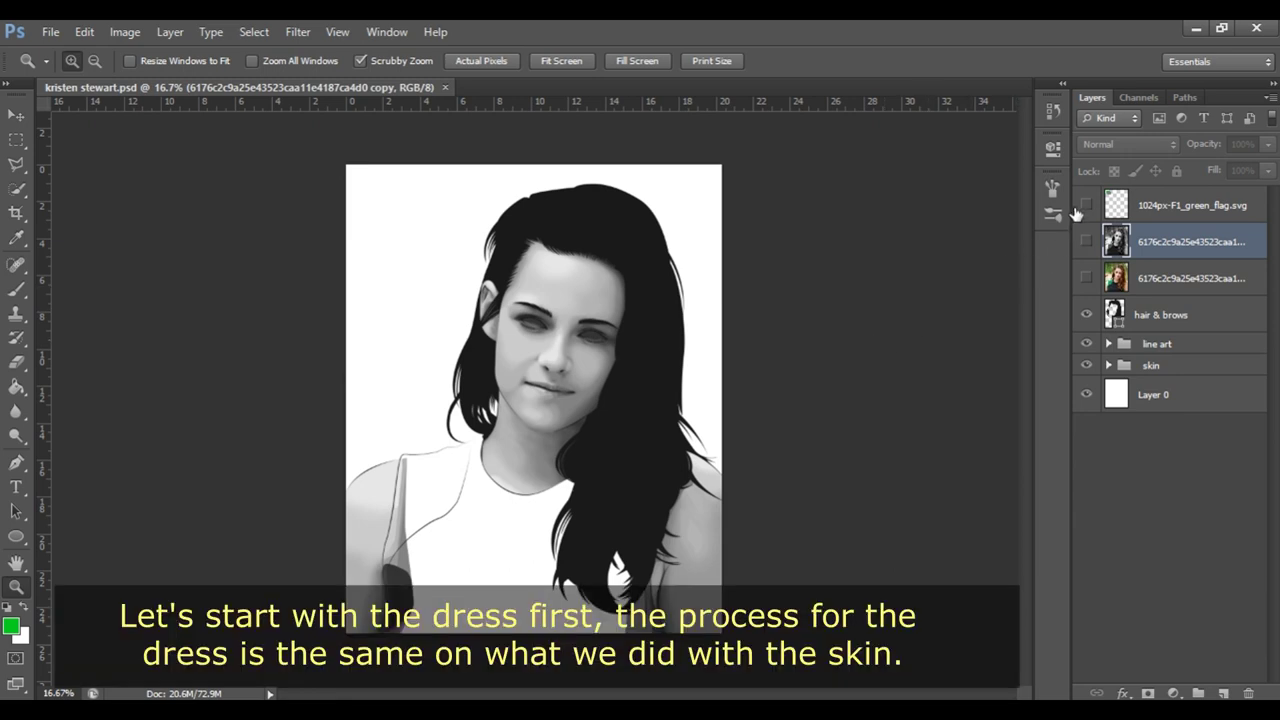
Step: Show the green and grey colour swatch layer and zoom in on the hair and neck
left_click(1087, 206)
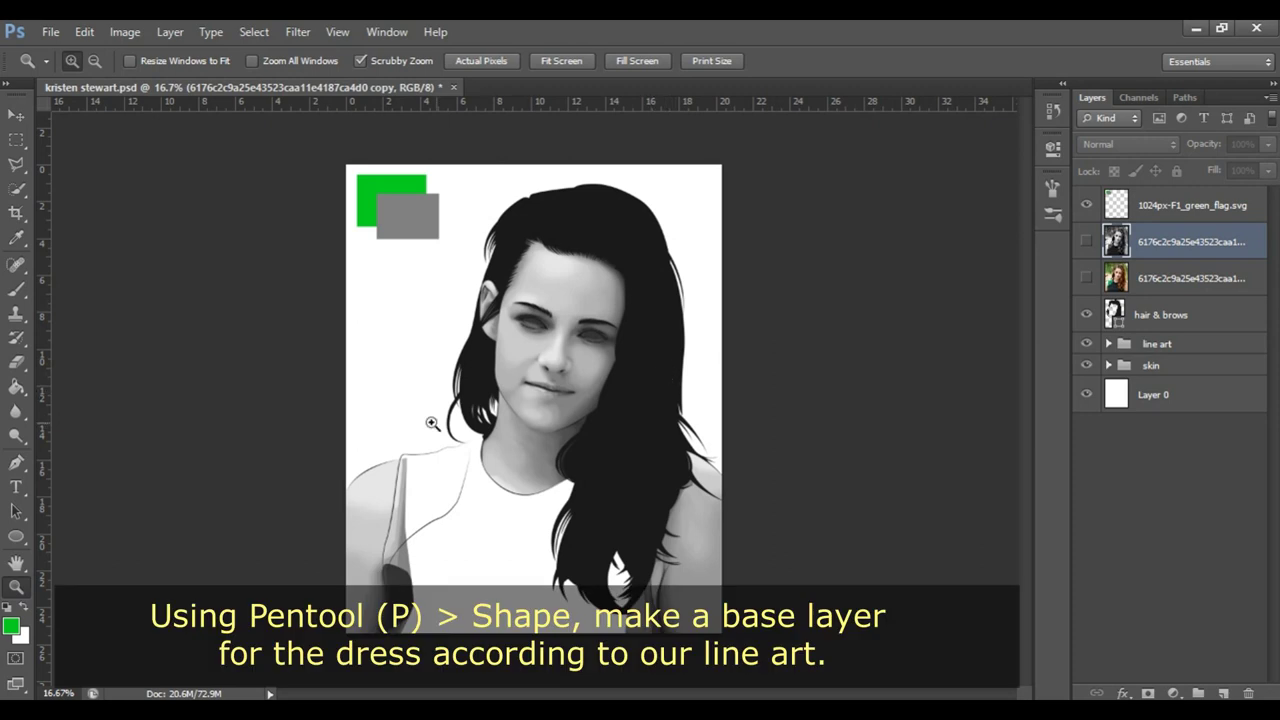
left_click_drag(450, 420, 779, 422)
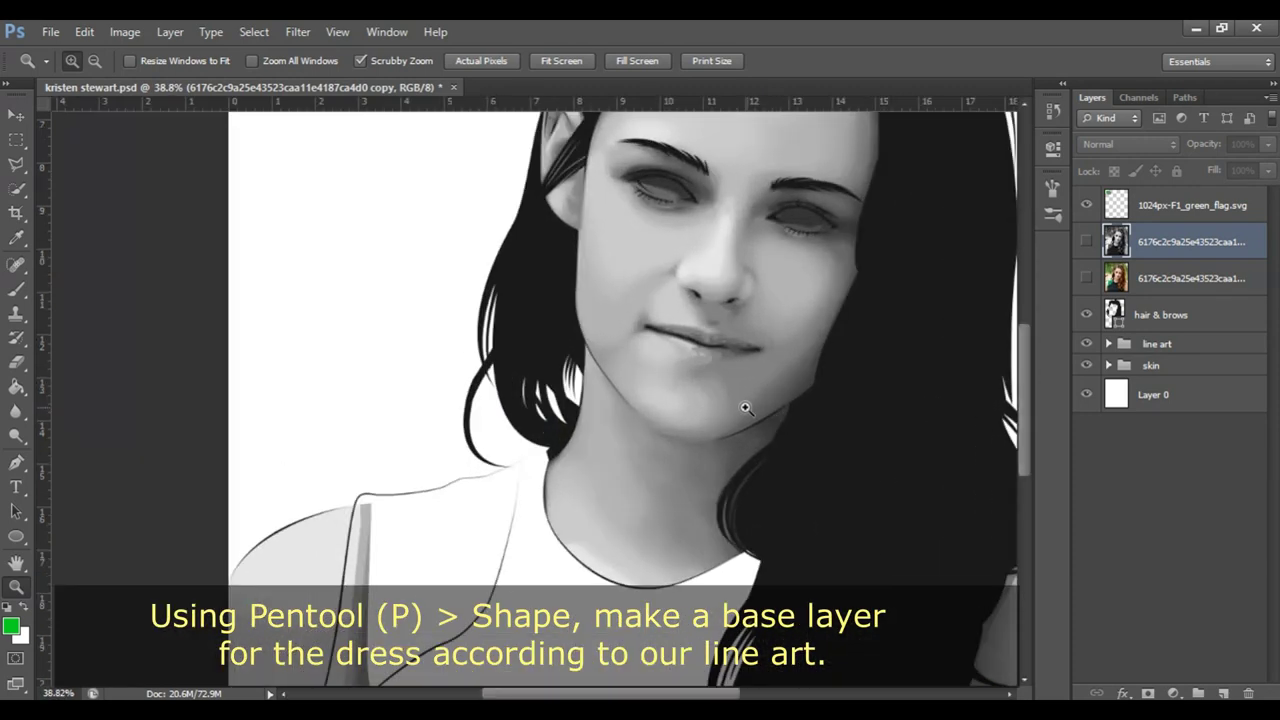
scroll(627, 379, "up", 2)
scroll(625, 379, "up", 1)
scroll(622, 379, "up", 1)
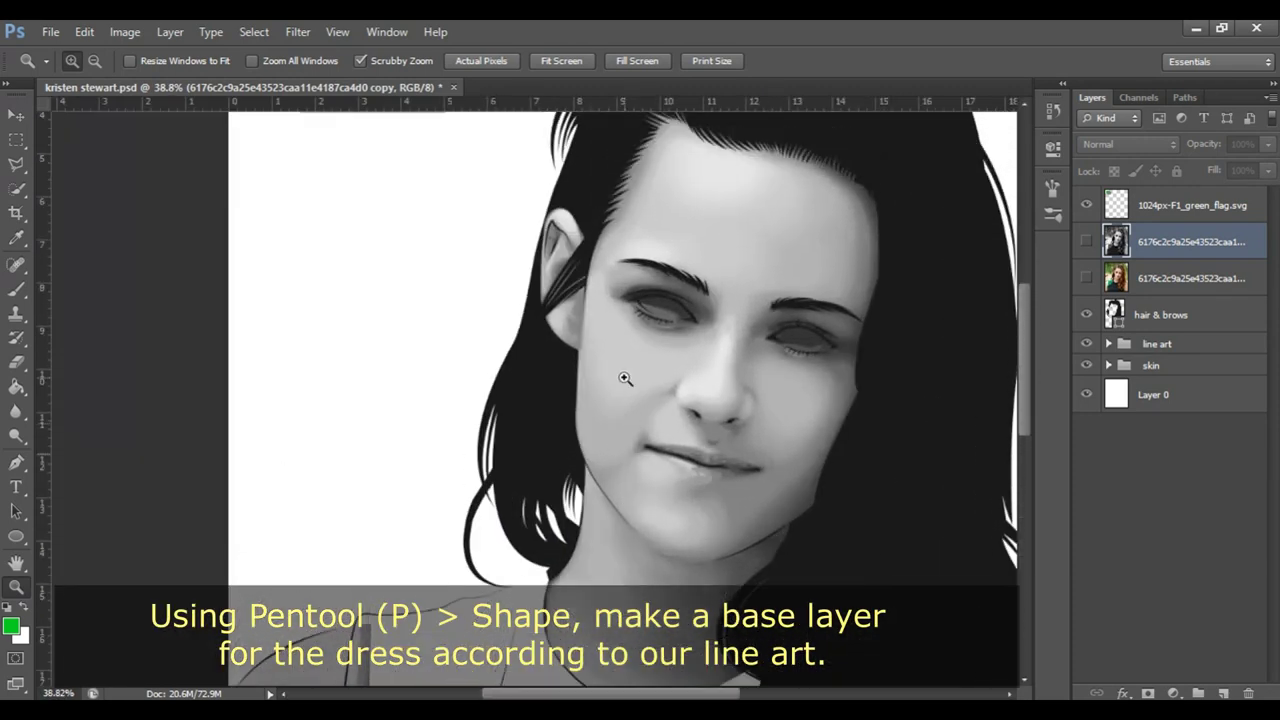
scroll(619, 378, "up", 3)
scroll(617, 378, "up", 4)
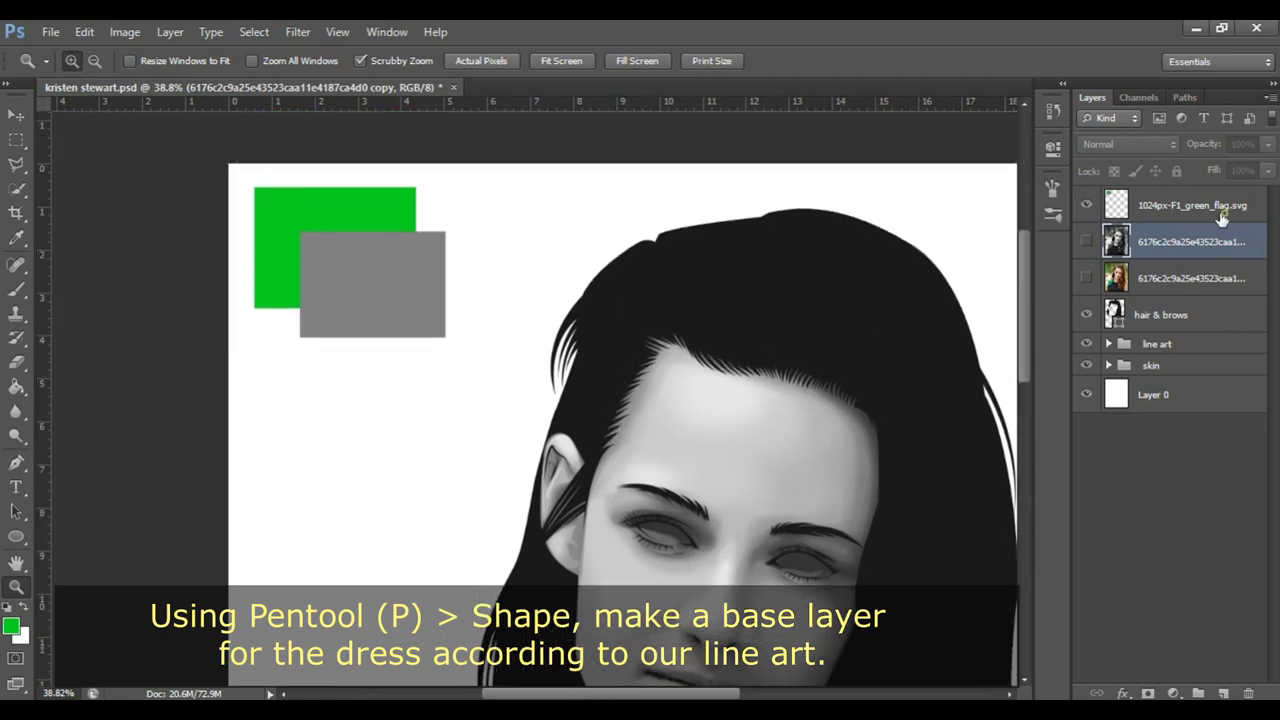
Step: Select the colour swatch layer and zoom back out to the whole portrait
left_click(1224, 212)
key("b")
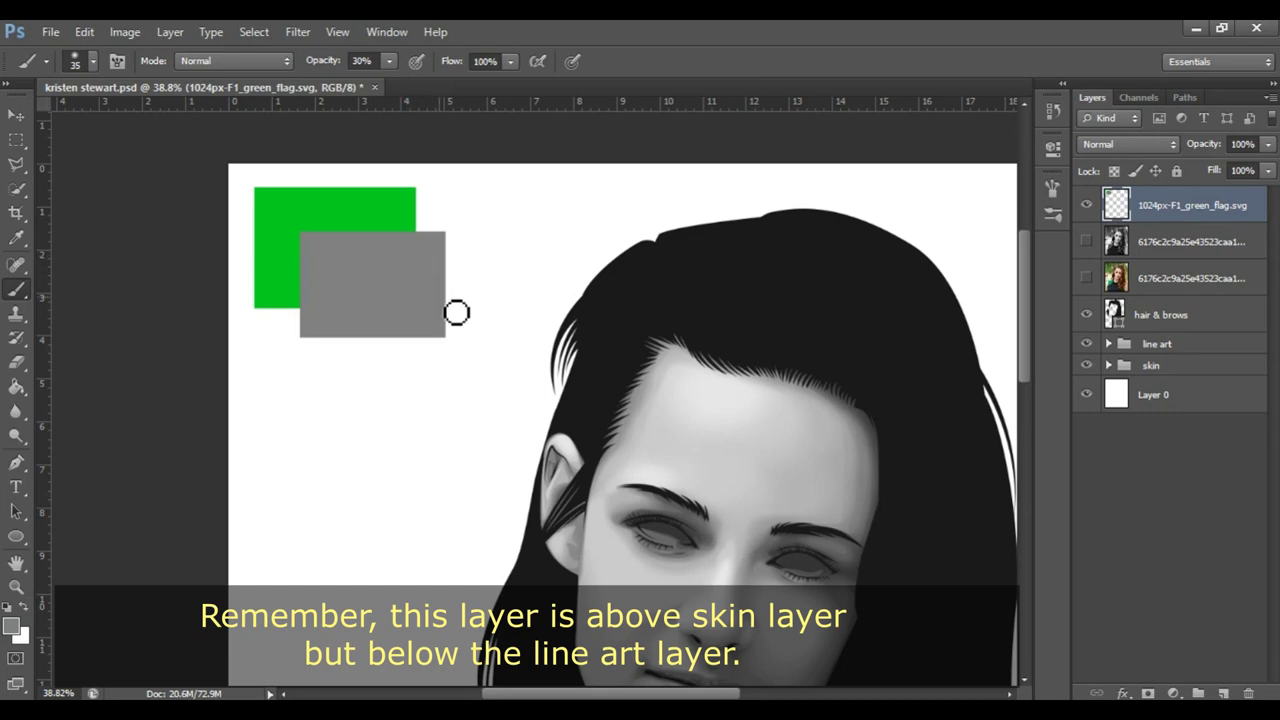
key("z")
mouse_move(480, 343)
left_mouse_down()
mouse_move(369, 334)
mouse_move(593, 503)
mouse_move(630, 503)
left_mouse_up()
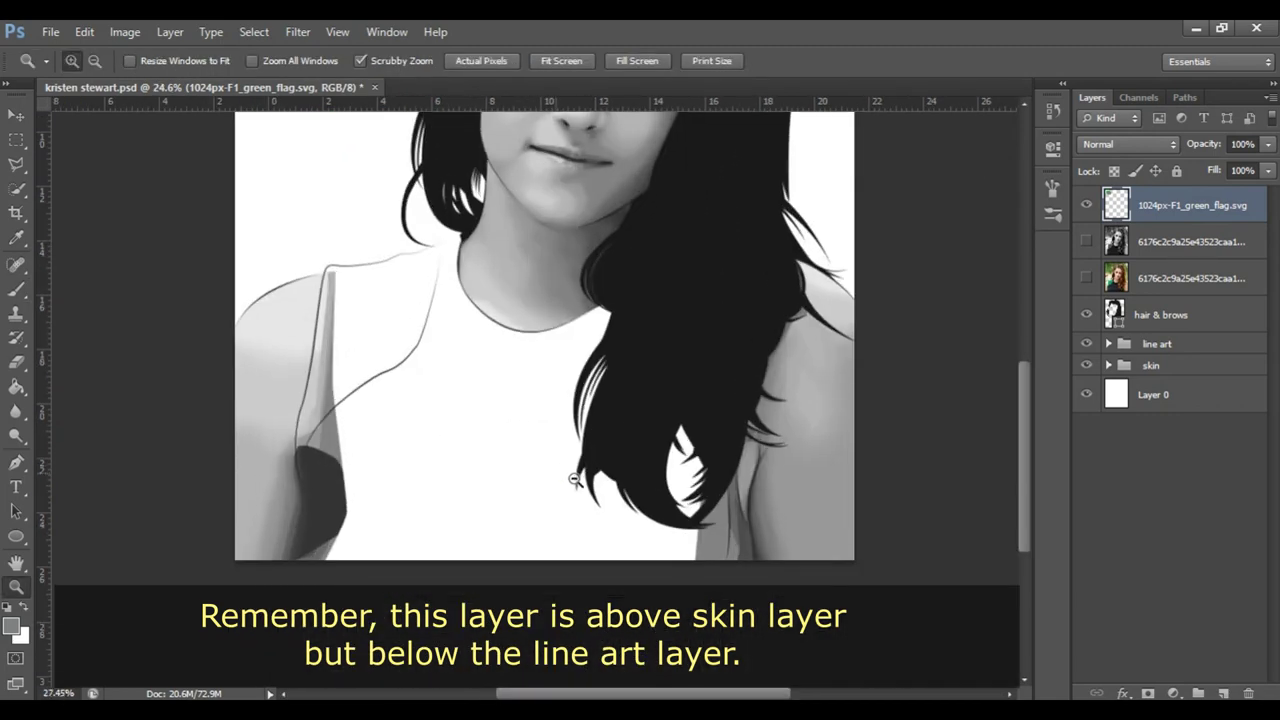
Step: Select the skin group, pick the Pen tool and zoom on the left armpit edge
left_click(1190, 366)
key("p")
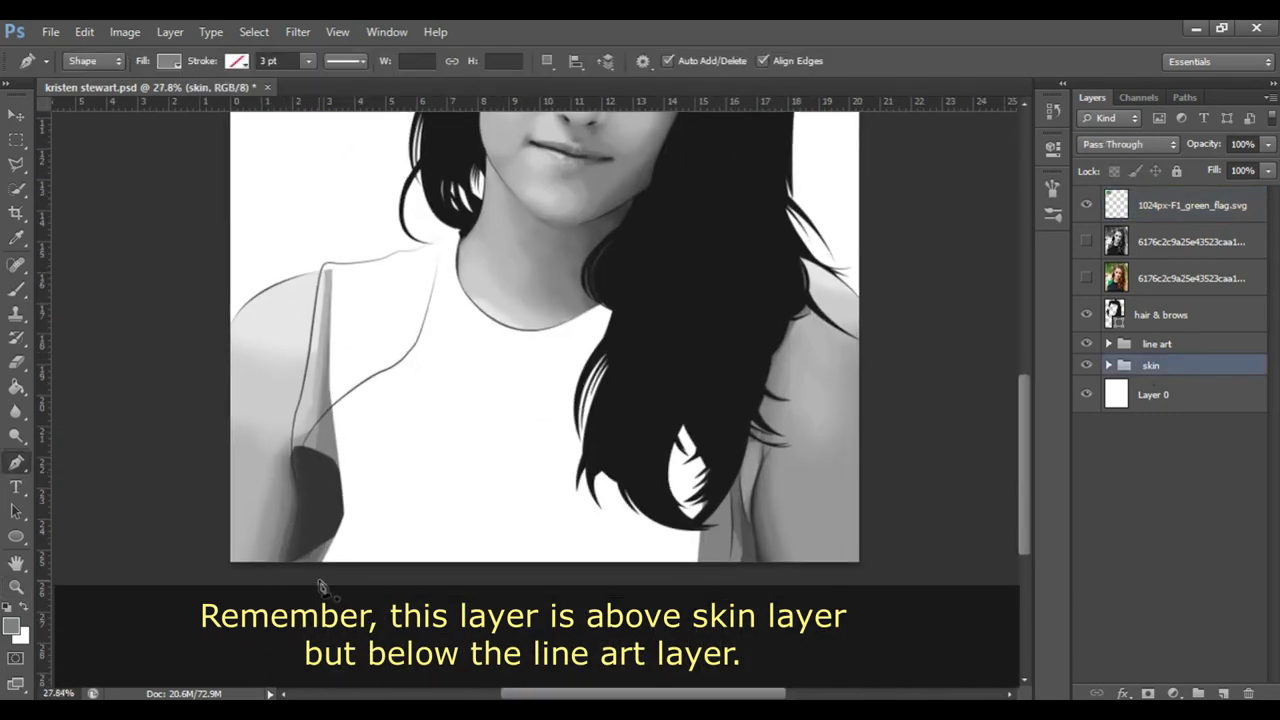
key("z")
mouse_move(271, 551)
left_mouse_down()
mouse_move(360, 566)
mouse_move(345, 553)
left_mouse_up()
Step: Start the dress shape at the left armpit and trace up the dress edge to the shoulder
left_click(320, 636)
left_click_drag(346, 490, 333, 448)
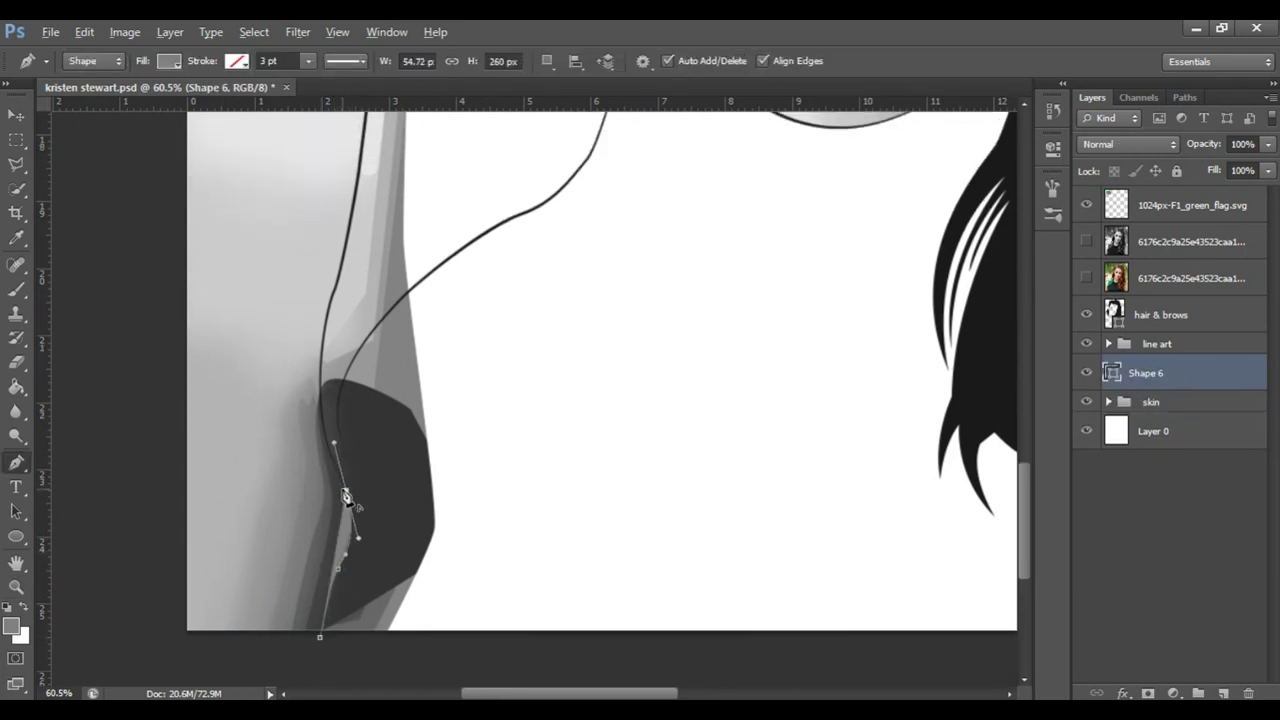
key("z")
left_click_drag(346, 491, 376, 578)
left_click(333, 462)
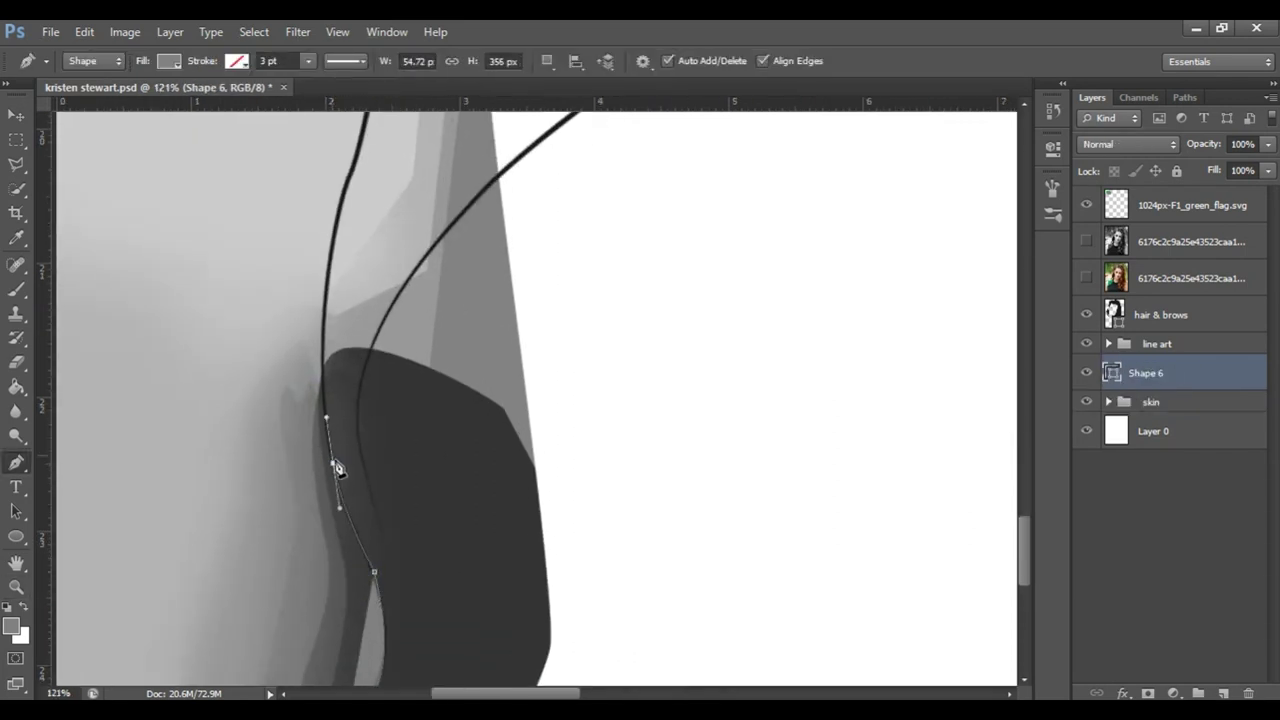
left_click_drag(326, 281, 326, 288)
scroll(340, 360, "up", 5)
left_click(352, 425)
scroll(420, 370, "up", 2)
left_click(402, 356)
scroll(517, 397, "up", 4)
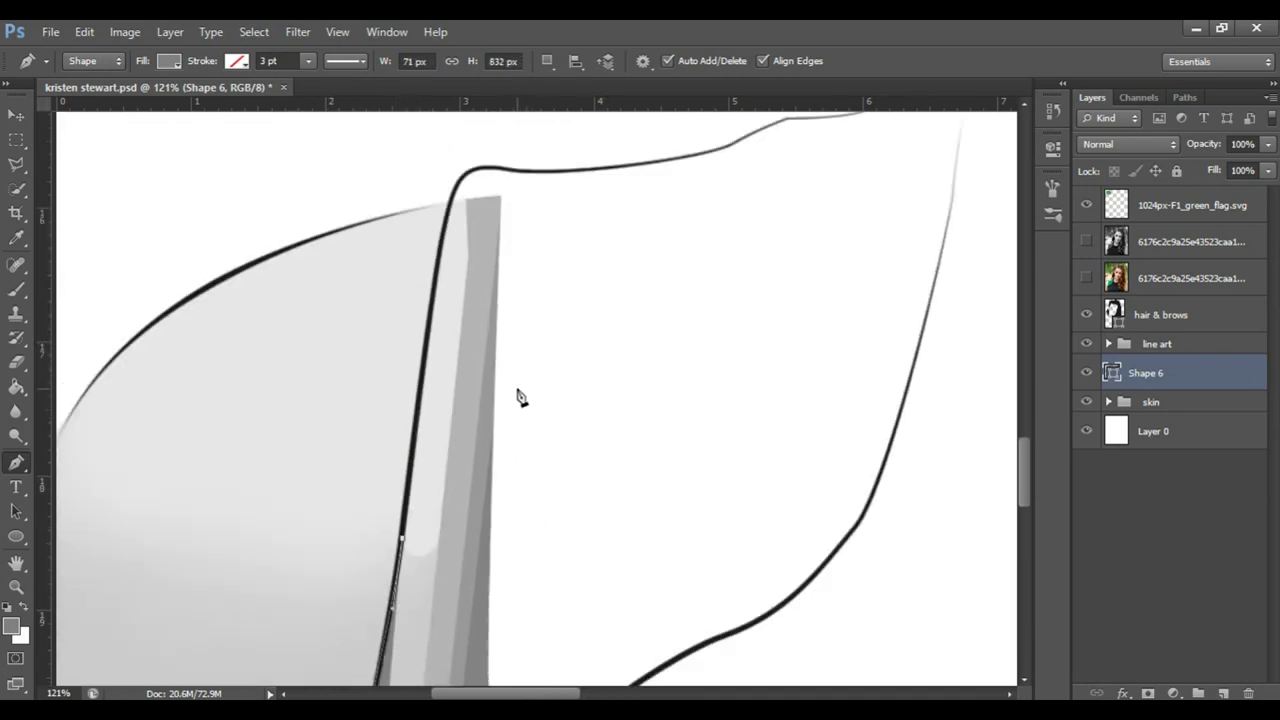
scroll(480, 340, "up", 1)
left_click(443, 283)
left_click_drag(488, 228, 530, 228)
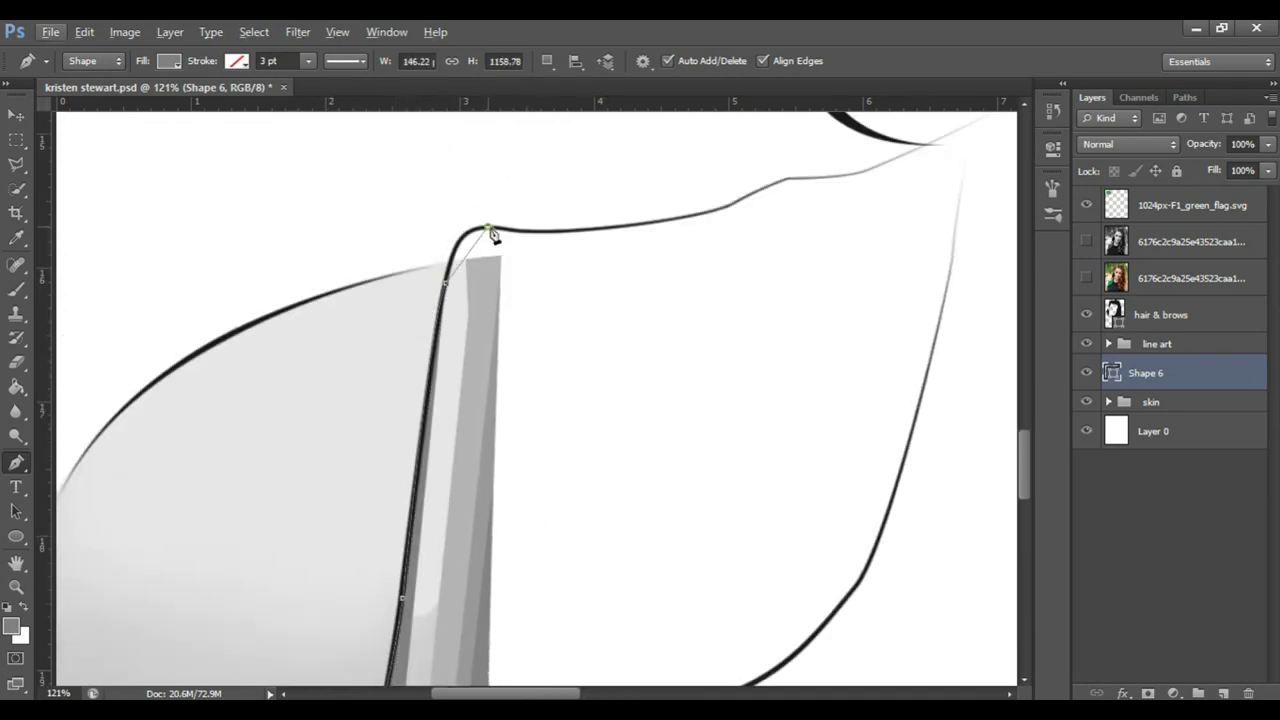
Step: Add anchors along the shoulder line to the hair, checking the edge against the colour photo
left_click(582, 231)
left_click(732, 208)
scroll(594, 449, "up", 4)
scroll(594, 449, "right", 5)
left_click(533, 371)
left_click(602, 362)
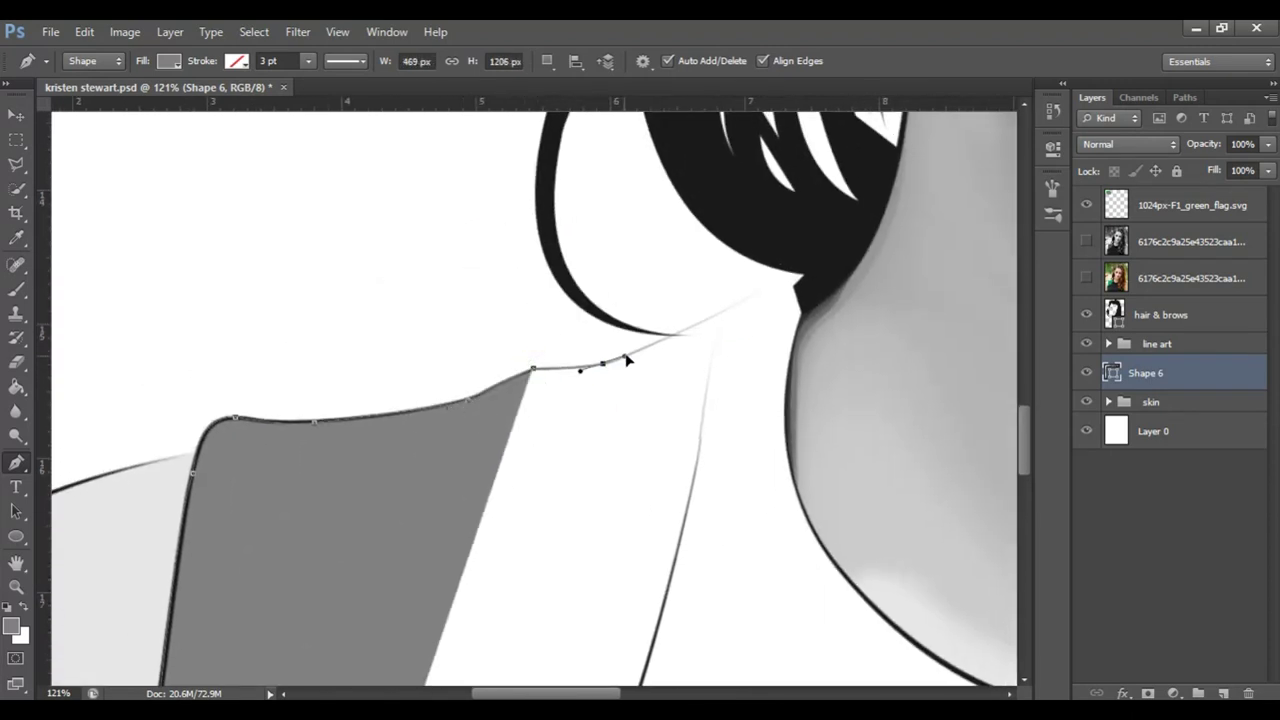
left_click(797, 277)
left_click(1087, 281)
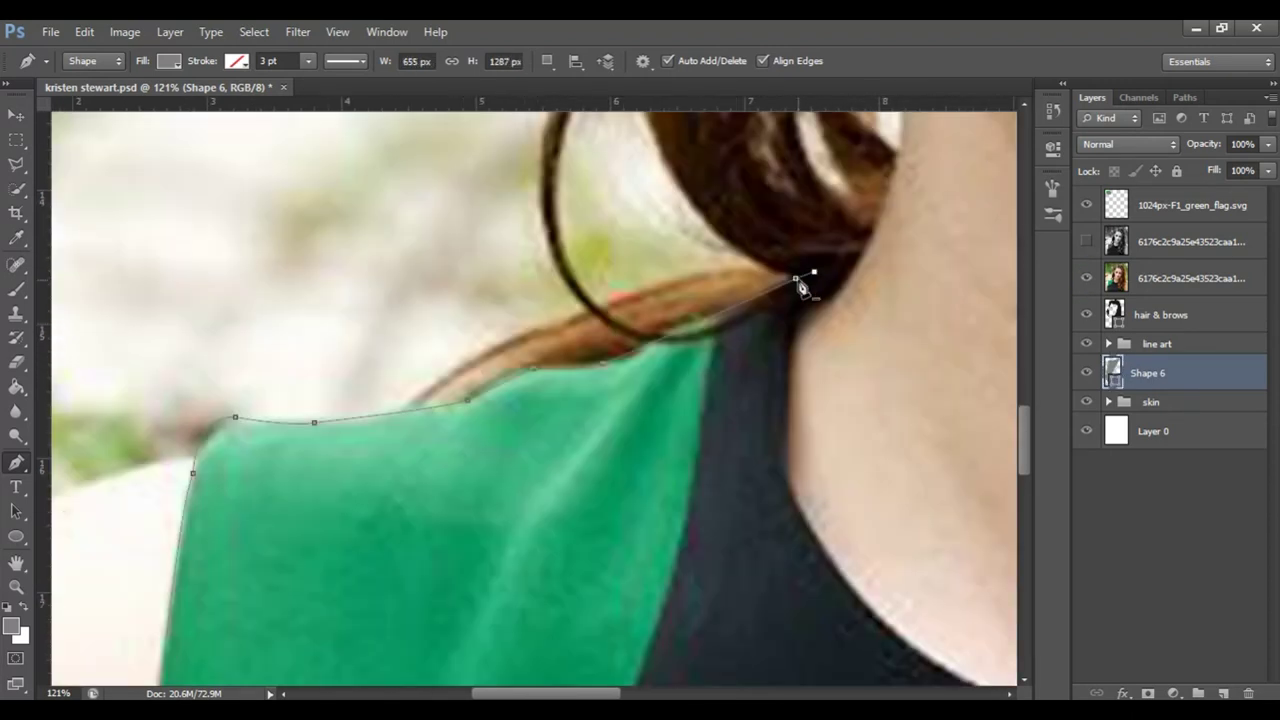
left_click(1087, 279)
Step: Trace smooth anchors along the neck curve and neckline, down the hair to the right arm
left_click_drag(820, 541, 871, 614)
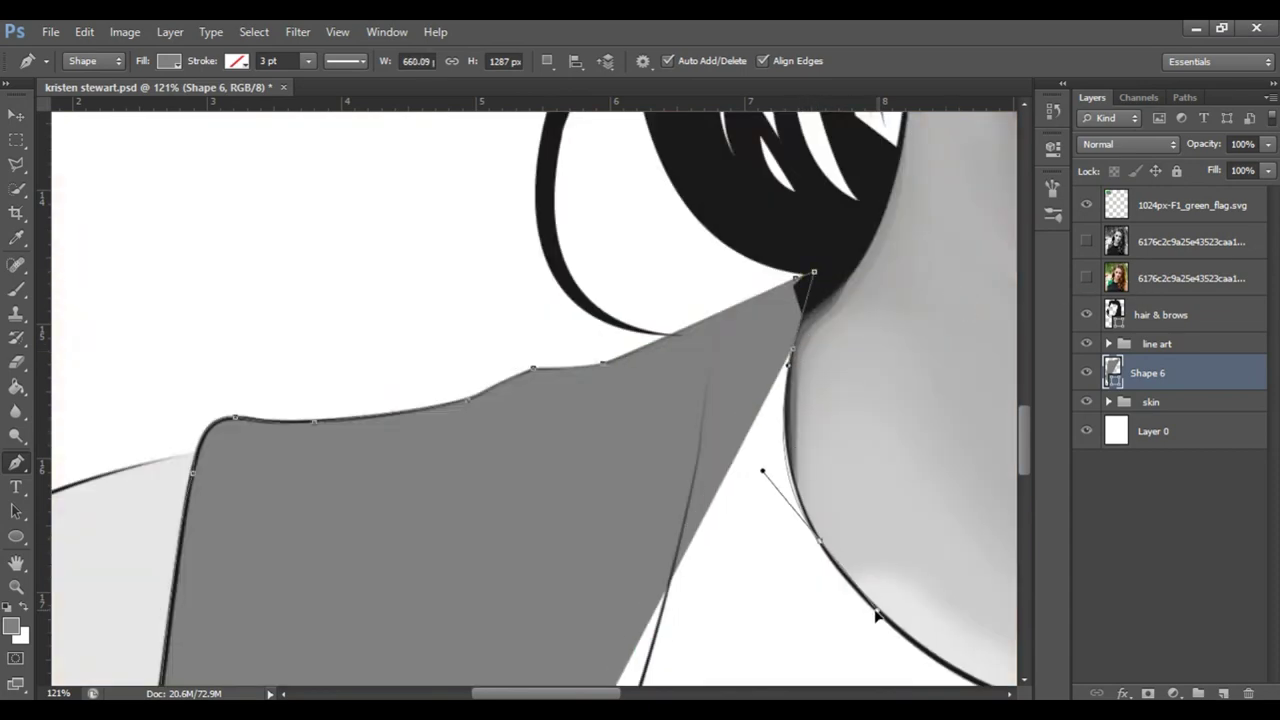
scroll(797, 494, "down", 5)
scroll(797, 494, "right", 5)
left_click_drag(762, 484, 918, 505)
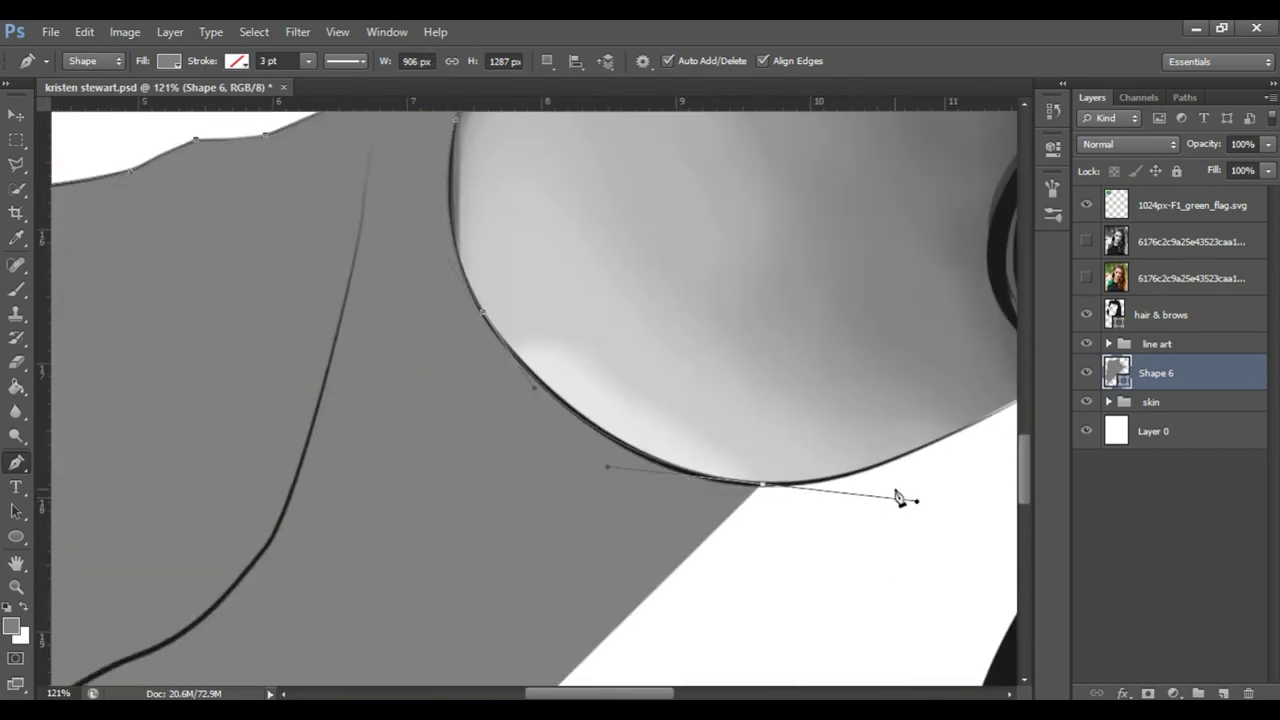
left_click_drag(774, 407, 432, 407)
left_click_drag(633, 419, 709, 403)
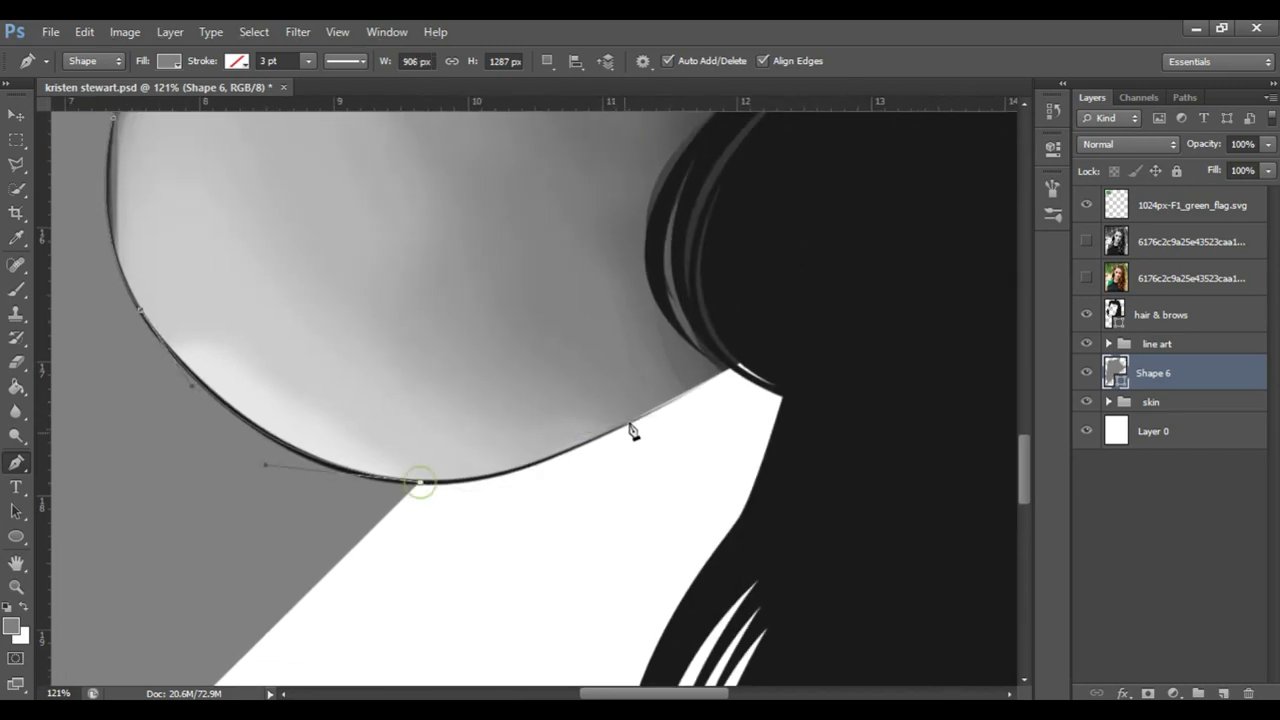
left_click(750, 366)
mouse_move(757, 363)
left_mouse_down()
mouse_move(423, 337)
mouse_move(594, 380)
left_mouse_up()
left_click(413, 385)
scroll(440, 486, "down", 3)
left_click(491, 417)
left_click_drag(517, 623, 534, 643)
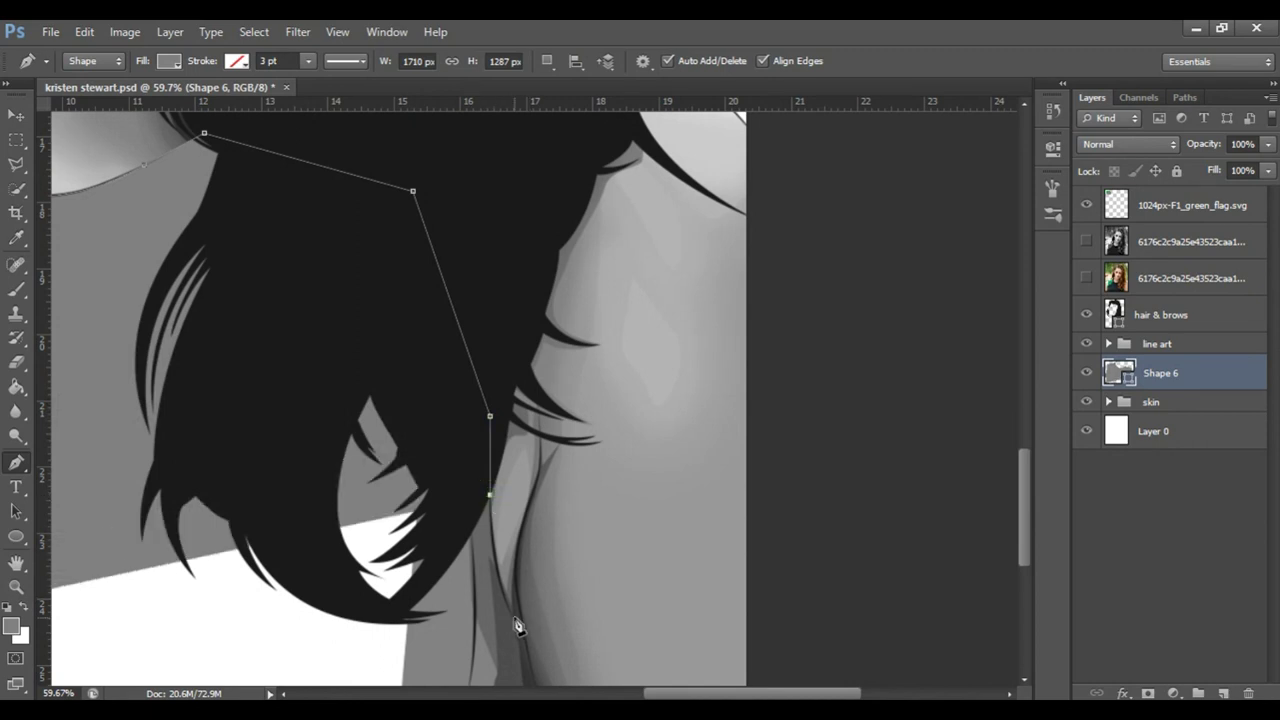
Step: Close the dress path at the right armhole and bottom canvas edge, verifying against the colour photo
scroll(581, 464, "down", 3)
key("ctrl+space")
left_click_drag(581, 464, 640, 464)
left_click(1087, 278)
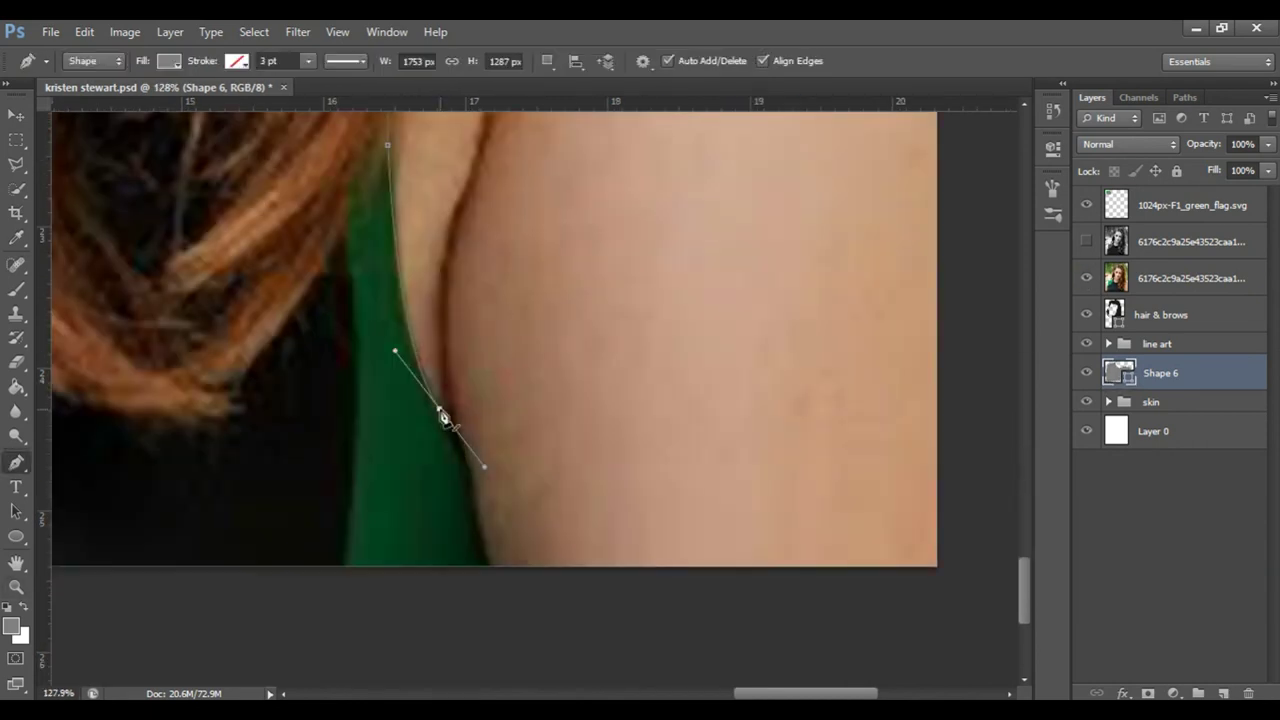
left_click(491, 572)
key("ctrl+space")
left_click_drag(491, 572, 515, 567)
scroll(515, 567, "down", 2)
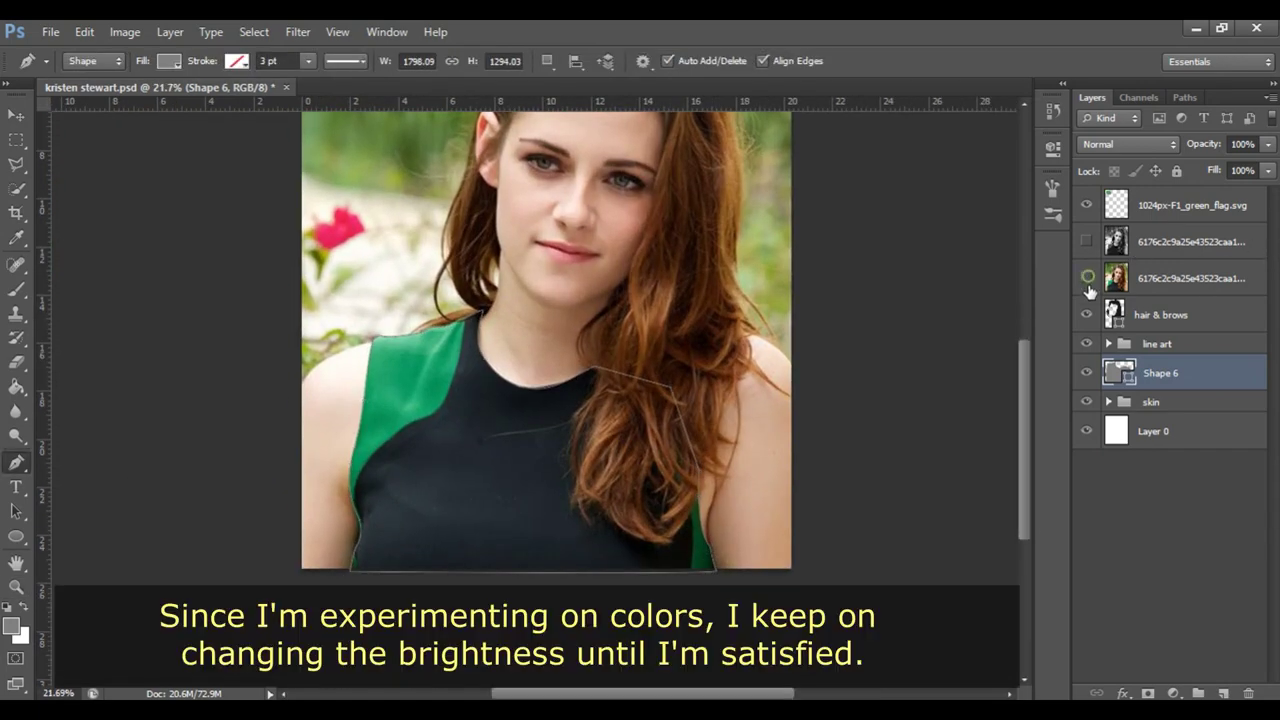
left_click(1087, 279)
left_click(1219, 214)
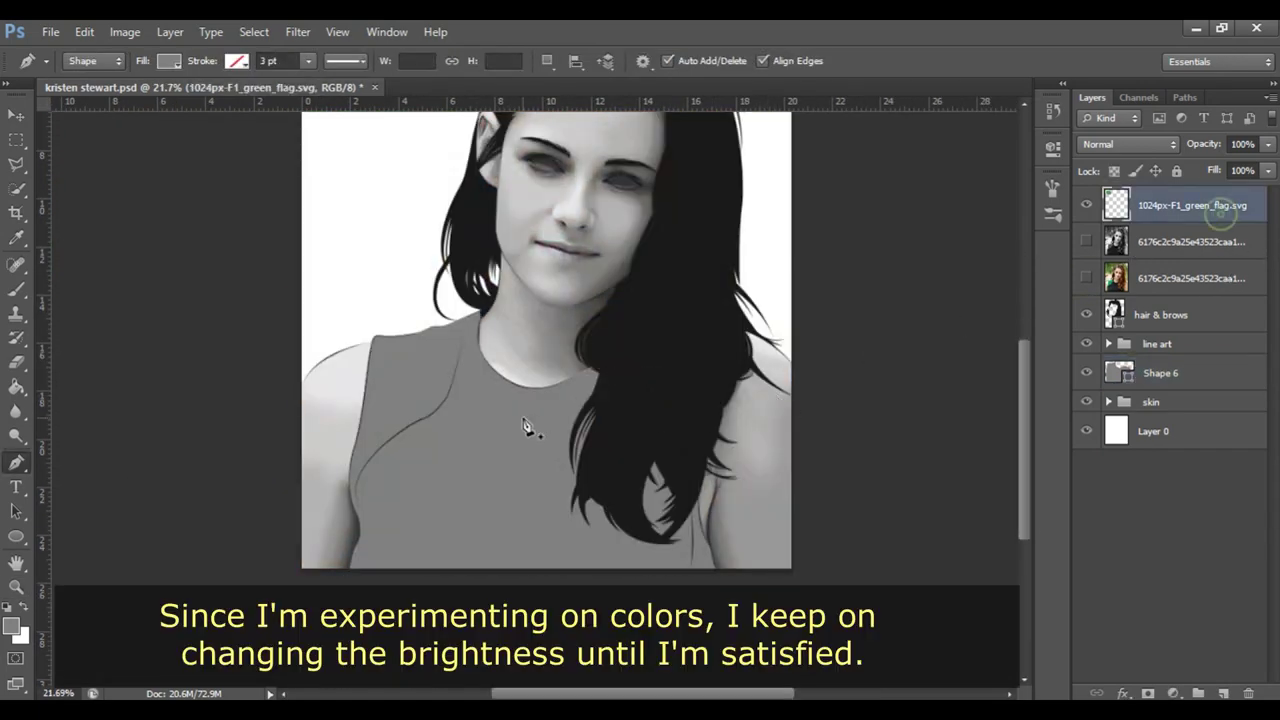
Step: Zoom in, briefly compare with the colour photo, then display the posterized grayscale photo layer
key("z")
mouse_move(401, 428)
left_mouse_down()
mouse_move(458, 454)
mouse_move(576, 465)
left_mouse_up()
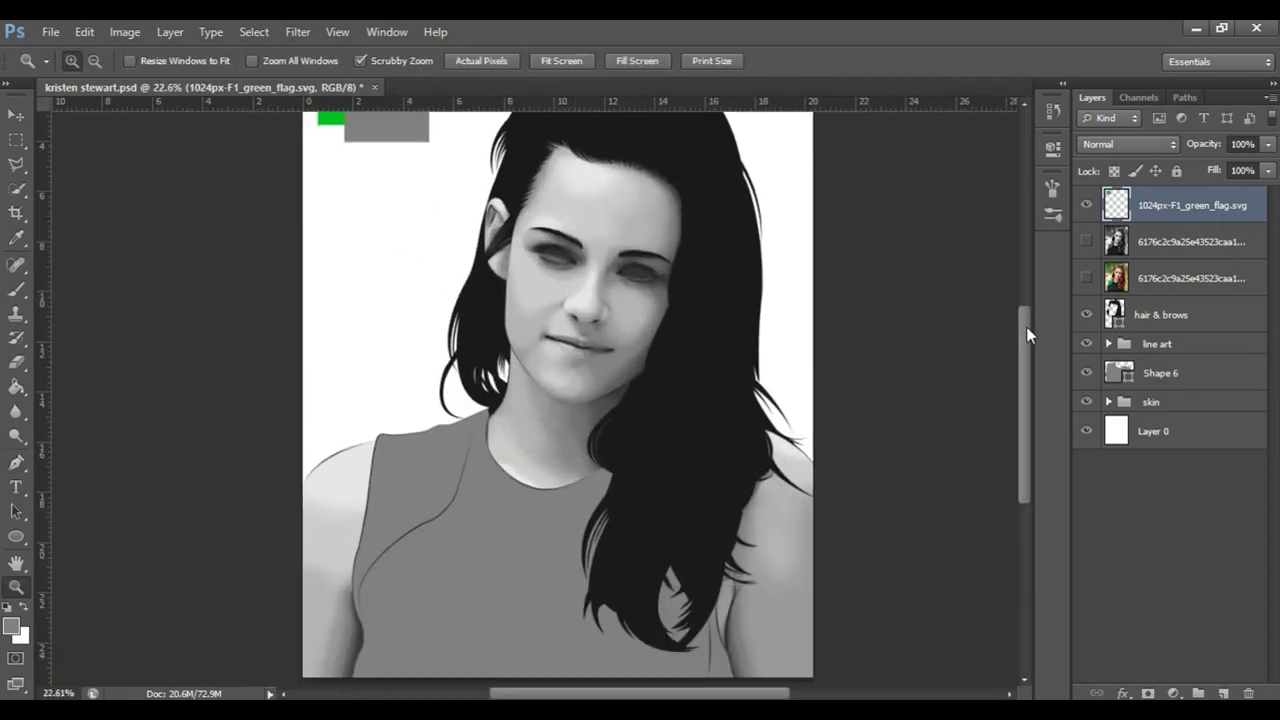
left_click(1086, 279)
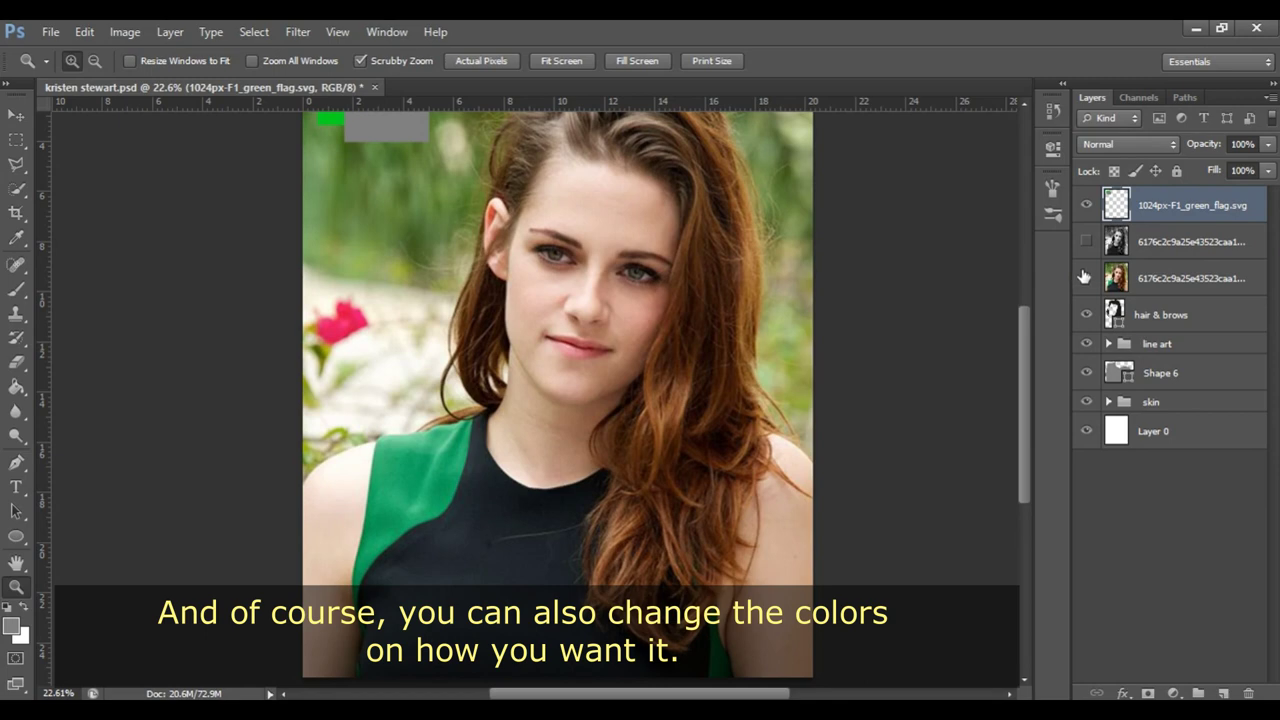
left_click(1086, 279)
left_click(1086, 241)
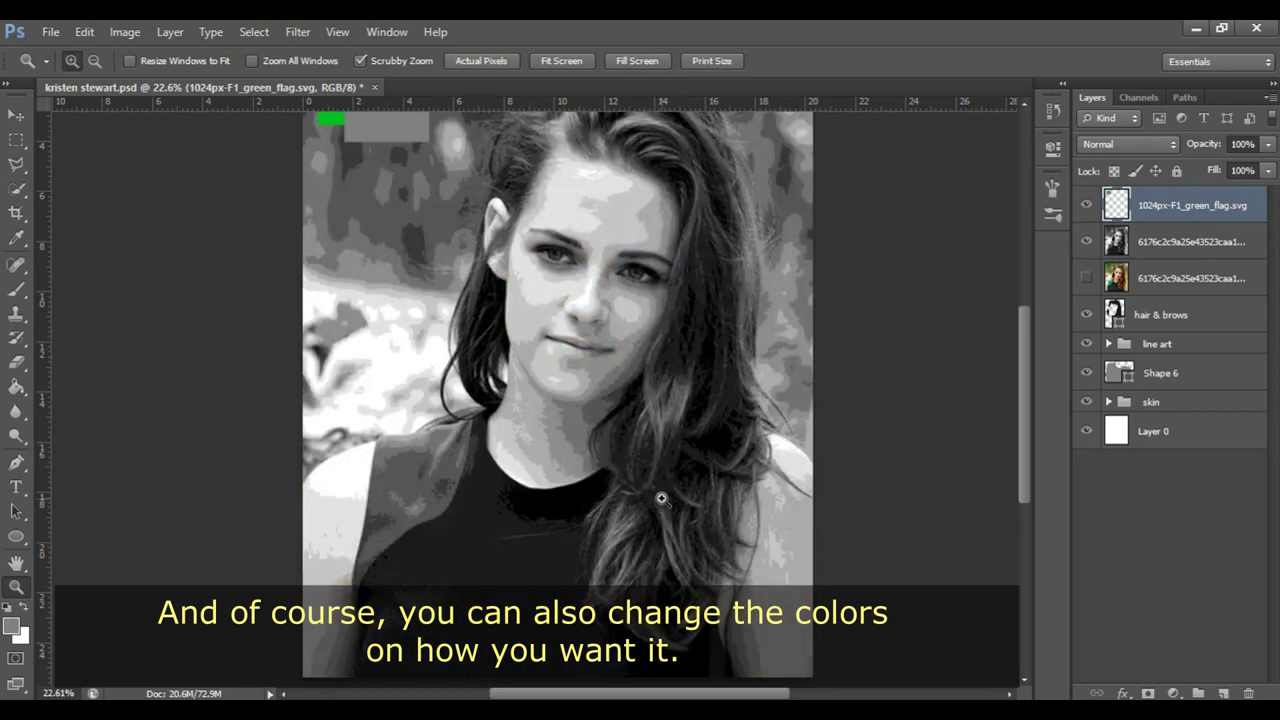
mouse_move(554, 580)
left_mouse_down()
mouse_move(535, 637)
mouse_move(601, 541)
left_mouse_up()
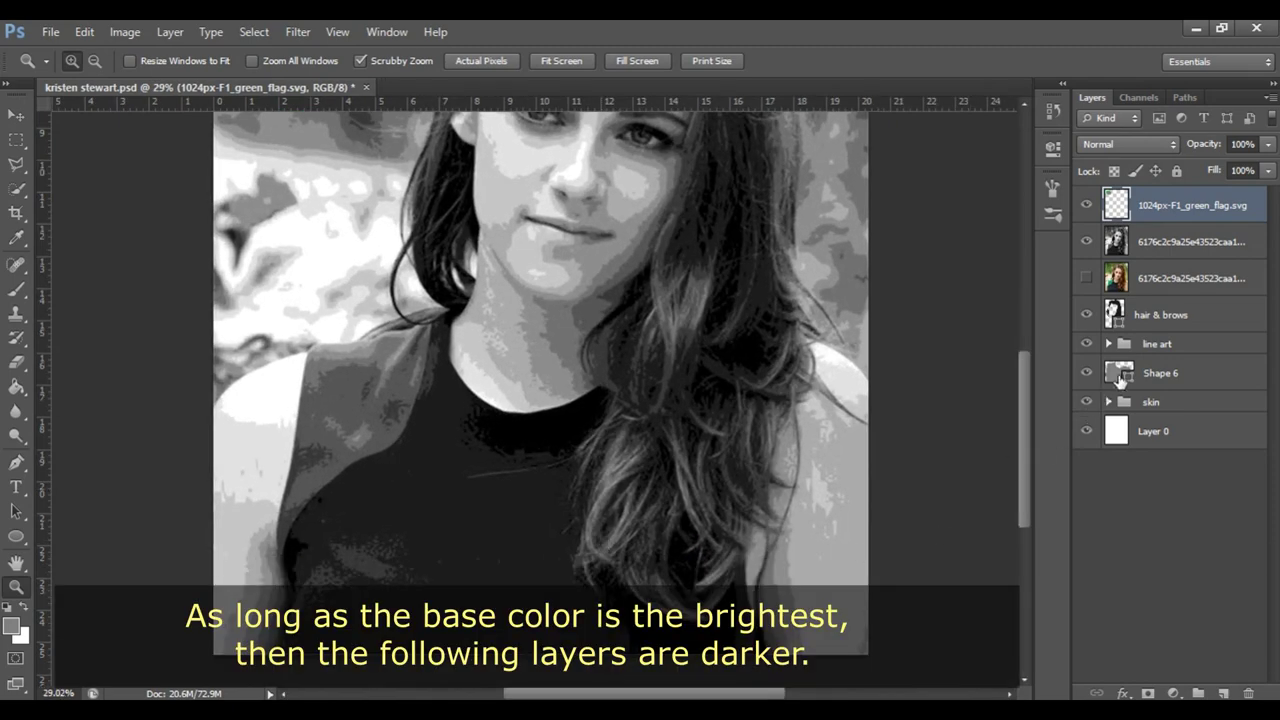
Step: Set the Shape 6 dress fill to light grey #cccccc (brightness 80%)
double_click(1120, 377)
type("80")
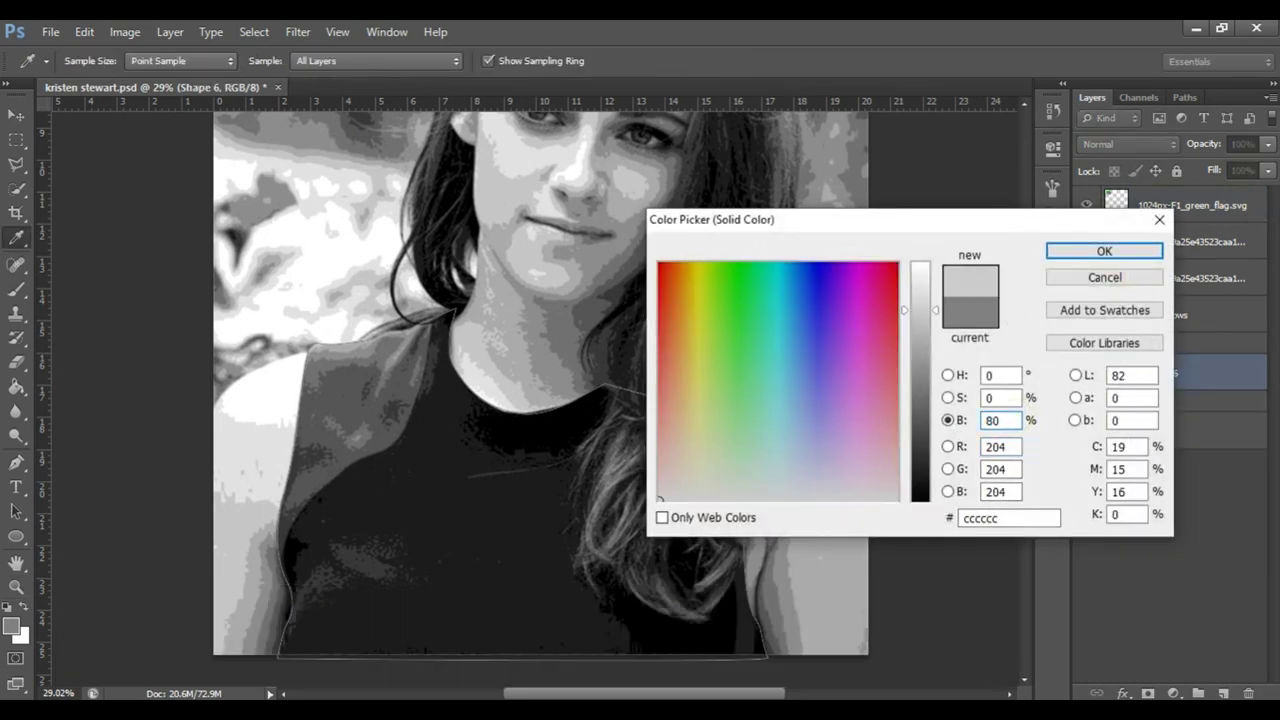
left_click(1108, 252)
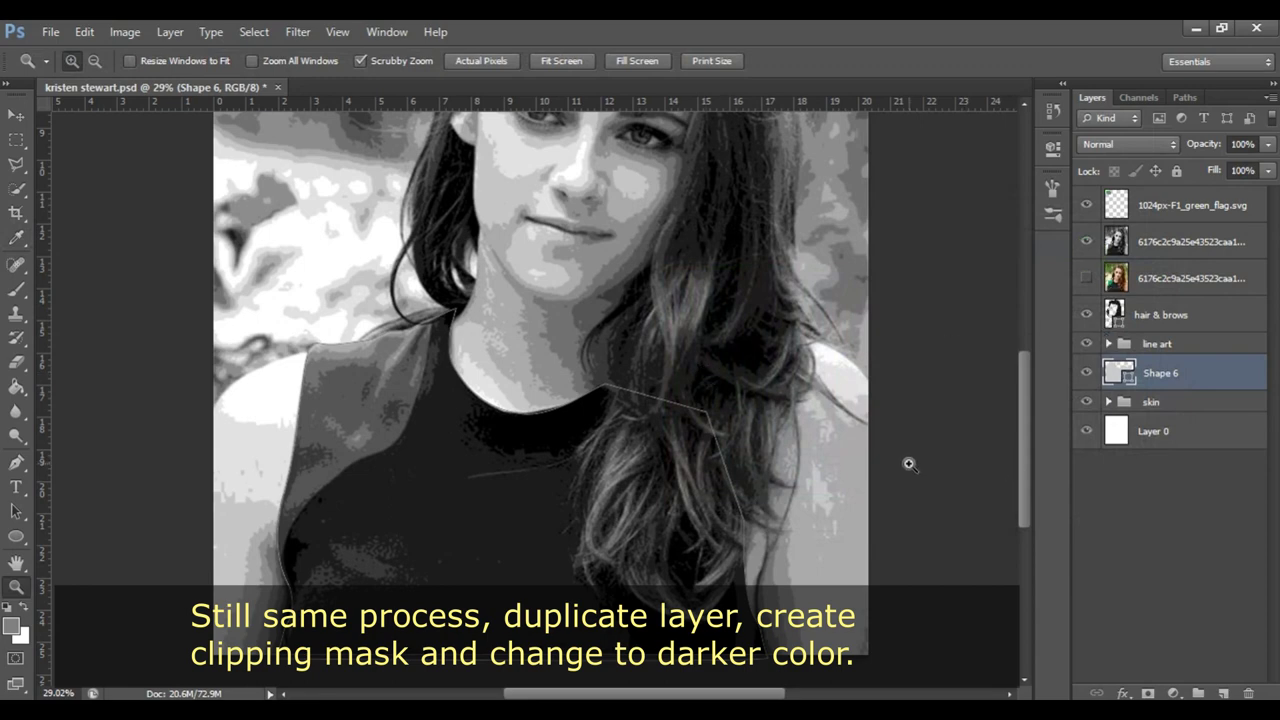
Step: Duplicate Shape 6 as Shape 6 copy and clip it to the dress base
key("p")
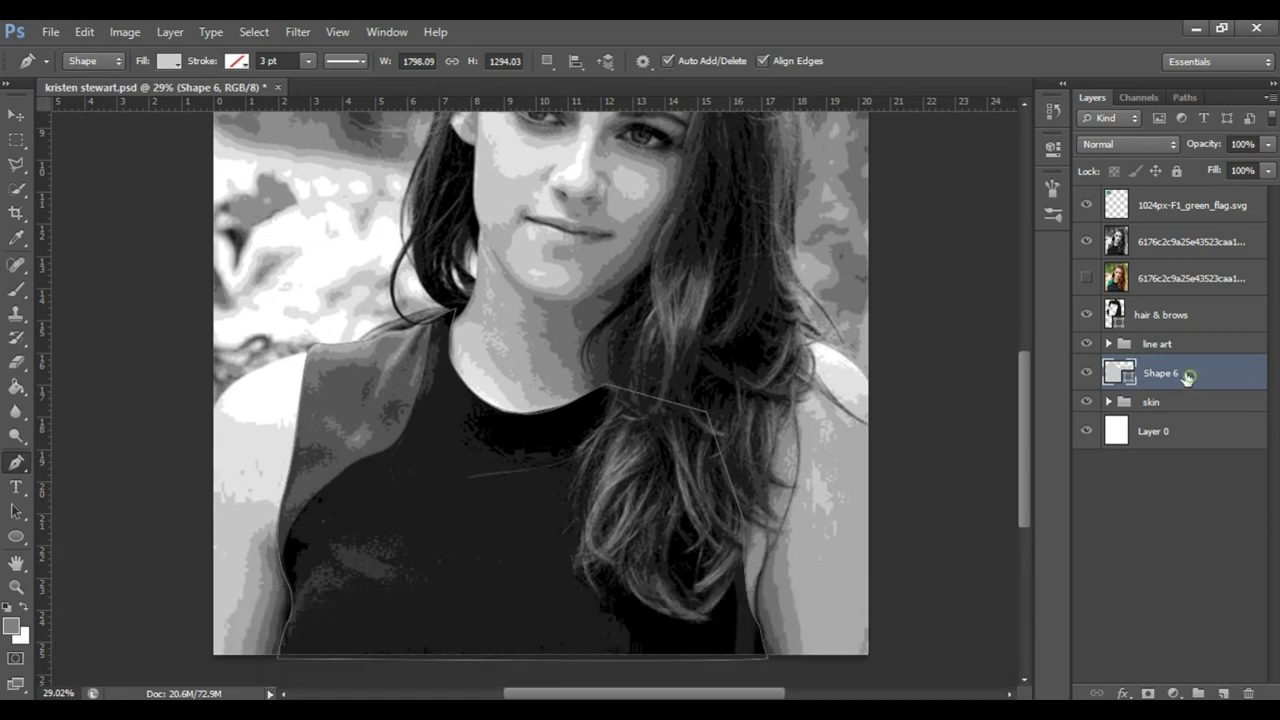
key("ctrl+j")
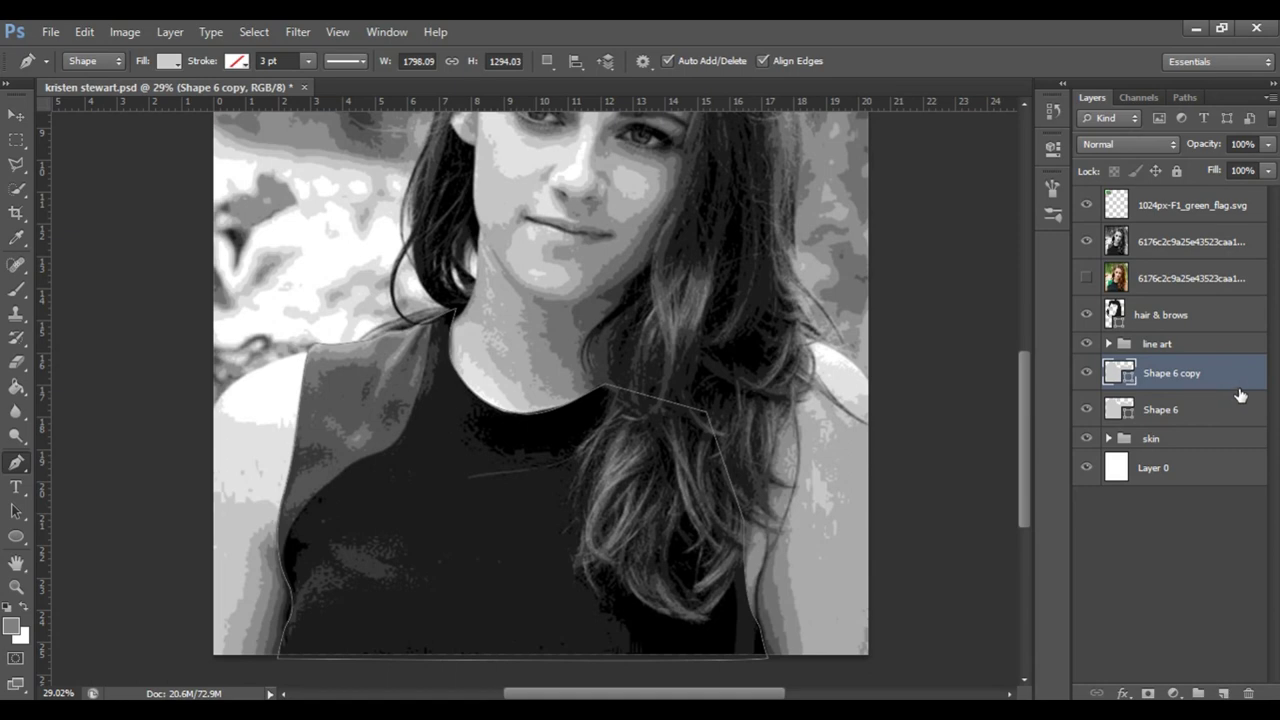
left_click(1241, 387, "alt")
Step: Give Shape 6 copy brightness 90% and Shape 6 a near-black 7% brightness fill
double_click(1128, 375)
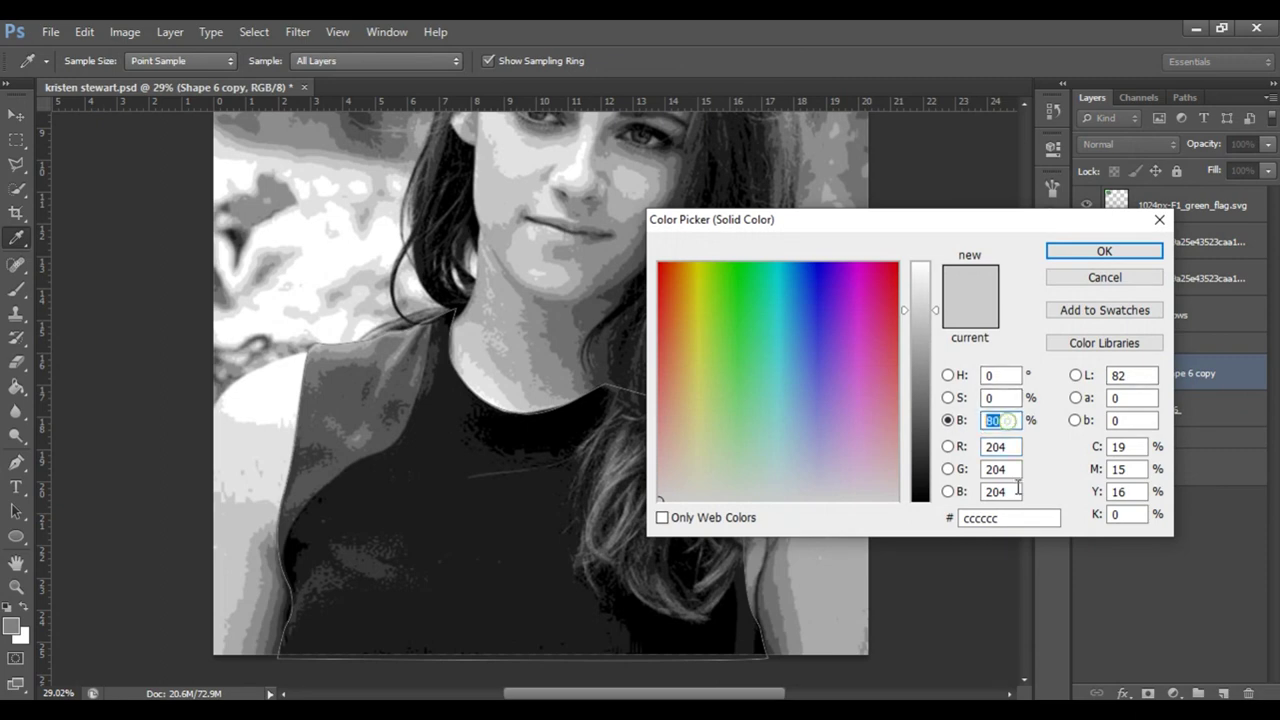
type("90")
key("Return")
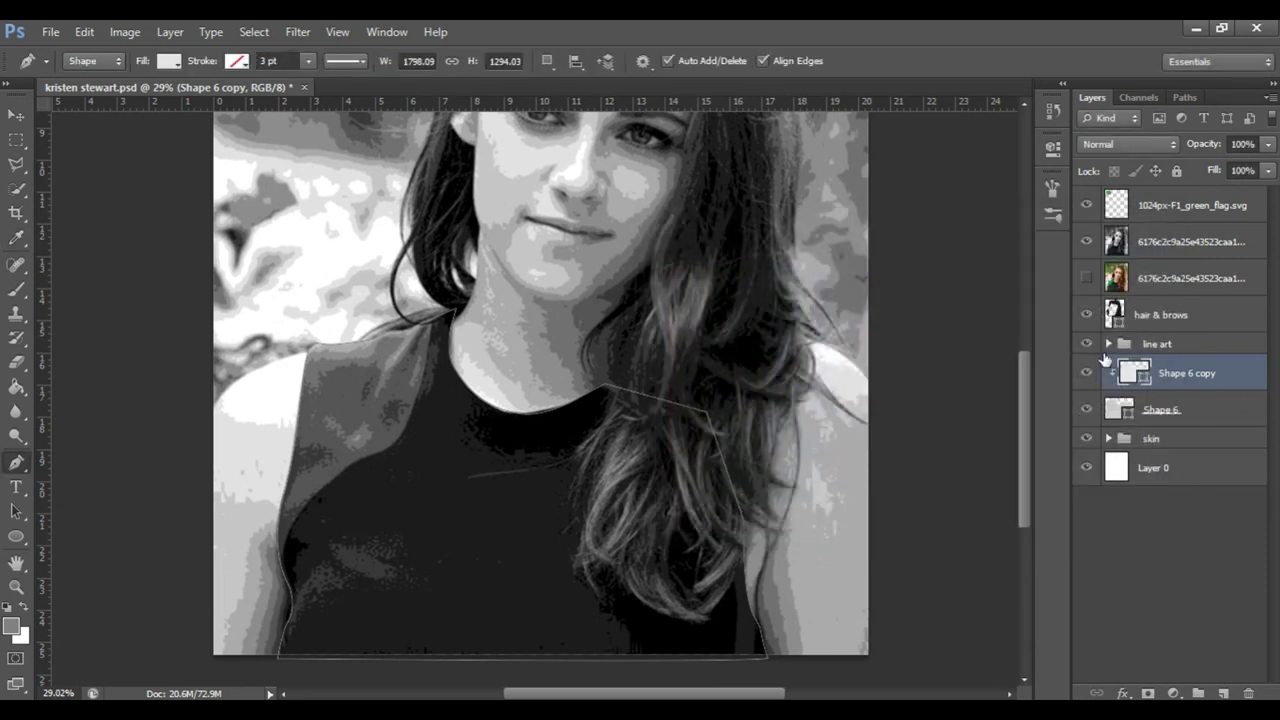
double_click(1120, 408)
type("7")
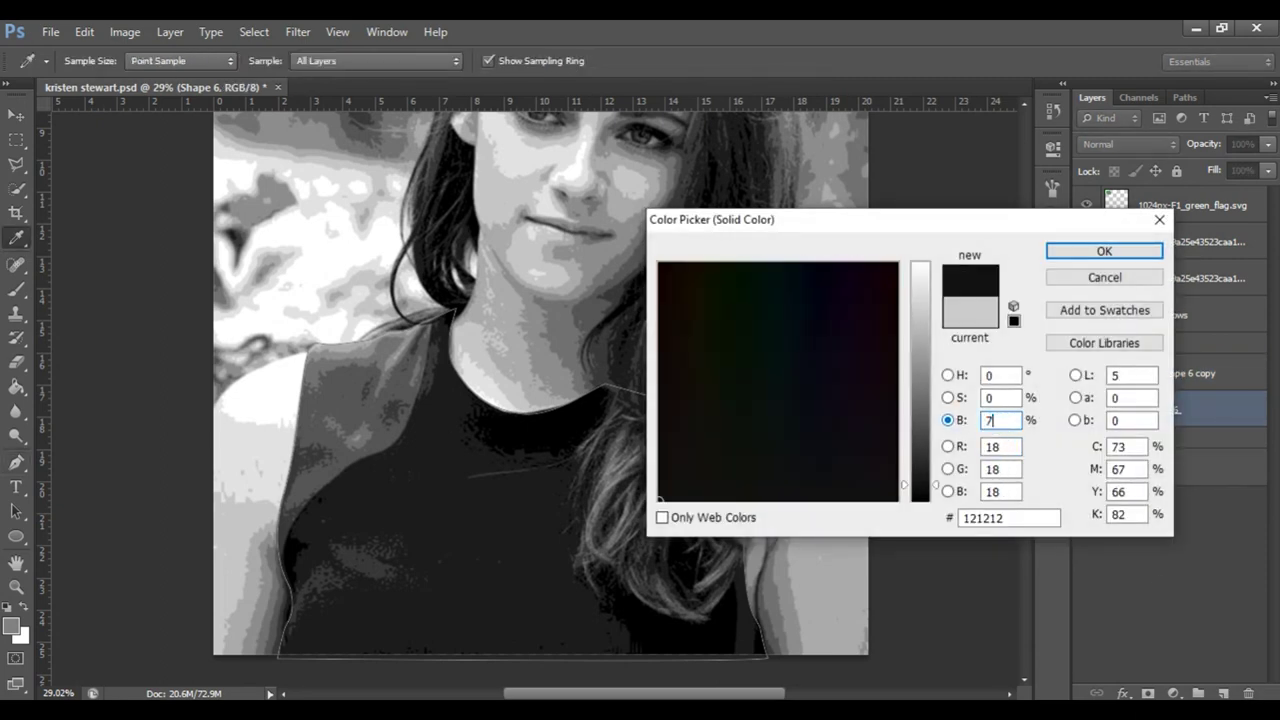
key("Return")
Step: Hide the posterized photo and darken the Shape 6 fill to 28% brightness
double_click(1130, 377)
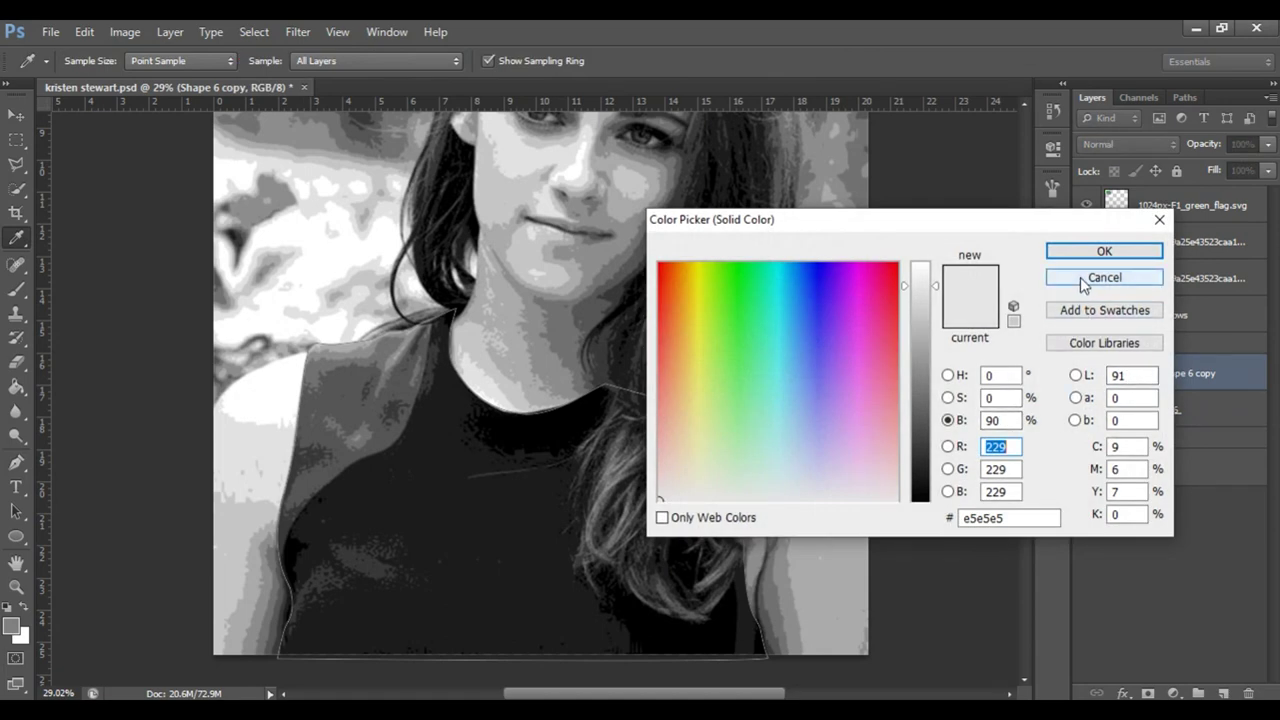
left_click(1085, 279)
left_click(1086, 241)
double_click(1120, 408)
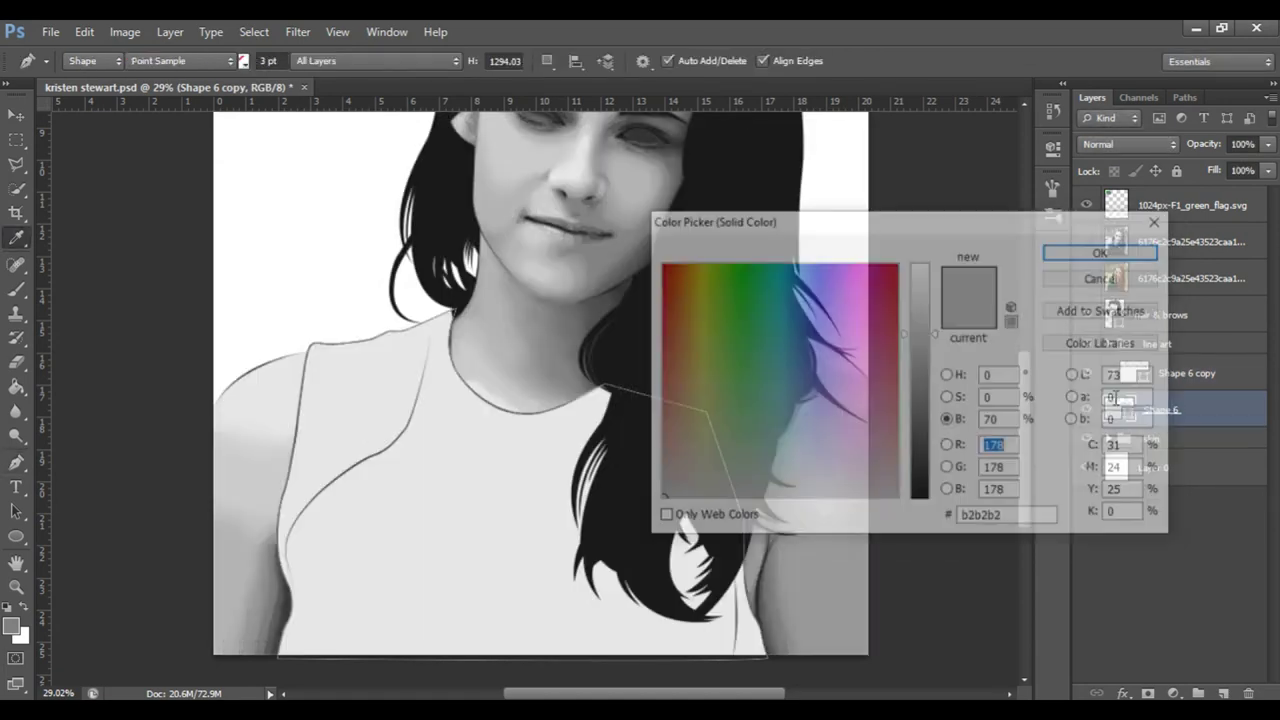
left_click(1110, 278)
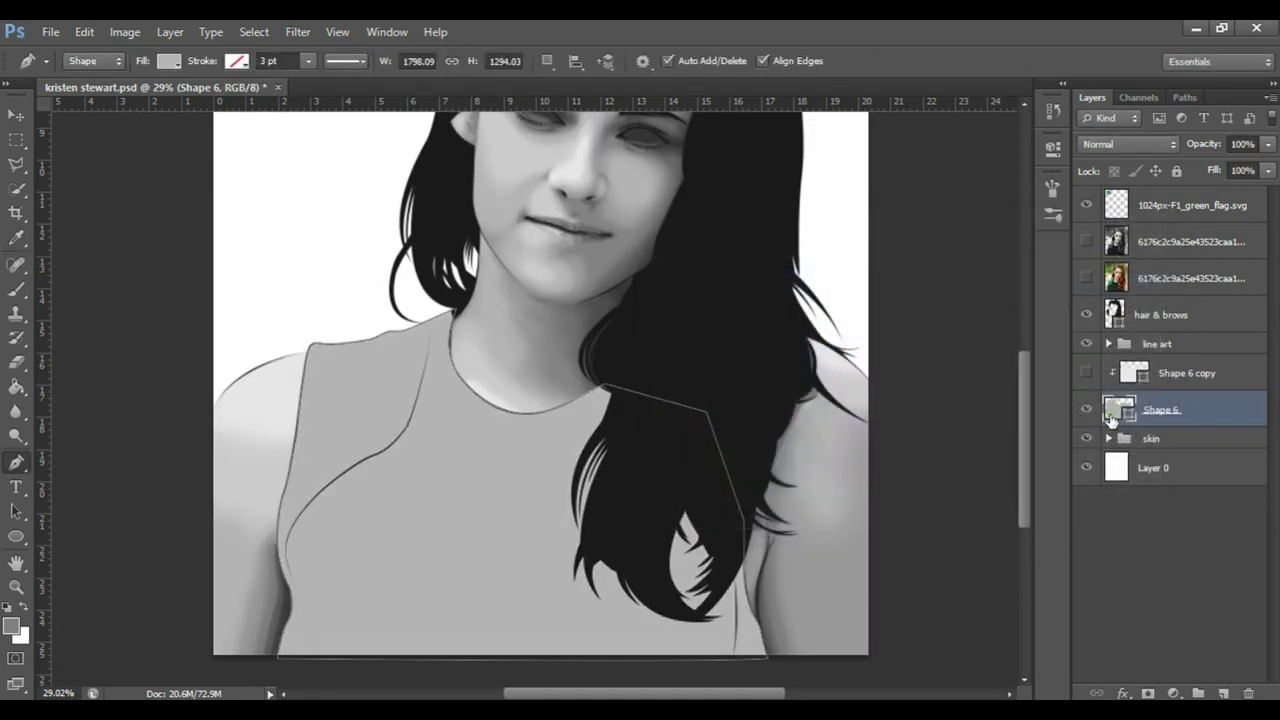
double_click(1110, 416)
type("28")
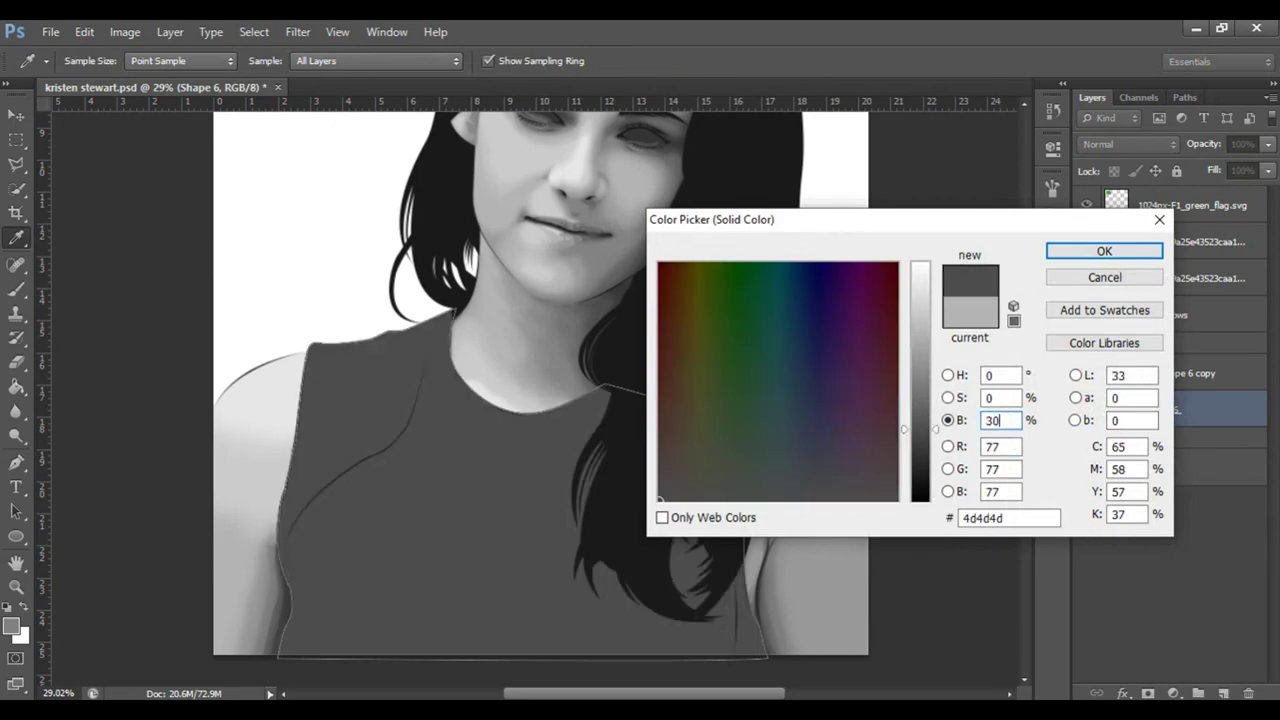
key("Return")
Step: Set Shape 6 copy to 30% brightness grey and Shape 6 to #666666
left_click(1087, 373)
double_click(1133, 373)
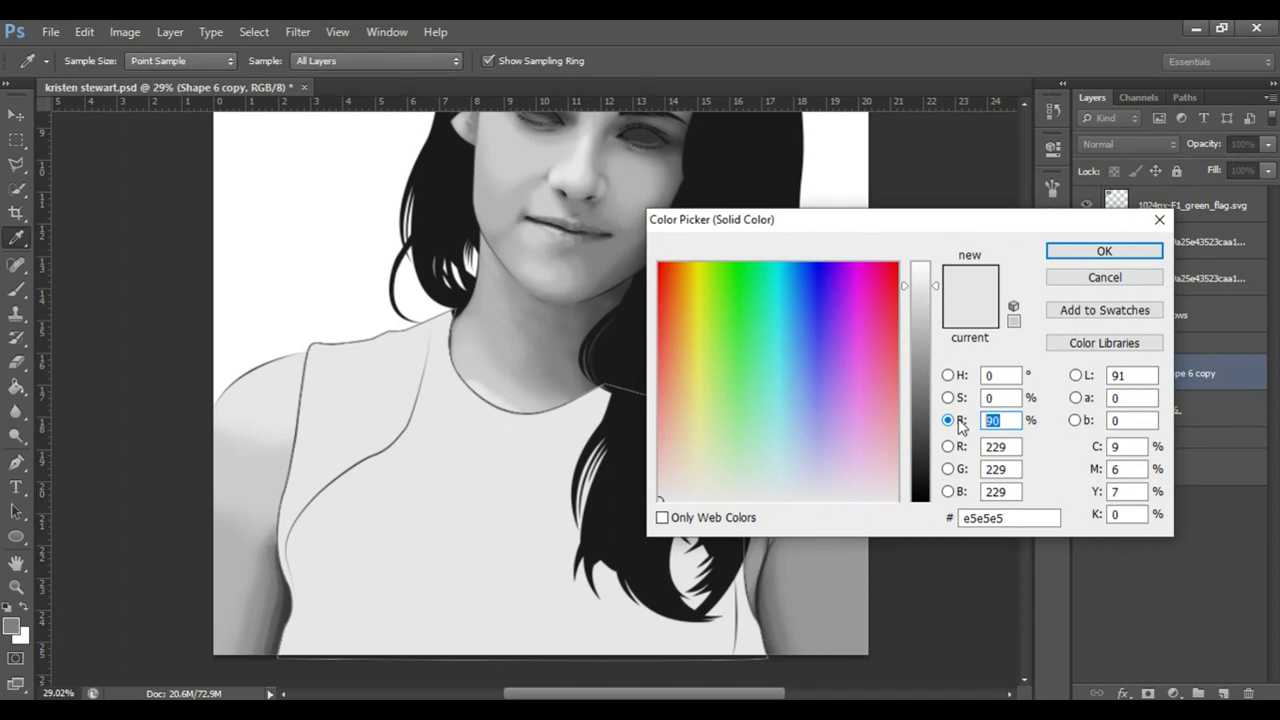
type("30")
key("Return")
double_click(1110, 410)
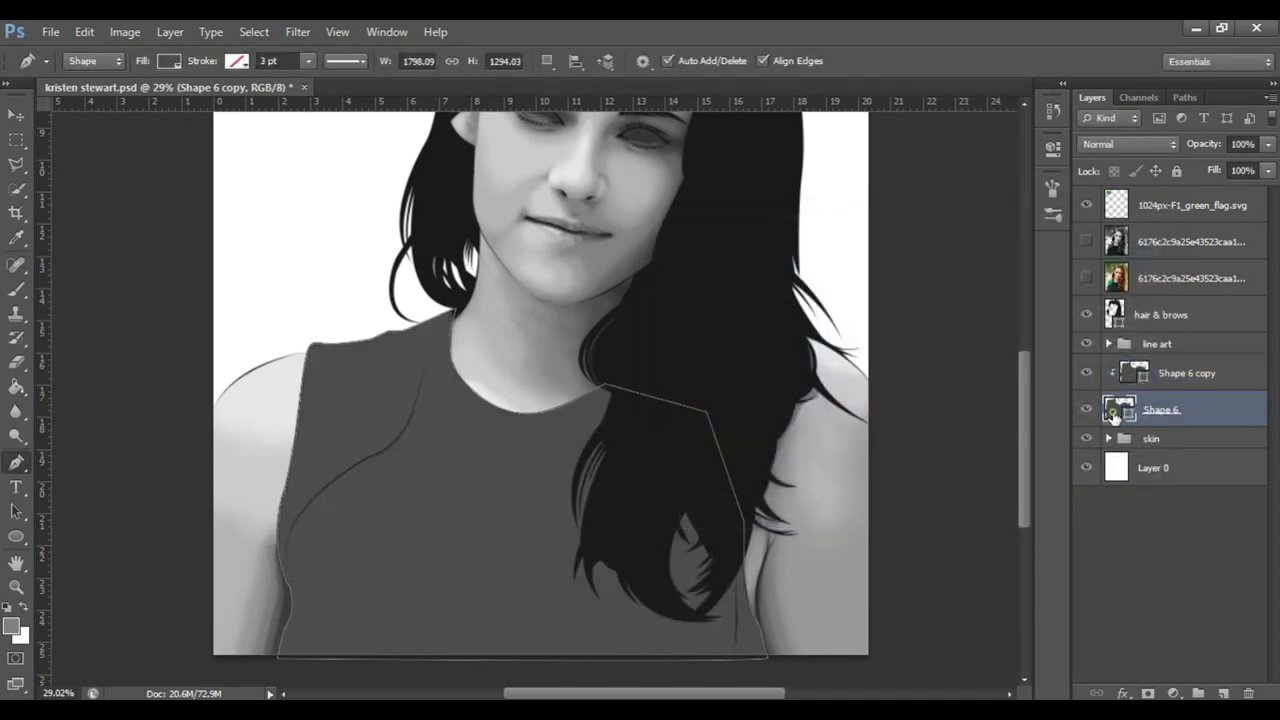
double_click(1000, 420)
type("4.0")
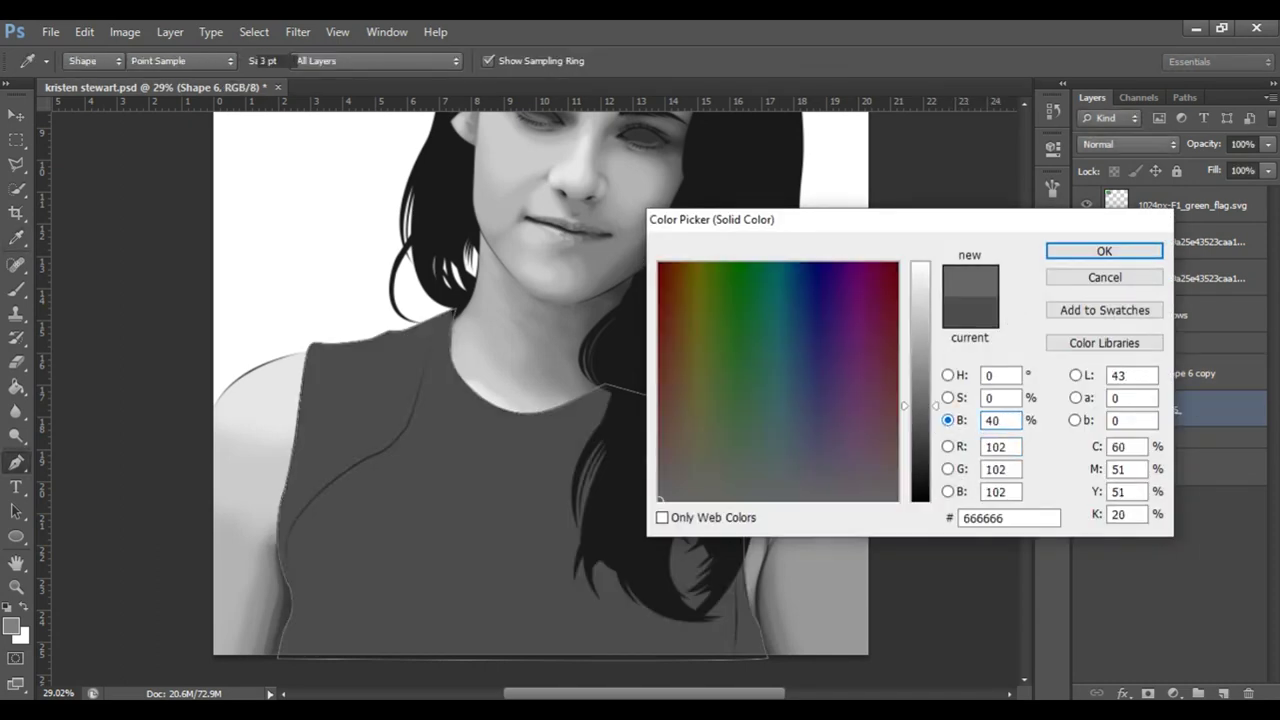
key("Return")
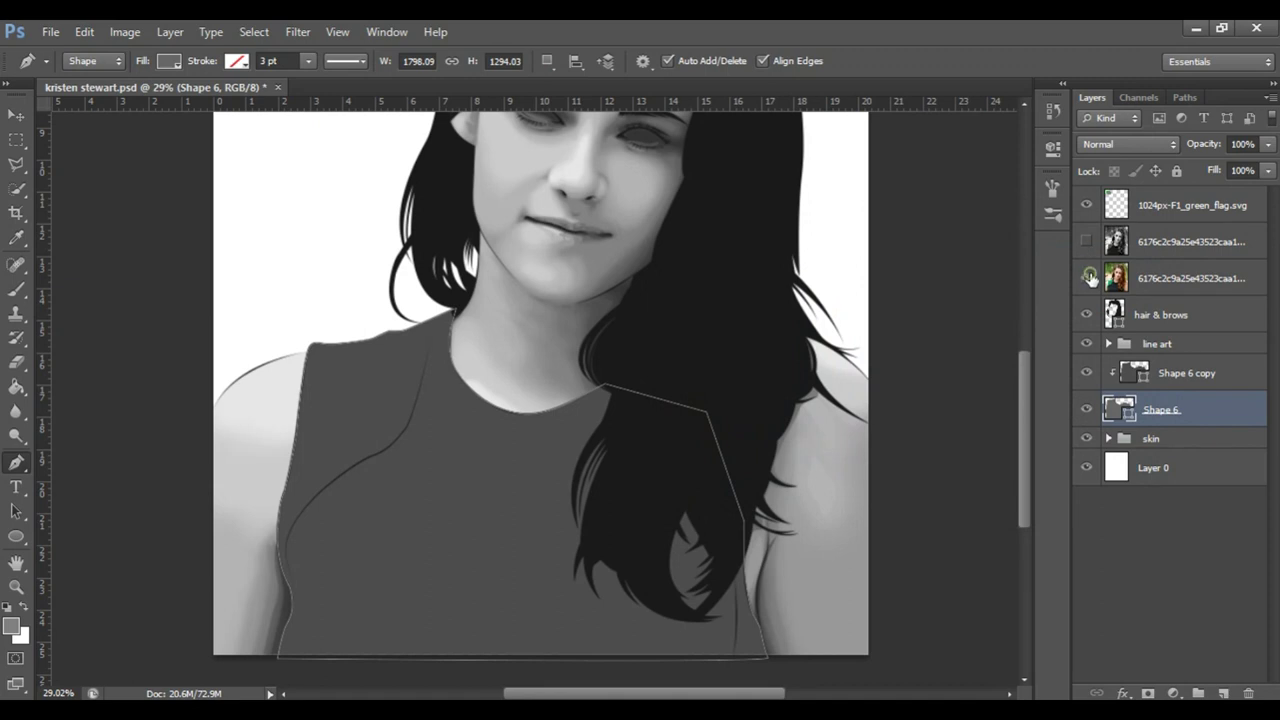
Step: Compare with the colour photo, then show the posterized reference photo again
left_click(1088, 278)
left_click(1086, 278)
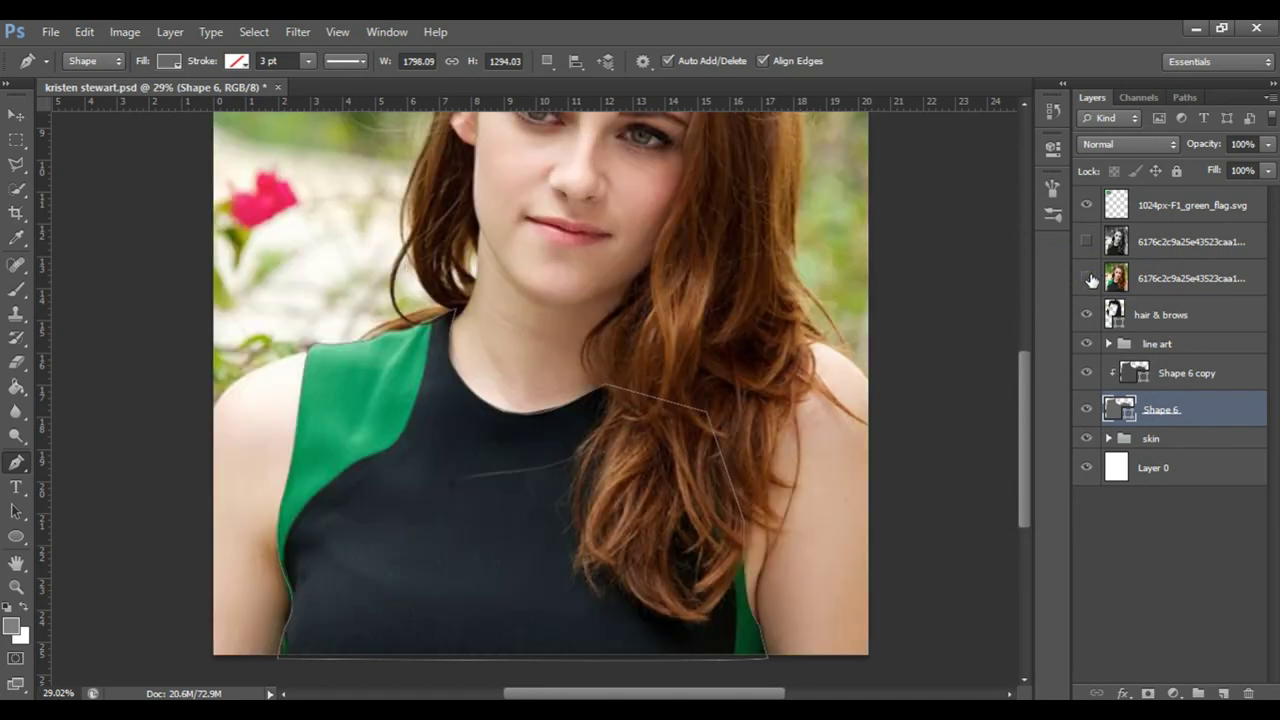
left_click(1086, 241)
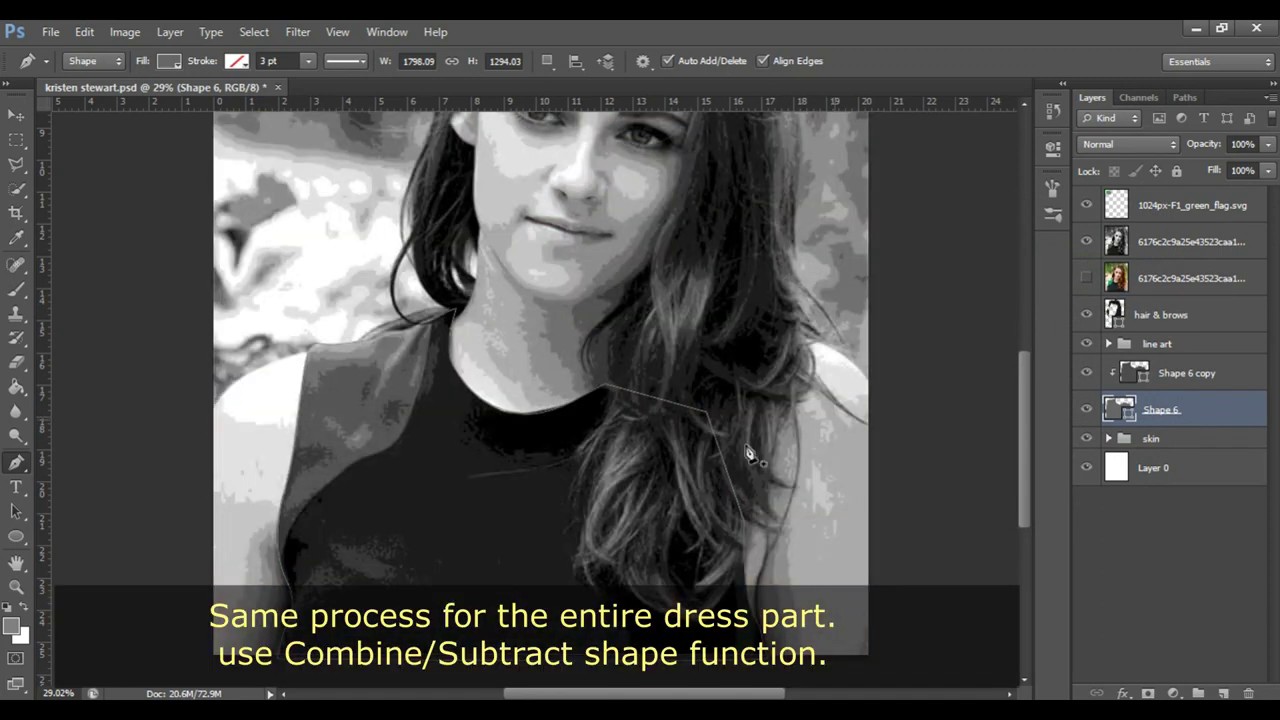
Step: Set Shape 6 copy's Pen path operation to Subtract Front Shape, zoomed on the neck and strap
key("z")
mouse_move(394, 538)
left_mouse_down()
mouse_move(428, 543)
mouse_move(455, 495)
left_mouse_up()
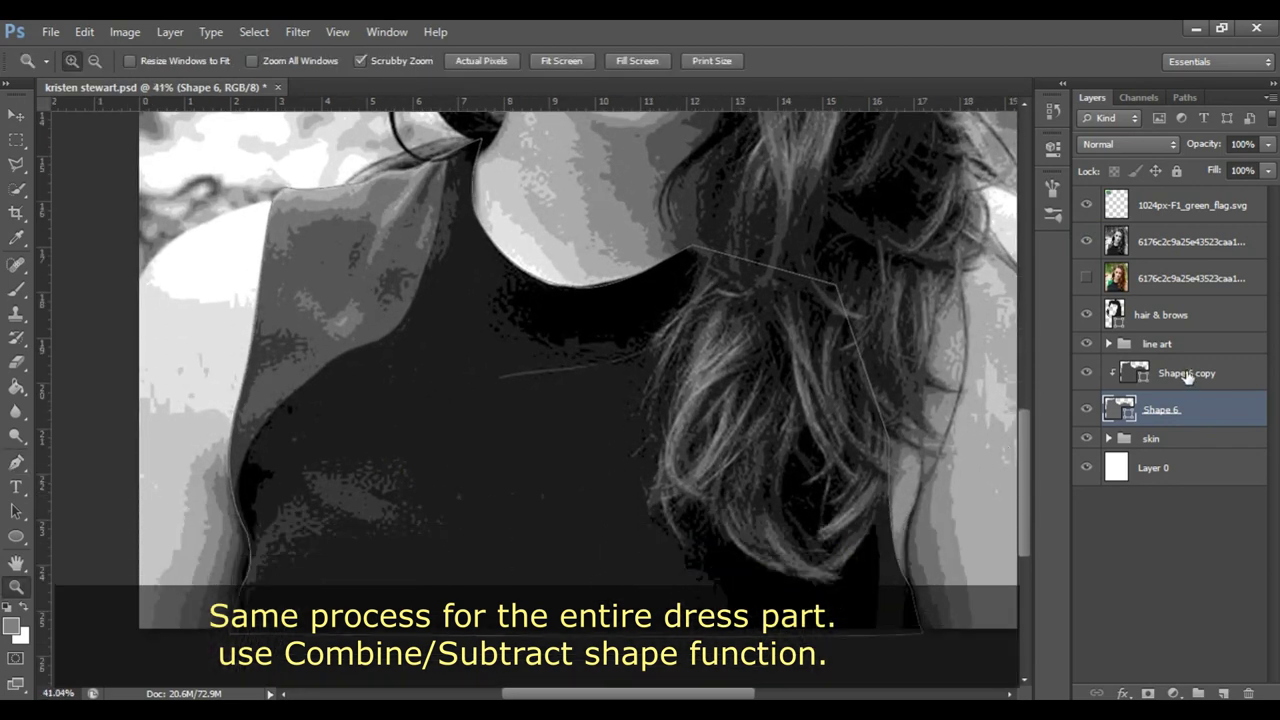
left_click(1188, 373)
key("p")
left_click(545, 61)
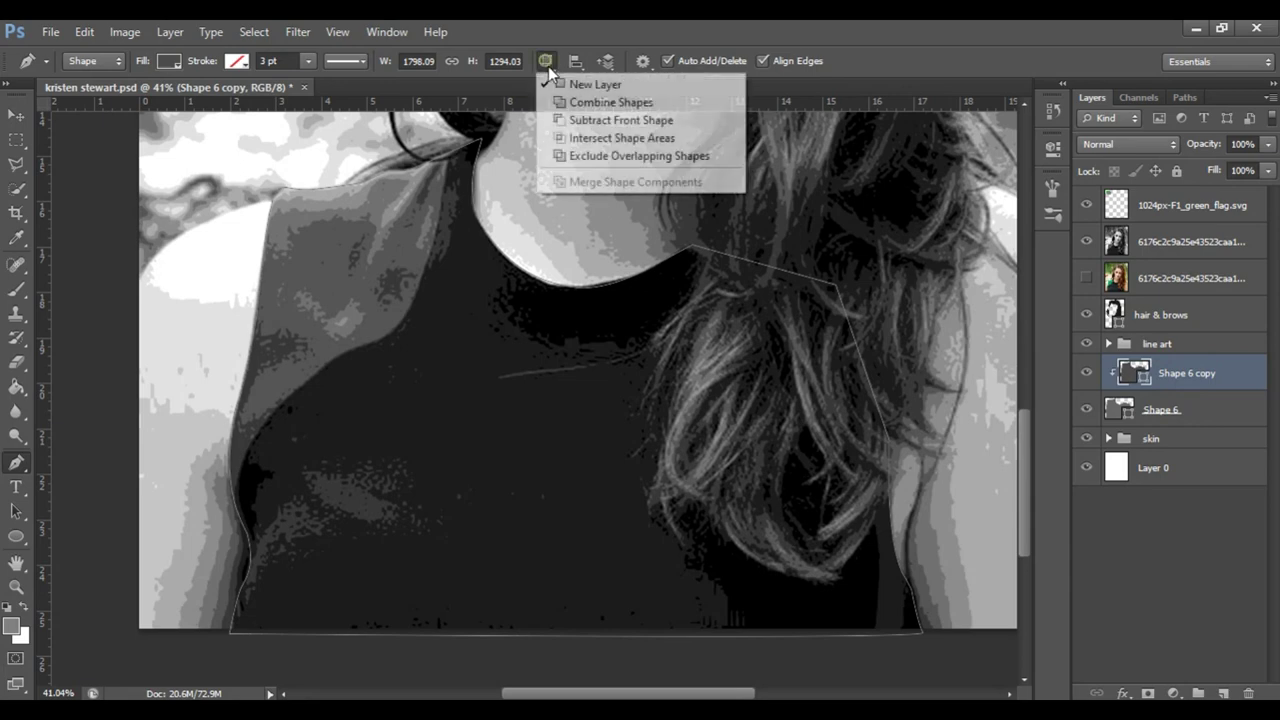
left_click(540, 121)
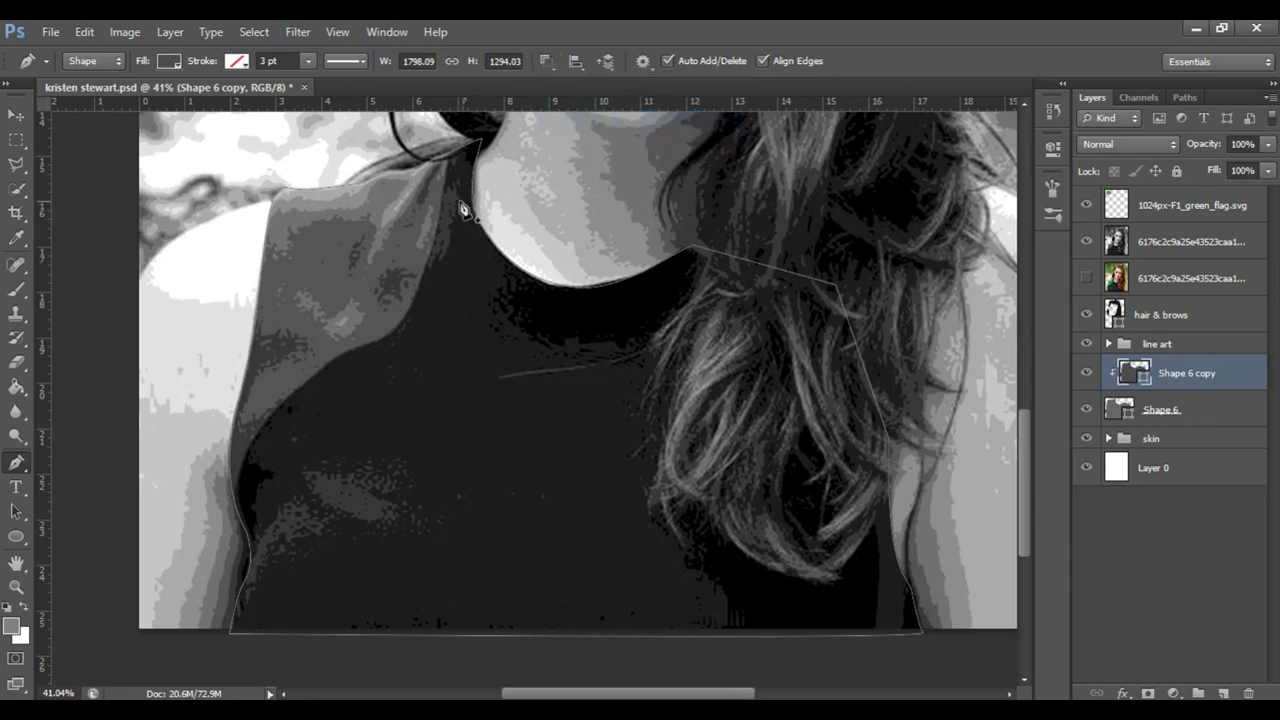
key("z")
left_click_drag(457, 209, 498, 247)
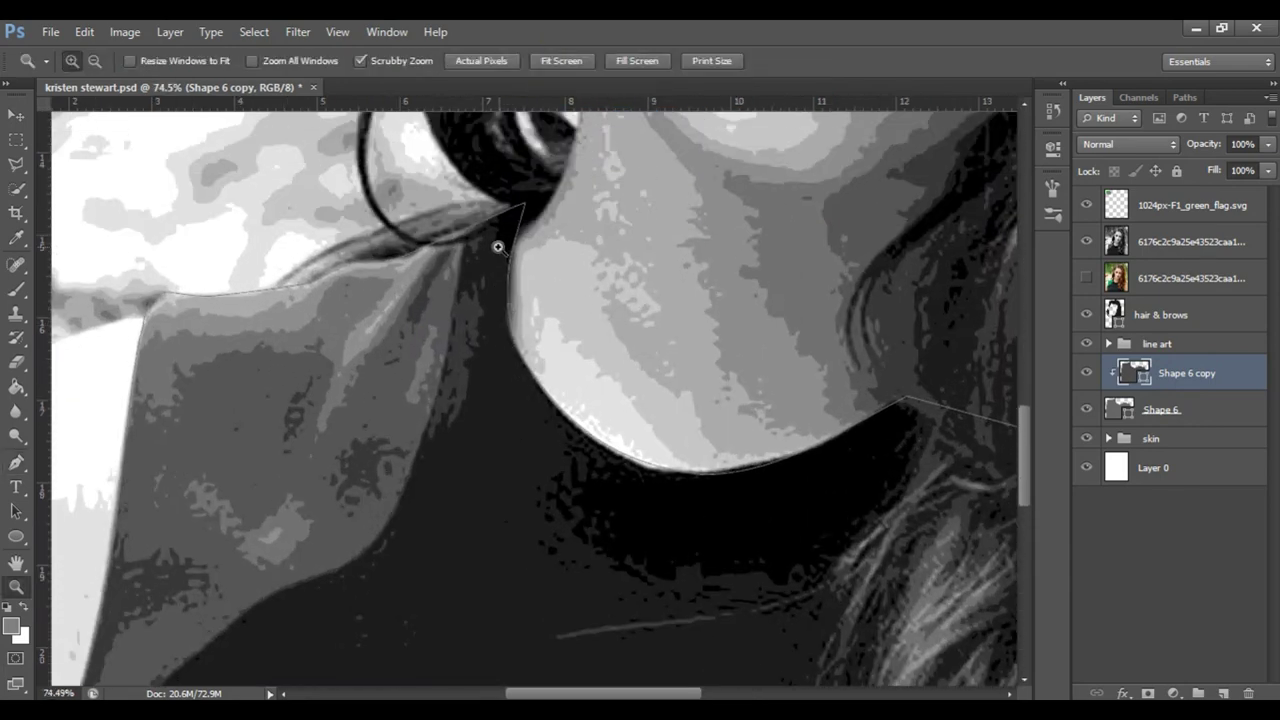
key("p")
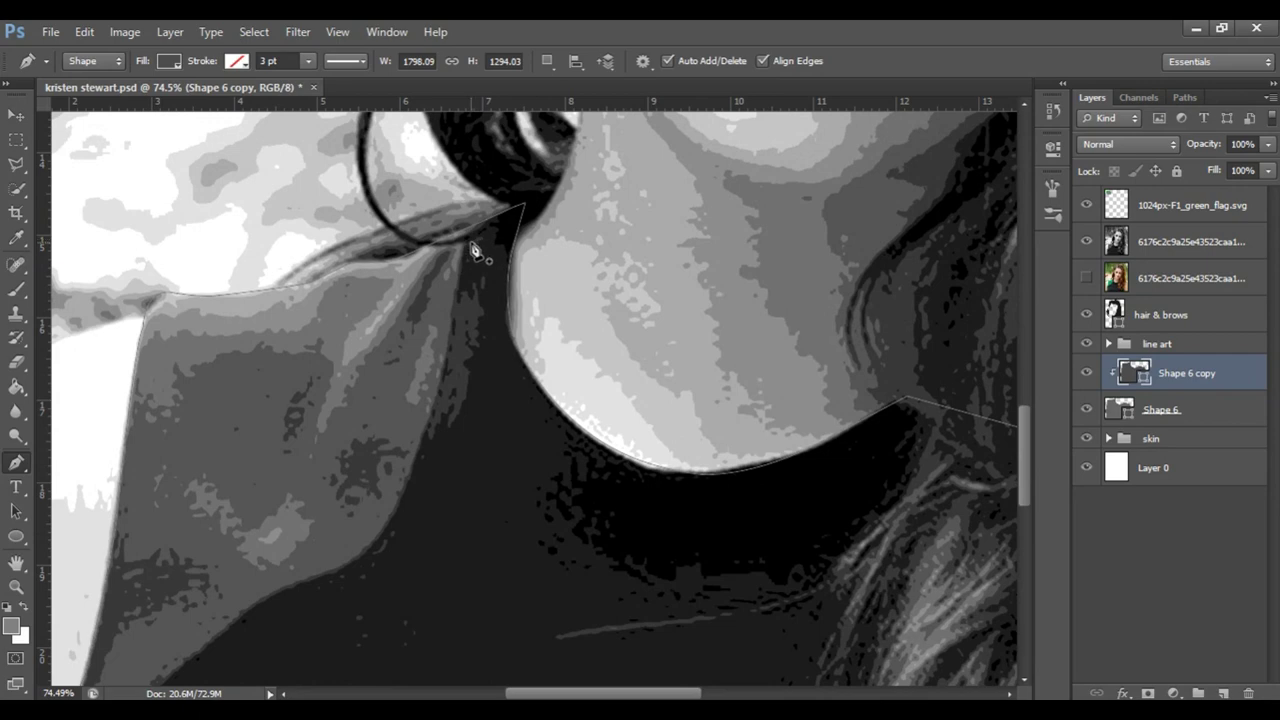
left_click(467, 243)
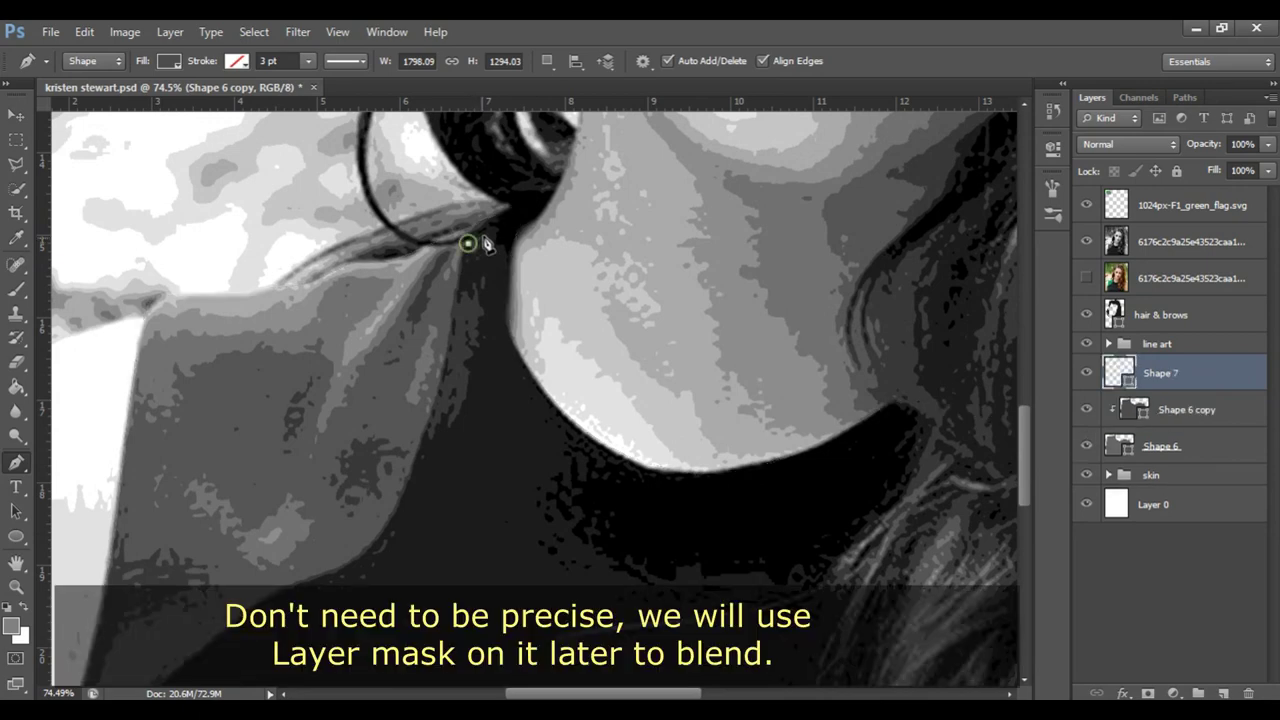
key("ctrl+z")
left_click(547, 61)
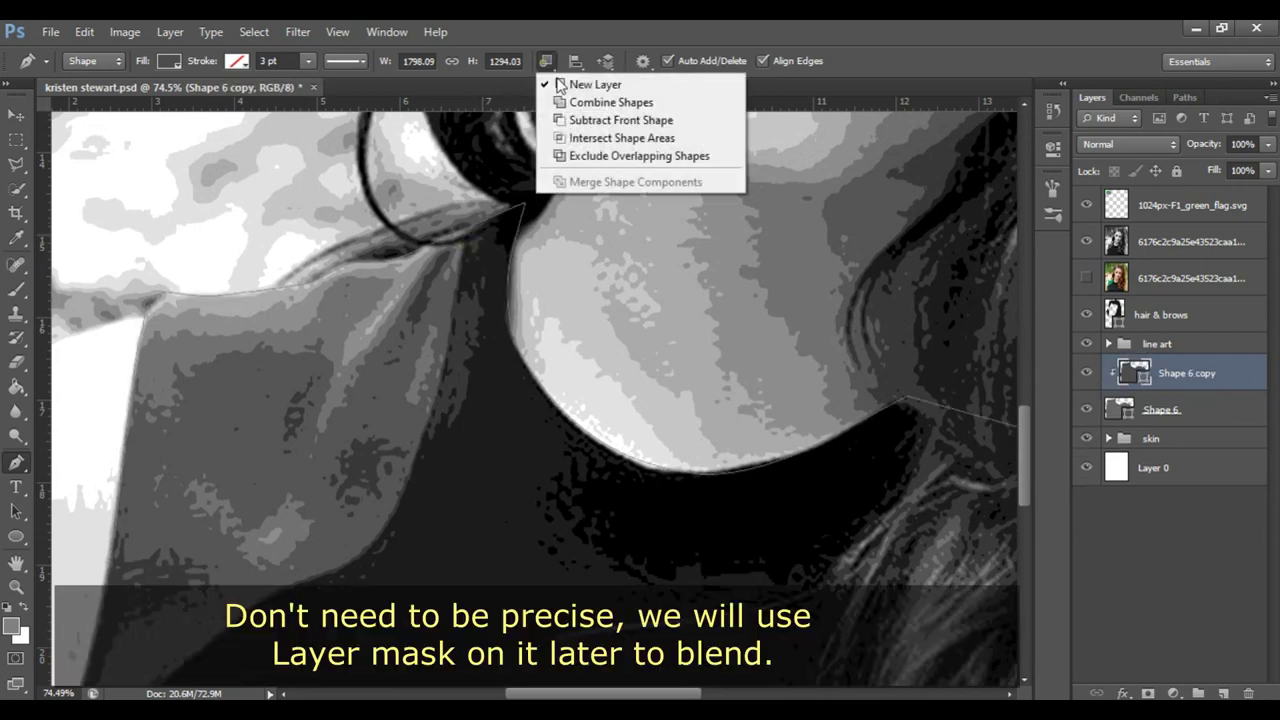
left_click(572, 117)
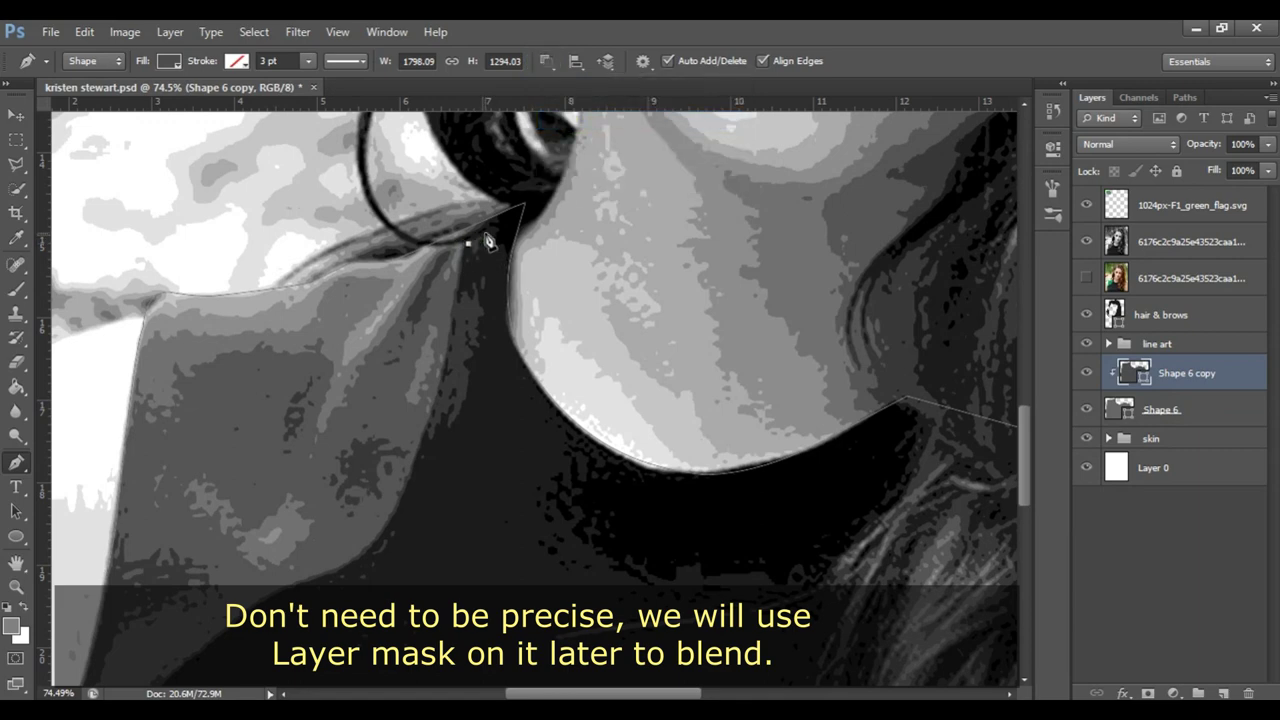
Step: Cut a curved fold opening running from the strap down the dress
left_click(461, 274)
left_click(472, 295)
left_click(485, 272)
mouse_move(458, 436)
left_mouse_down()
mouse_move(446, 470)
mouse_move(450, 421)
left_mouse_up()
left_click_drag(413, 474, 402, 515)
left_click(461, 274)
scroll(455, 400, "down", 3)
Step: Cut a second curved fold opening across the chest toward the dress bottom
left_click(394, 416)
left_click_drag(393, 446, 316, 470)
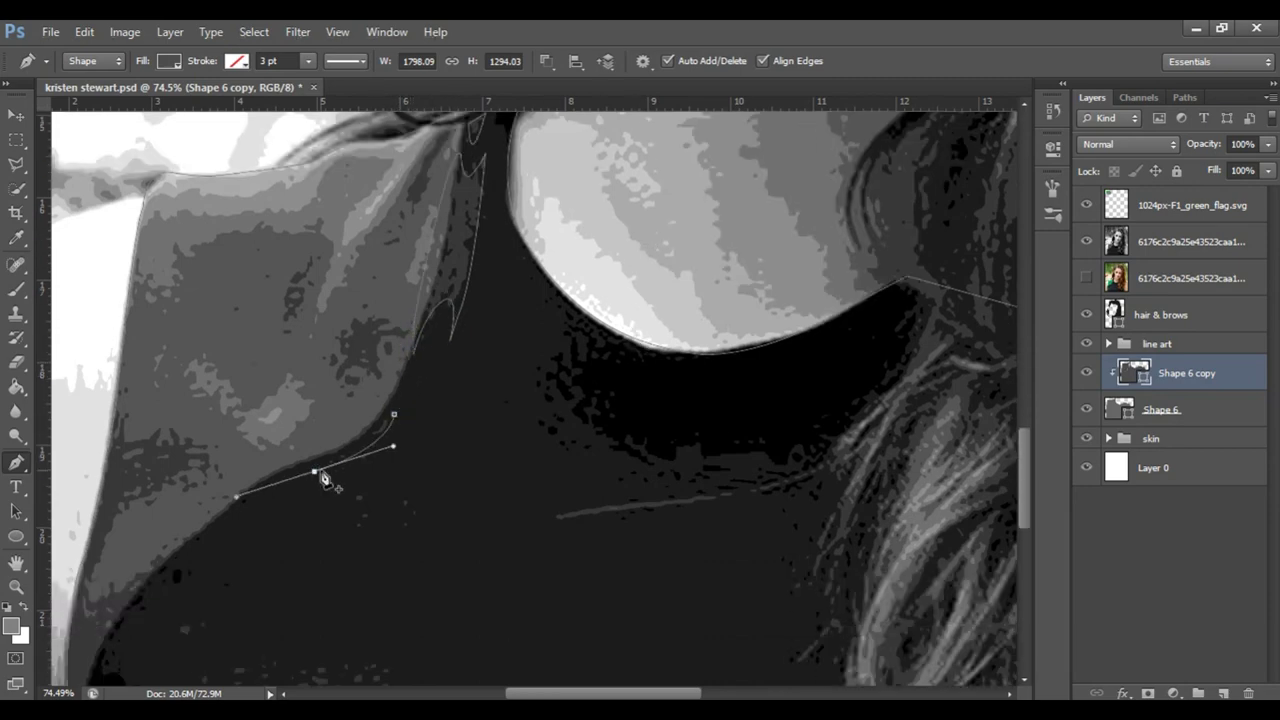
scroll(663, 386, "down", 5)
scroll(700, 237, "down", 3)
left_click(342, 305)
left_click_drag(577, 425, 690, 428)
left_click_drag(530, 382, 545, 395)
left_click_drag(488, 347, 484, 335)
left_click_drag(464, 293, 418, 302)
left_click(342, 305)
Step: Cut a third fold opening at the lower left, then zoom out and hide the posterized photo
left_click(245, 481)
left_click_drag(313, 364, 357, 363)
left_click_drag(455, 430, 470, 428)
left_click_drag(193, 604, 223, 571)
left_click(245, 481)
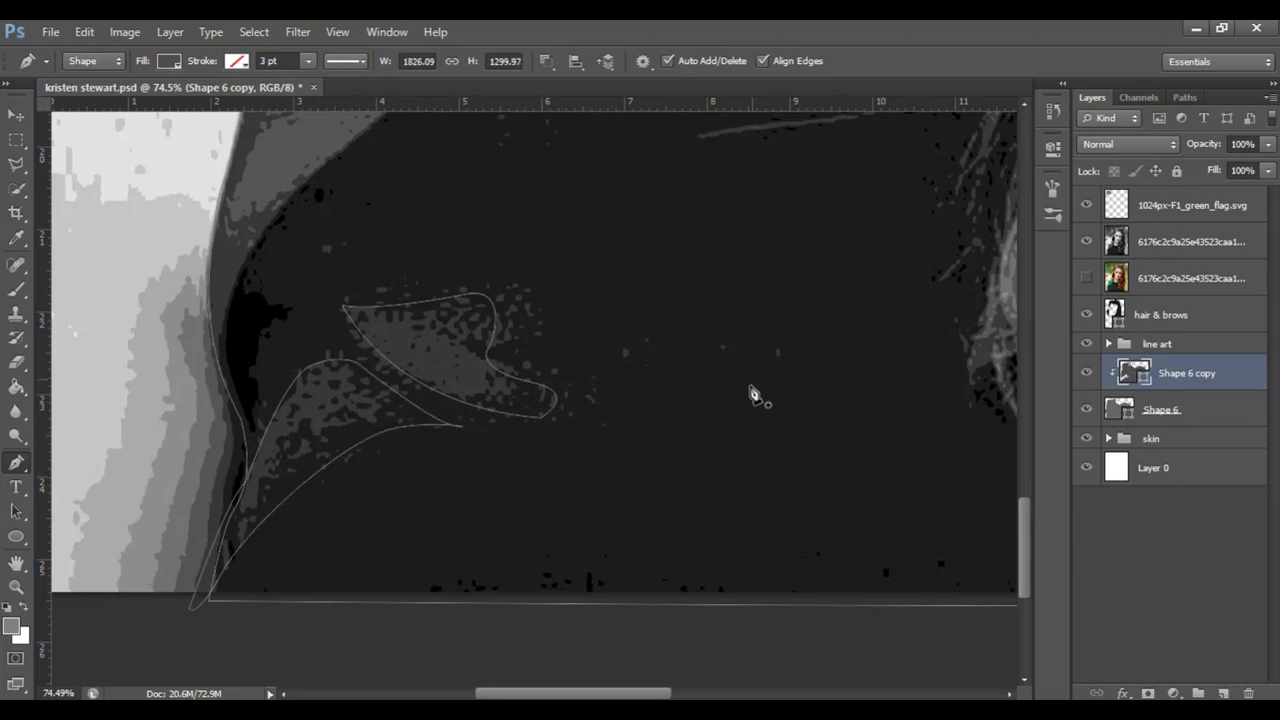
key("z")
left_click_drag(689, 409, 540, 410)
left_click(1086, 241)
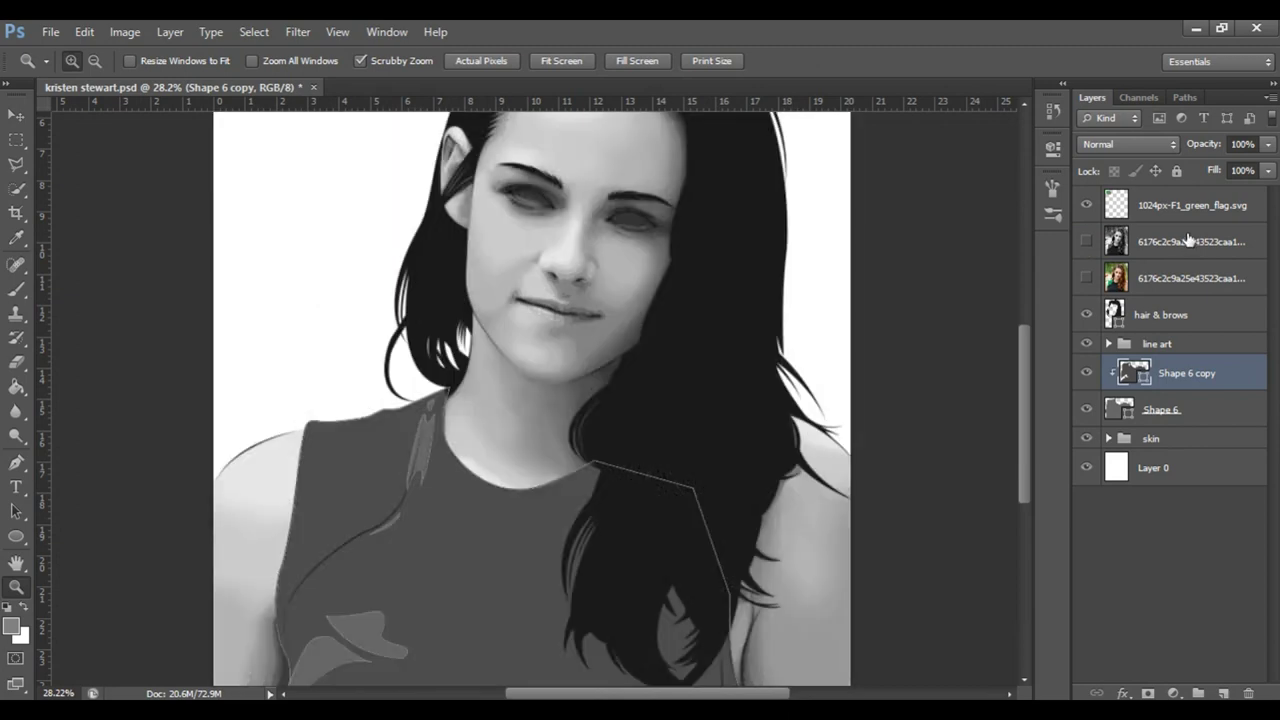
Step: Select the posterized photo layer and zoom in on the dress to compare
left_click(1188, 241)
mouse_move(457, 543)
left_mouse_down()
mouse_move(511, 330)
mouse_move(400, 332)
left_mouse_up()
left_click_drag(667, 437, 690, 435)
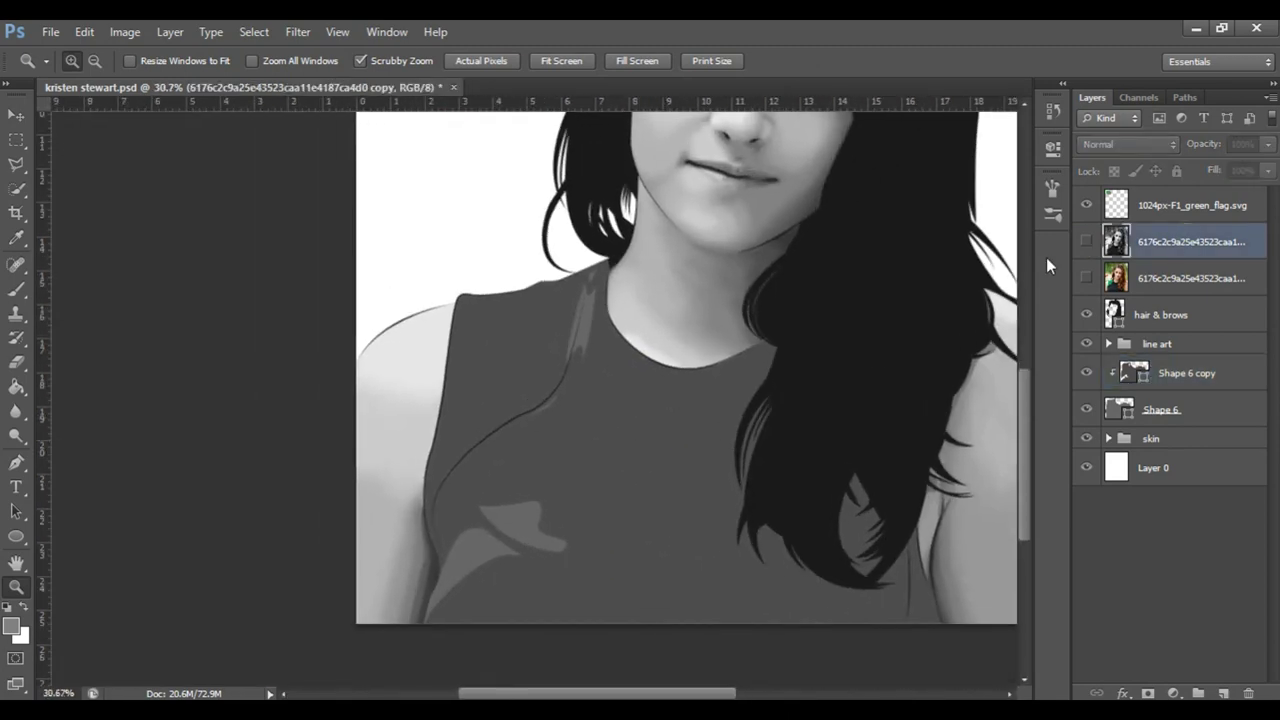
left_click(1088, 244)
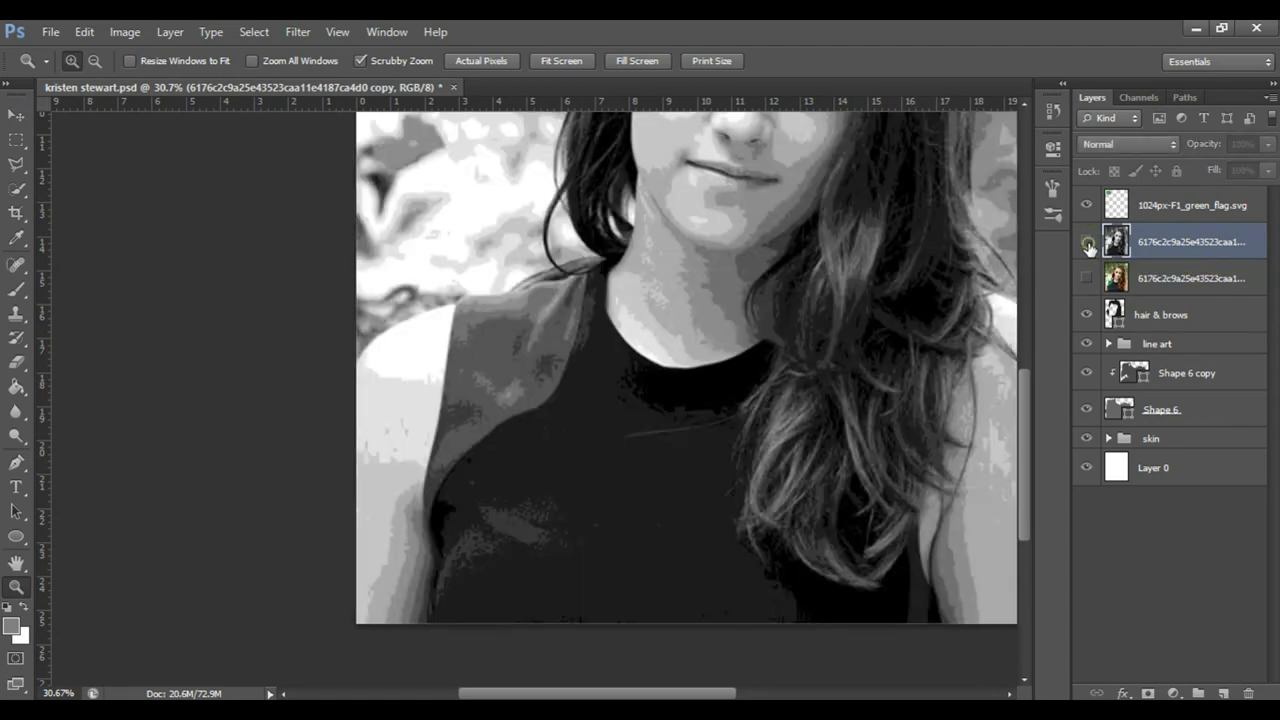
Step: Check the hair-and-brows and Shape 6 copy fill colours without changing them
double_click(1114, 314)
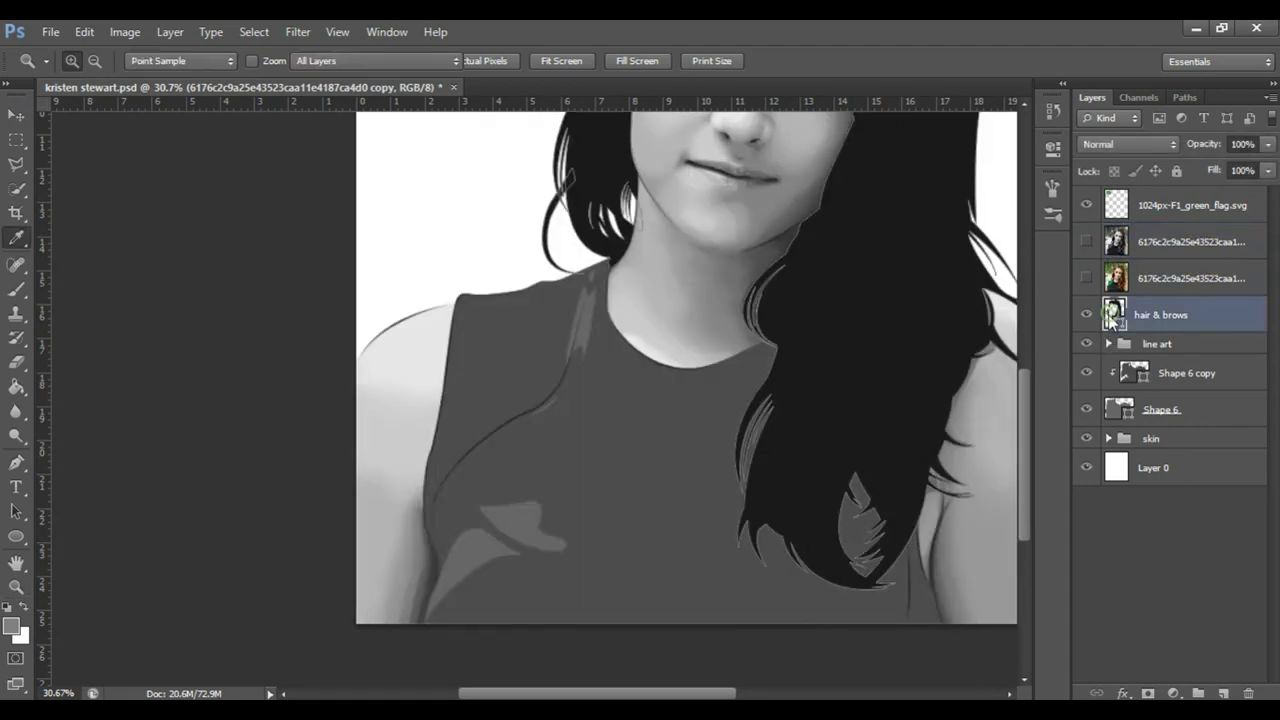
left_click(1130, 280)
double_click(1133, 372)
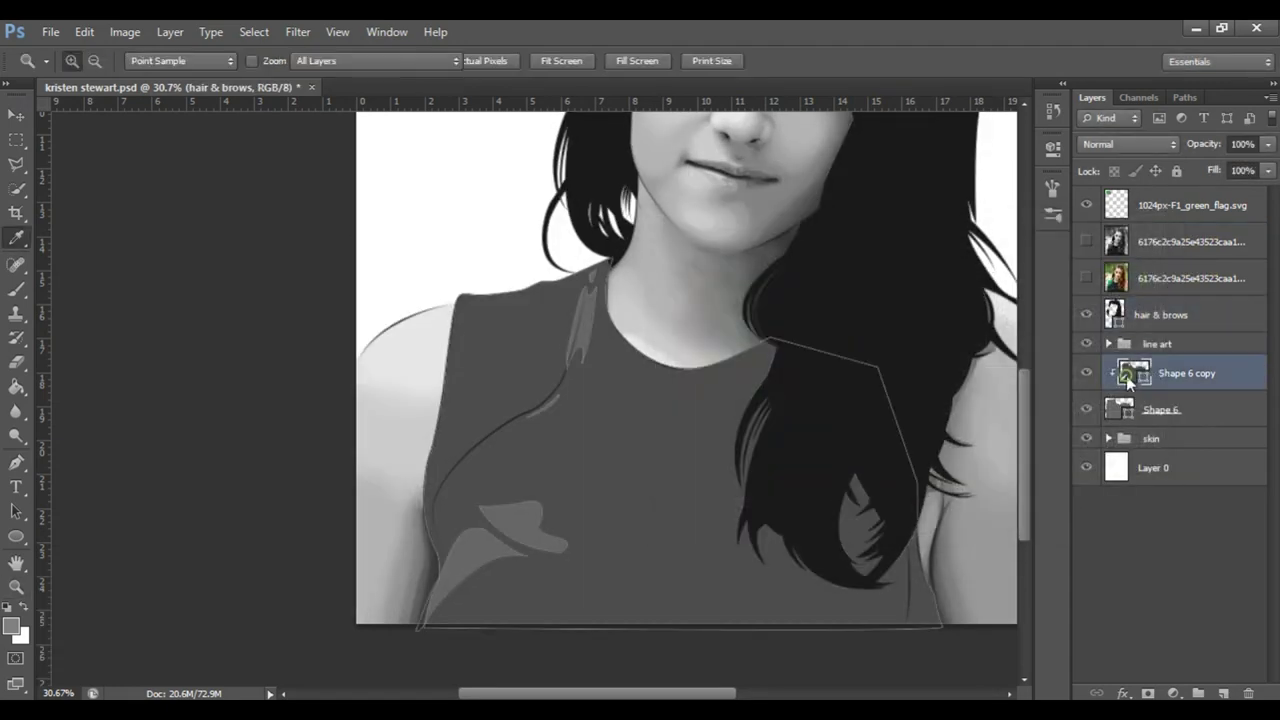
left_click(1120, 280)
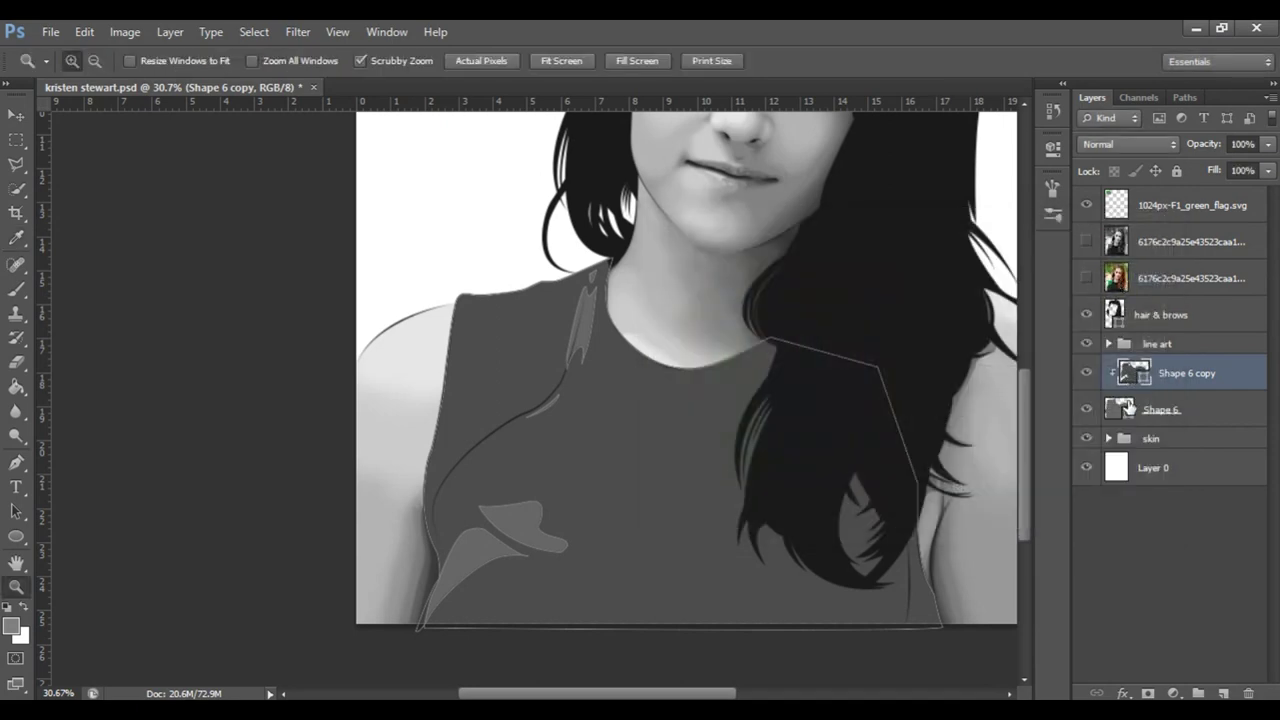
Step: Set Shape 6 to brightness 4 and Shape 6 copy to #333333, then show the posterized photo
double_click(1128, 403)
type("4")
key("Return")
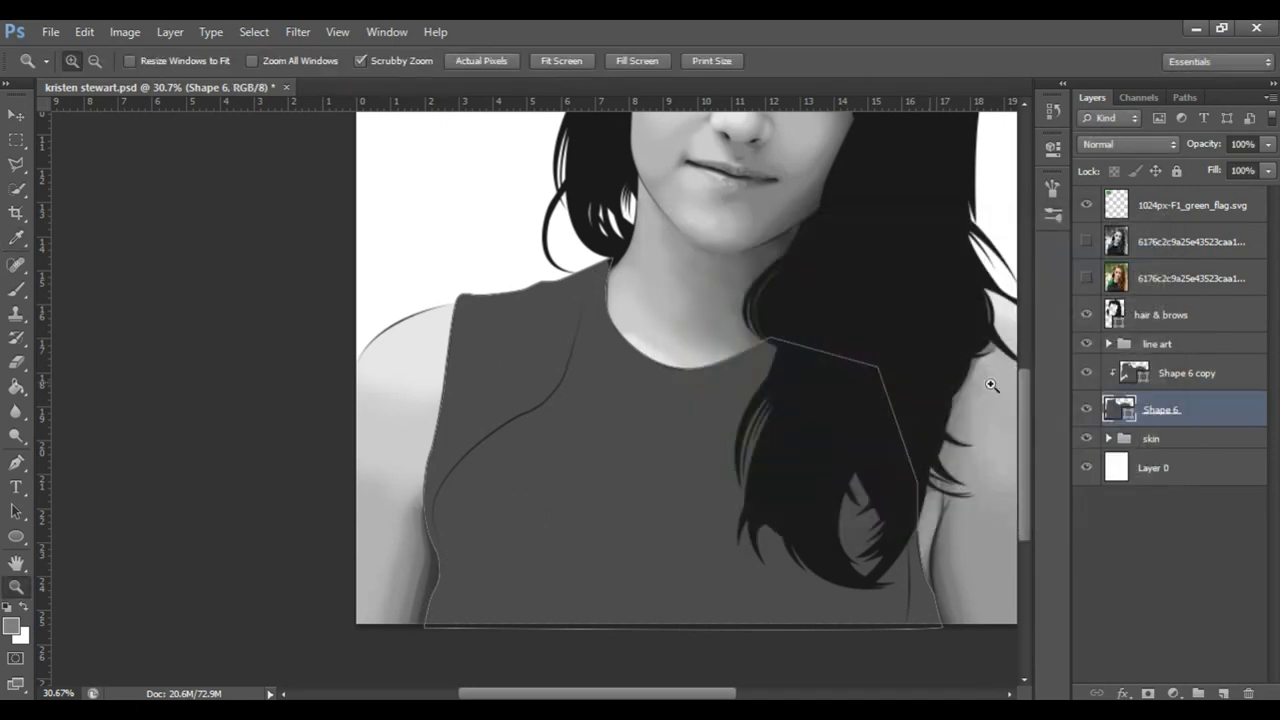
double_click(1133, 372)
type("20")
key("Return")
left_click(1086, 241)
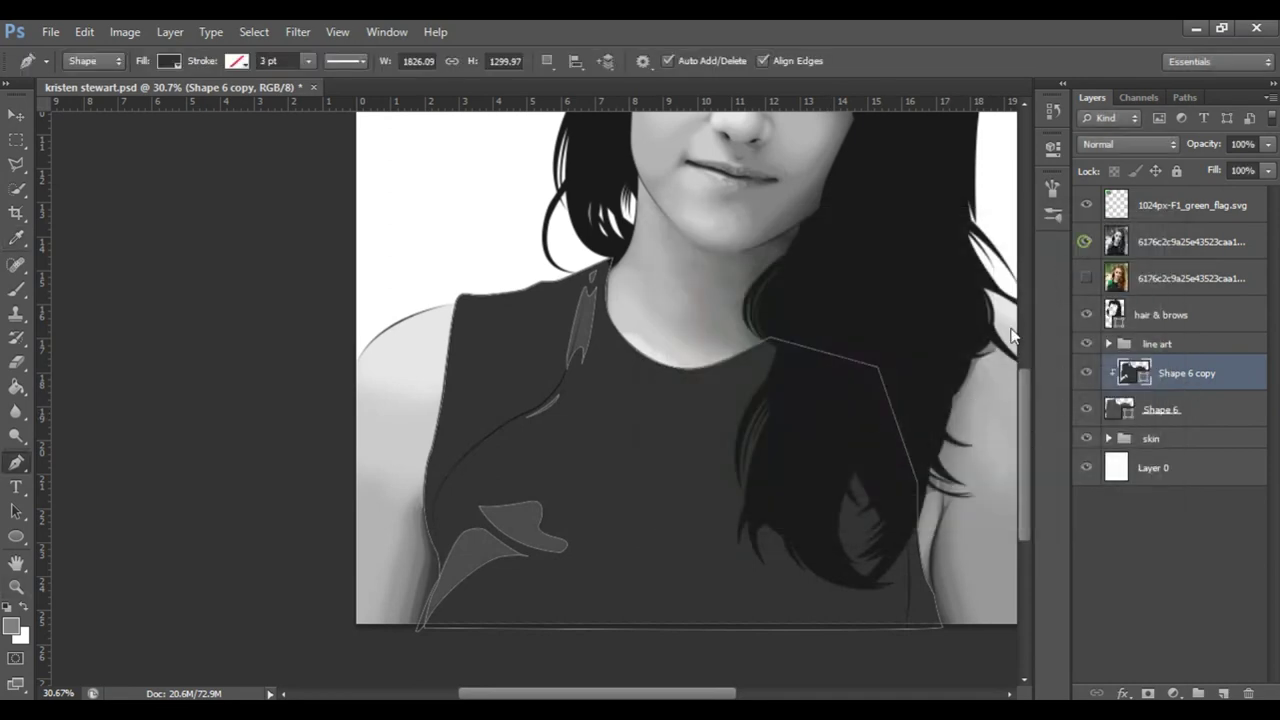
left_click_drag(700, 255, 752, 250)
Step: Trace a Pen shadow outline along the dress neckline
key("p")
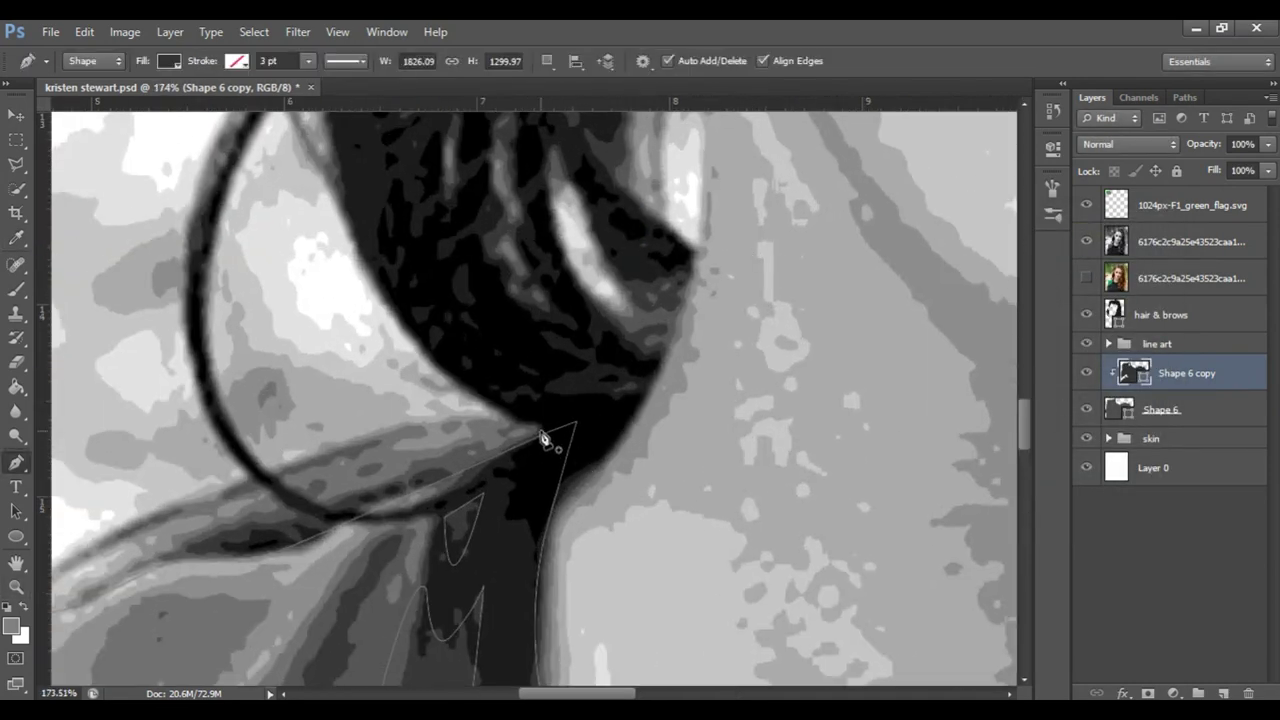
left_click(537, 428)
left_click(481, 470)
left_click(505, 538)
left_click(534, 545)
left_click(543, 611)
left_click_drag(593, 569, 607, 553)
left_click(600, 366)
key("z")
left_click_drag(600, 366, 414, 337)
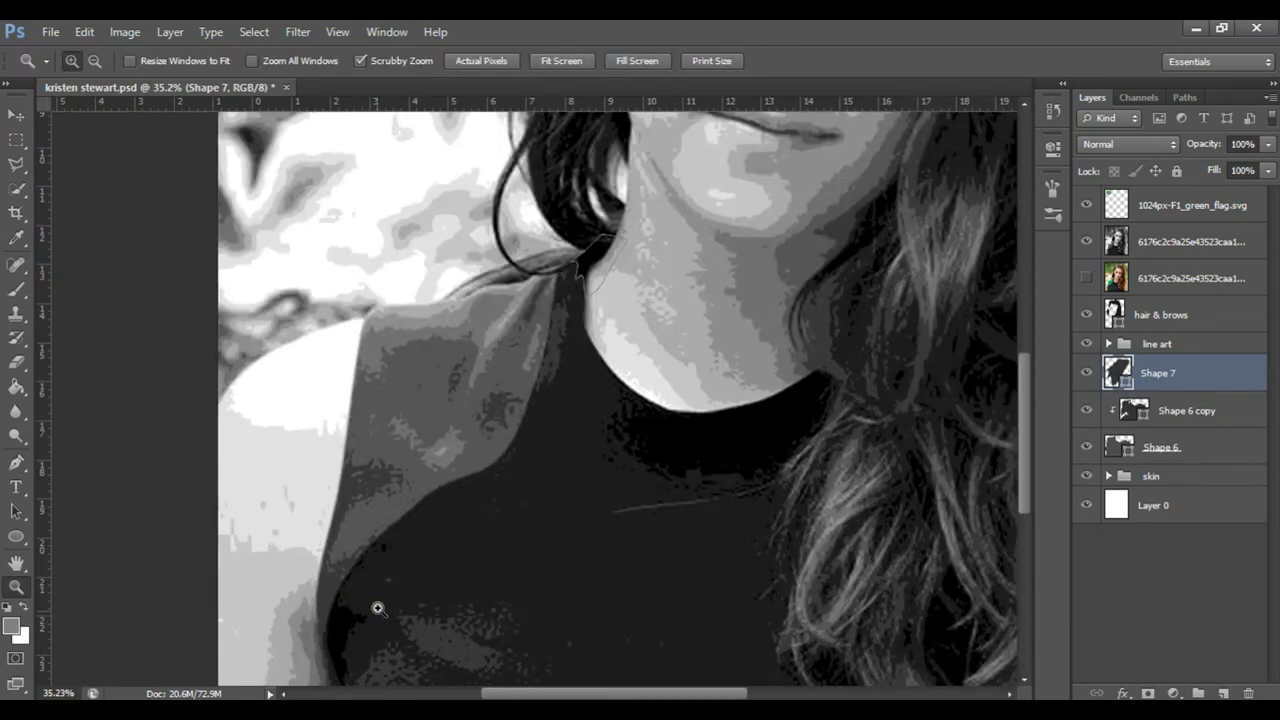
left_click_drag(377, 606, 484, 477)
scroll(484, 477, "down", 3)
Step: Switch the Pen to Add to Shape and trace another shadow piece along the cheek edge
key("p")
left_click(546, 61)
left_click(614, 101)
left_click(292, 507)
left_click(397, 297)
left_click_drag(433, 281, 460, 250)
left_click_drag(337, 395, 354, 410)
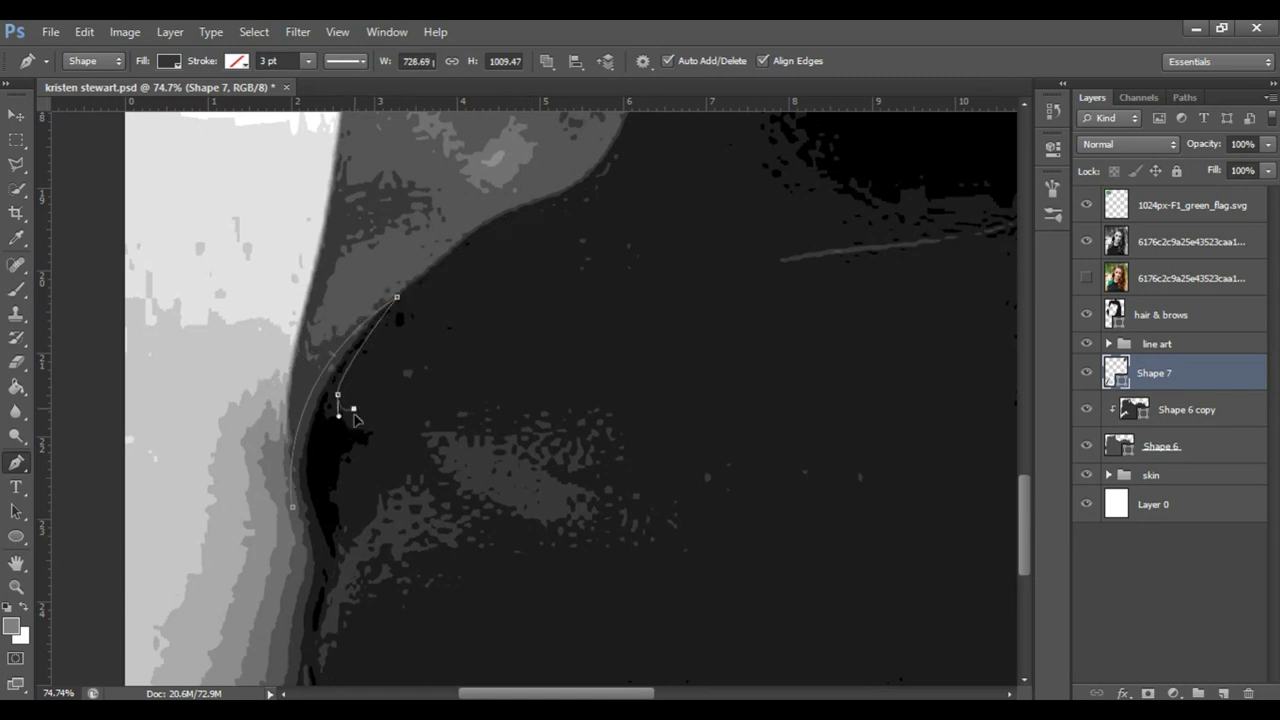
left_click(372, 439)
left_click_drag(337, 549, 340, 590)
scroll(351, 463, "down", 3)
left_click_drag(303, 461, 282, 468)
left_click(292, 372)
Step: Compare the outline with the colour photo and zoom onto the shirt and hair
left_click(1087, 277)
left_click(1087, 241)
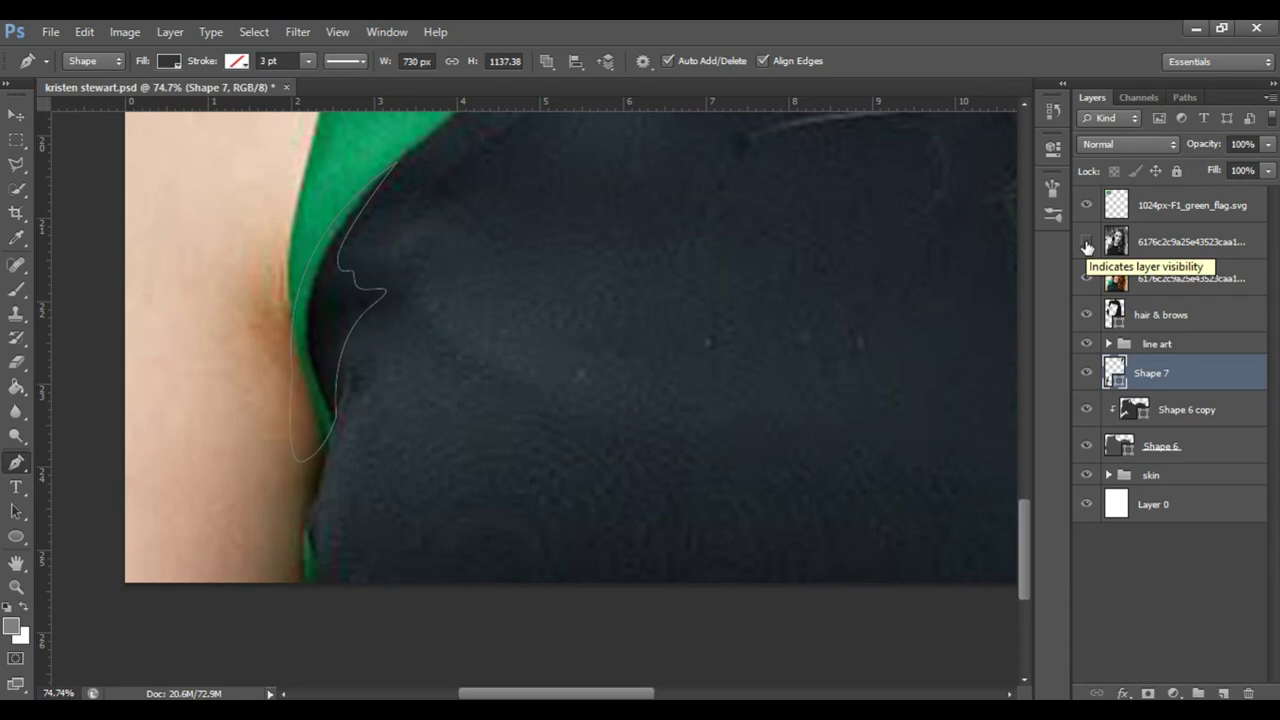
left_click(1087, 241)
key("z")
key("ctrl+0")
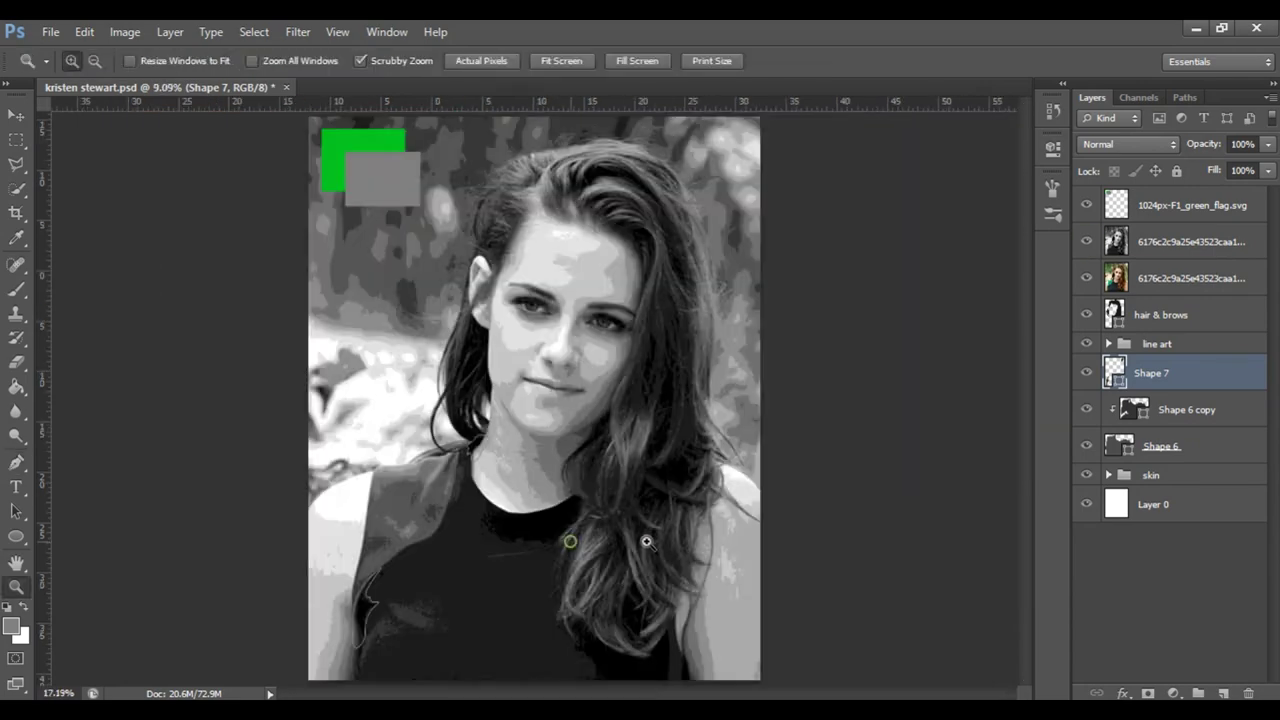
left_click_drag(571, 534, 606, 354)
left_click(1087, 241)
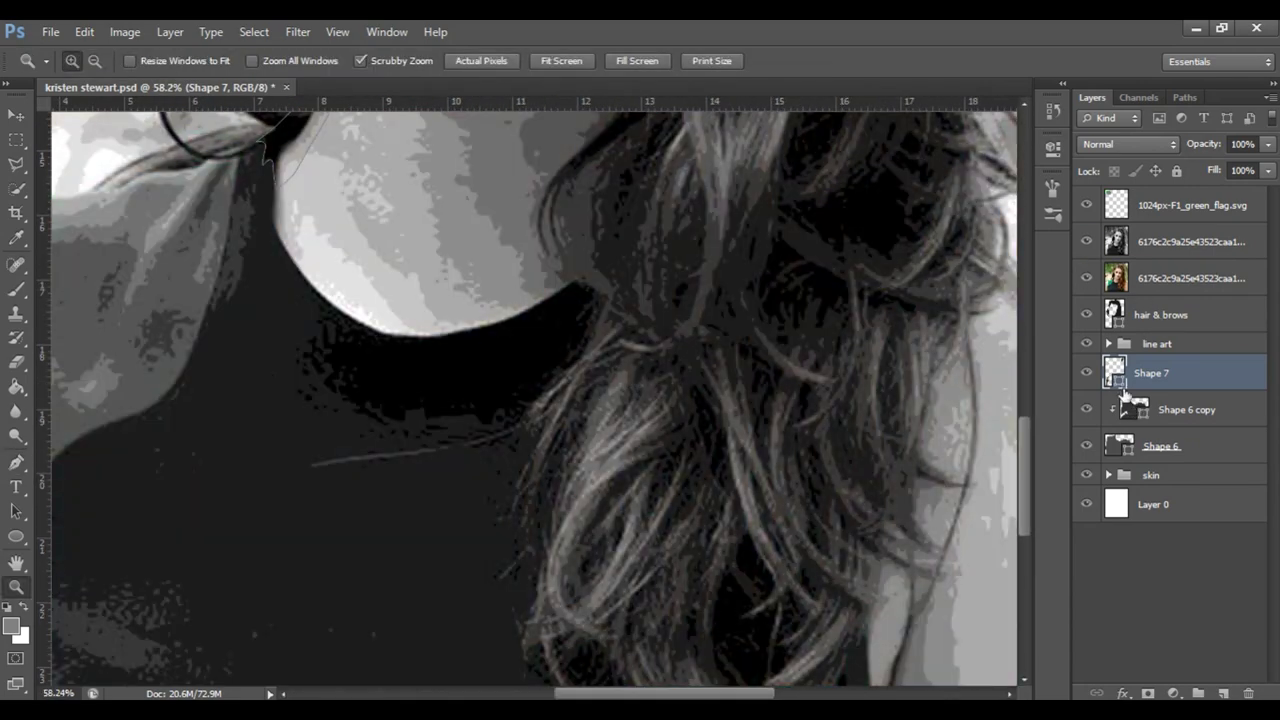
Step: Start a new outline at the shirt collar and curve it into the hair
key("p")
left_click(323, 309)
left_click(322, 338)
left_click_drag(355, 410, 428, 437)
left_click_drag(602, 363, 648, 309)
left_click_drag(631, 242, 561, 246)
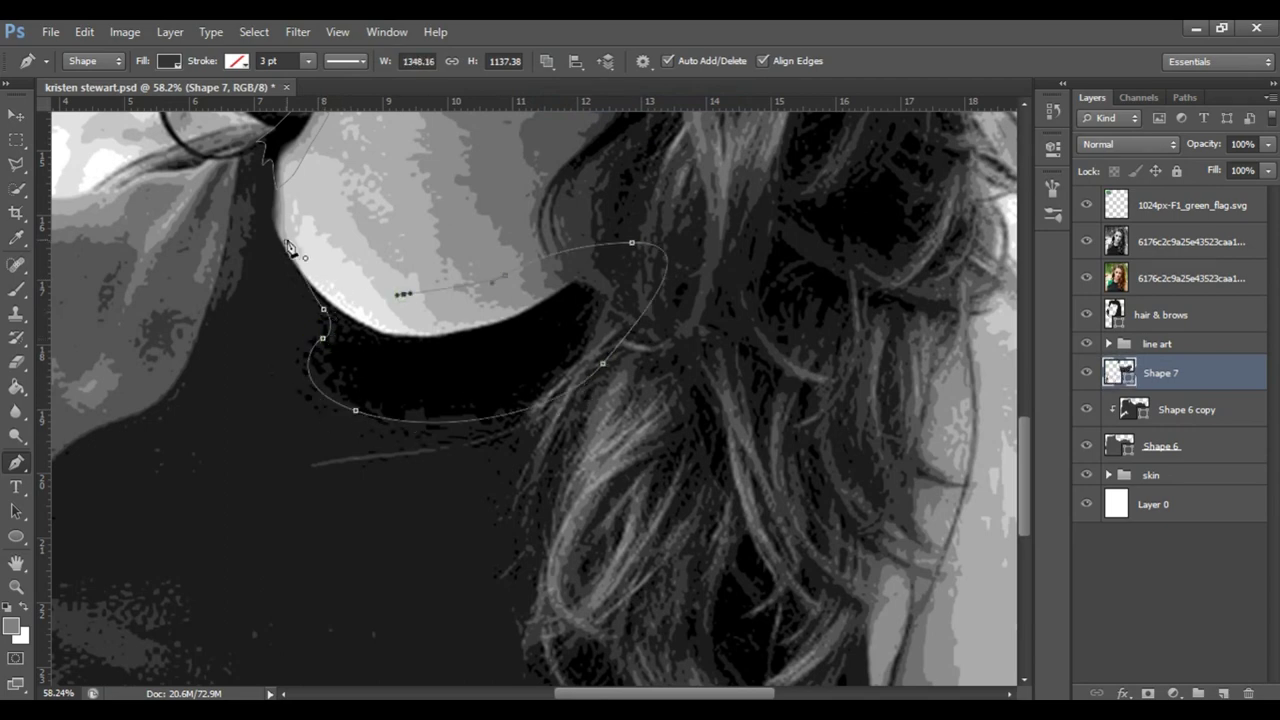
scroll(620, 300, "down", 3)
scroll(700, 440, "down", 2)
Step: Continue the outline up through the hair and back down, closing the shape
left_click(850, 513)
left_click_drag(832, 257, 709, 149)
left_click(654, 135)
left_click(561, 312)
left_click(578, 378)
left_click_drag(595, 424, 616, 436)
left_click(808, 543)
Step: Open the new shape layer's fill colour to set dark grey 333333
left_click(850, 513)
double_click(1178, 378)
double_click(1115, 378)
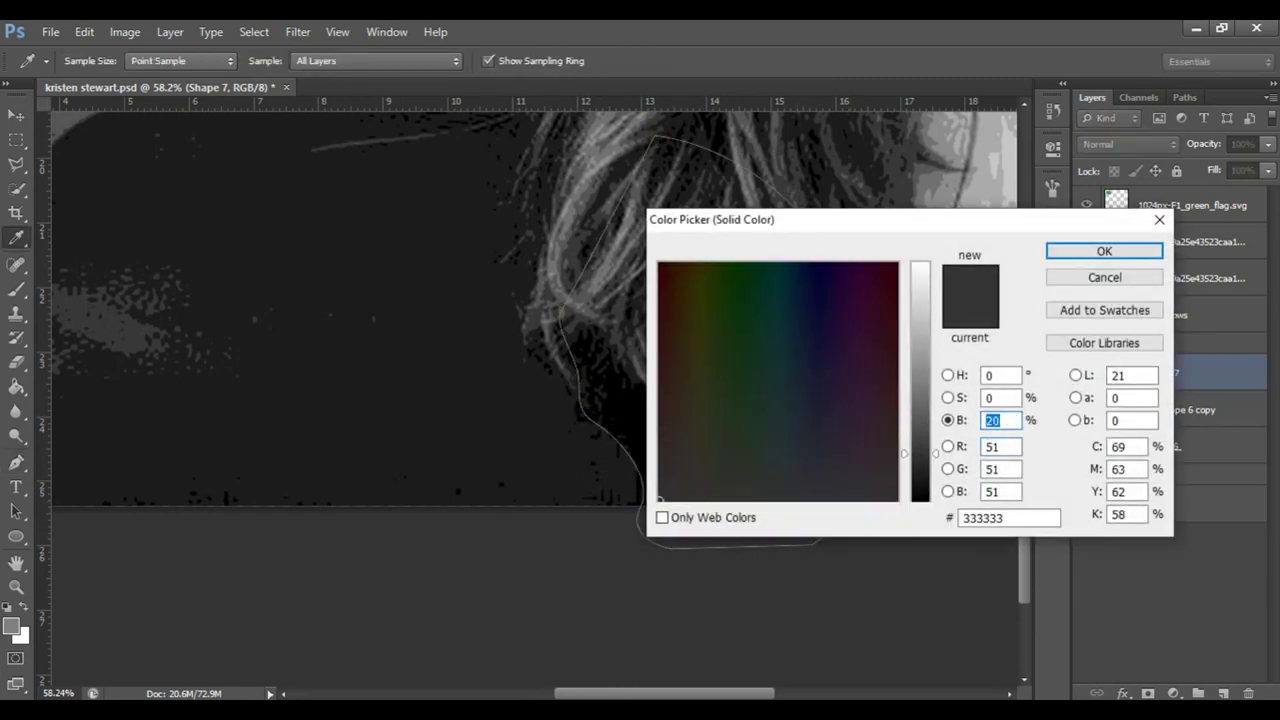
Step: Apply the dark grey fill, hide both photo layers, and delete an accidental stray outline
key("Return")
left_click(1087, 241)
left_click(1087, 278)
left_click(1180, 278)
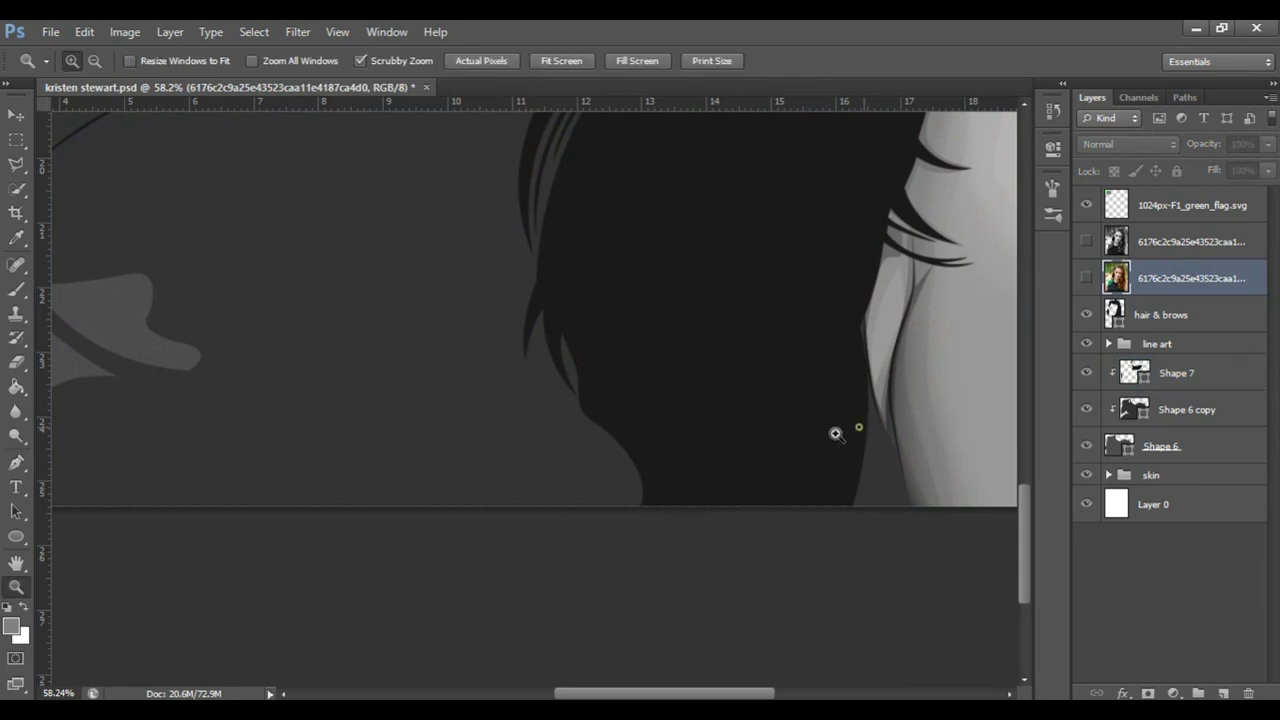
left_click(969, 399)
left_click(859, 428)
left_click(750, 456)
key("Delete")
key("Delete")
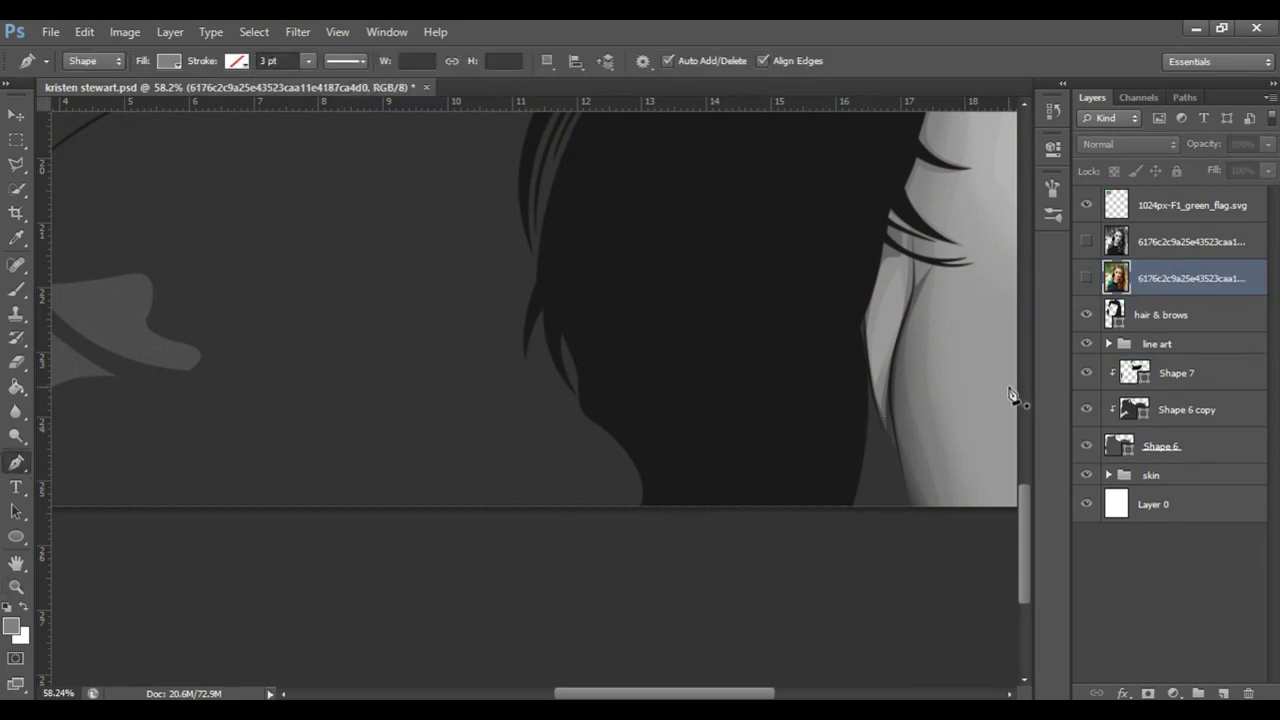
Step: Save the portrait and fit it in view
key("ctrl+s")
key("ctrl+0")
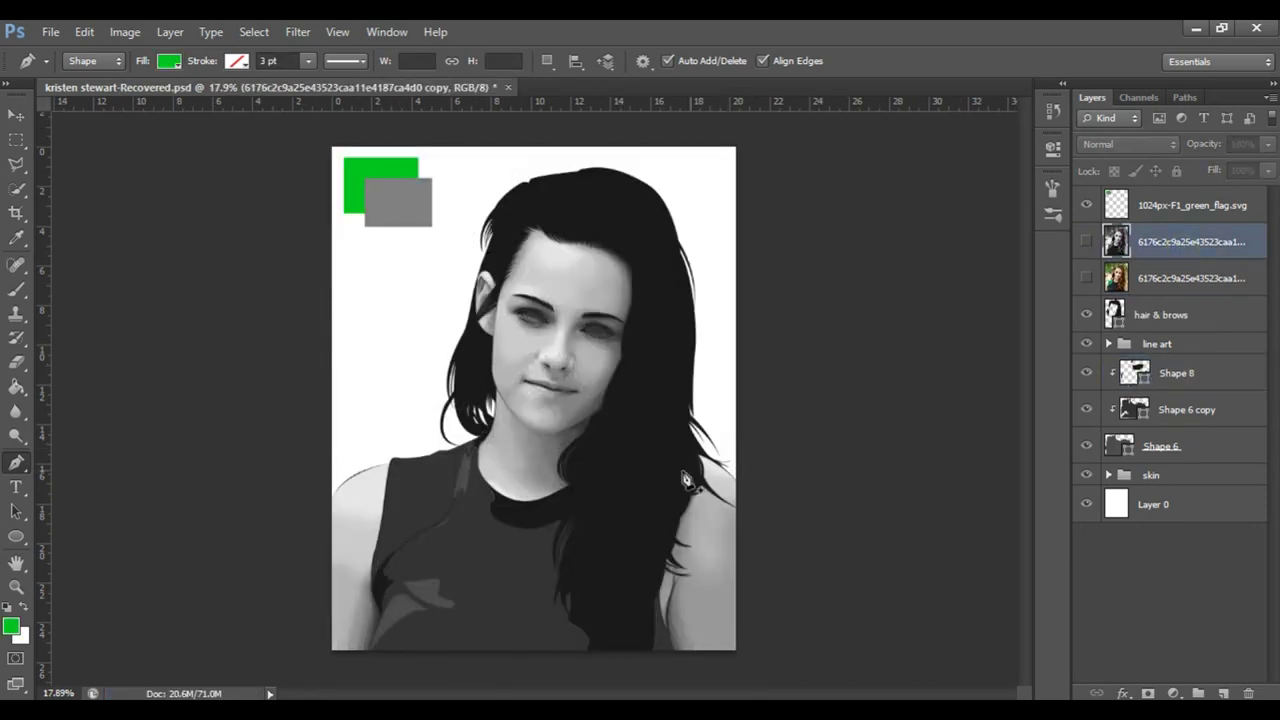
scroll(689, 432, "down", 2)
Step: Darken the shirt base shape's fill to brightness 20, then open Shape 6 copy's fill
double_click(1119, 446)
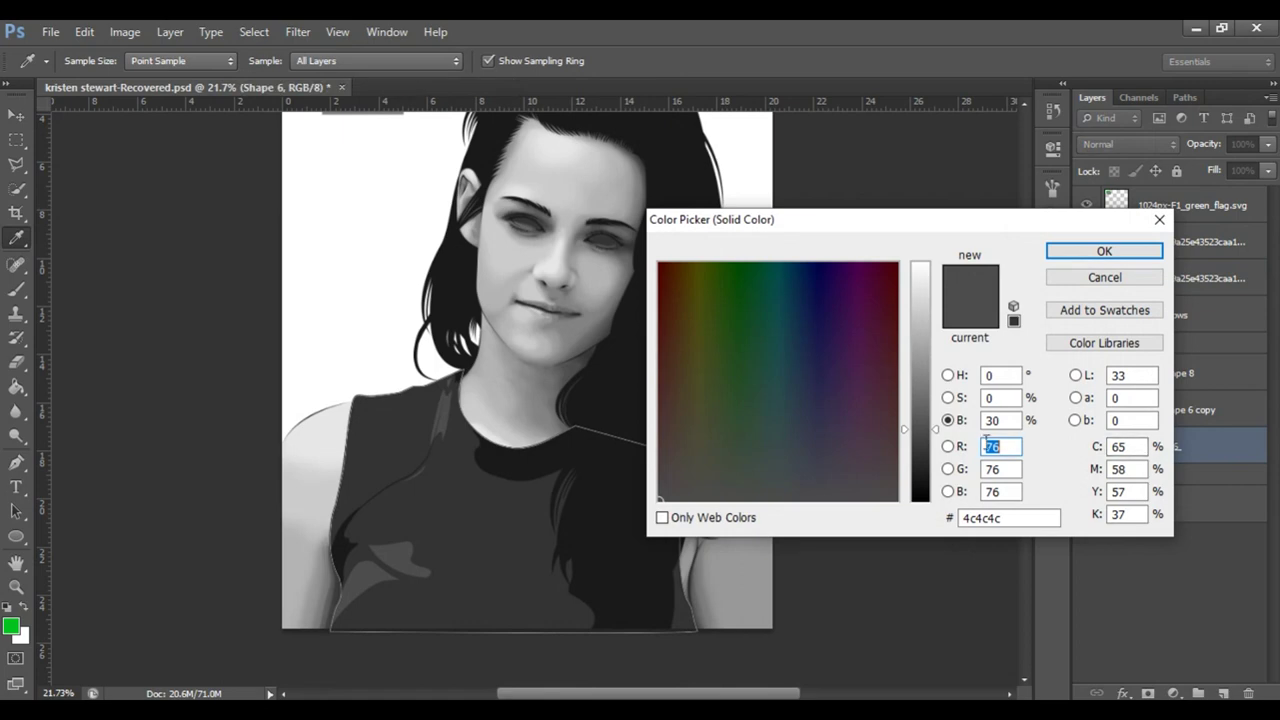
type("20")
key("Return")
left_click(1200, 409)
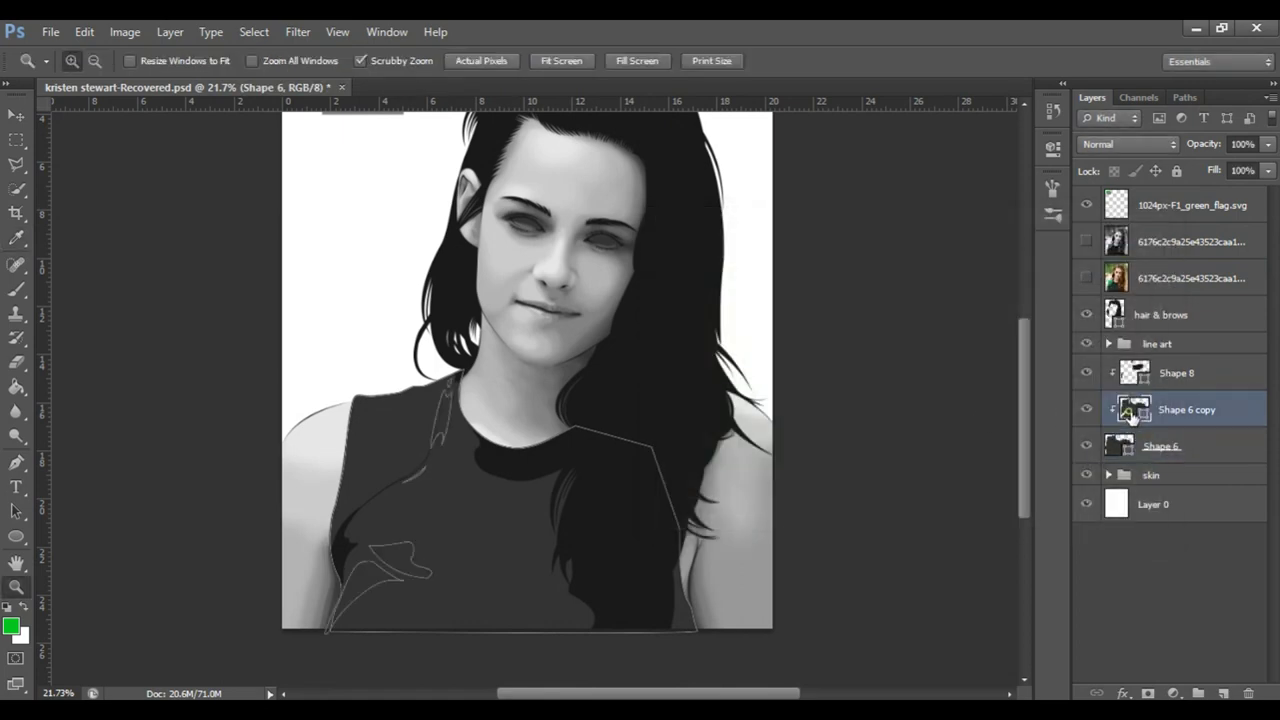
double_click(1119, 409)
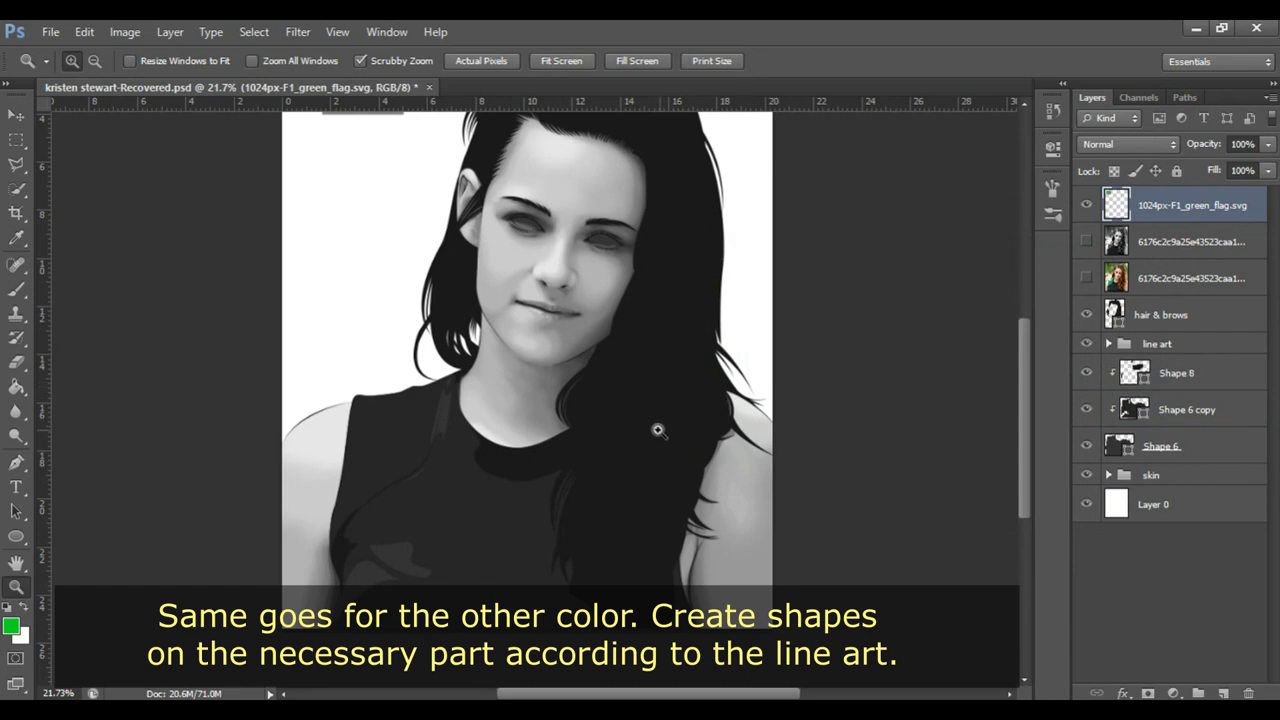
left_click_drag(658, 430, 610, 430)
left_click(1087, 278)
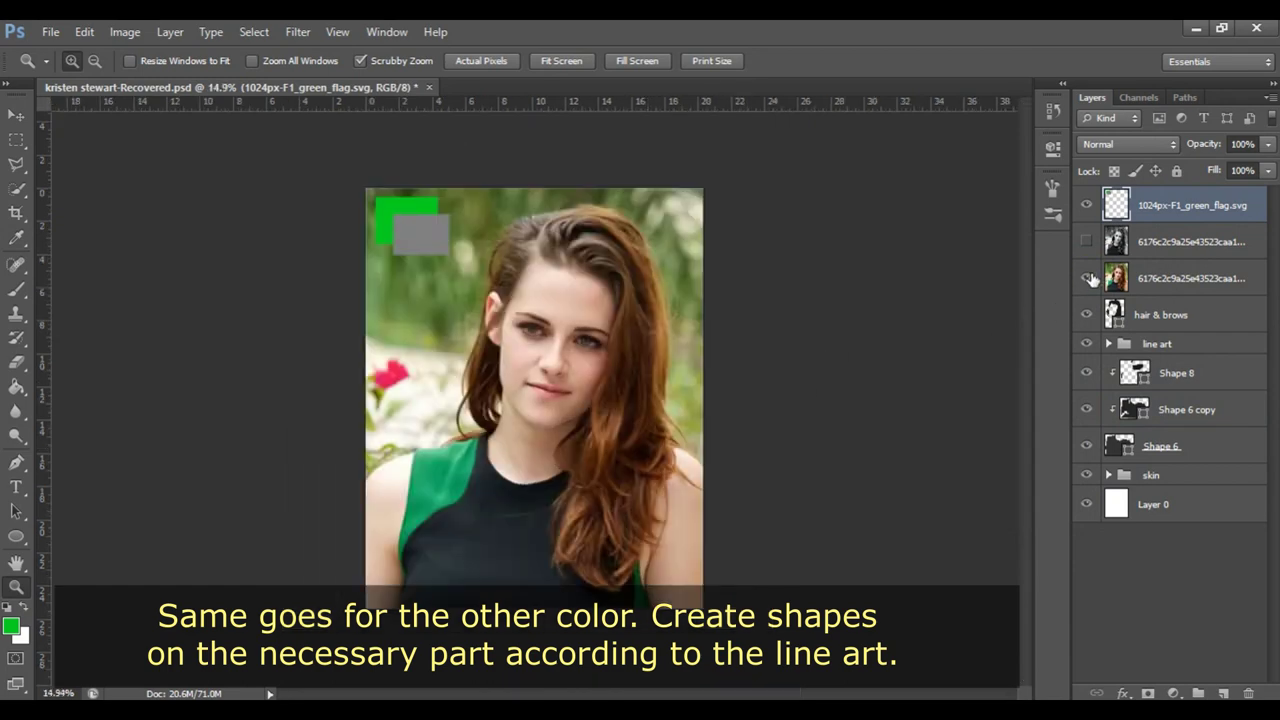
left_click(1087, 278)
left_click_drag(409, 518, 633, 403)
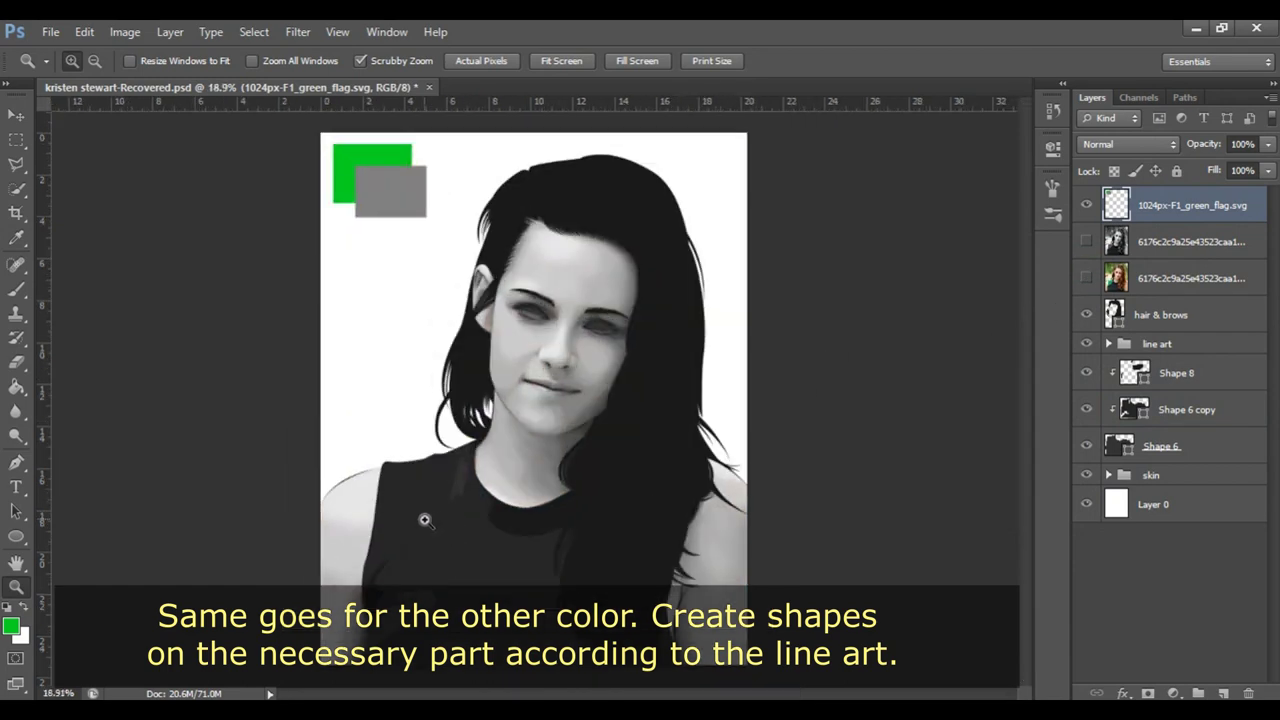
scroll(633, 403, "up", 5)
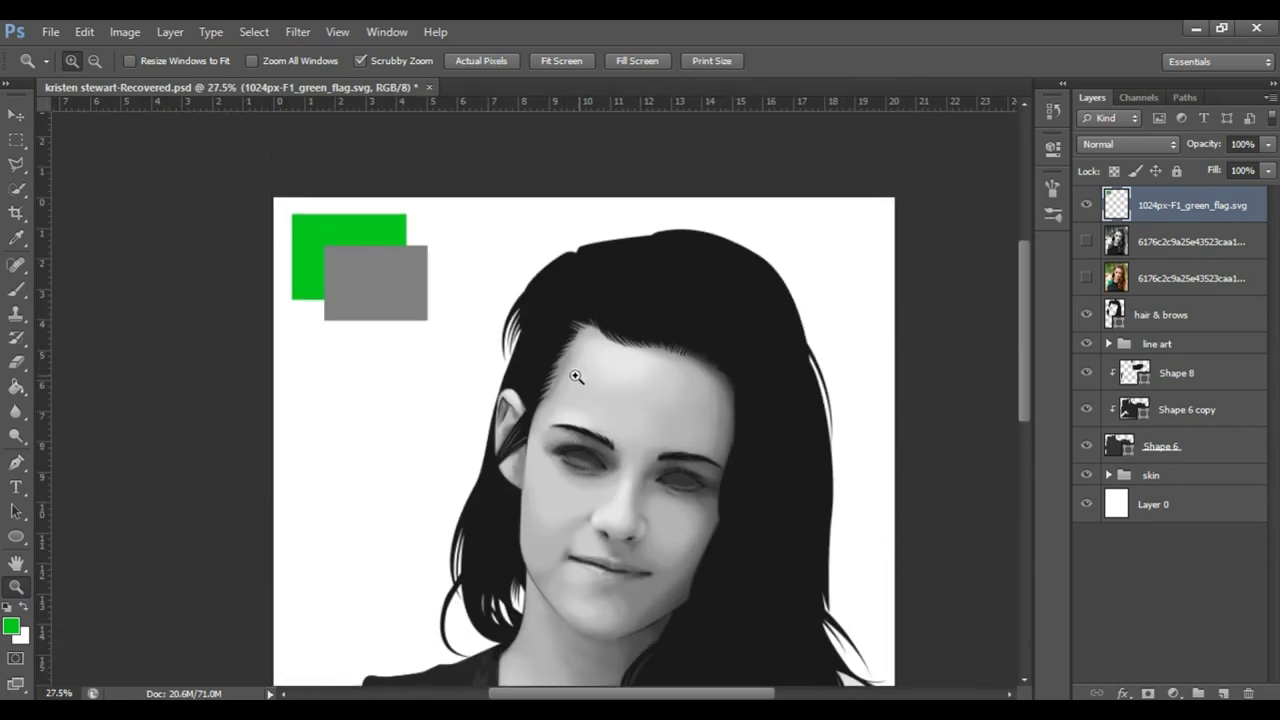
key("b")
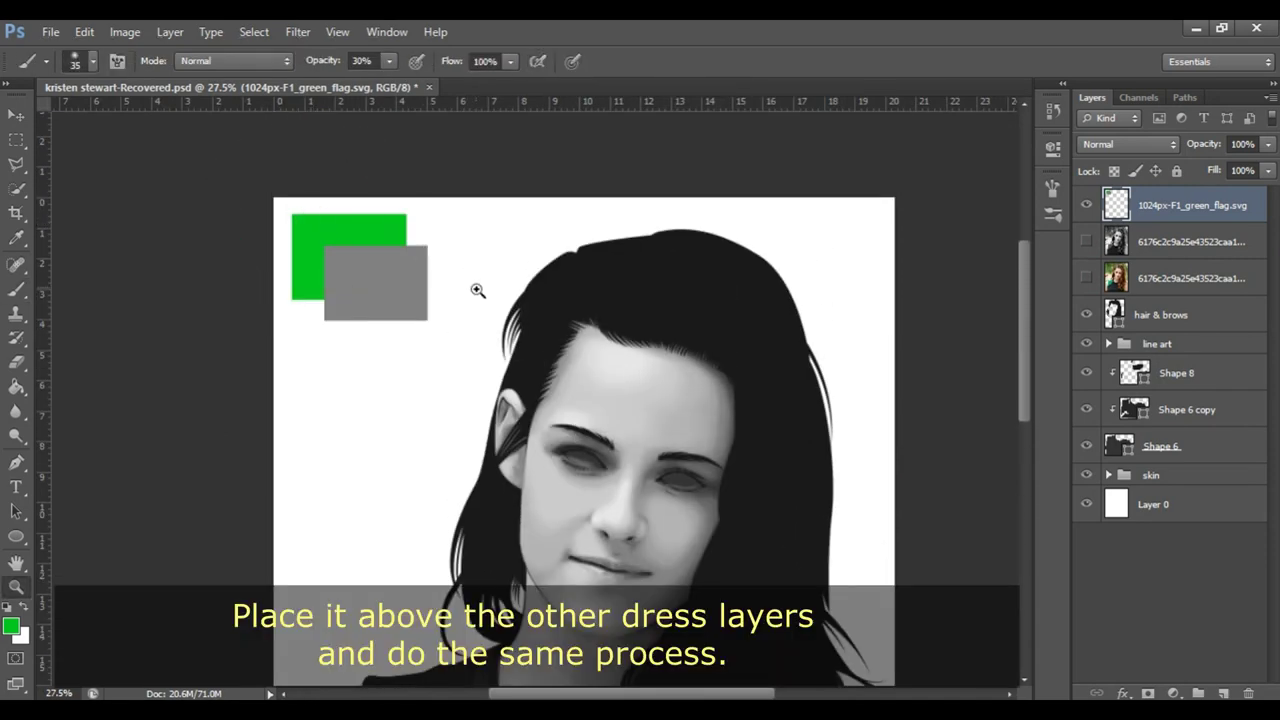
key("z")
left_click_drag(486, 294, 437, 323)
mouse_move(470, 505)
left_mouse_down()
mouse_move(490, 508)
mouse_move(920, 323)
left_mouse_up()
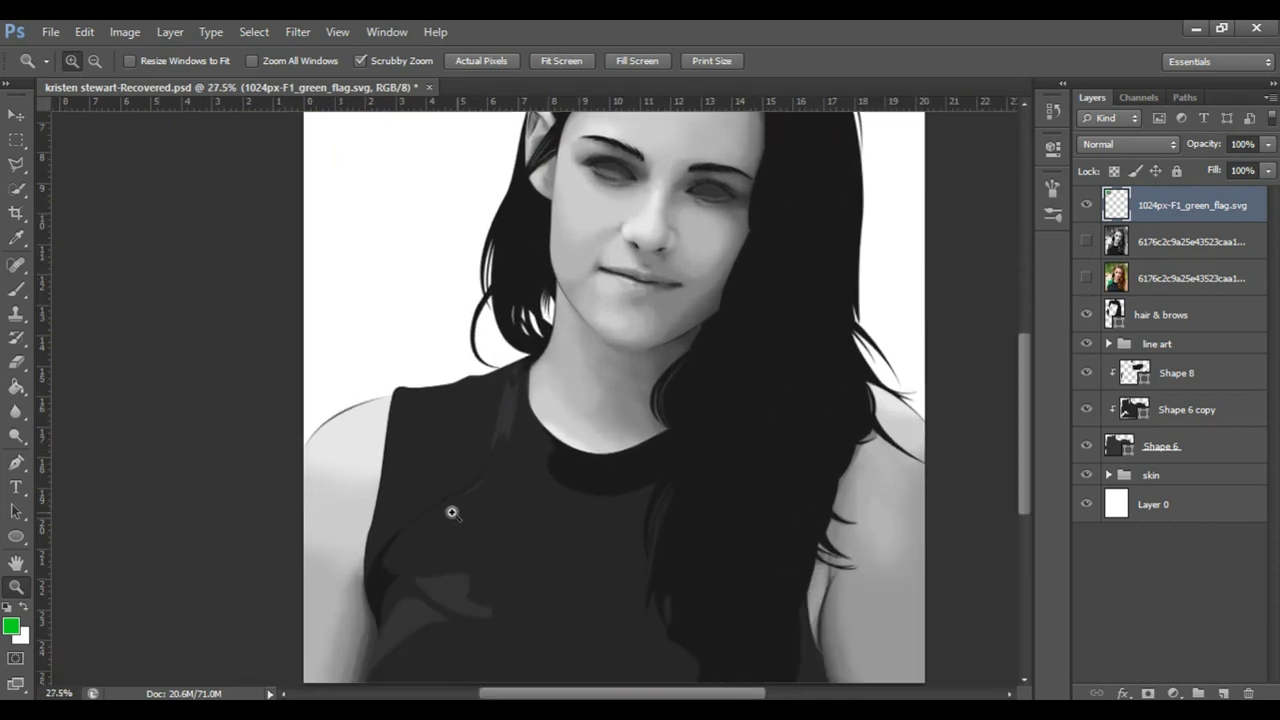
left_click_drag(466, 509, 829, 431)
left_click_drag(315, 461, 423, 449)
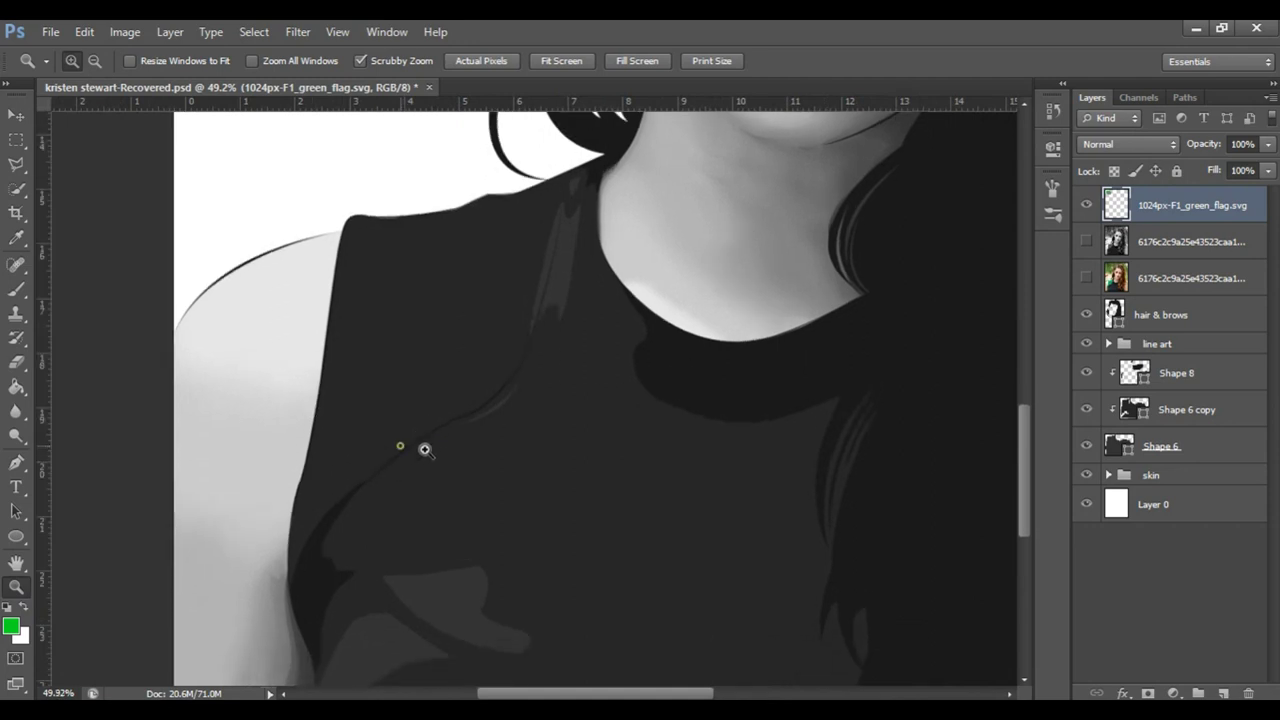
key("p")
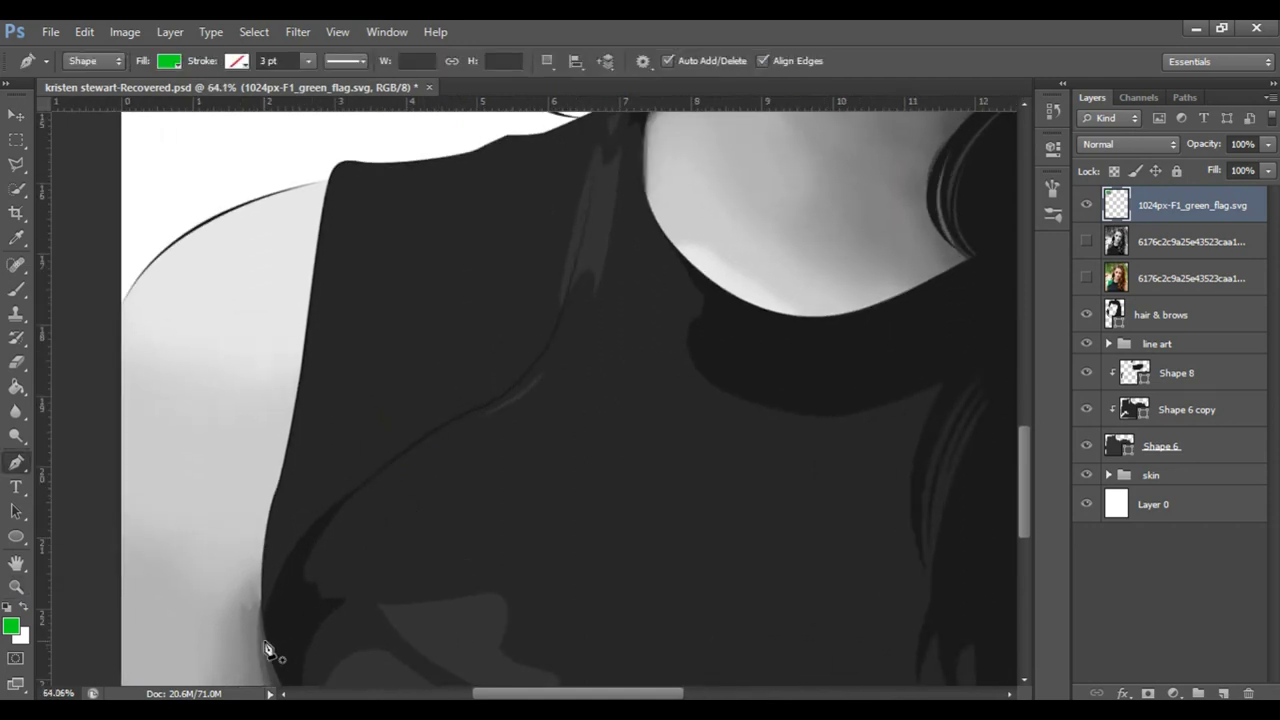
Step: Start a green shape on the dress's left edge, place Shape 9 below the line art, set opacity 0%
left_click(259, 640)
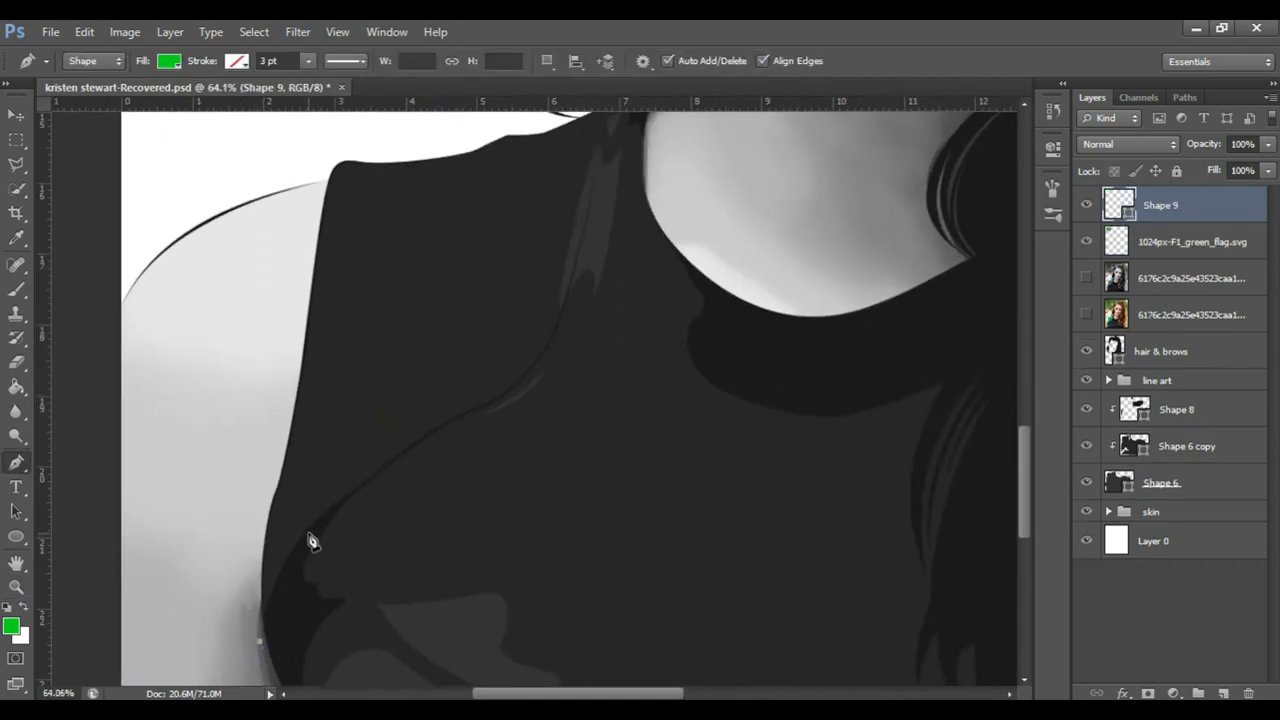
left_click_drag(1177, 217, 1188, 400)
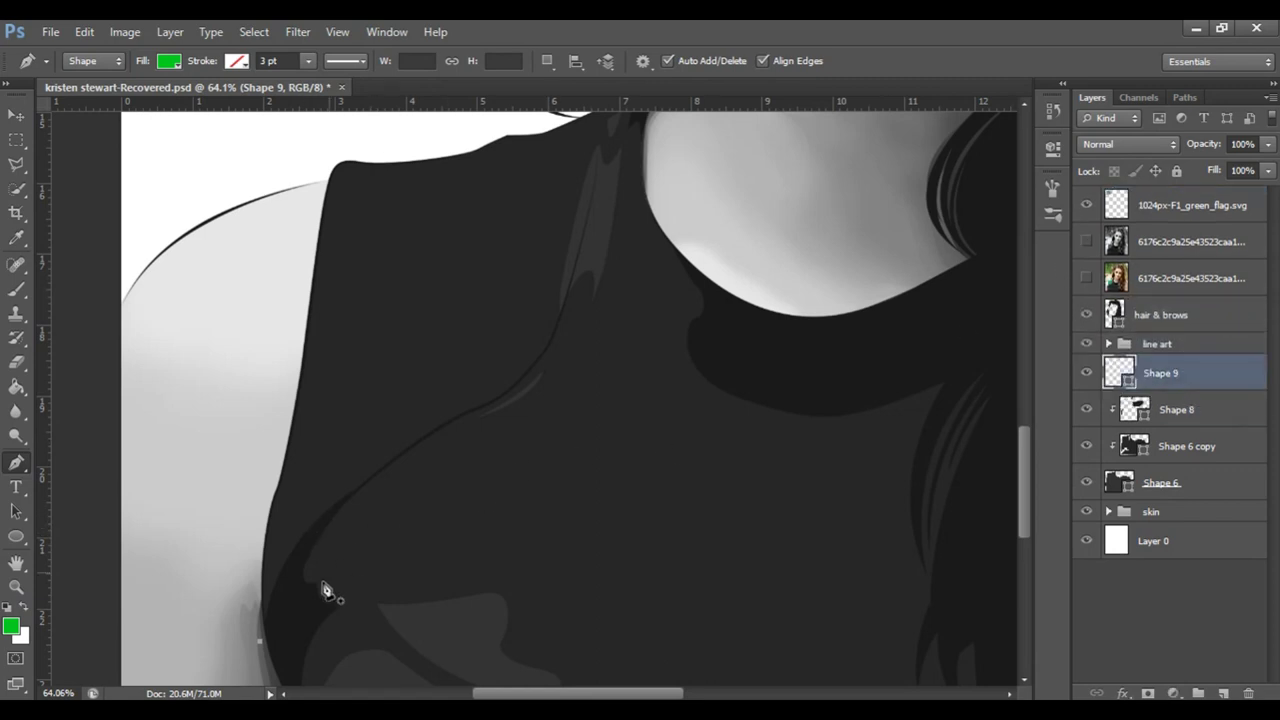
left_click_drag(312, 523, 366, 485)
left_click(259, 642)
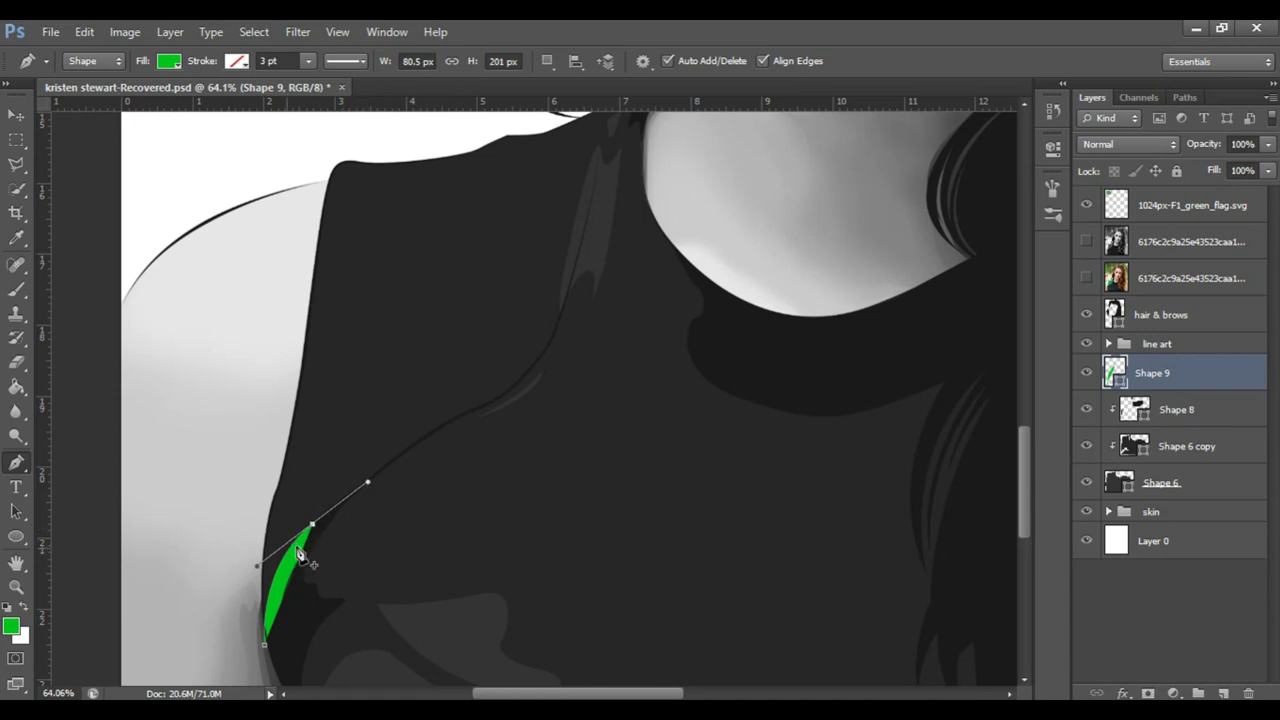
left_click_drag(1204, 147, 1203, 140)
type("0")
key("Return")
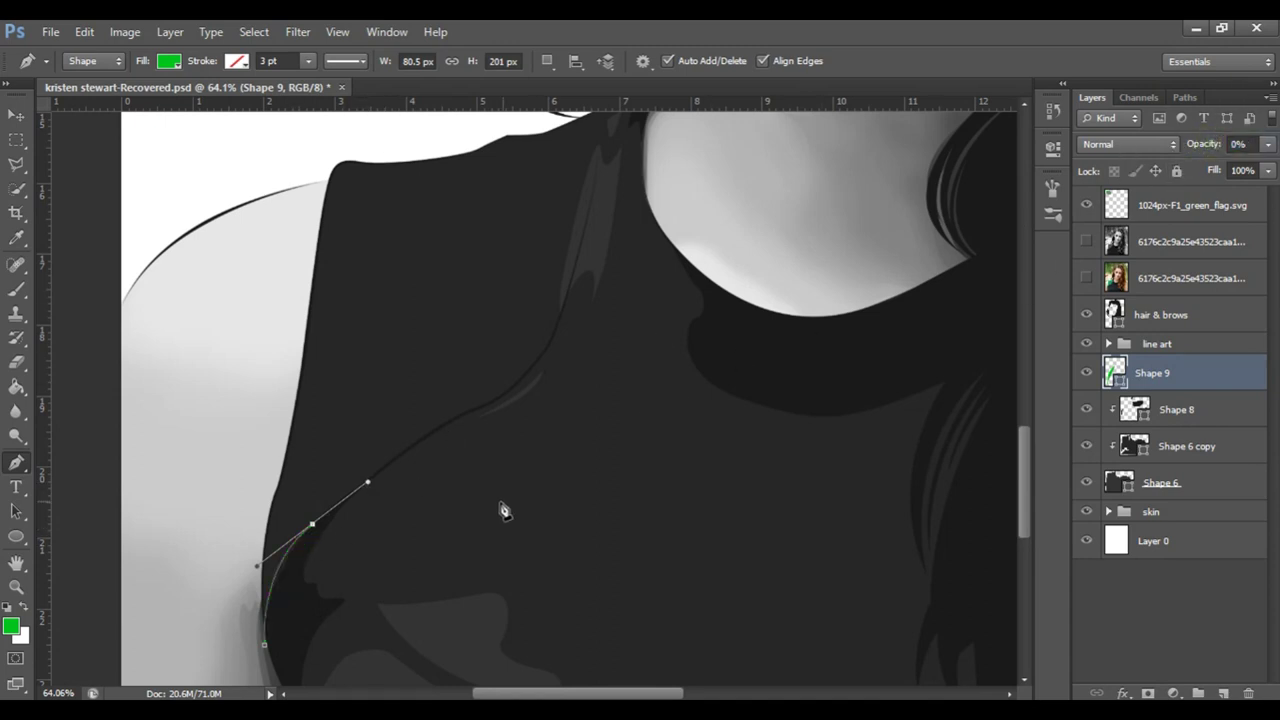
Step: Refine the outline's points and extend it along the hair edge
left_click_drag(369, 488, 384, 463)
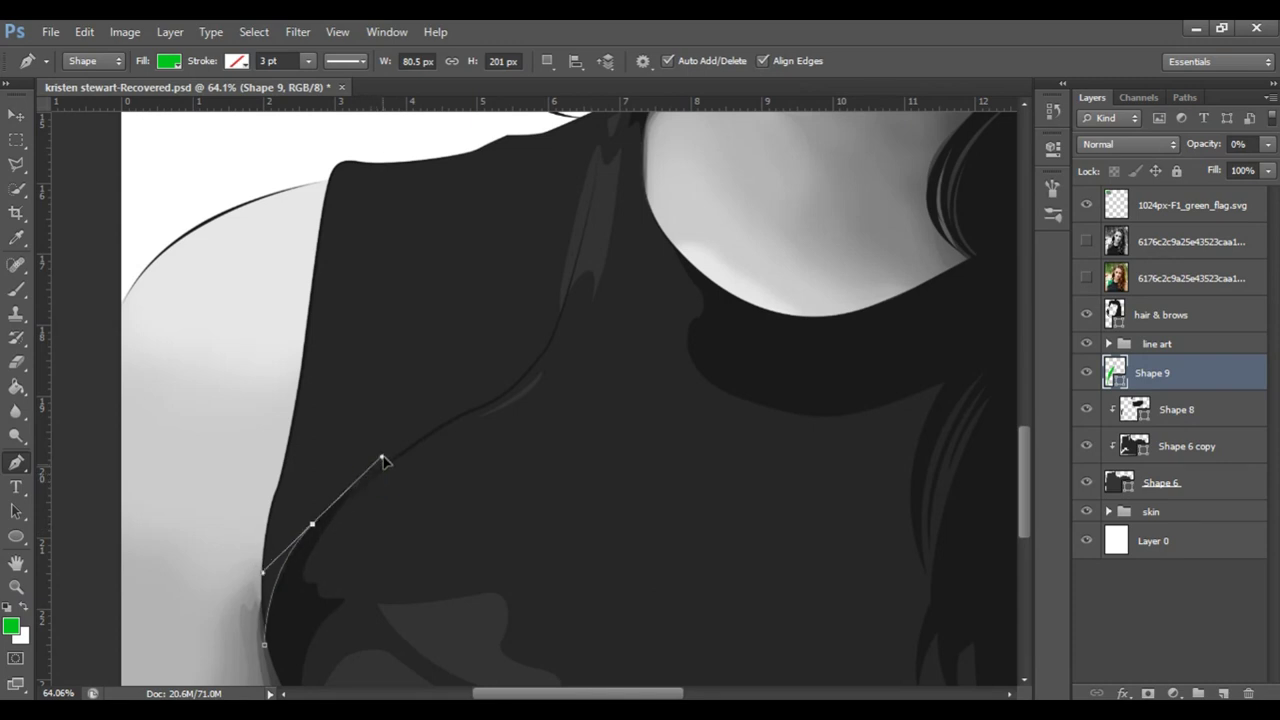
key("ctrl+space")
left_click_drag(337, 528, 400, 537)
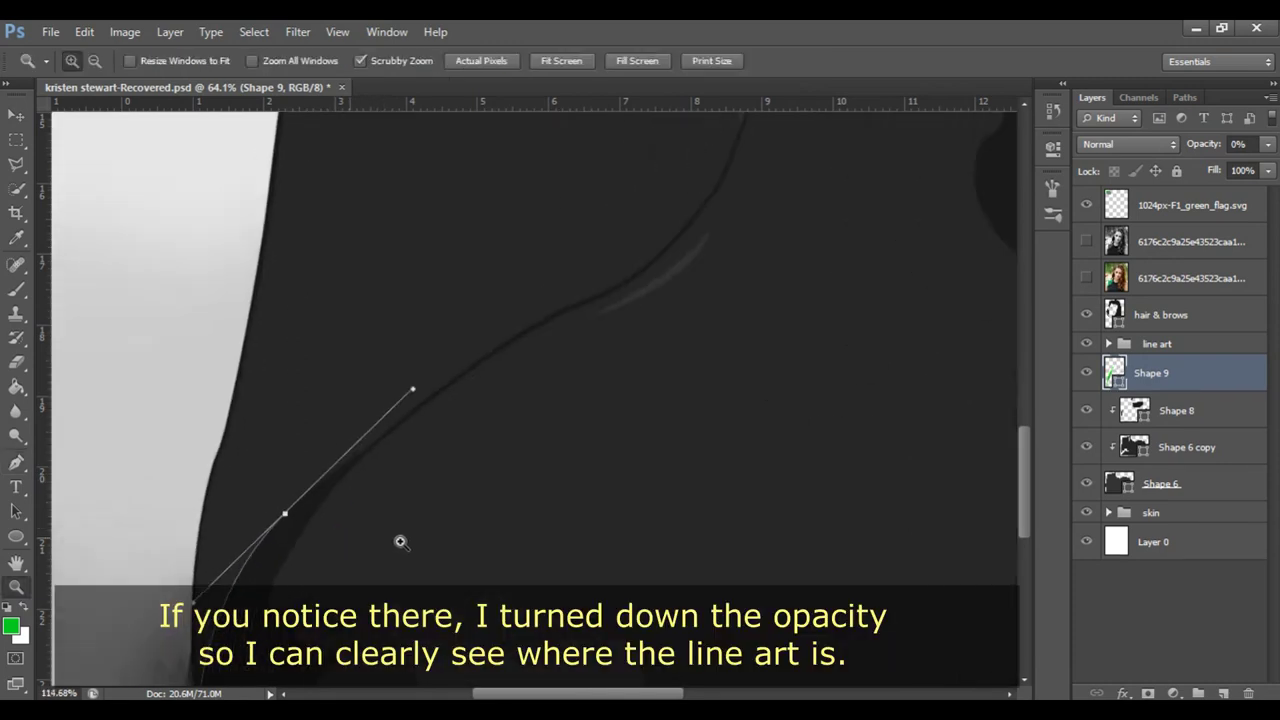
left_click_drag(284, 516, 288, 519)
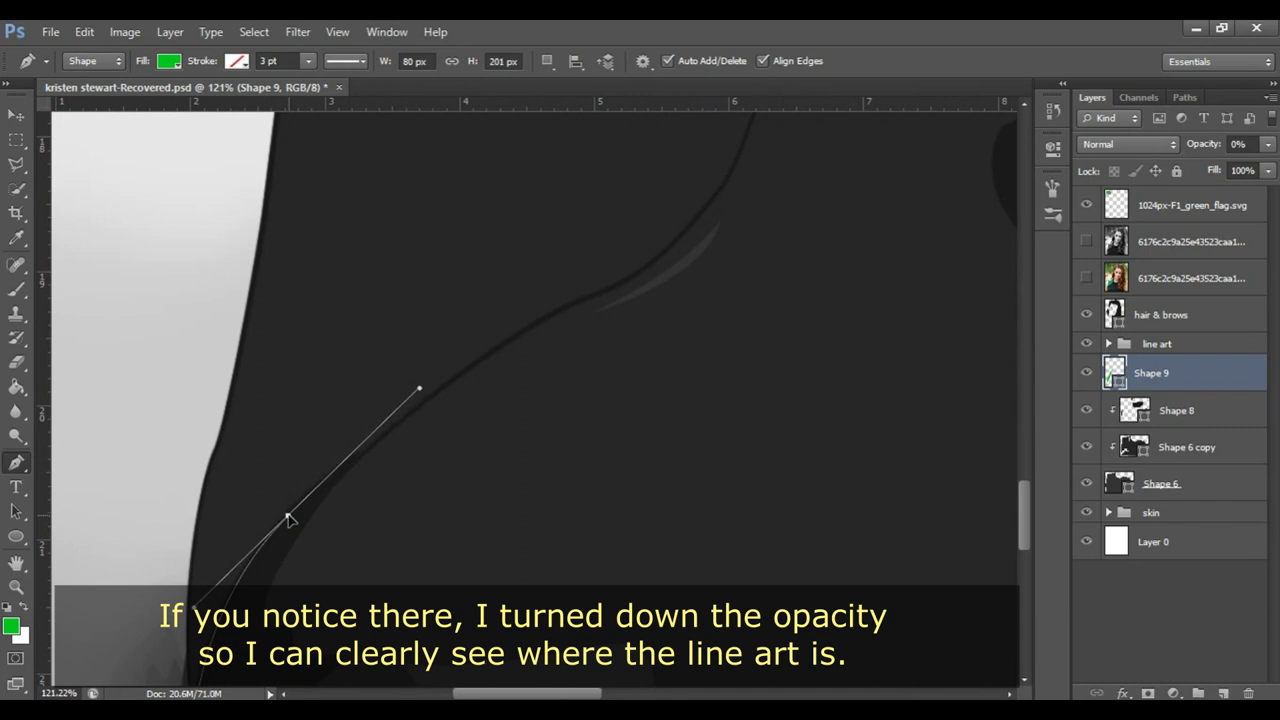
left_click(432, 398)
left_click(288, 517)
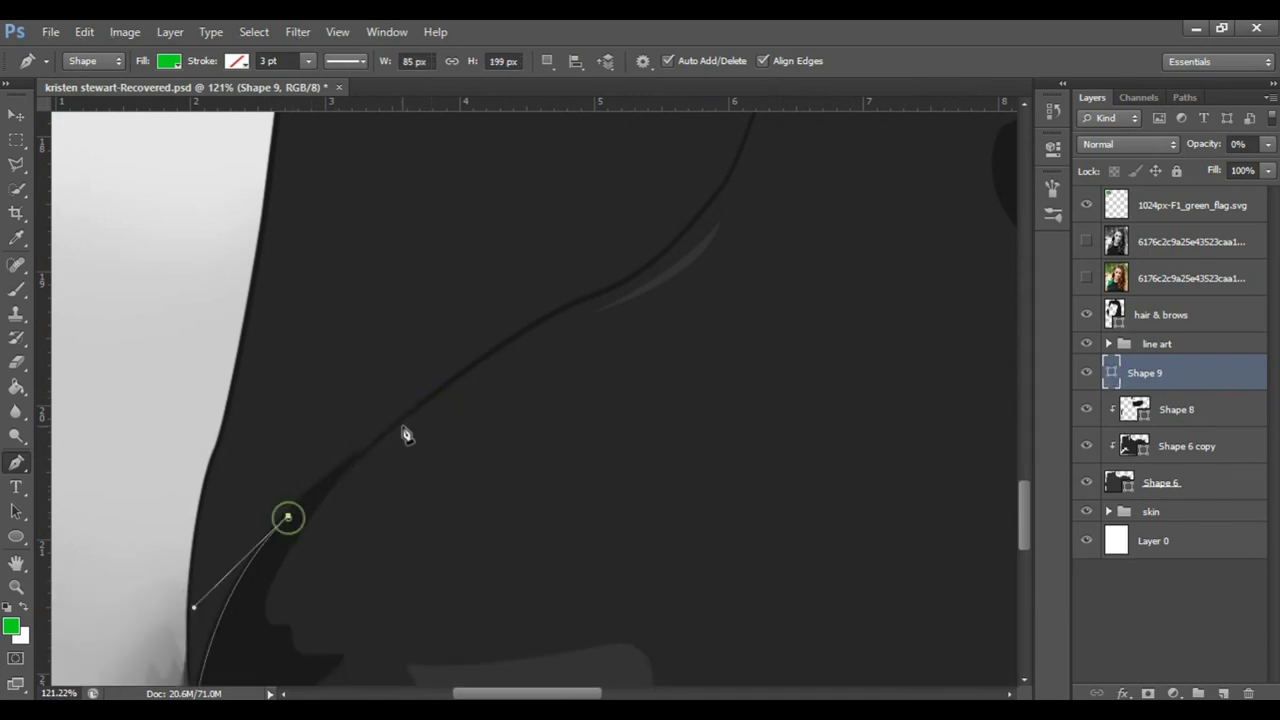
left_click(414, 409)
left_click(551, 309)
left_click(623, 280)
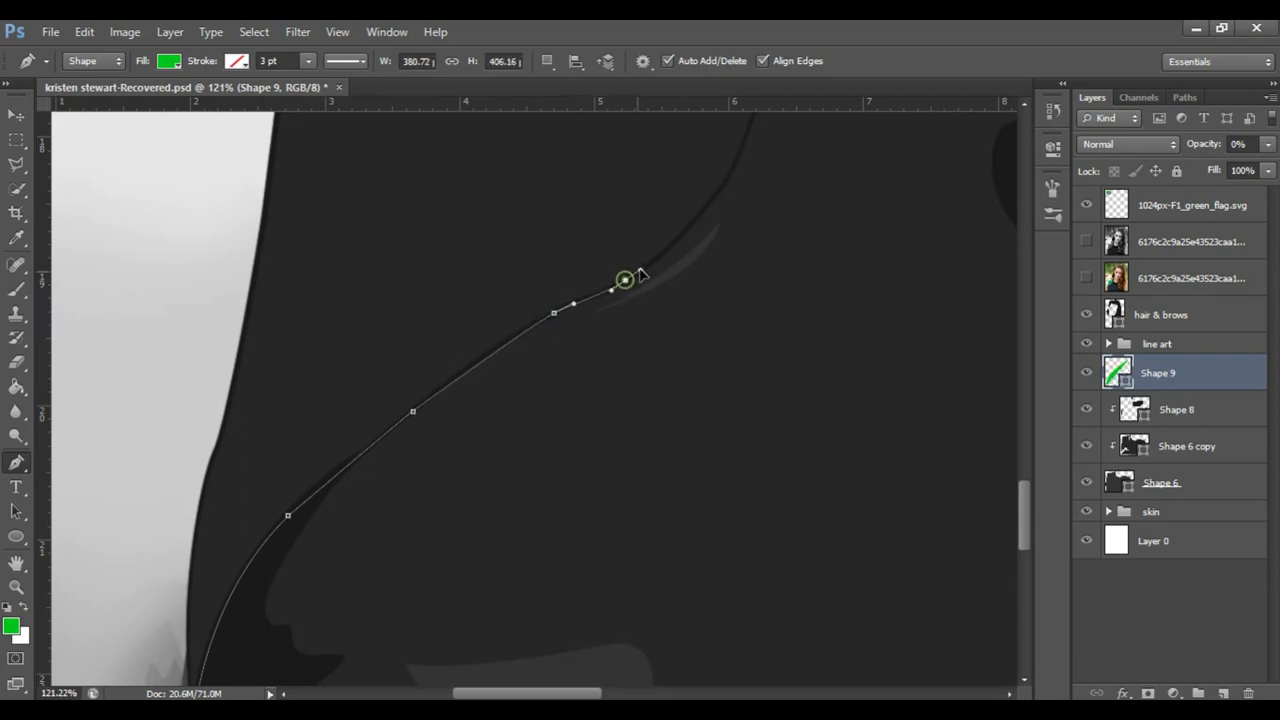
left_click_drag(640, 280, 514, 535)
left_click_drag(497, 408, 531, 308)
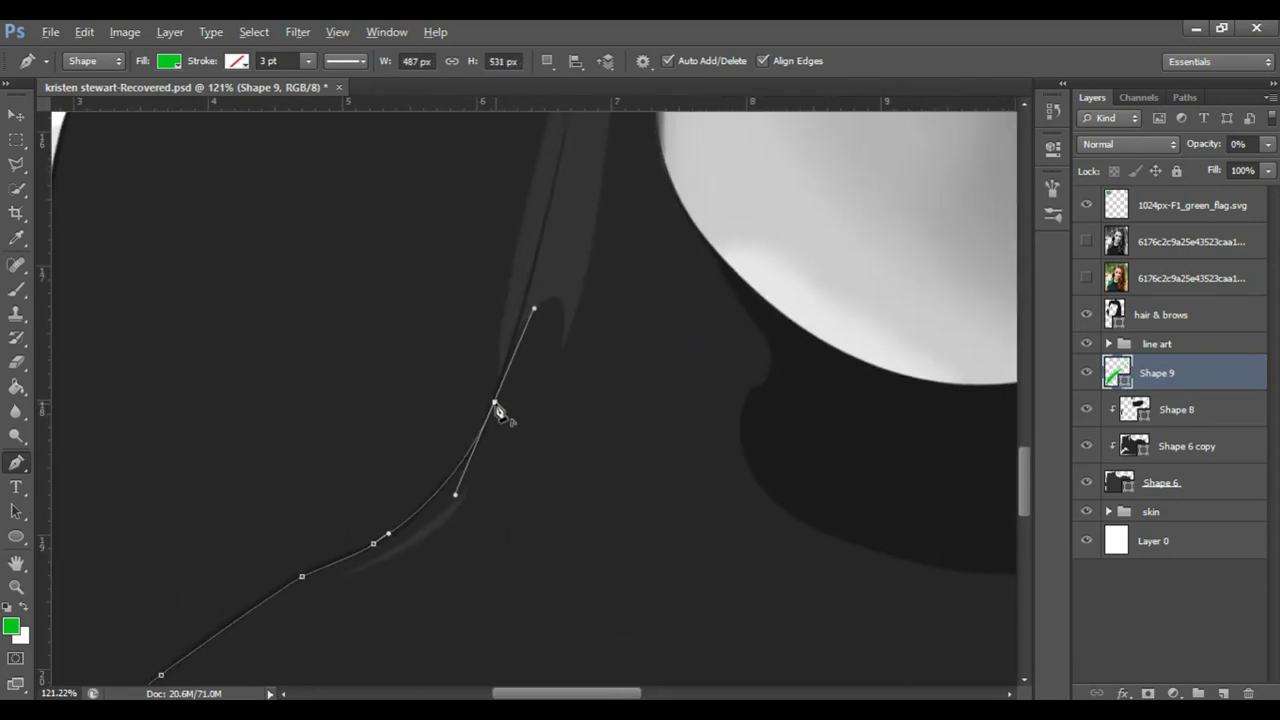
Step: Add points along the shoulder and close the outline at its start
scroll(503, 414, "up", 3)
left_click_drag(544, 374, 554, 329)
scroll(543, 340, "up", 2)
left_click(578, 236)
scroll(294, 266, "down", 5)
left_click(275, 338)
scroll(177, 434, "down", 3)
left_click_drag(157, 577, 200, 645)
left_click(226, 631)
Step: Raise the green shape's opacity, clip it to the shirt shape, and compare with the colour photo
key("7")
key("9")
left_click(1222, 396, "alt")
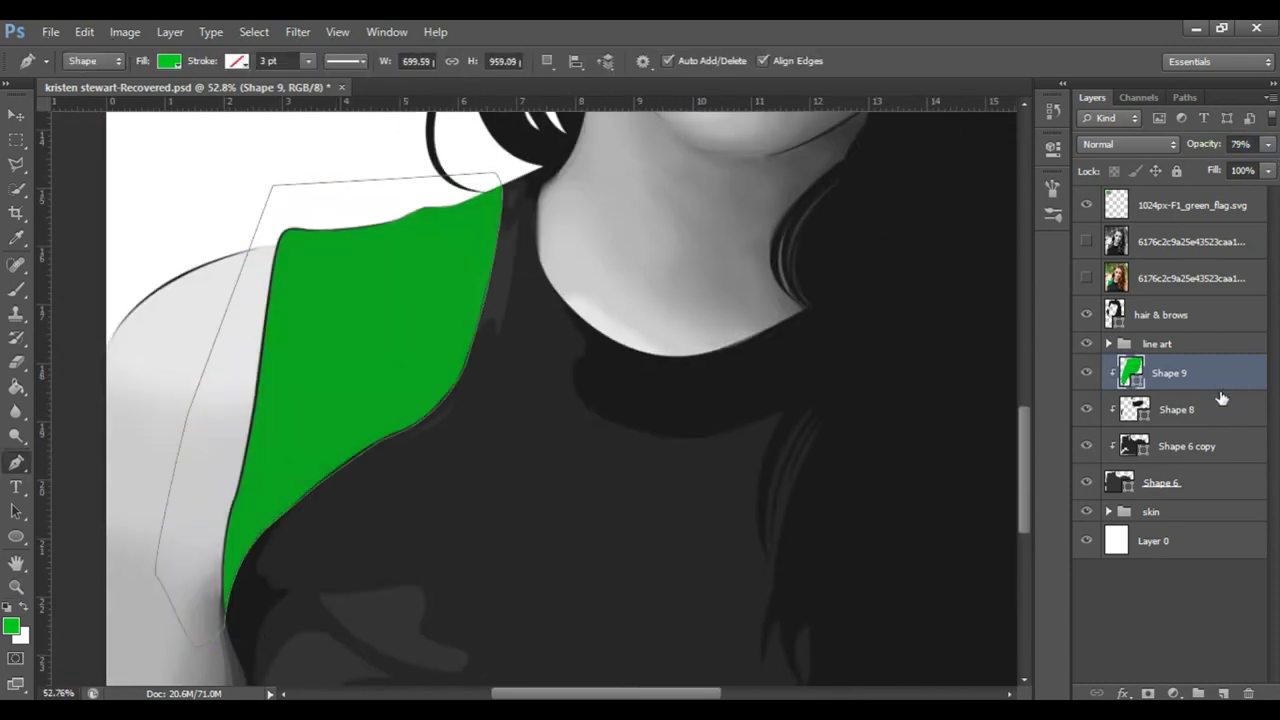
key("Return")
key("z")
mouse_move(720, 480)
left_mouse_down()
mouse_move(560, 377)
mouse_move(751, 485)
left_mouse_up()
left_click(751, 485)
left_click_drag(571, 454, 511, 308)
left_click(1086, 278)
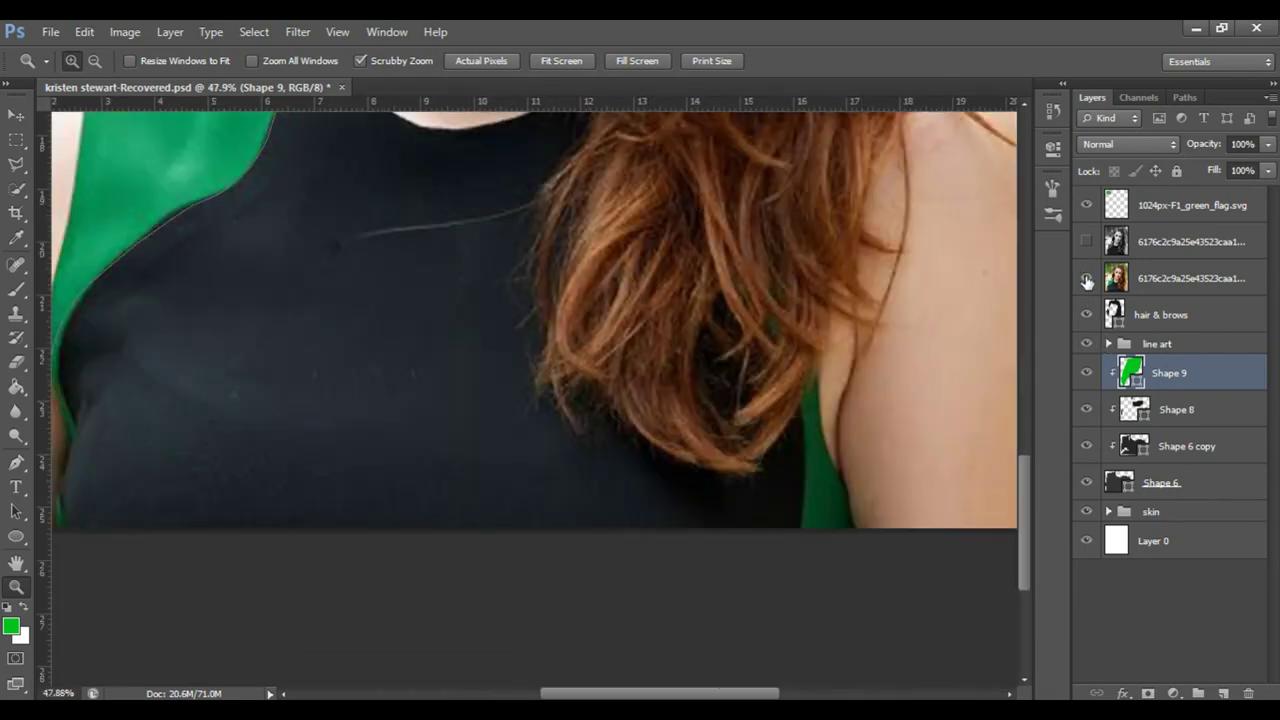
Step: Trace a six-point outline for the green panel on the top's right side
key("p")
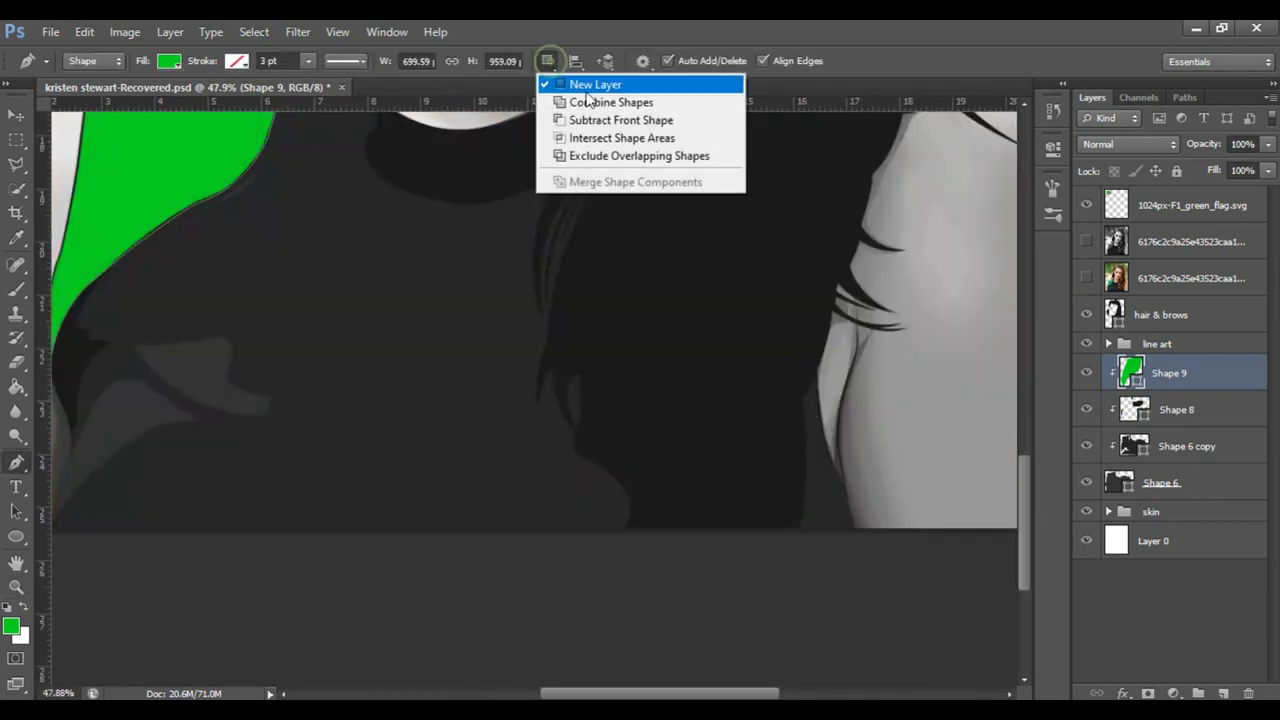
left_click(797, 390)
left_click(798, 530)
left_click(878, 573)
left_click(899, 540)
left_click(899, 469)
left_click(809, 320)
left_click(1190, 241)
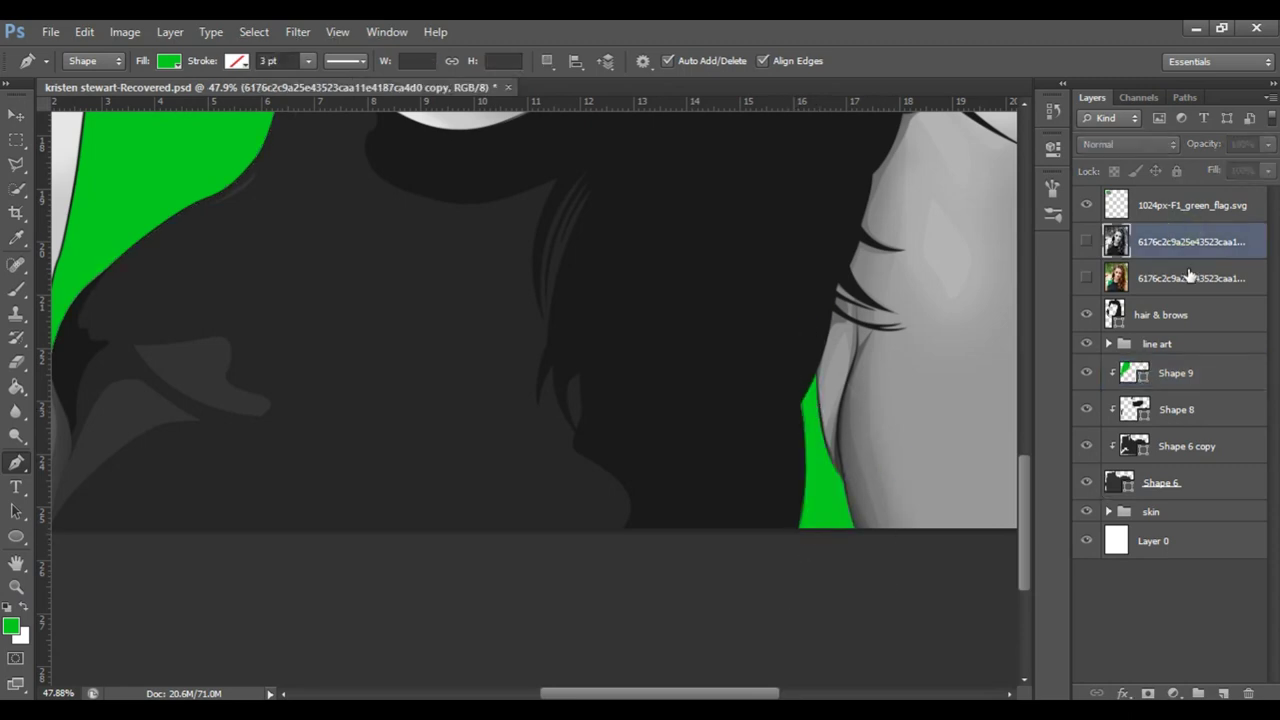
key("ctrl+0")
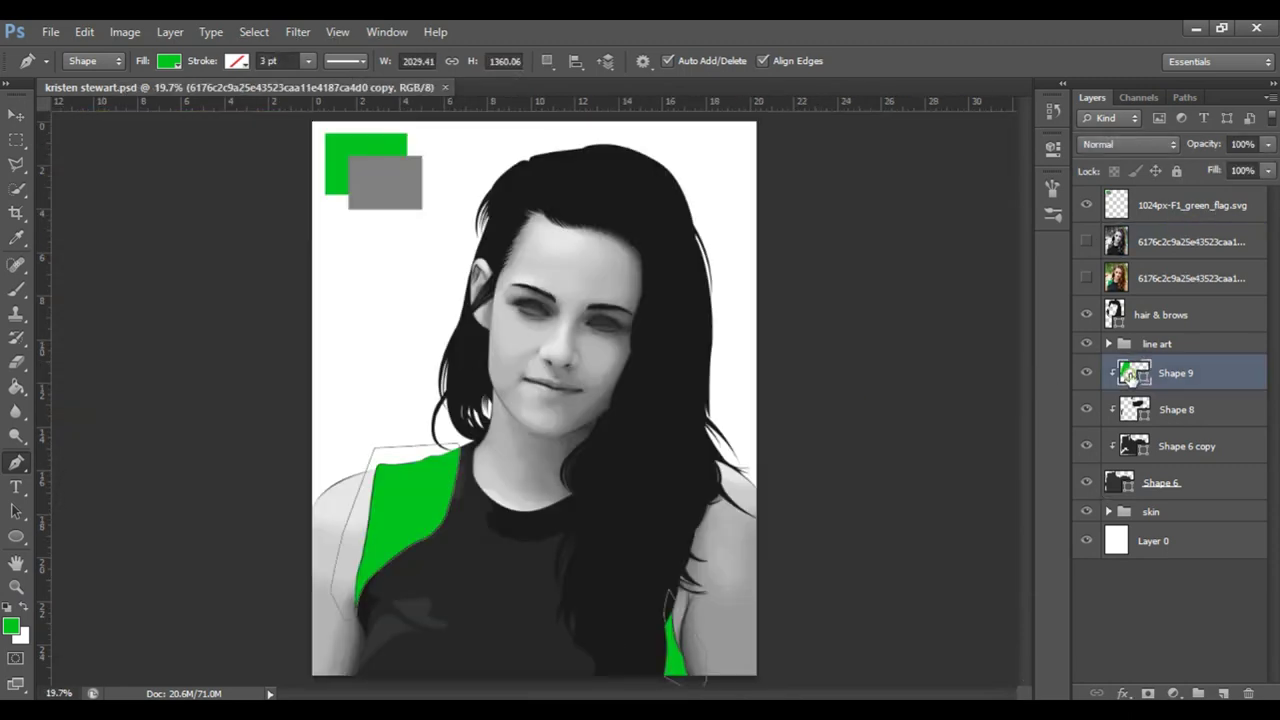
Step: Select the green shoulder shape layer, zoom in on the right panel, and inspect its colour
left_click(1240, 541)
key("z")
left_click_drag(586, 590, 640, 590)
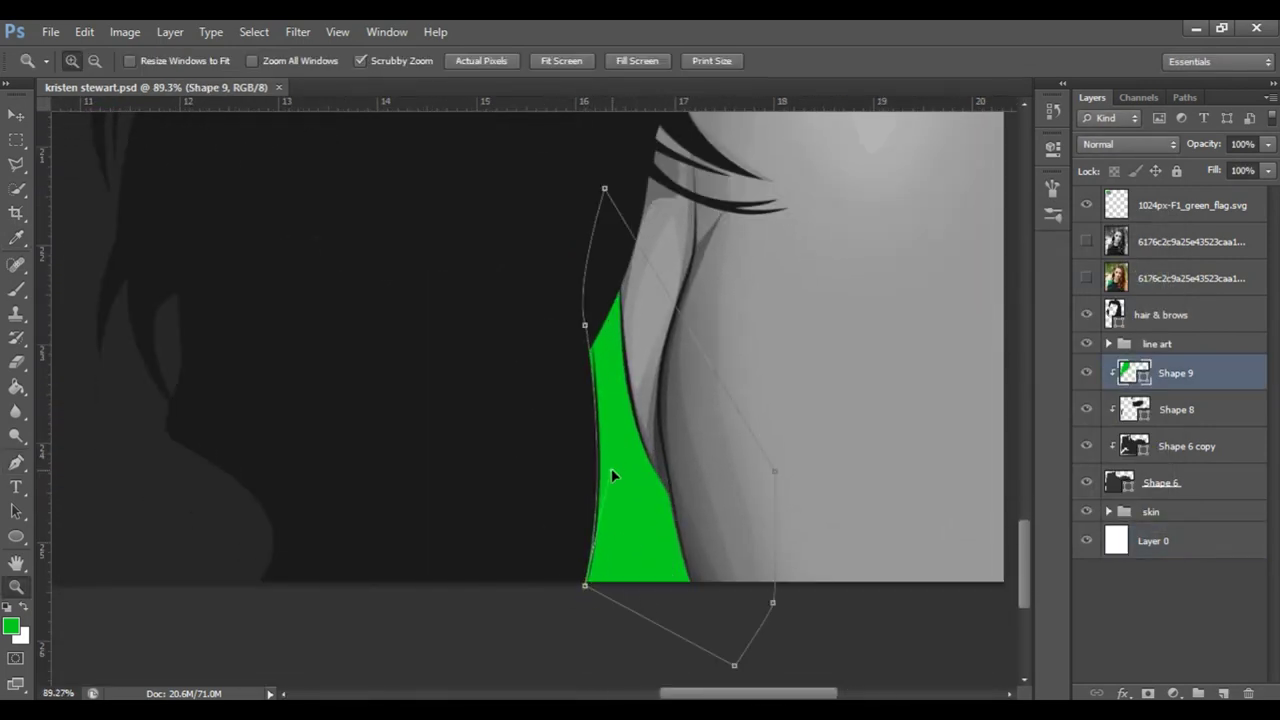
left_click(1190, 205)
mouse_move(874, 374)
left_mouse_down()
mouse_move(591, 342)
mouse_move(563, 466)
left_mouse_up()
double_click(1133, 372)
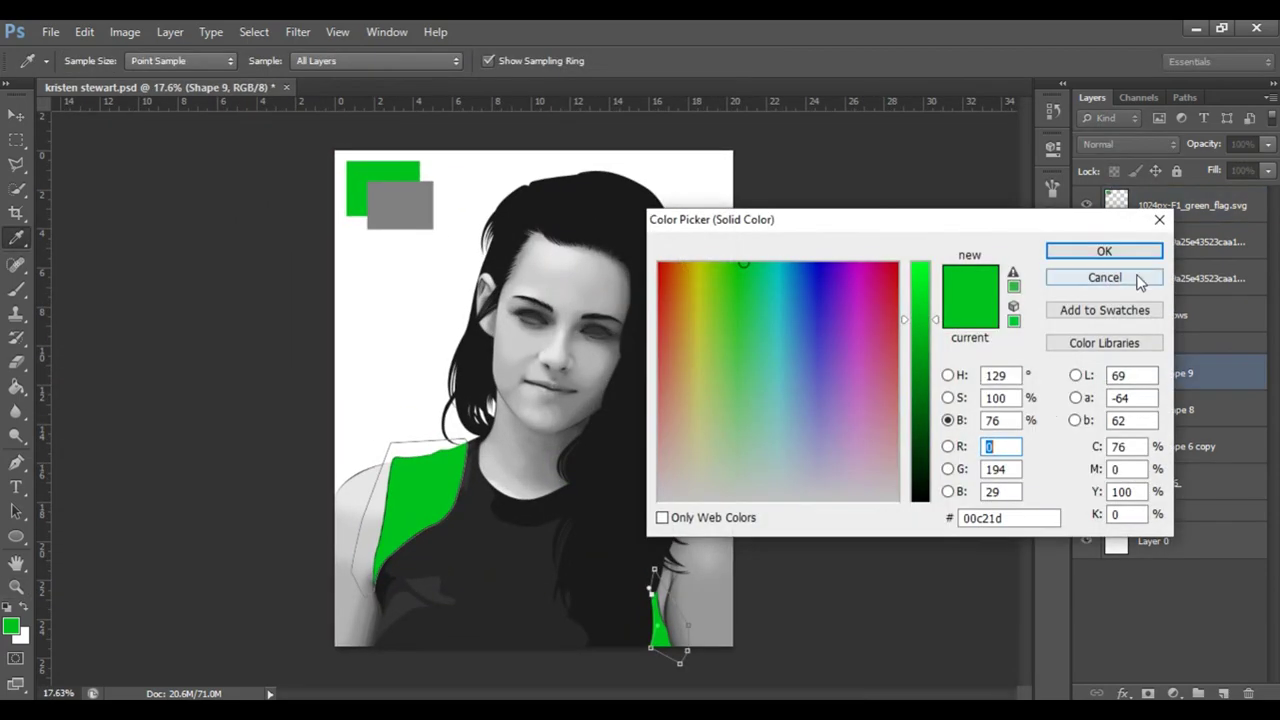
left_click(1138, 279)
Step: Check the green shape against the grayscale reference, then duplicate the shoulder shape
left_click(1087, 242)
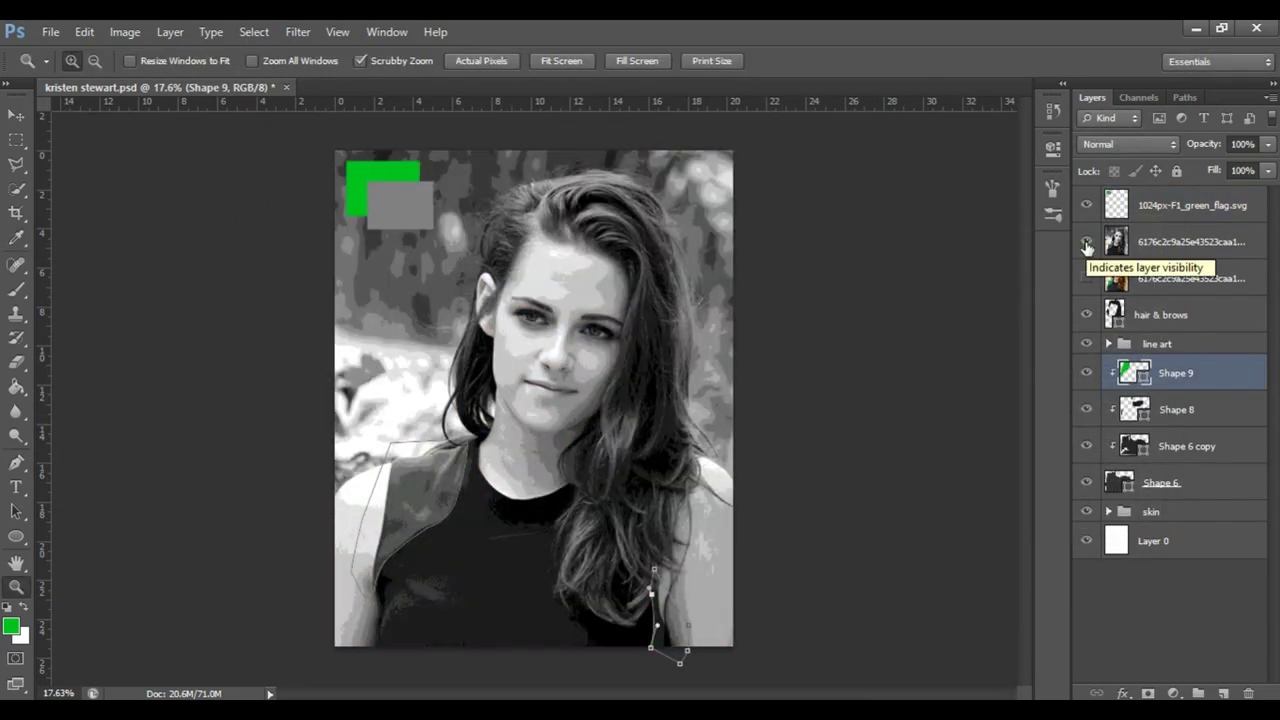
double_click(1133, 372)
left_click(1110, 274)
left_click(1087, 243)
left_click_drag(400, 543, 449, 363)
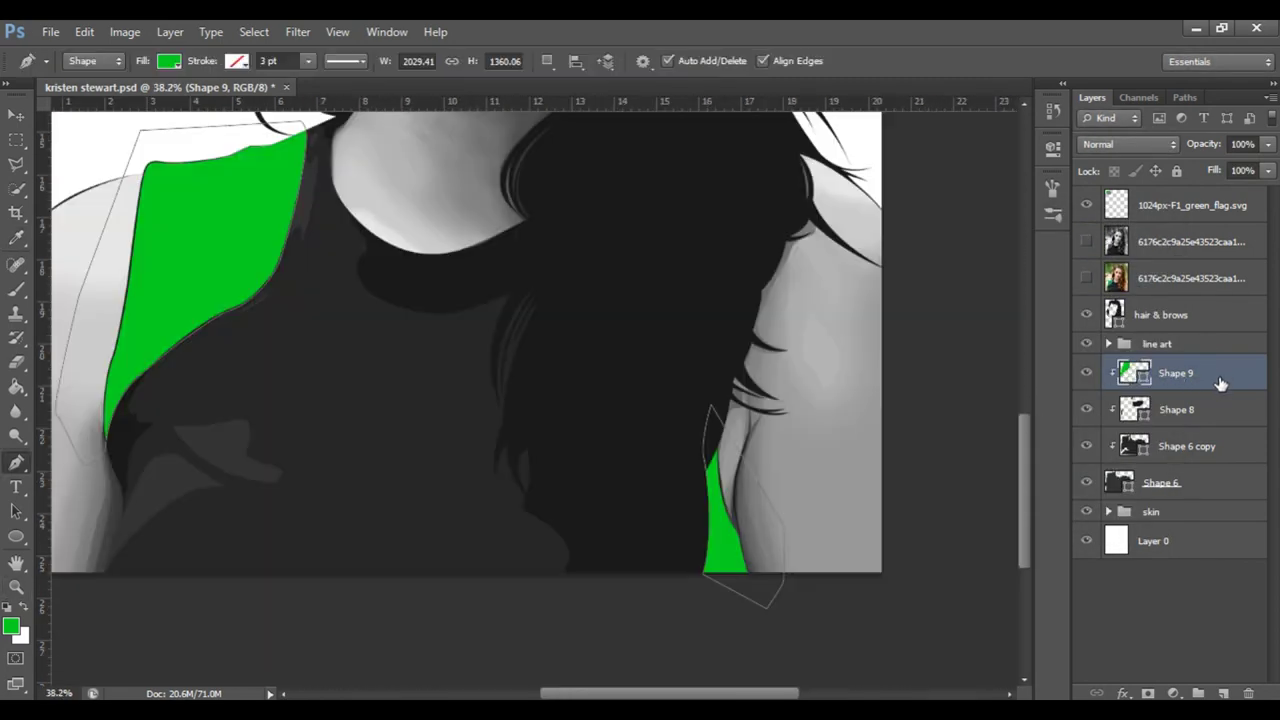
key("ctrl+j")
Step: Darken the Shape 9 copy's green fill to Brightness 66
double_click(1133, 373)
double_click(1007, 419)
type("66")
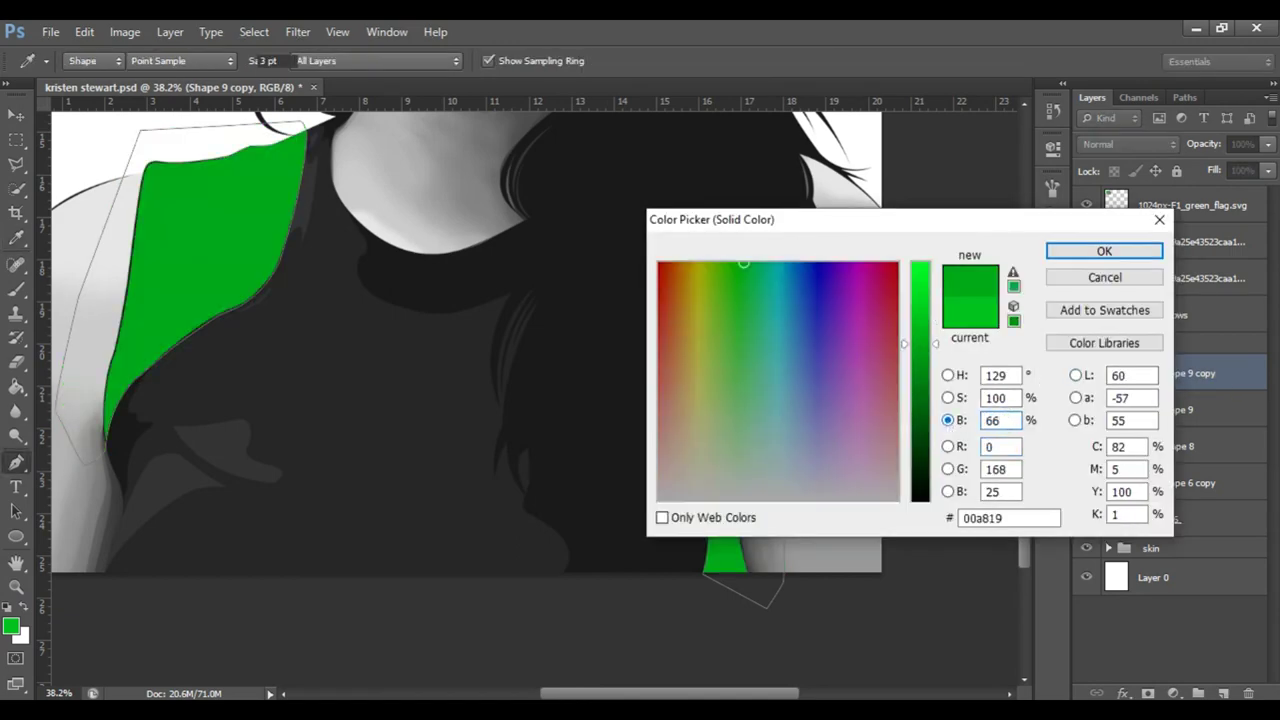
key("Return")
Step: Show the grayscale reference photo and zoom to the left shoulder, with the Pen set to add to the shape
left_click(1190, 205)
key("z")
left_click_drag(643, 377, 700, 377)
left_click(1087, 241)
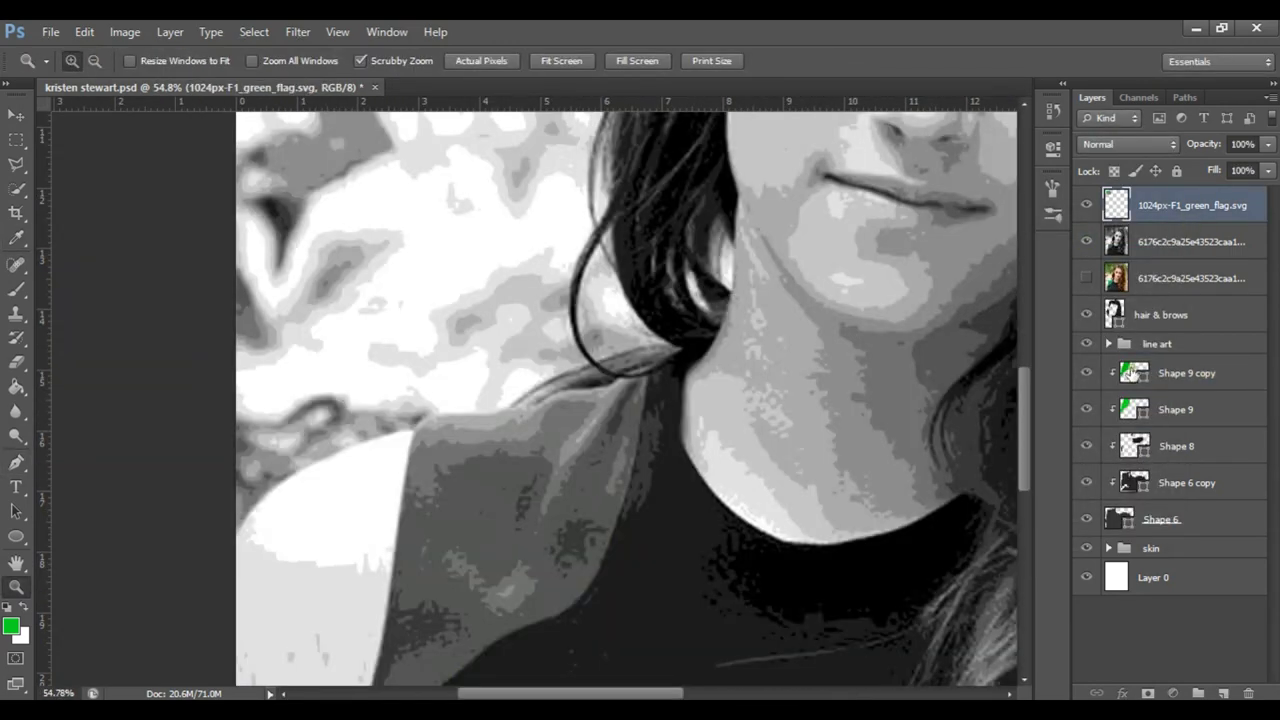
left_click(1187, 373)
key("p")
key("z")
left_click_drag(463, 445, 540, 439)
left_click(545, 61)
left_click(620, 117)
key("ctrl+z")
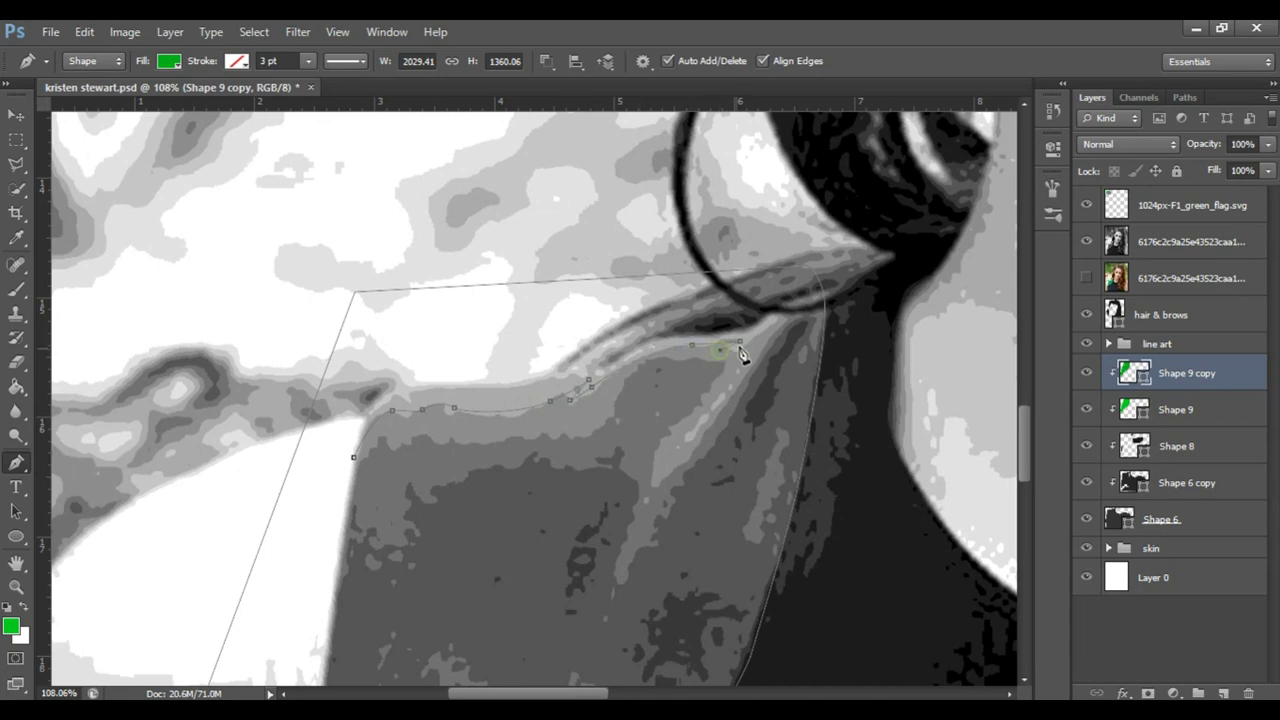
Step: Trace the shaded area along the shoulder top and down the panel's left side
left_click(822, 298)
left_click(510, 303)
left_click(353, 352)
left_click(311, 417)
left_click(353, 456)
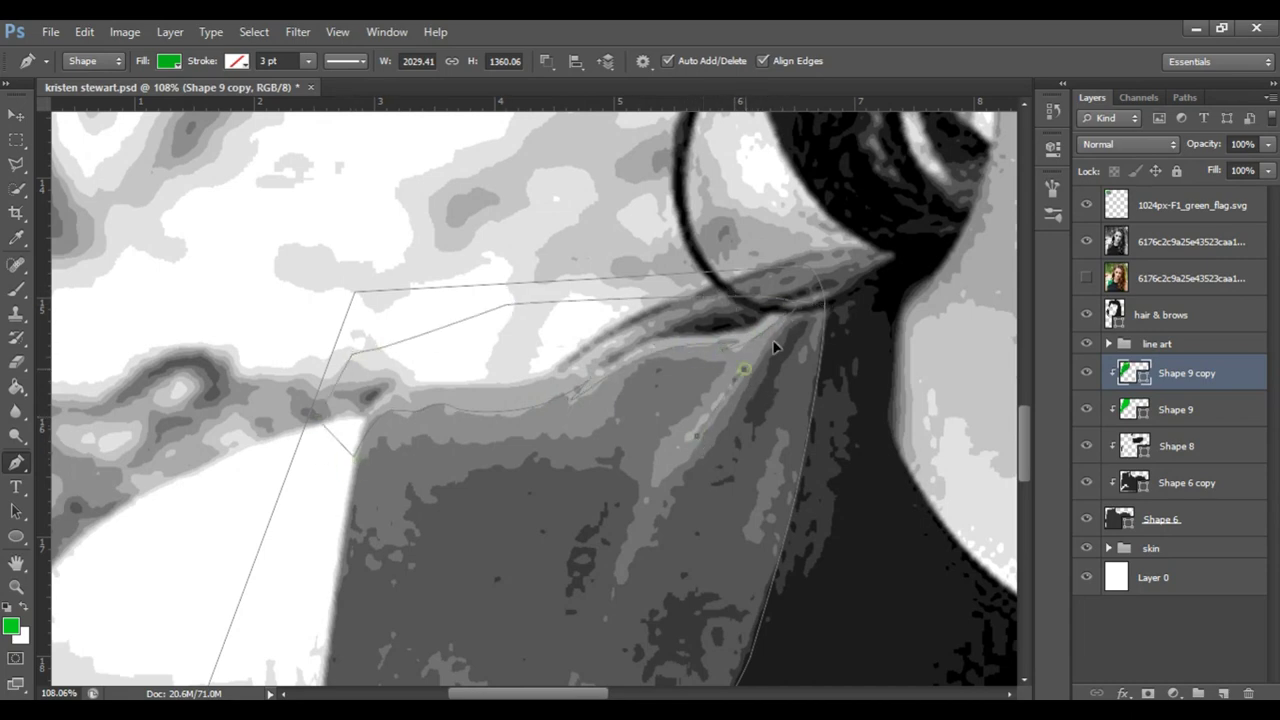
scroll(790, 350, "down", 5)
scroll(842, 425, "up", 2)
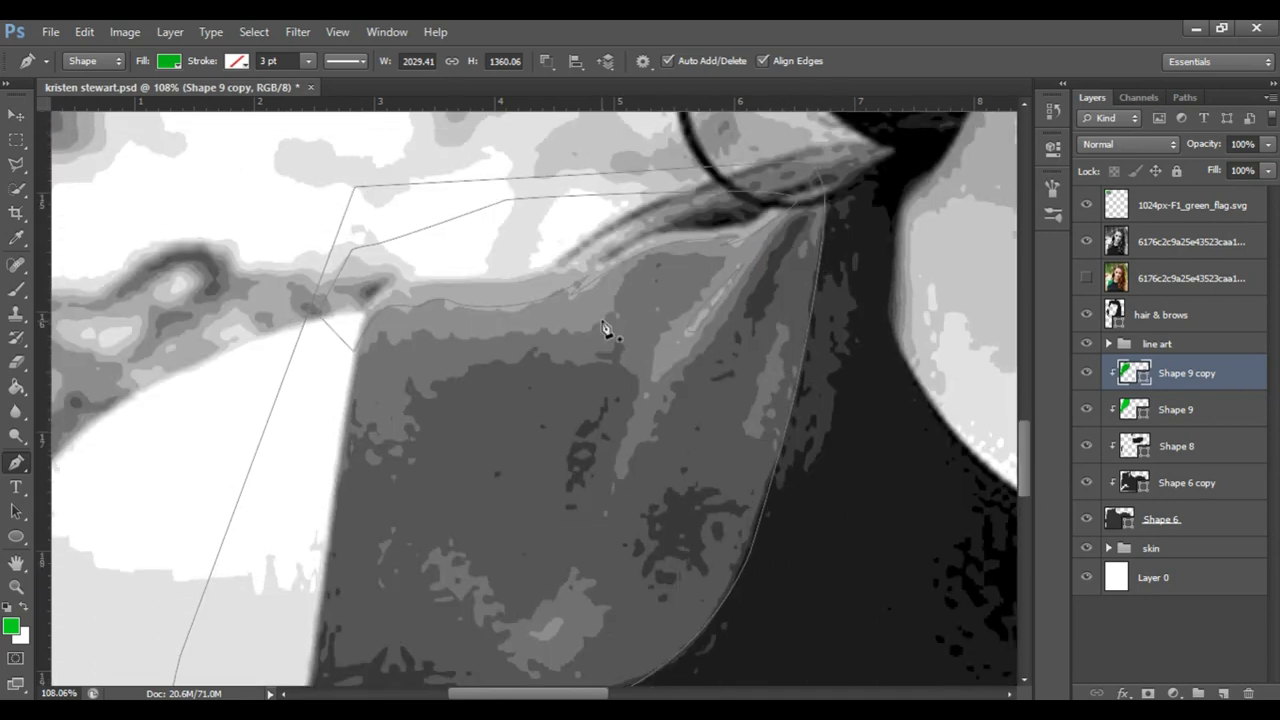
key("z")
left_click(1230, 409)
Step: Duplicate the shoulder shape again above the darker copy, keeping its colour, with the Pen in add mode
key("ctrl+j")
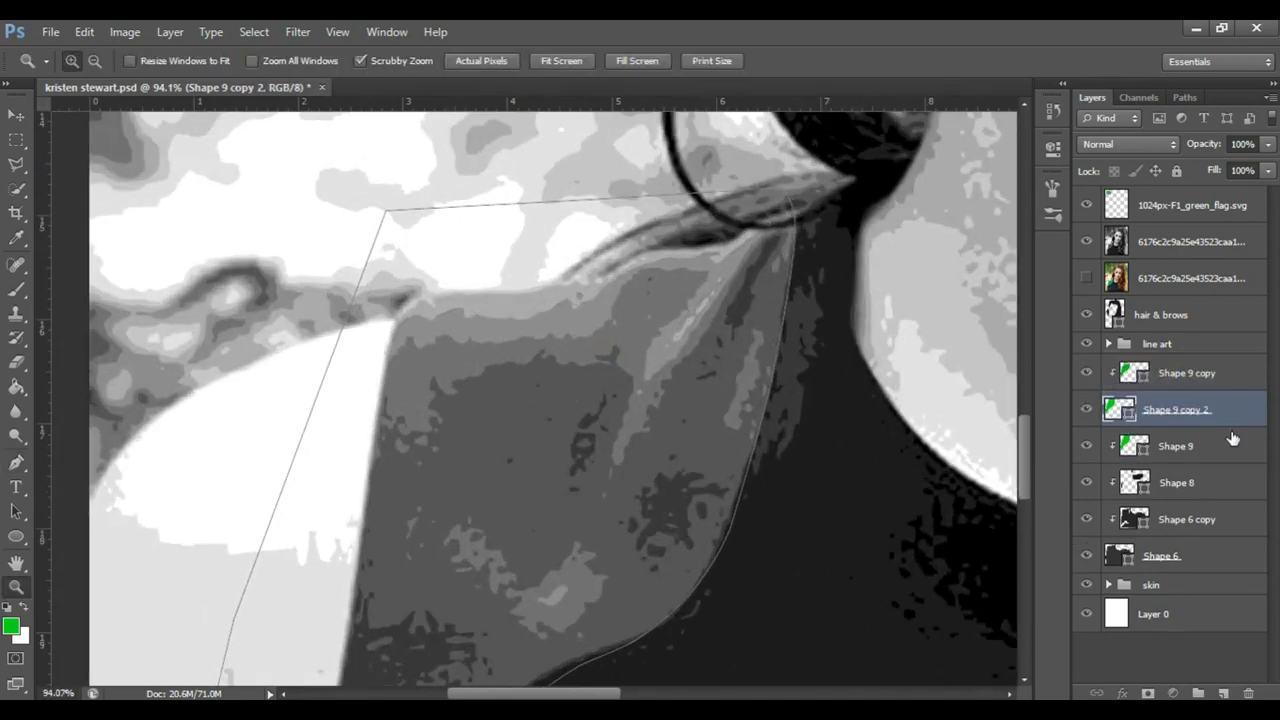
left_click_drag(1130, 409, 1130, 368)
double_click(1118, 373)
key("Return")
scroll(714, 348, "down", 1)
key("p")
left_click(545, 60)
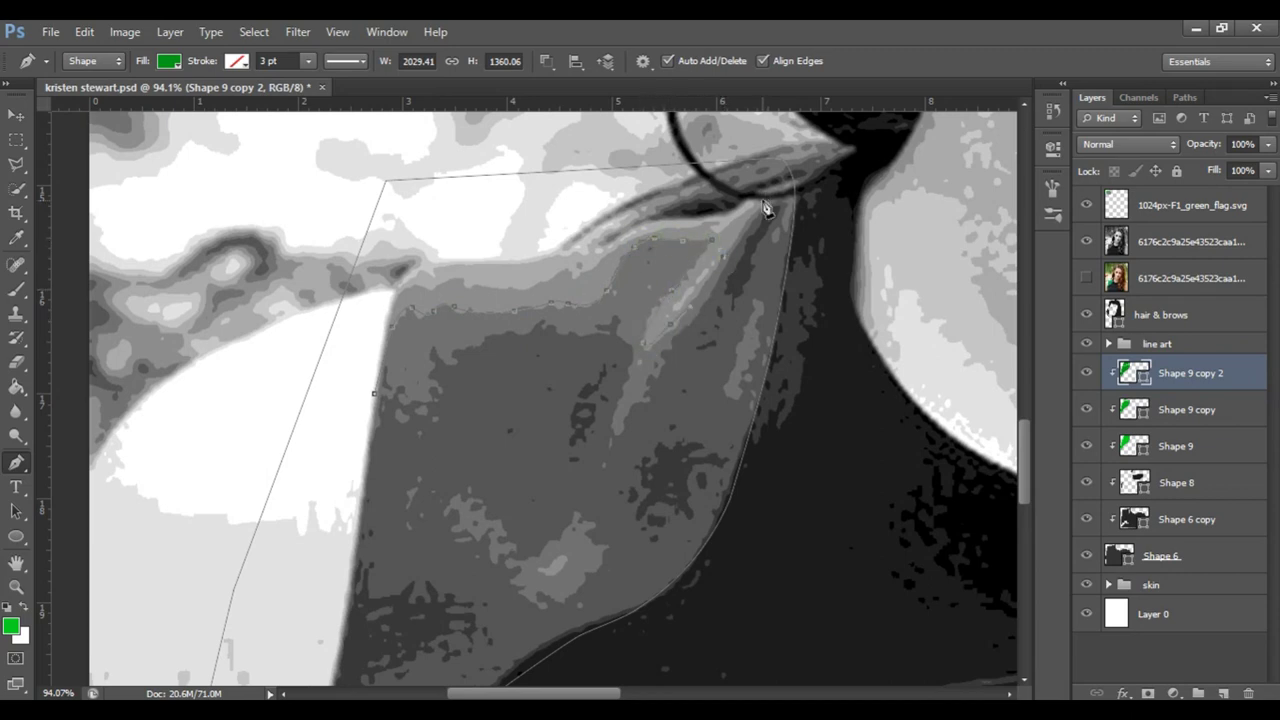
Step: Outline a shading region down the shoulder edge near the ring
left_click(500, 208)
left_click(410, 238)
left_click(357, 350)
left_click(374, 393)
scroll(703, 250, "down", 1)
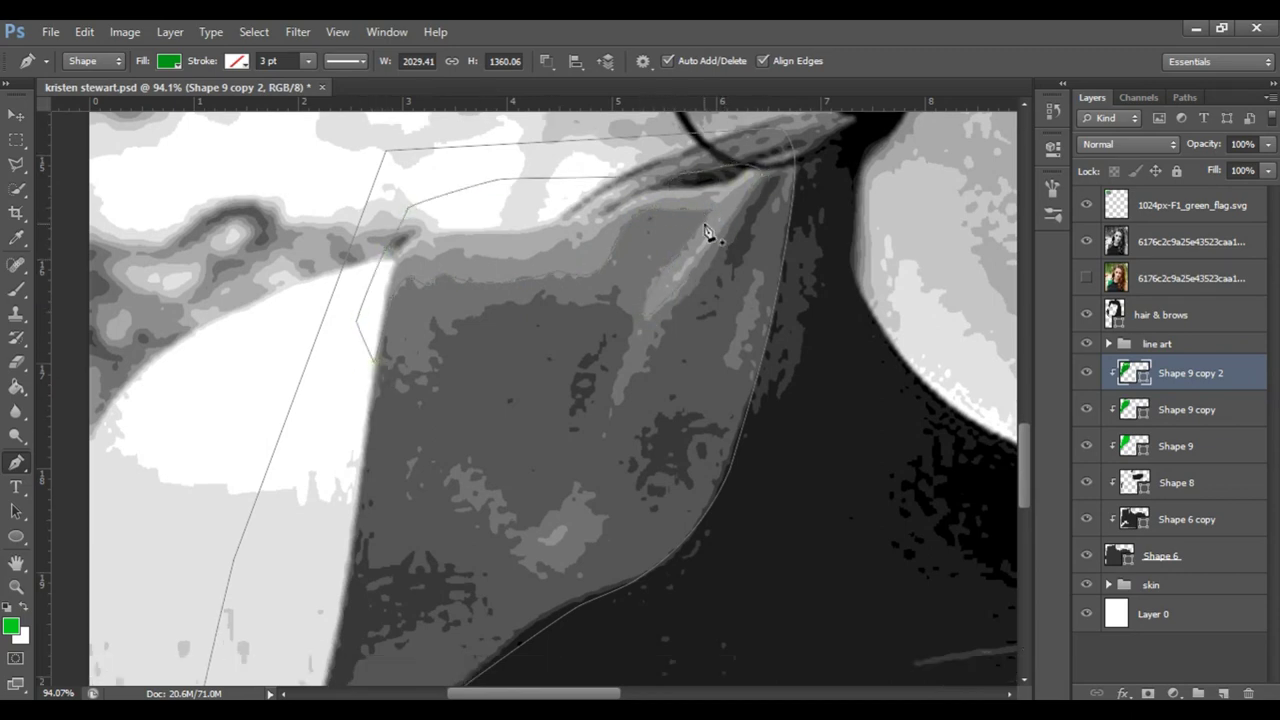
scroll(577, 401, "down", 4)
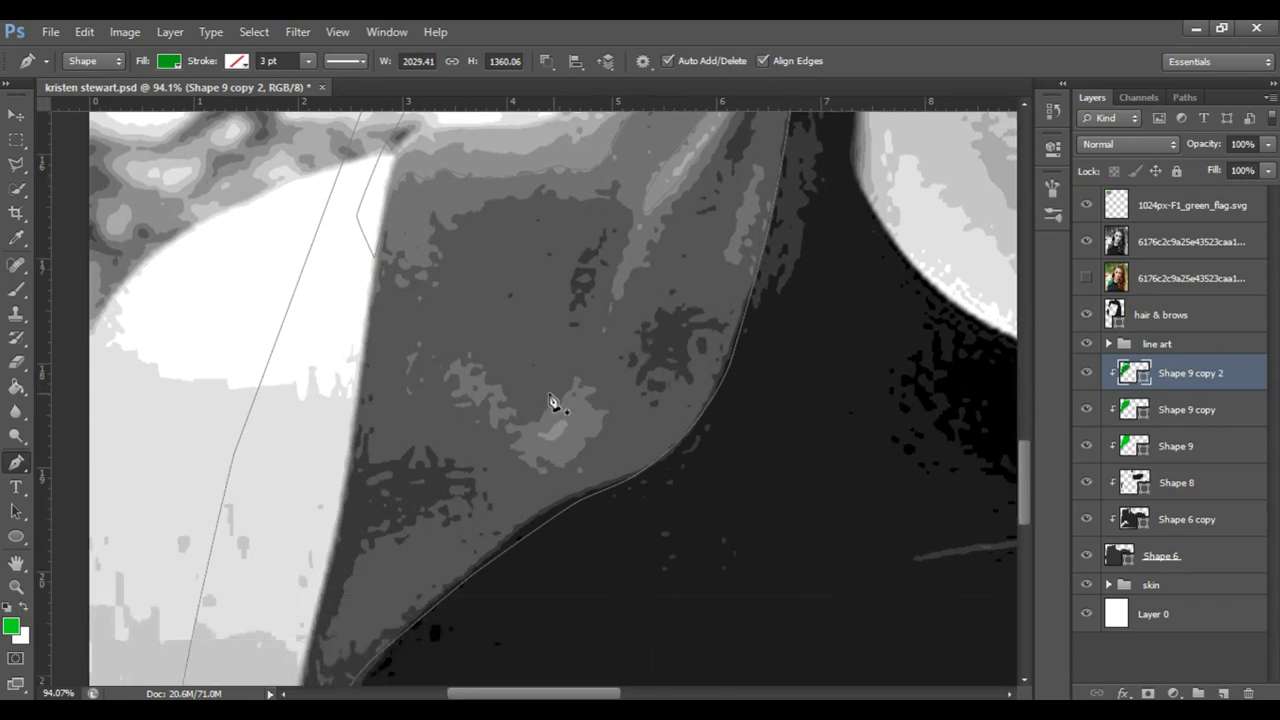
Step: Outline the small lighter fold patch on the dress as a closed loop
left_click(620, 410)
left_click(565, 462)
left_click(508, 443)
left_click(460, 400)
left_click(450, 350)
Step: Check the green artwork against the photo, then duplicate the shoulder shape to the top of the copies
left_click(1190, 241)
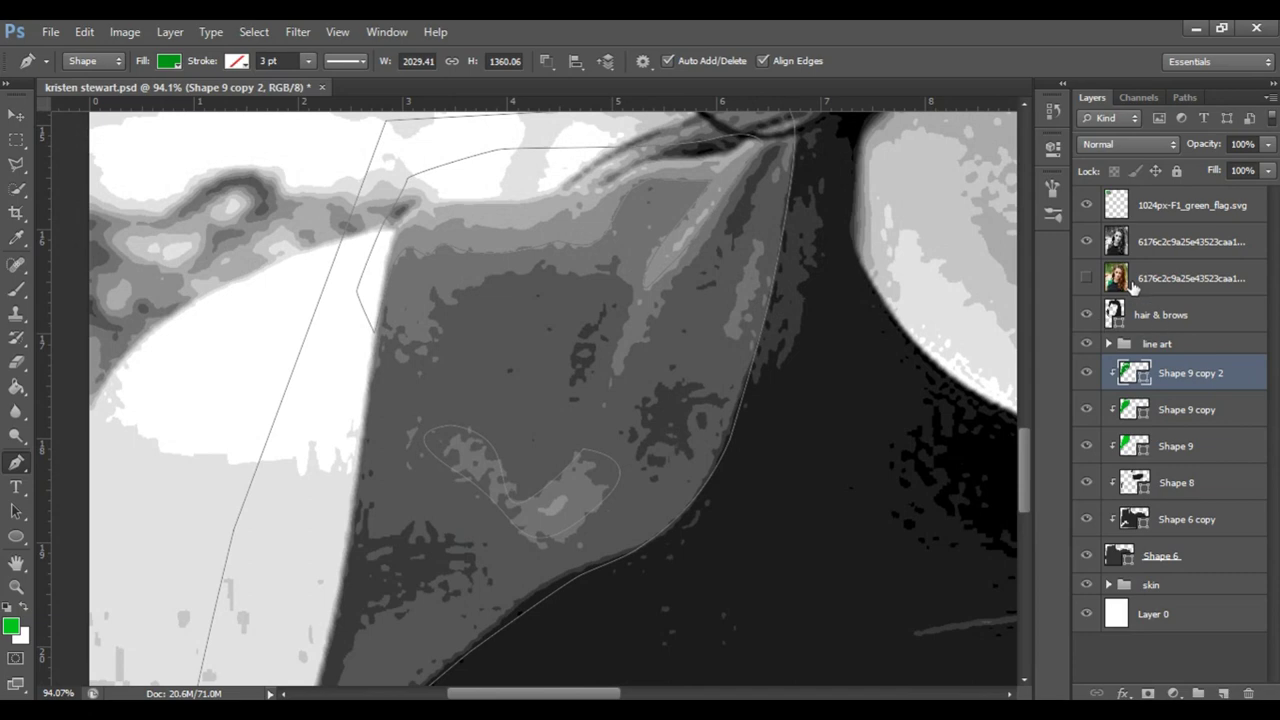
left_click(1086, 241)
left_click(1086, 241)
left_click(1165, 372)
left_click(1214, 446)
key("ctrl+j")
left_click_drag(1237, 465, 1215, 373)
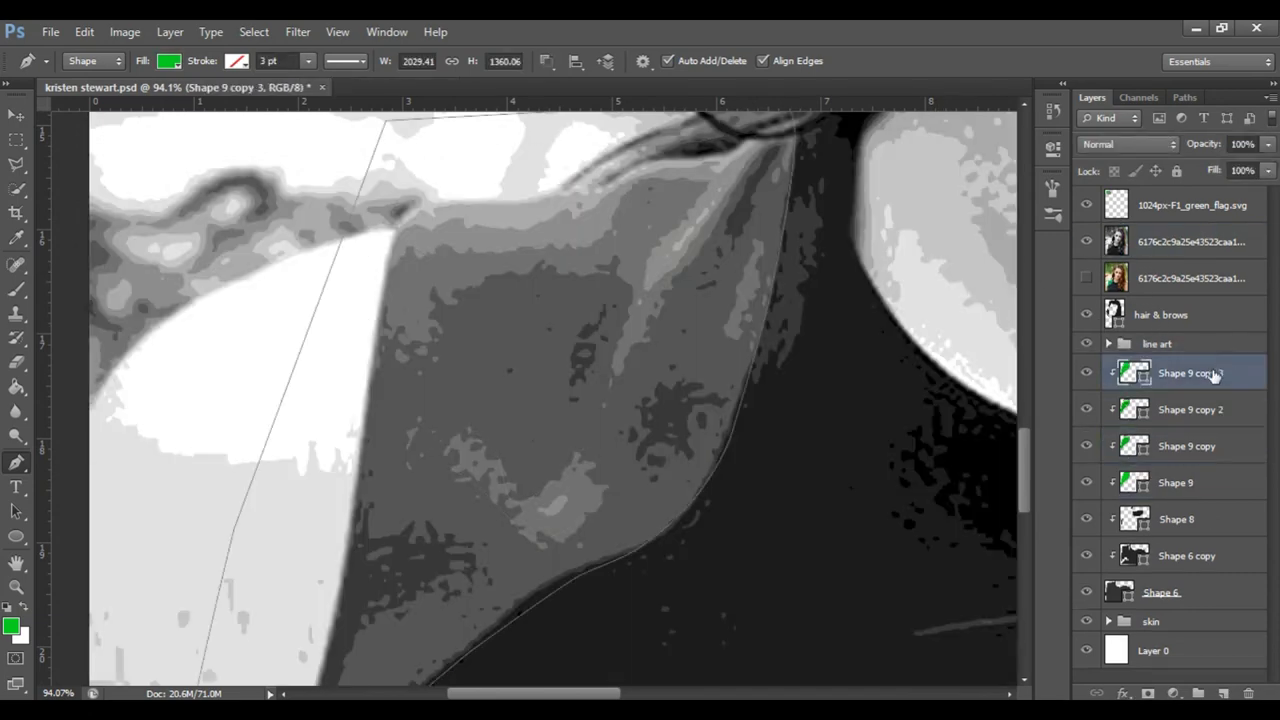
Step: Keep the newest copy's colour and set new outlines to add to the shape
double_click(1133, 373)
key("Return")
left_click(545, 61)
left_click(643, 120)
scroll(700, 237, "down", 1)
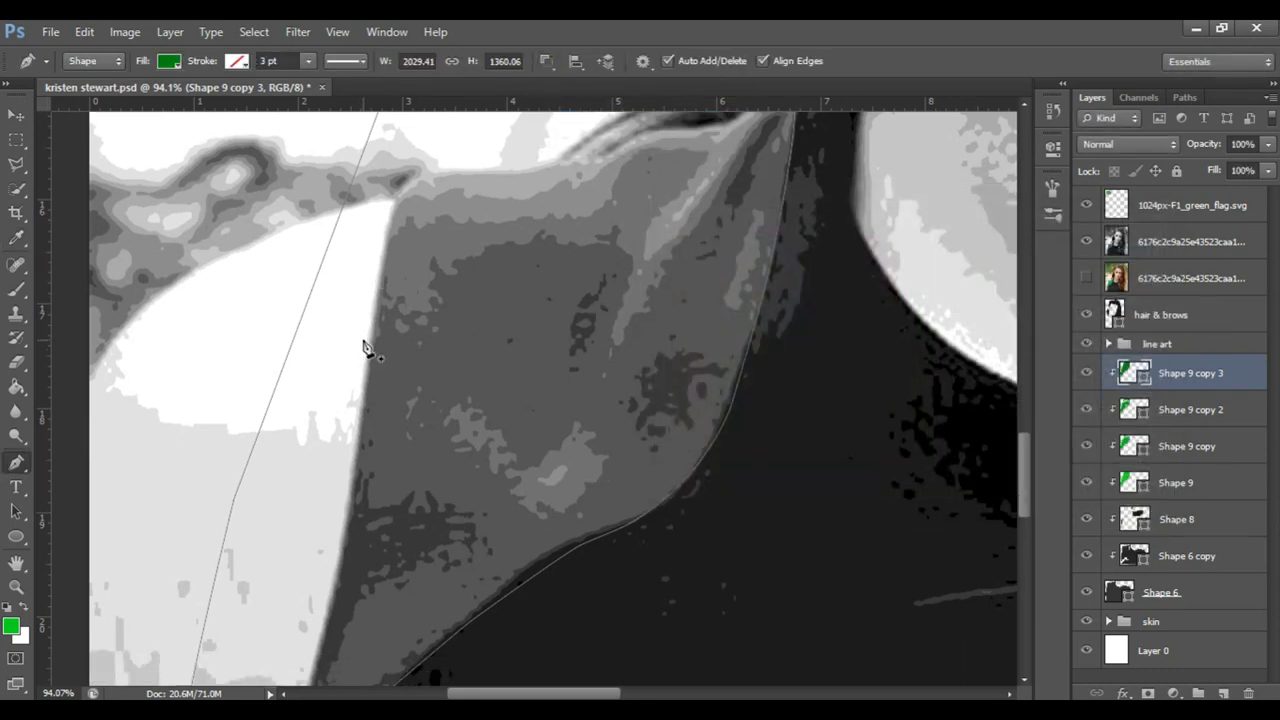
Step: Trace a shading outline along the dress panel's top edge and down its left side
left_click(497, 246)
left_click(551, 240)
left_click(582, 241)
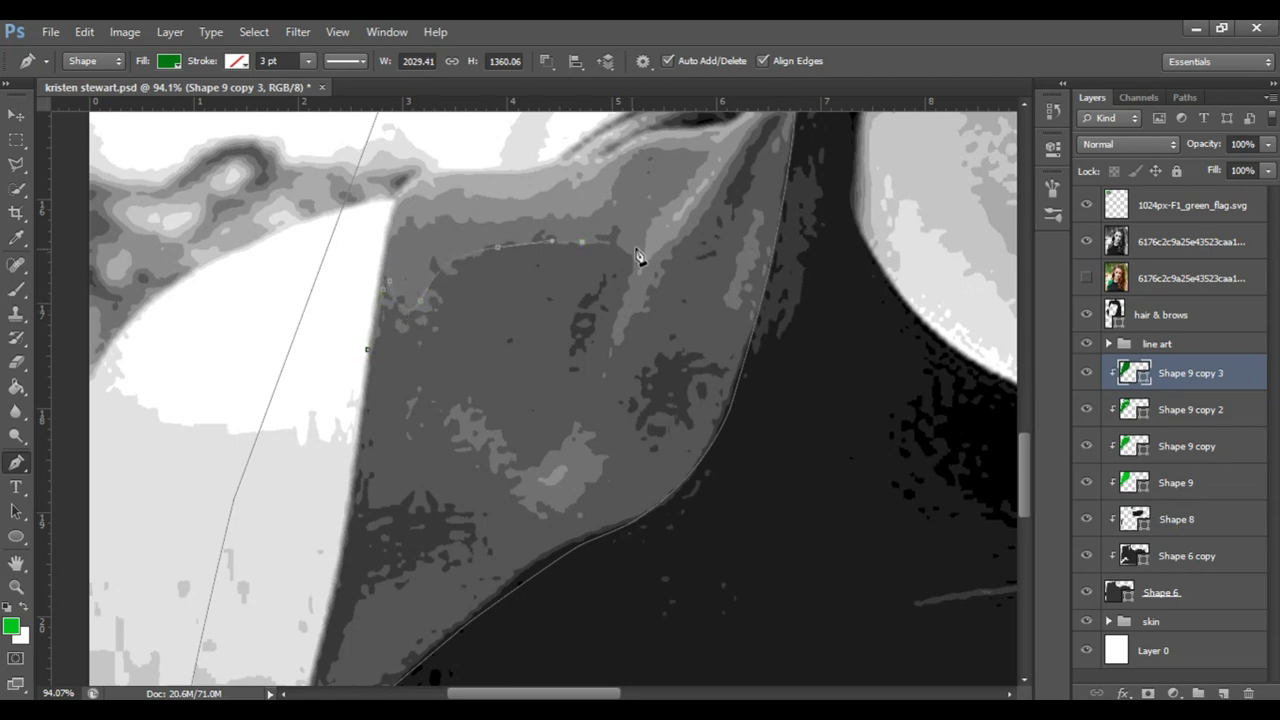
scroll(745, 298, "up", 5)
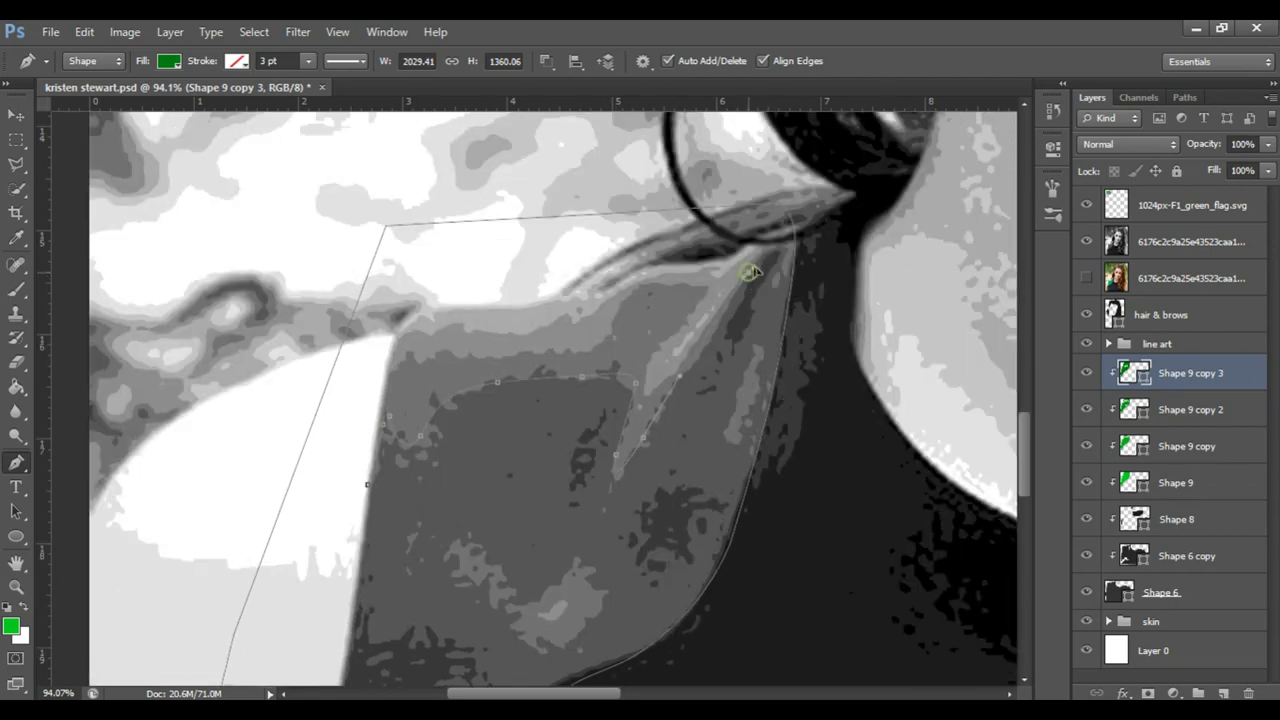
left_click(510, 256)
left_click(400, 287)
left_click_drag(358, 414, 363, 486)
scroll(709, 354, "down", 2)
left_click(773, 328)
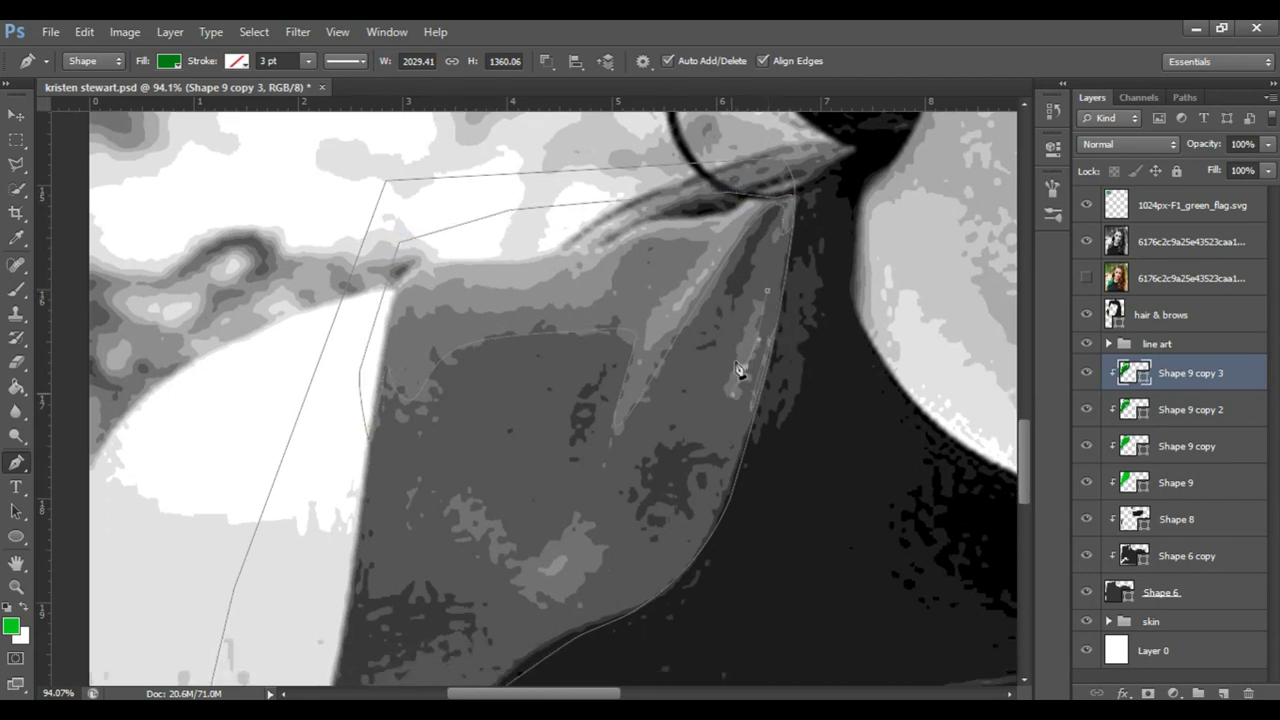
scroll(777, 337, "down", 3)
scroll(760, 345, "down", 3)
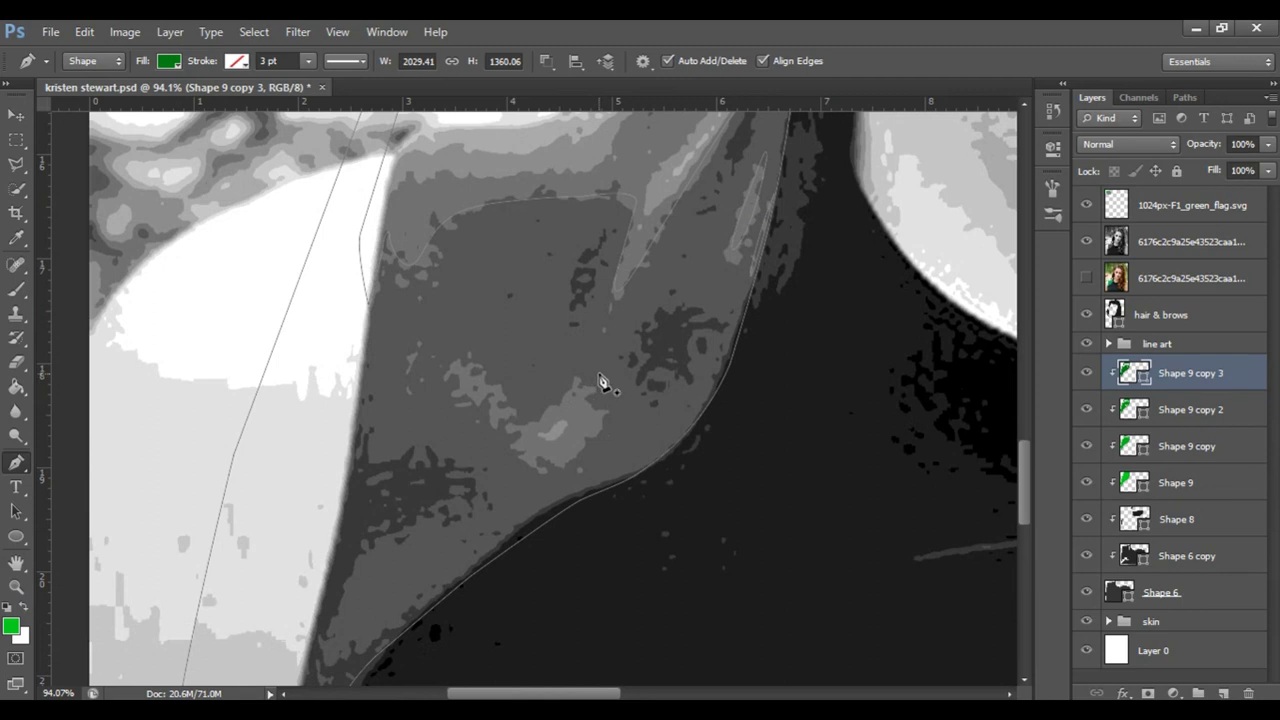
Step: Compare the outlines of Shape 9 copy 2 and Shape 9 copy 3
left_click(1131, 412)
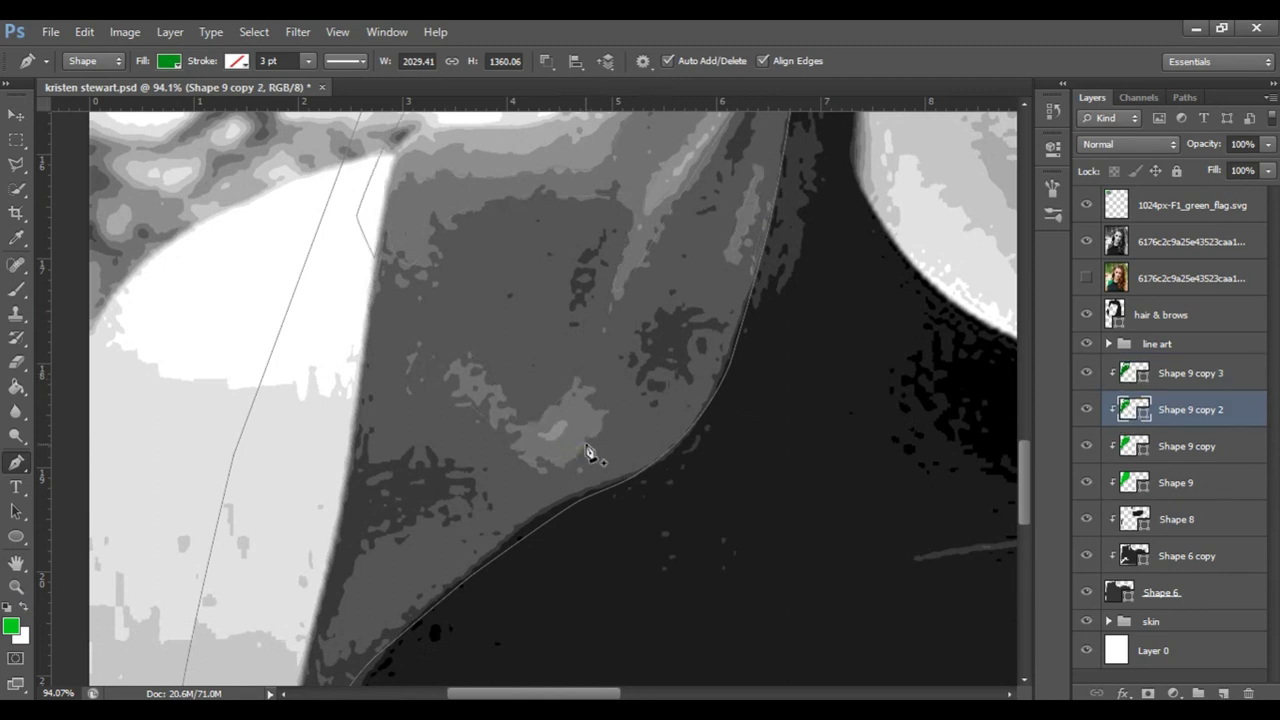
left_click(1127, 375)
scroll(645, 240, "up", 3)
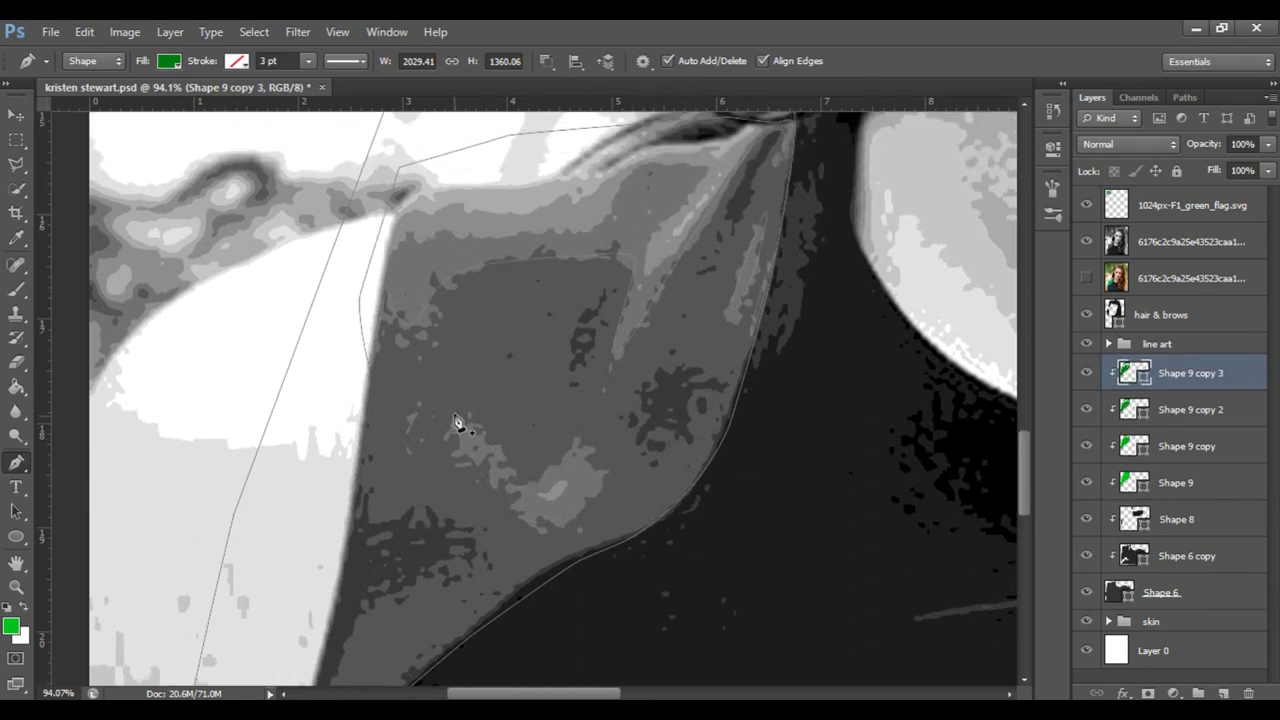
left_click(1131, 411)
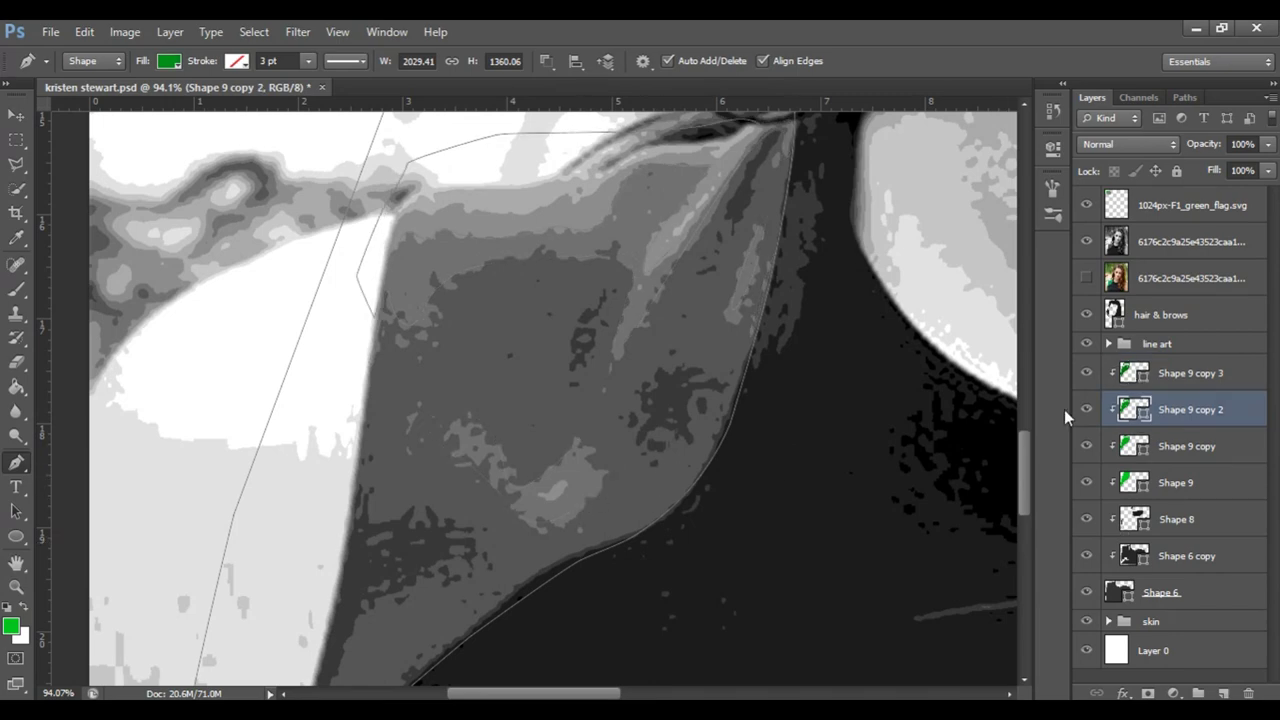
left_click(1131, 375)
Step: Toggle the grayscale and colour reference photos while zooming to check the green shapes
left_click(1087, 241)
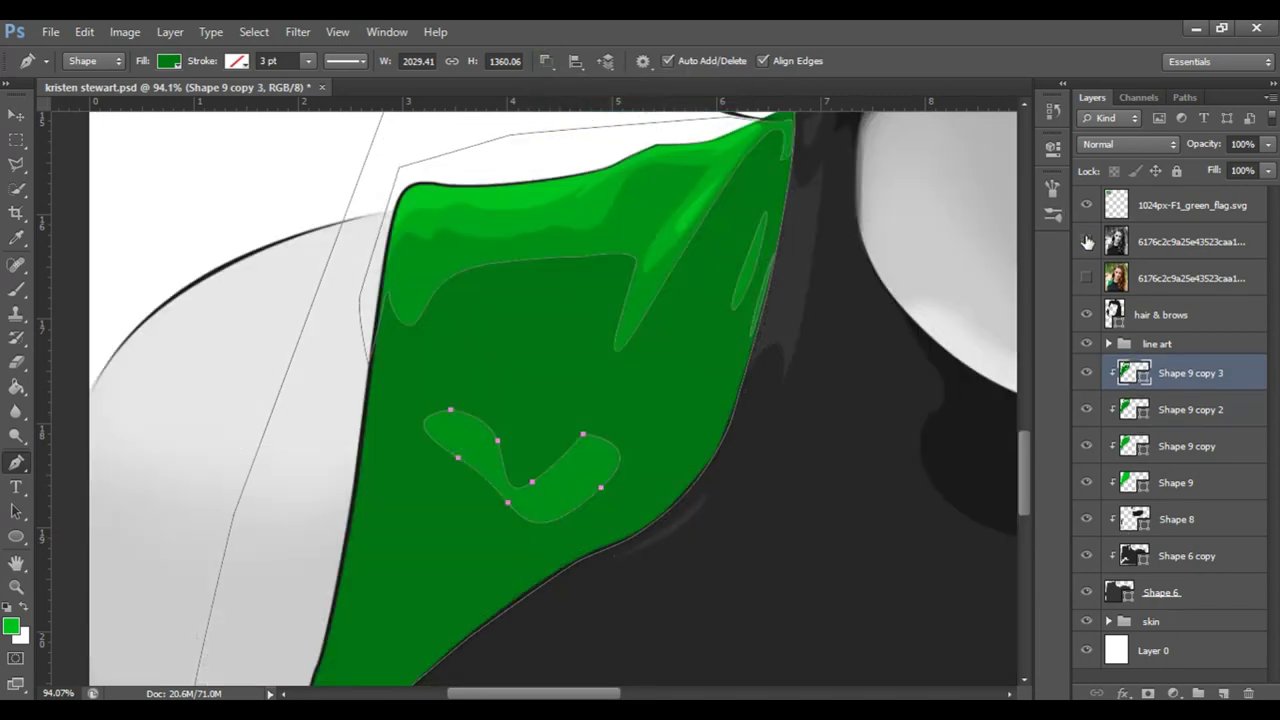
key("z")
left_click_drag(660, 345, 600, 363)
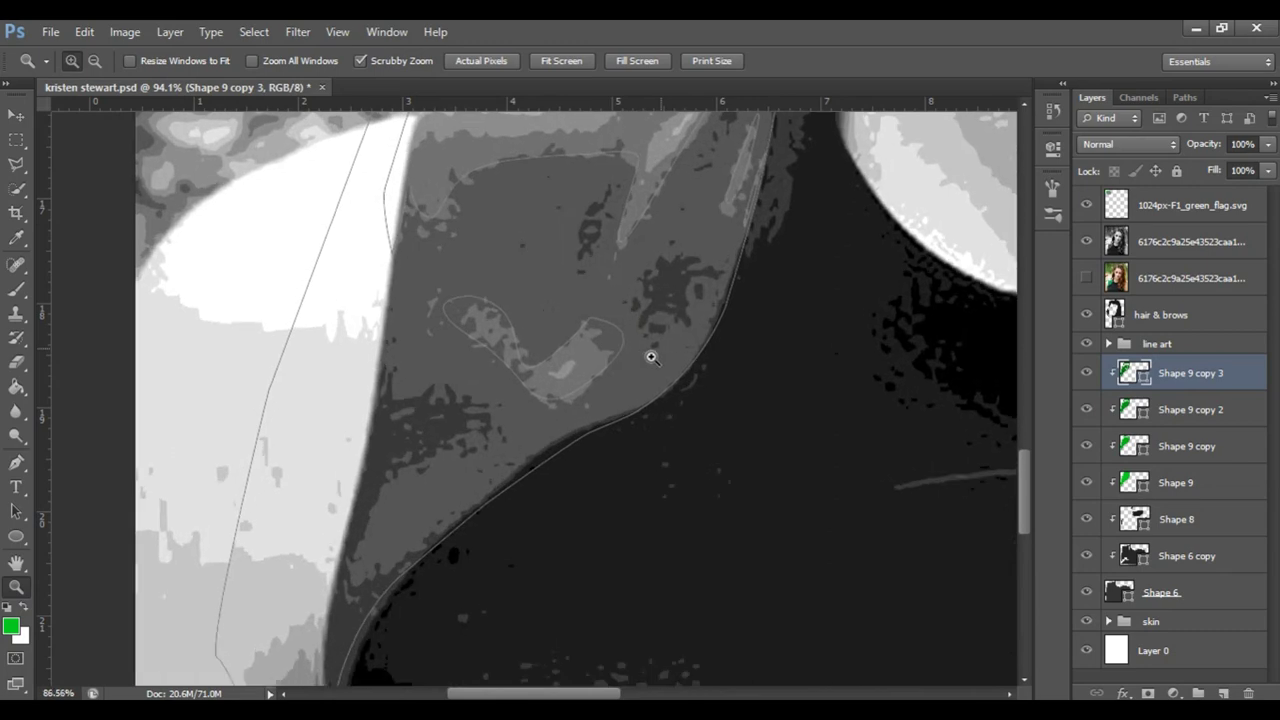
left_click(1087, 241)
left_click_drag(866, 287, 790, 290)
left_click(1087, 241)
left_click(1087, 279)
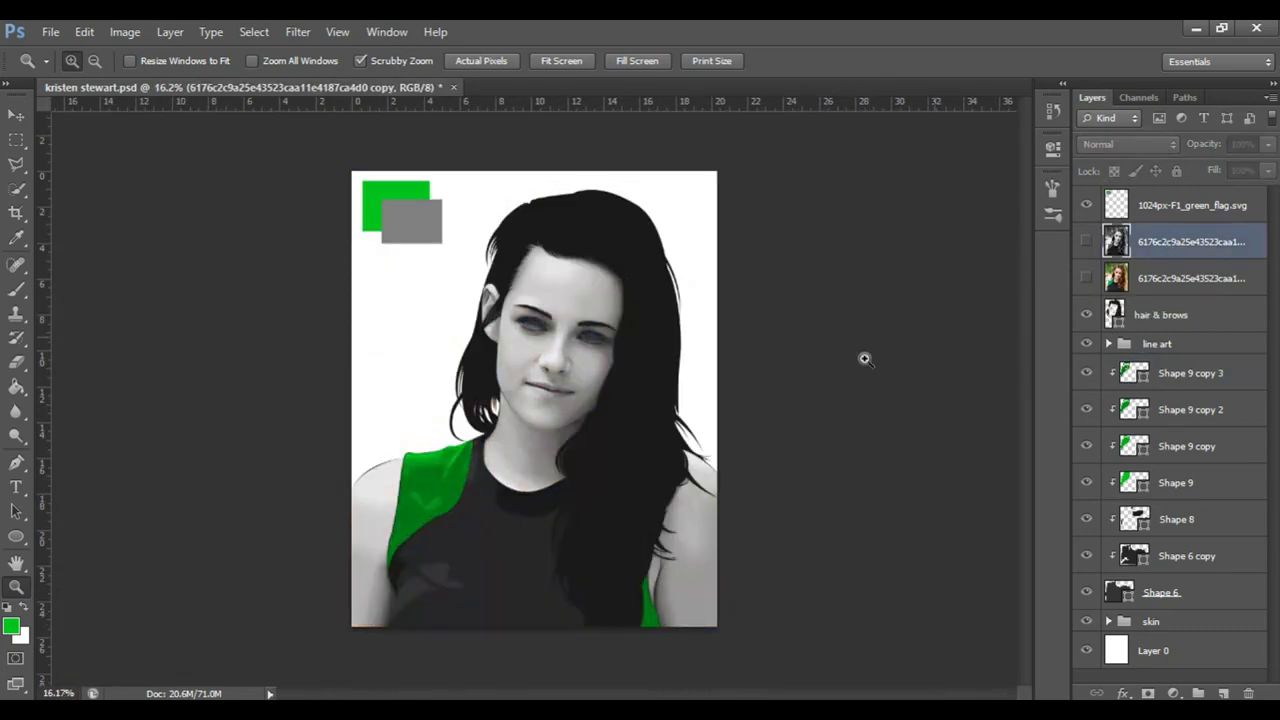
left_click_drag(401, 555, 470, 552)
left_click(1087, 279)
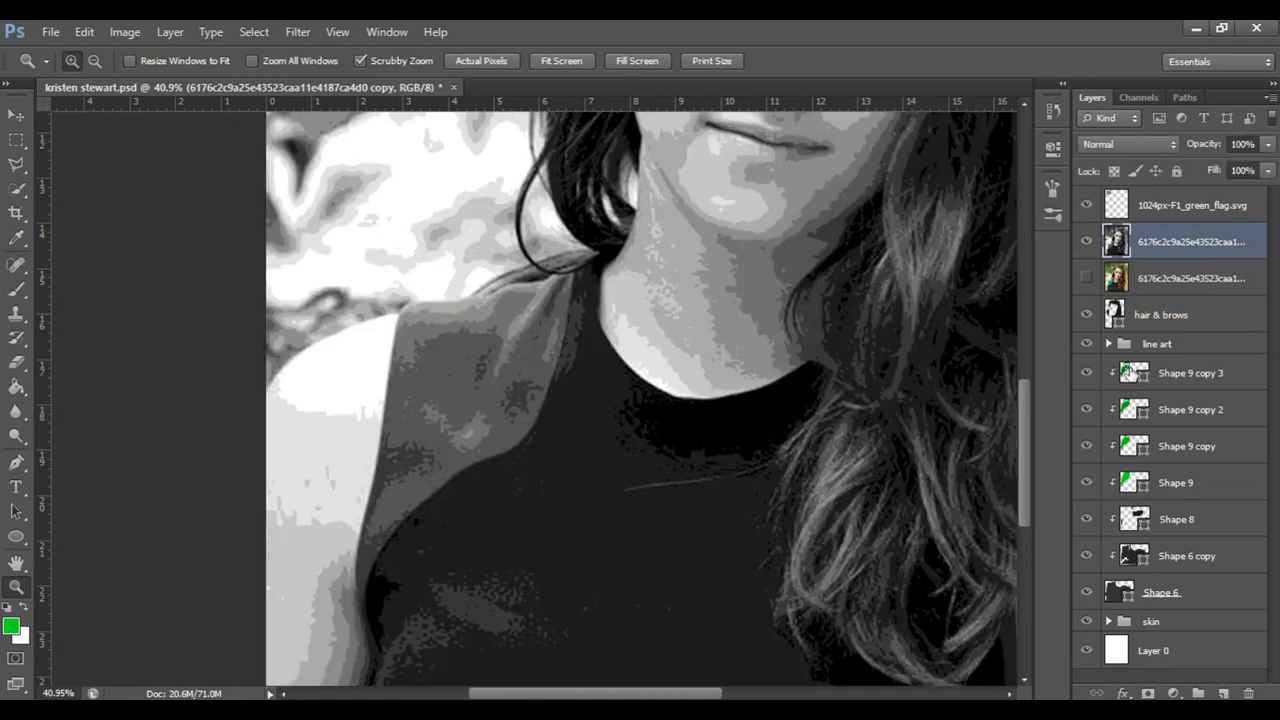
left_click(1087, 279)
mouse_move(651, 343)
left_mouse_down()
mouse_move(606, 365)
mouse_move(597, 543)
left_mouse_up()
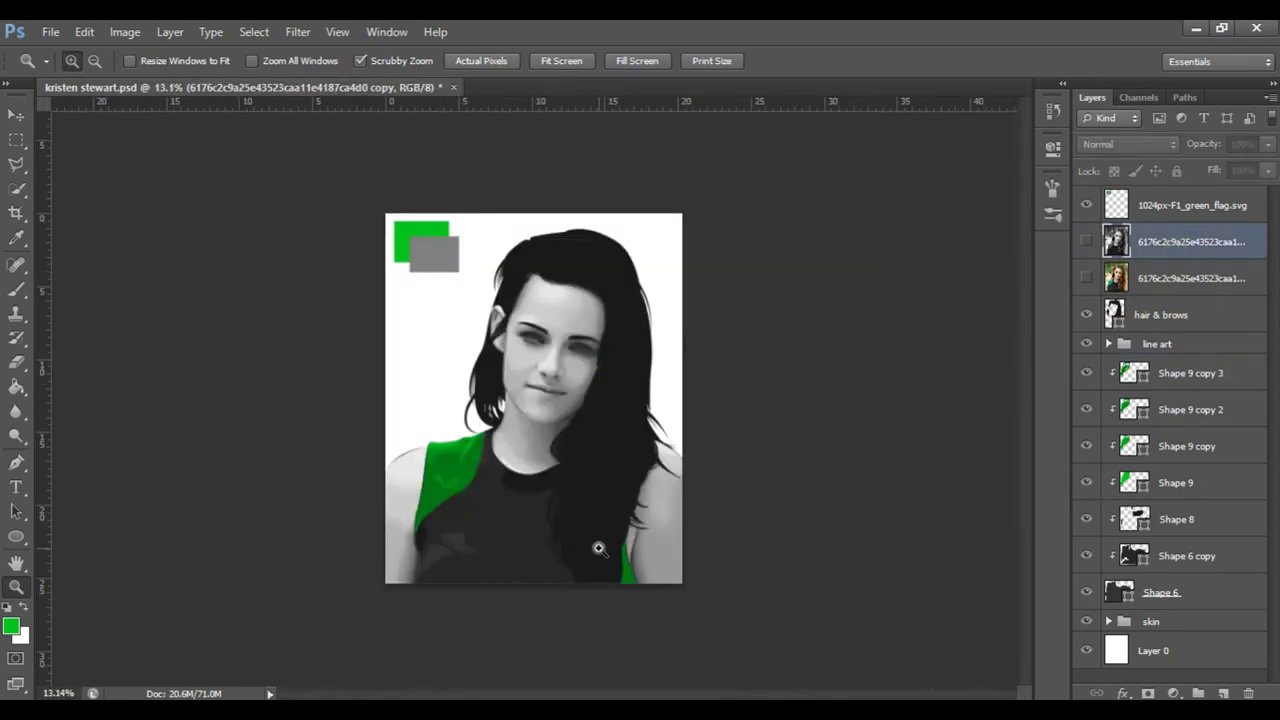
Step: Darken the lowest Shape 9 copy to Brightness 40
double_click(1134, 482)
double_click(995, 420)
type("66")
double_click(995, 420)
type("40")
key("Return")
Step: Set Shape 9 copy 2 and Shape 9 copy 3 to Brightness 40 as well
double_click(1134, 410)
double_click(995, 420)
type("40")
key("Return")
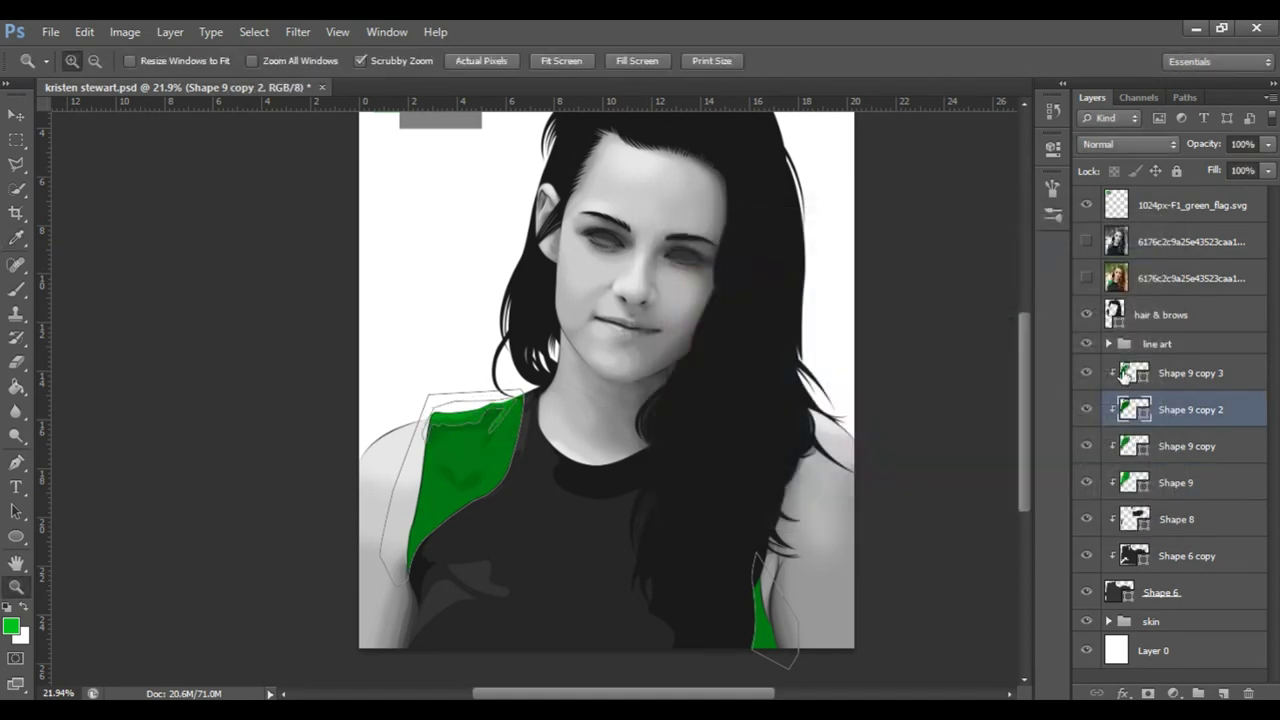
double_click(1134, 373)
double_click(995, 420)
type("40")
key("Return")
left_click(1216, 207)
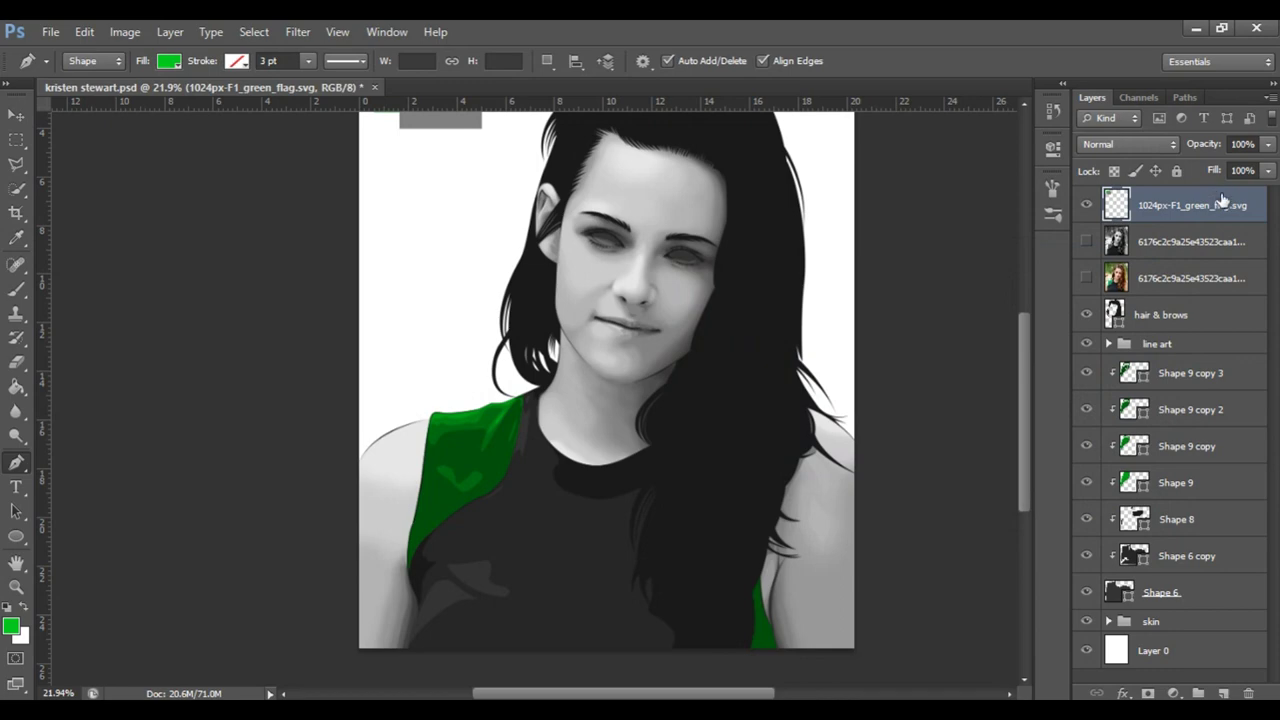
Step: Compare the darkened shoulder shading with both reference photos at different zooms
mouse_move(772, 407)
left_mouse_down()
mouse_move(716, 418)
mouse_move(766, 423)
left_mouse_up()
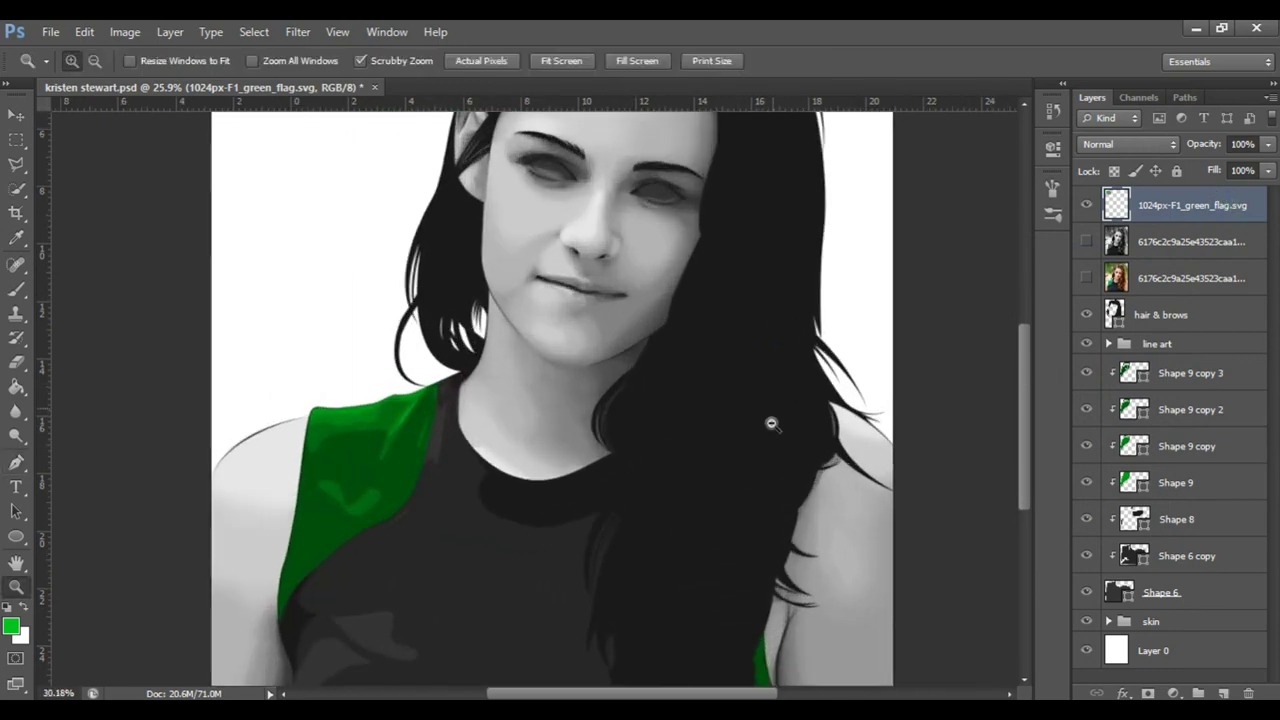
left_click(1086, 241)
left_click_drag(297, 519, 347, 531)
left_click(1086, 241)
left_click(1086, 278)
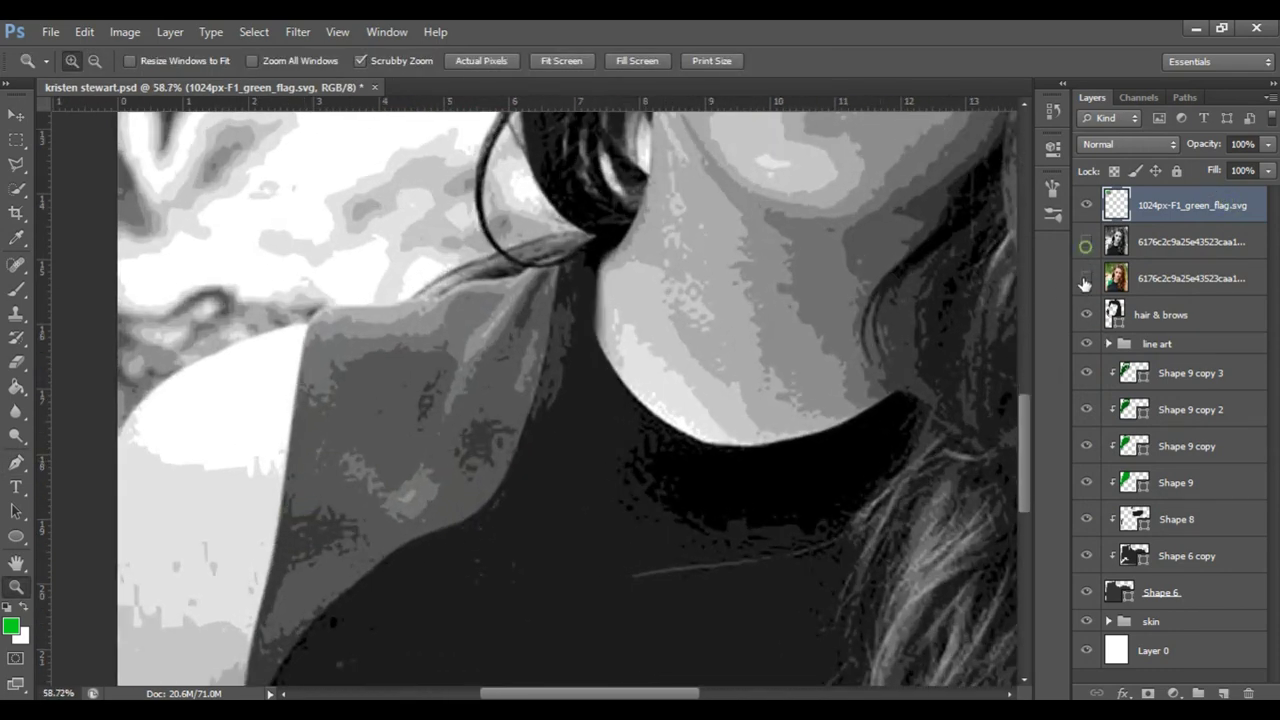
mouse_move(600, 470)
left_mouse_down()
mouse_move(509, 469)
mouse_move(764, 411)
left_mouse_up()
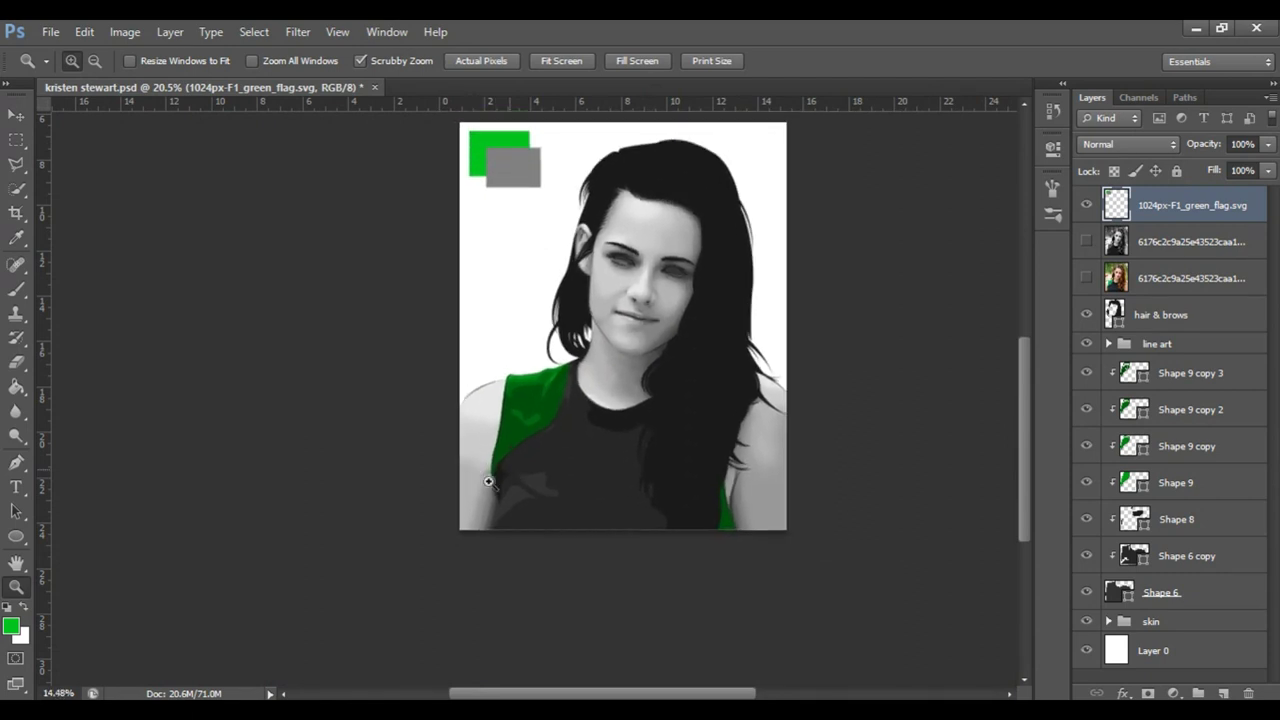
Step: With Shape 9 copy 3 selected and the photo shown, begin a new pen shadow shape near the hair
left_click(1124, 382)
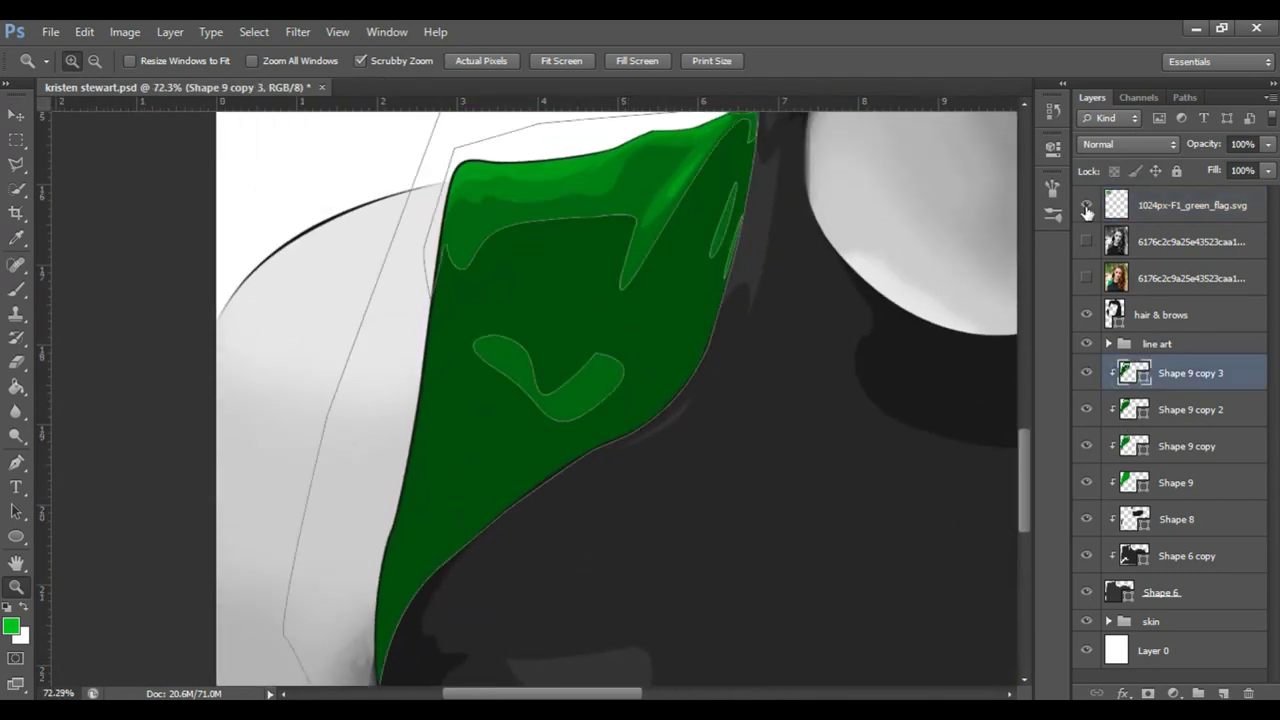
left_click(1086, 241)
key("p")
scroll(641, 187, "up", 3)
left_click(740, 247)
Step: Close the first shadow outline down the shoulder while swapping to the colour reference photo
left_click(698, 314)
left_click(688, 358)
left_click(673, 383)
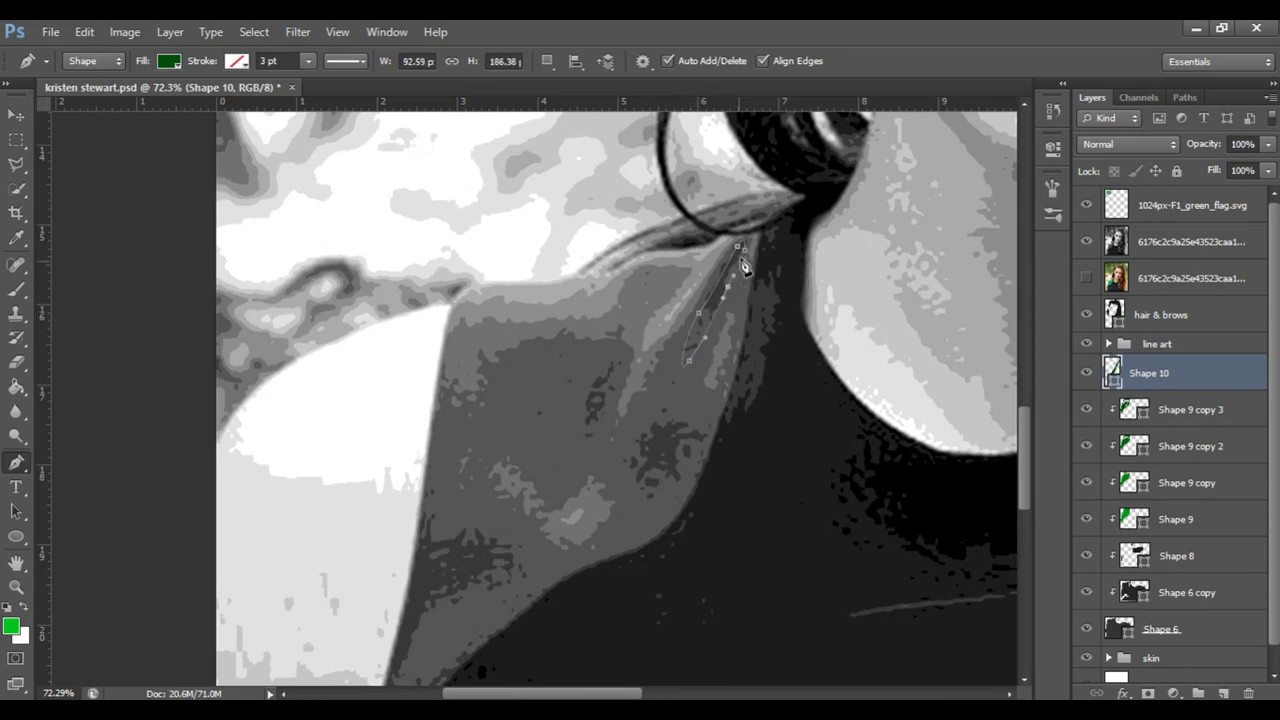
left_click(1086, 278)
left_click(1086, 241)
Step: Add a small and a narrow shadow piece to the same shape using Combine Shapes
left_click(547, 61)
left_click(614, 100)
left_click(676, 412)
left_click(632, 455)
left_click(652, 485)
left_click(700, 438)
left_click(676, 413)
left_click(618, 369)
left_click(589, 428)
left_click(597, 352)
Step: Trace another shadow outline down the left side following the dress edge
scroll(634, 363, "down", 3)
left_click(423, 260)
left_click(424, 314)
left_click(437, 340)
left_click_drag(504, 354, 498, 375)
left_click(399, 483)
left_click(441, 474)
left_click_drag(498, 437, 510, 434)
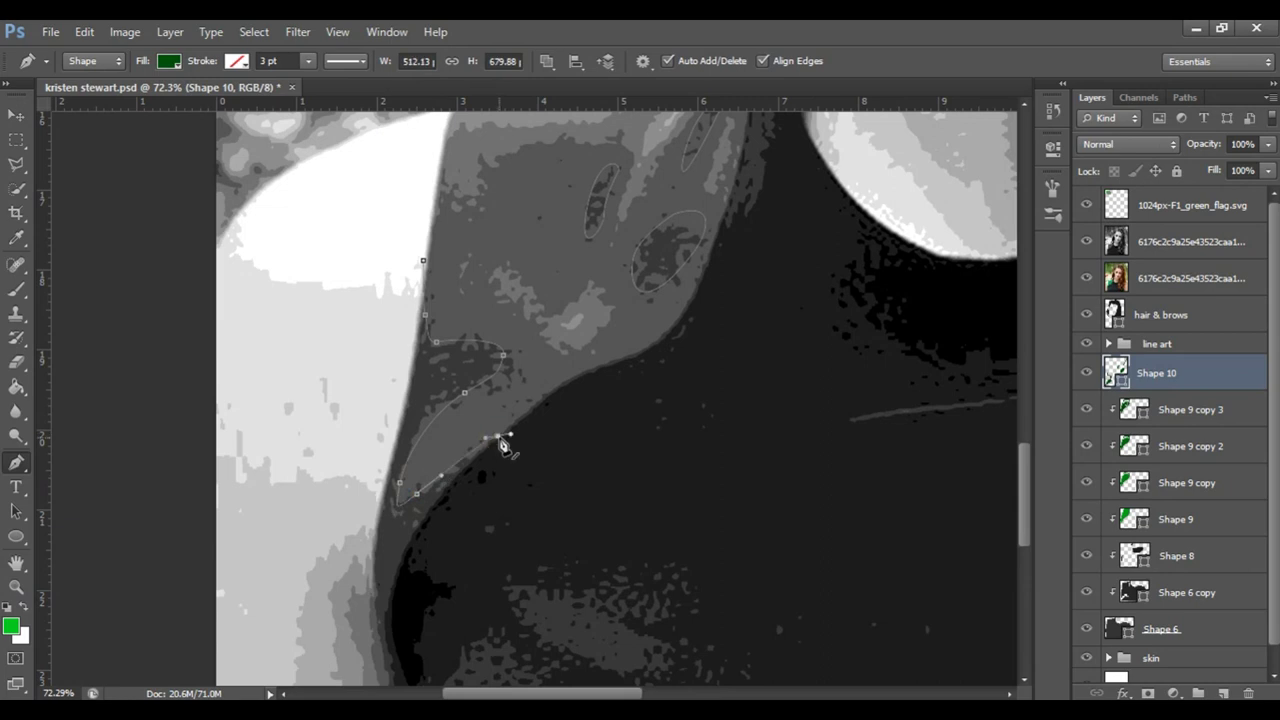
scroll(529, 432, "down", 3)
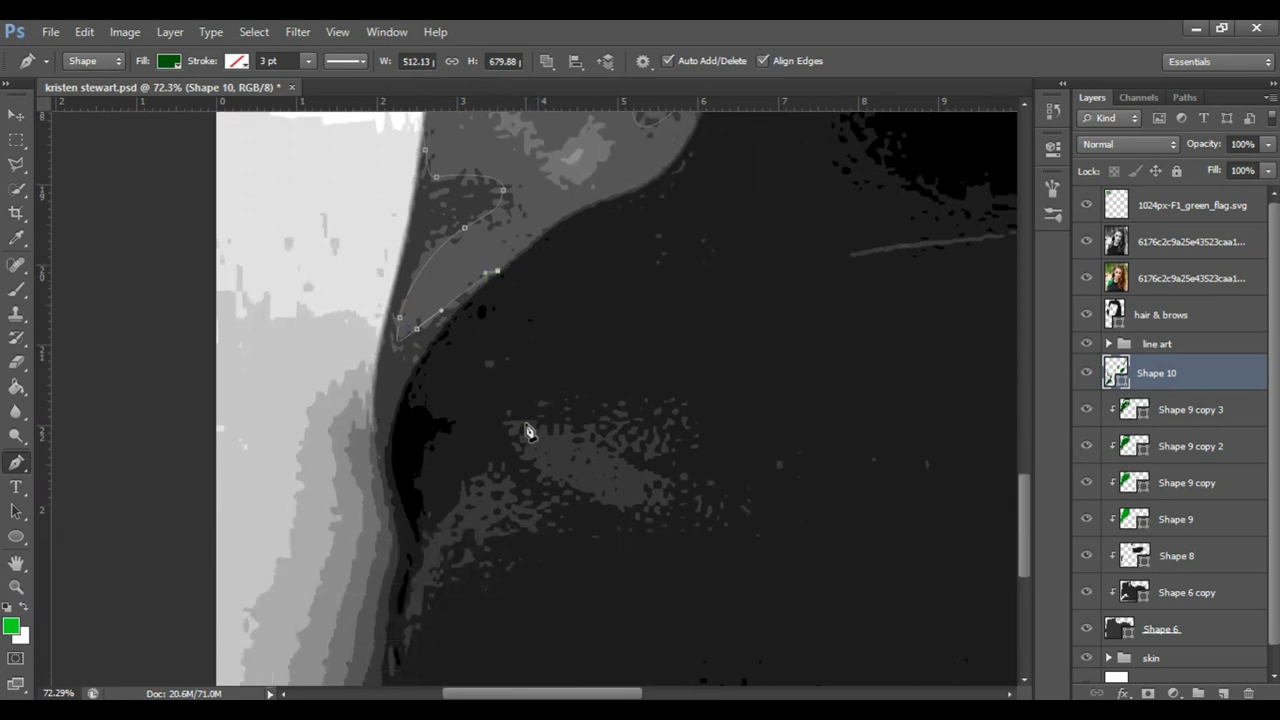
Step: Curve that outline down and back up along the arm, finishing Shape 10
left_click(1086, 241)
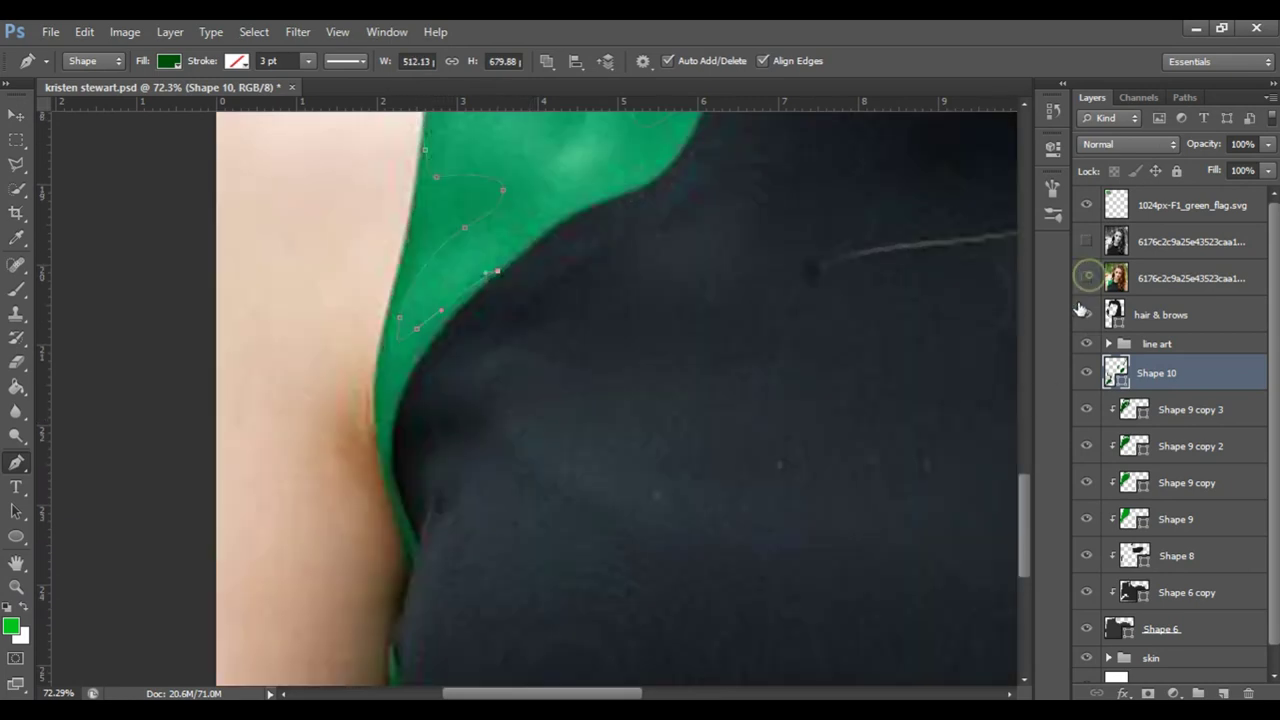
left_click(1086, 278)
left_click(498, 272)
left_click_drag(424, 344, 420, 355)
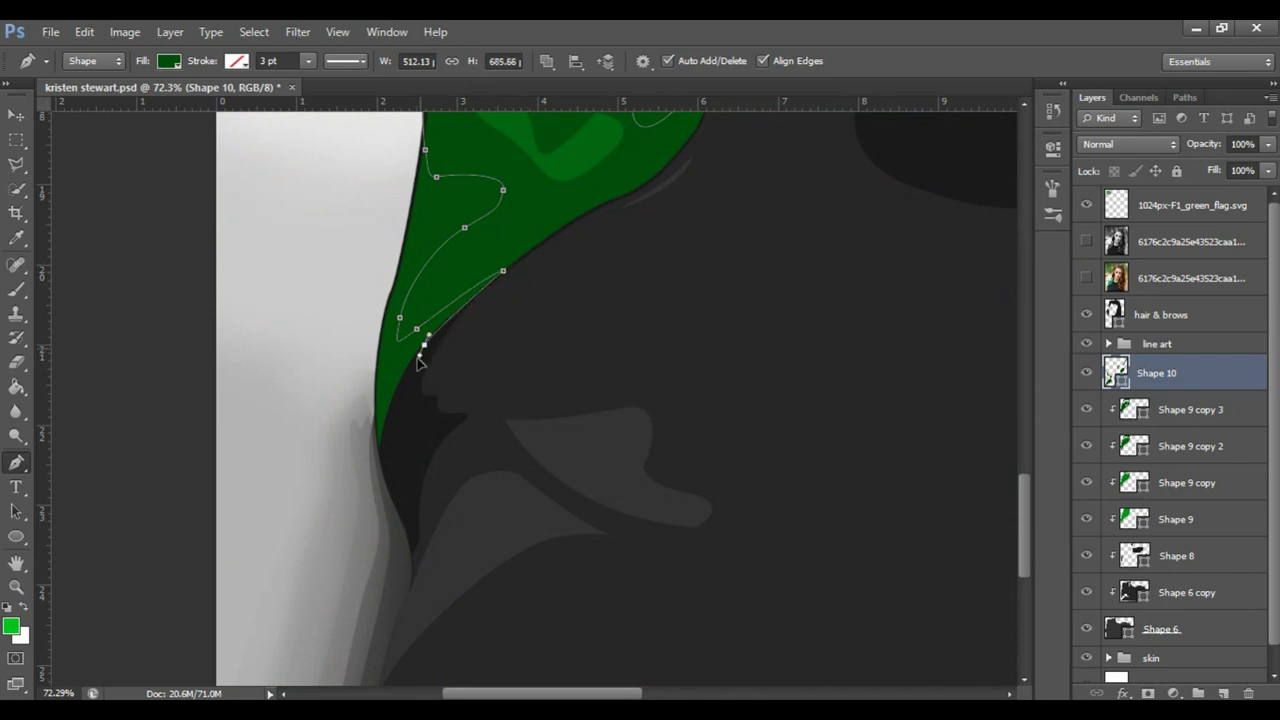
left_click_drag(380, 467, 380, 514)
left_click_drag(321, 435, 321, 312)
key("Return")
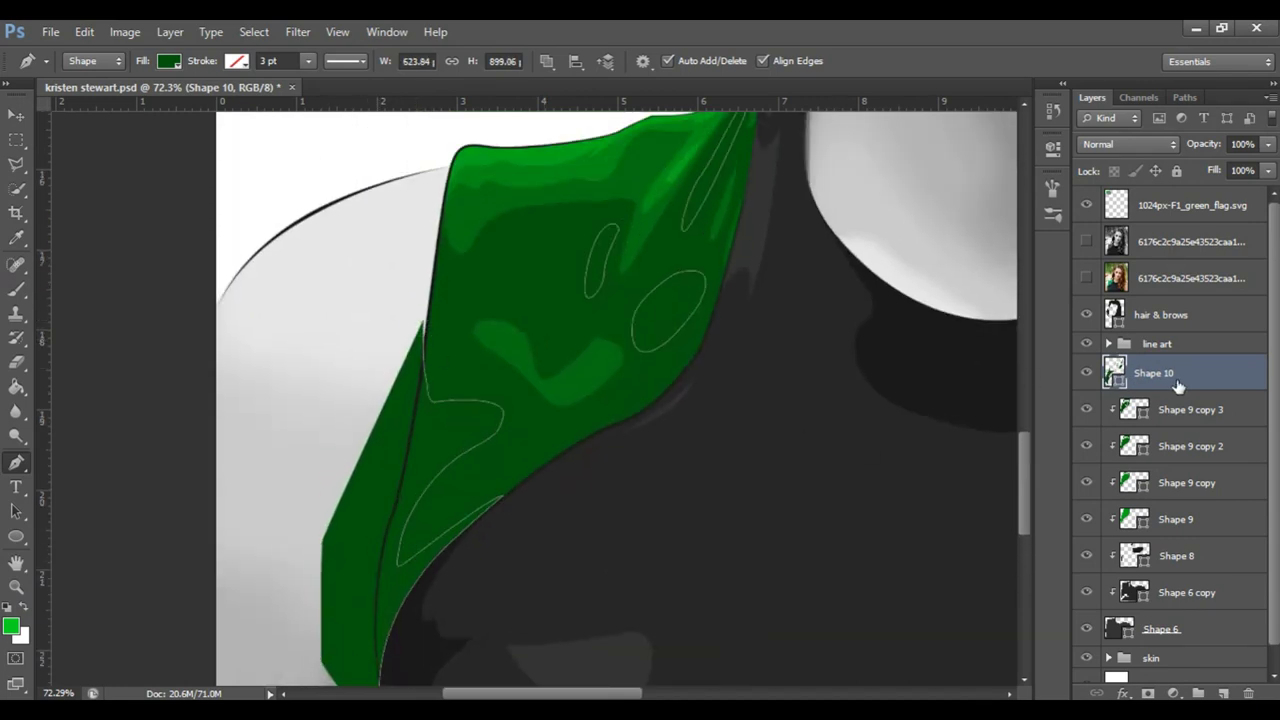
Step: Clip Shape 10 to the dress and darken its fill to 20% brightness
left_click(1224, 385, "alt")
double_click(1128, 372)
double_click(1000, 420)
type("20")
key("Return")
Step: Zoom out to the whole portrait, then zoom in on the lower right shoulder
left_click(1228, 217)
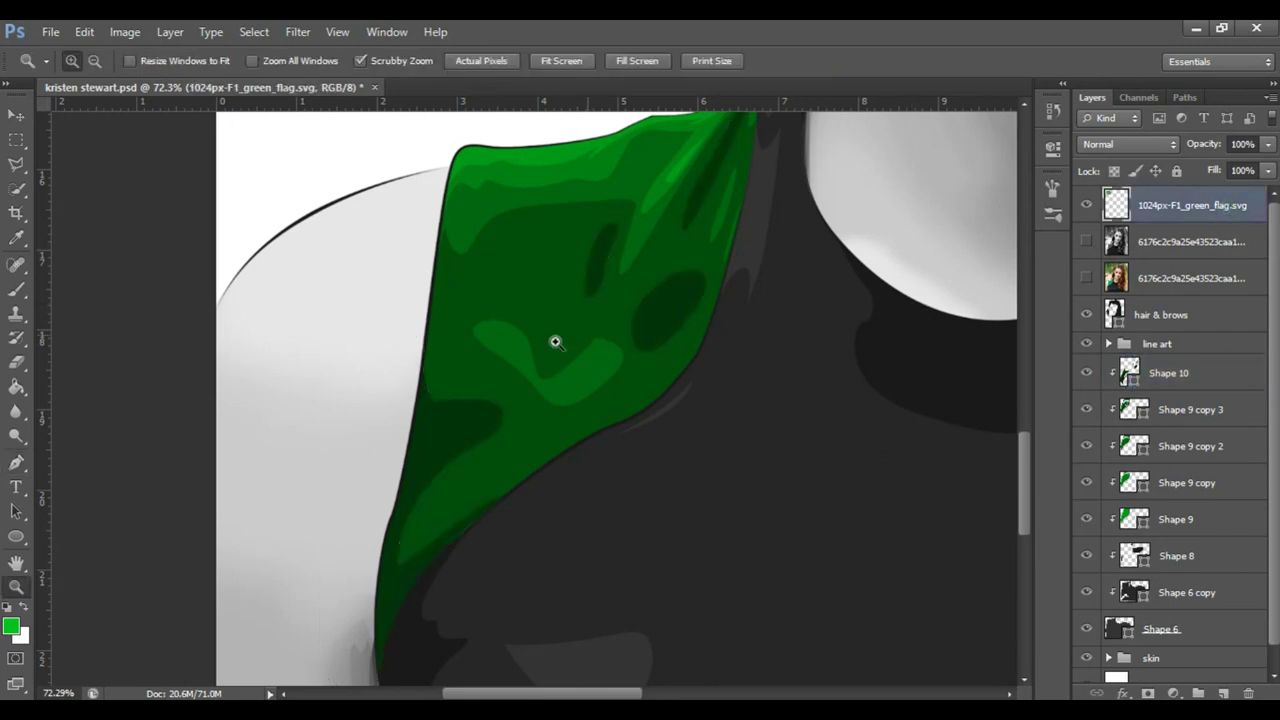
key("z")
left_click_drag(586, 334, 480, 334)
left_click(1086, 241)
left_click(1087, 280)
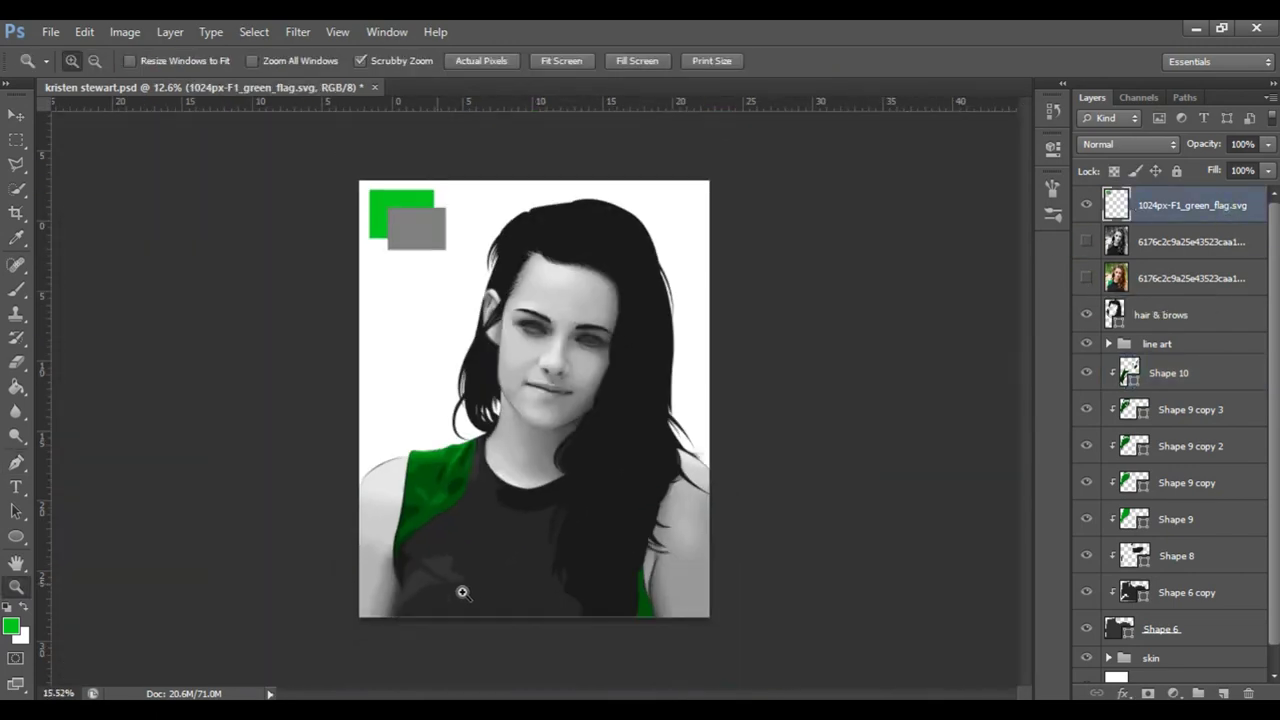
mouse_move(463, 591)
left_mouse_down()
mouse_move(709, 614)
mouse_move(813, 496)
left_mouse_up()
left_click(1086, 242)
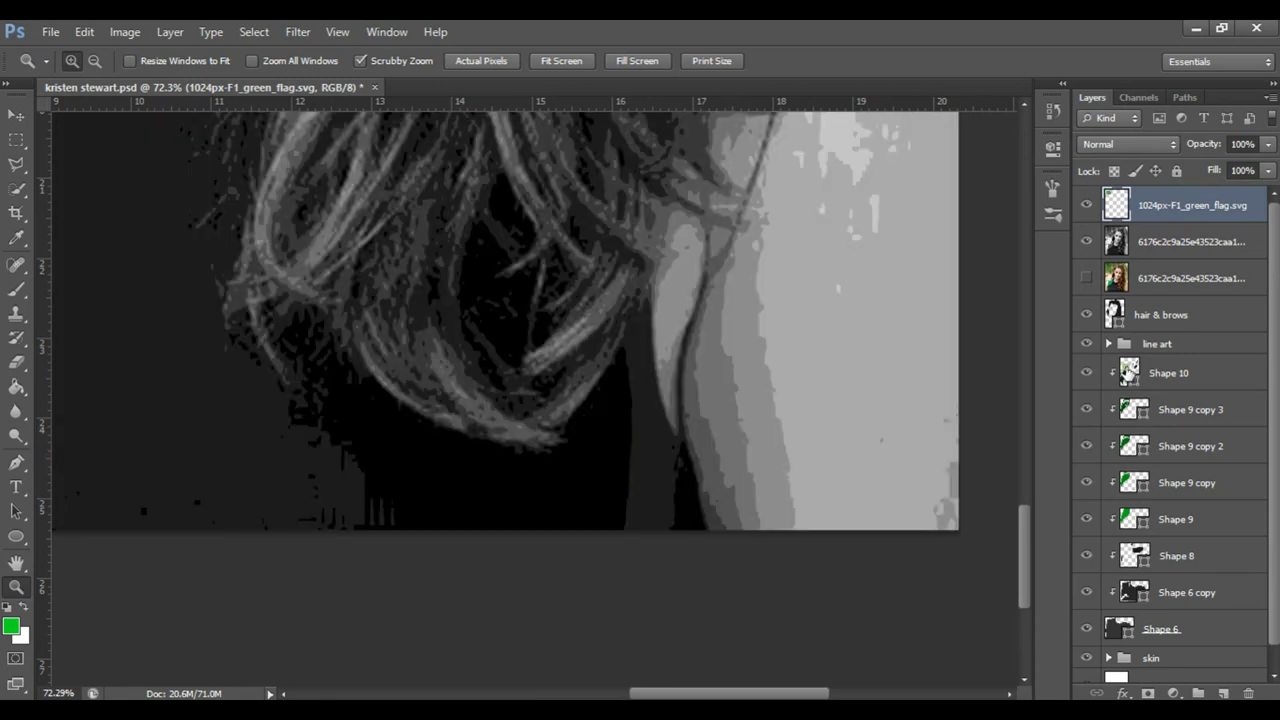
Step: Start a new shadow shape on the right strap above Shape 10
left_click(1168, 372)
left_click(1086, 242)
key("p")
left_click_drag(660, 539, 672, 507)
Step: Finish the right-strap shadow as Shape 11 with a dark green fill, clipped to the dress
left_click(681, 432)
left_click(728, 545)
left_click(660, 539)
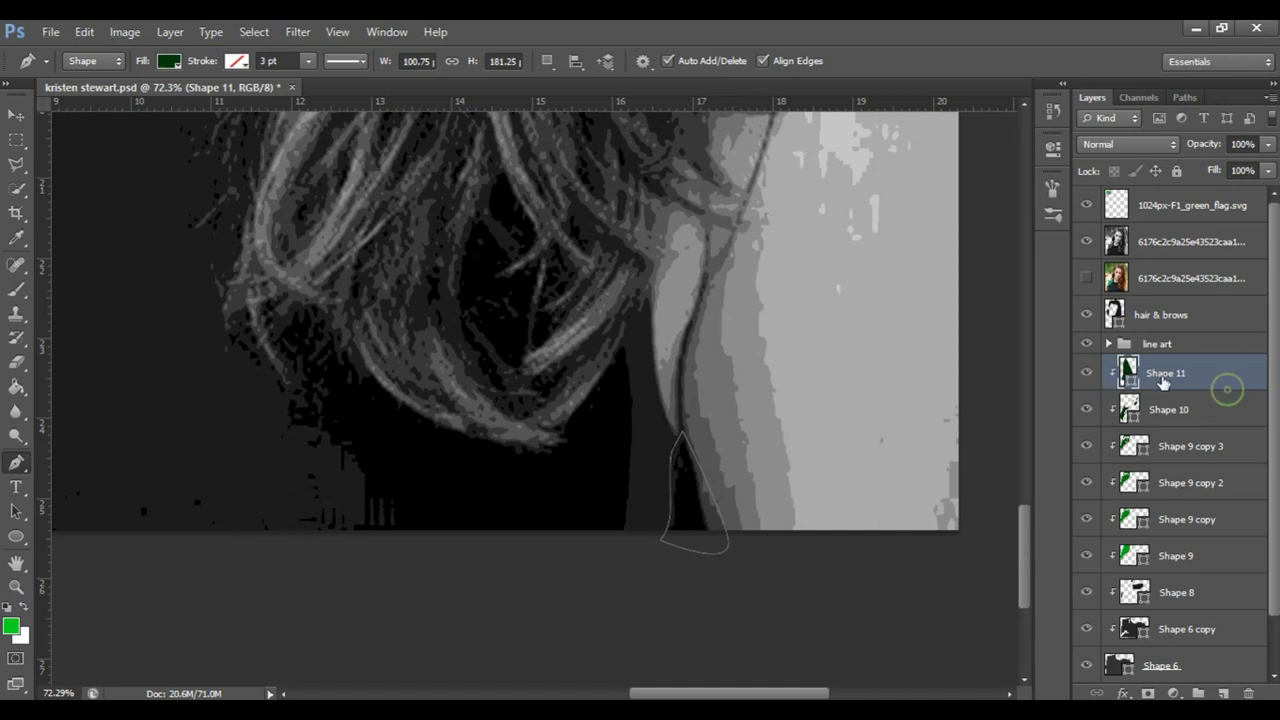
double_click(1113, 372)
left_click(1066, 249)
left_click(1200, 356, "alt")
left_click(1086, 242)
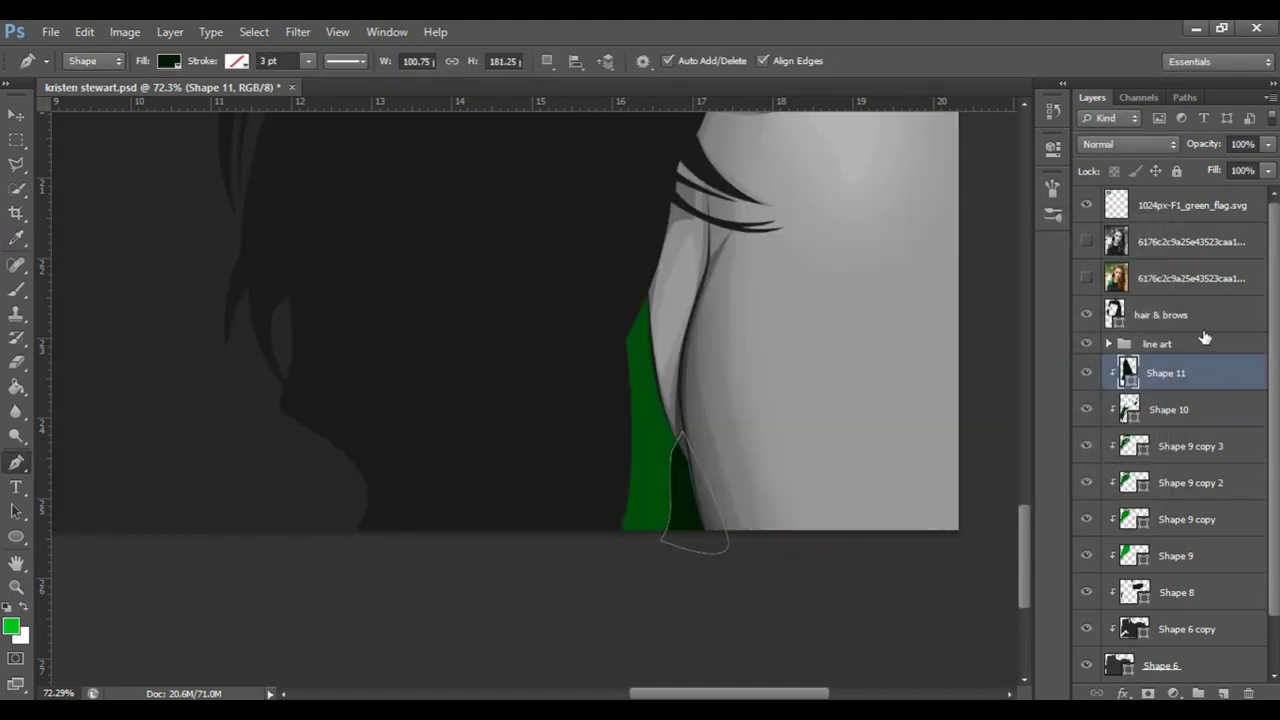
Step: Save the document and fit the whole portrait in view
key("ctrl+s")
key("ctrl+0")
left_click(1202, 241)
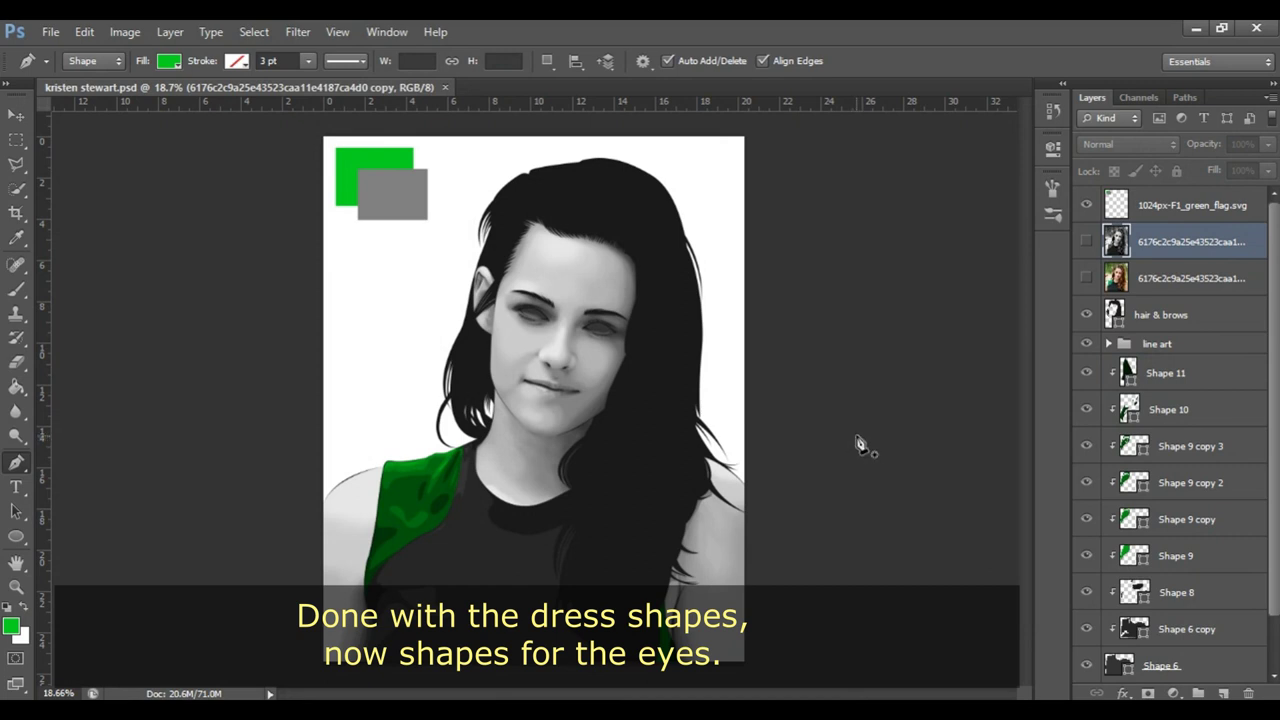
Step: Zoom in on the eyes and briefly check the colour reference photo
key("z")
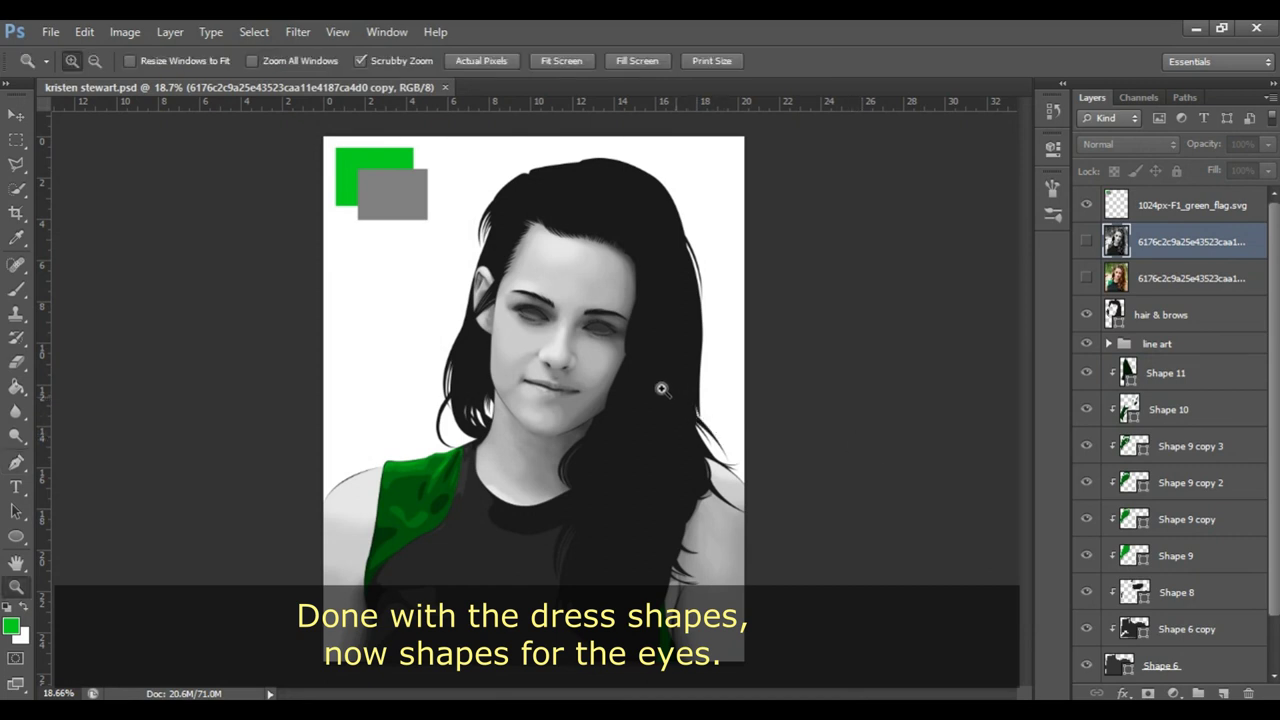
mouse_move(583, 290)
left_mouse_down()
mouse_move(673, 328)
mouse_move(900, 320)
left_mouse_up()
left_click(1087, 278)
left_click(1087, 278)
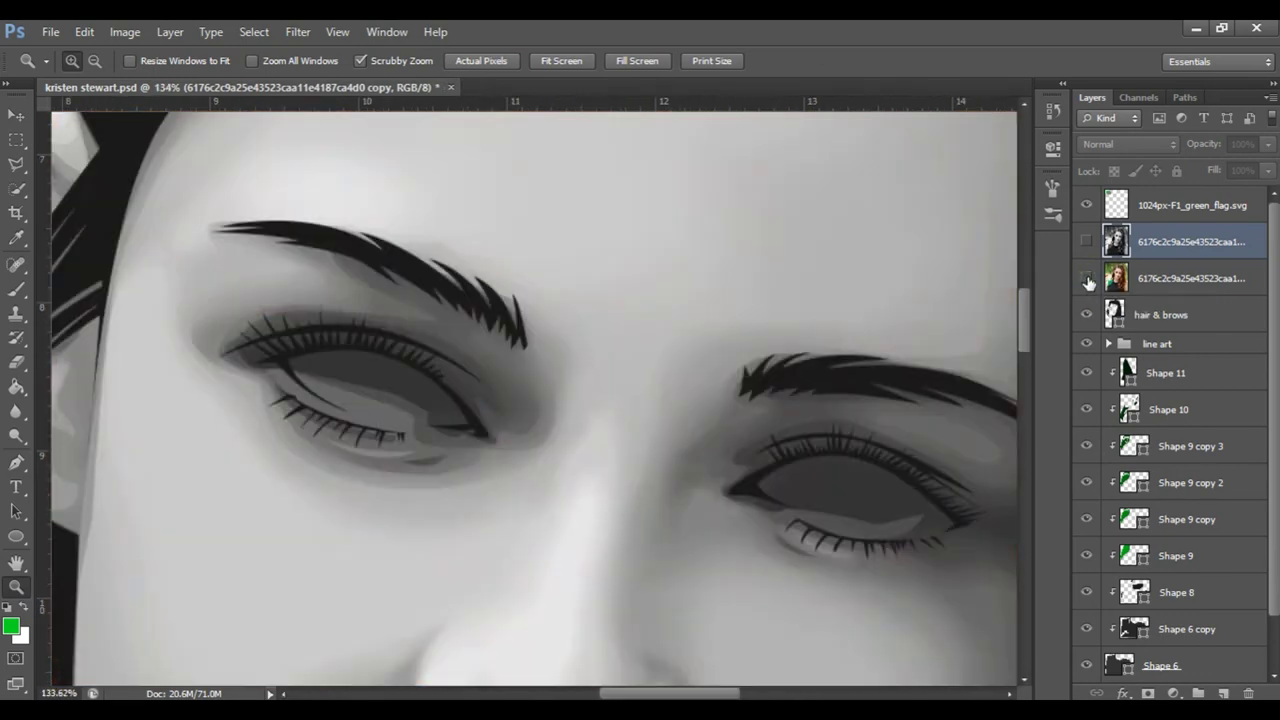
Step: Group layers Shape 11 through Shape 6 with Ctrl+G and name the group 'dress'
left_click(1228, 378)
left_click(1223, 633, "shift")
key("ctrl+g")
double_click(1156, 366)
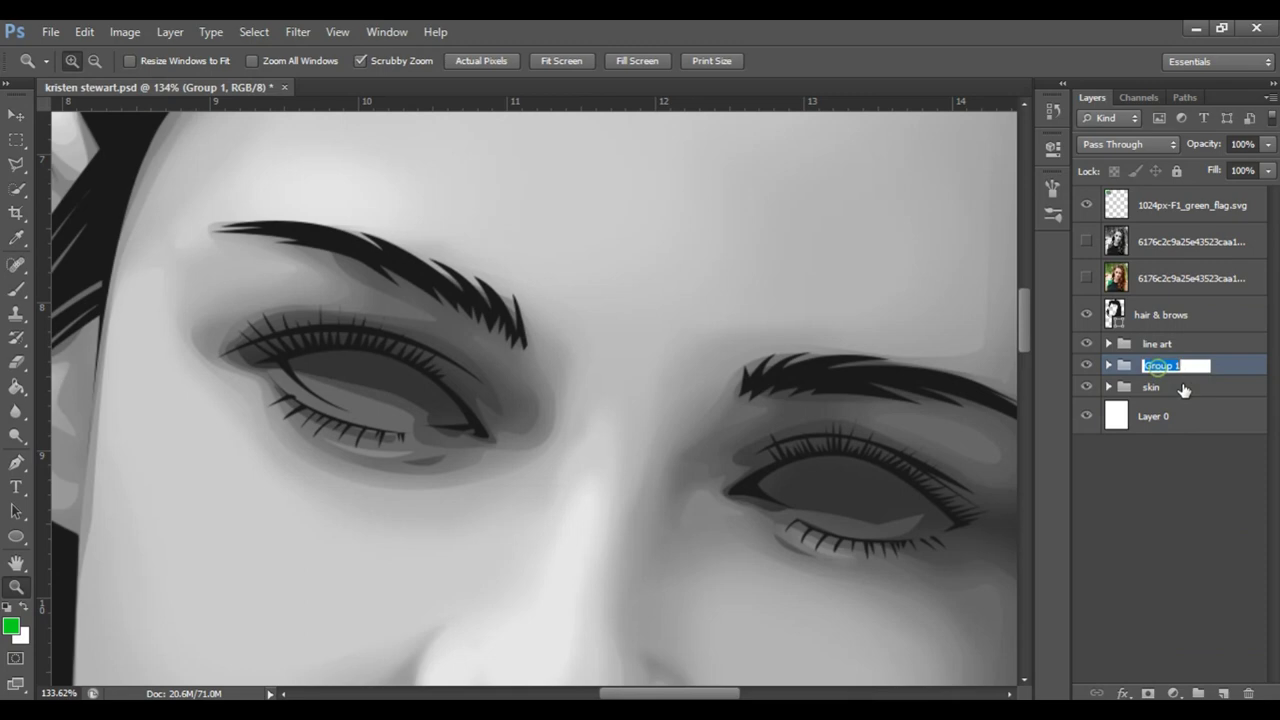
type("dress")
key("Return")
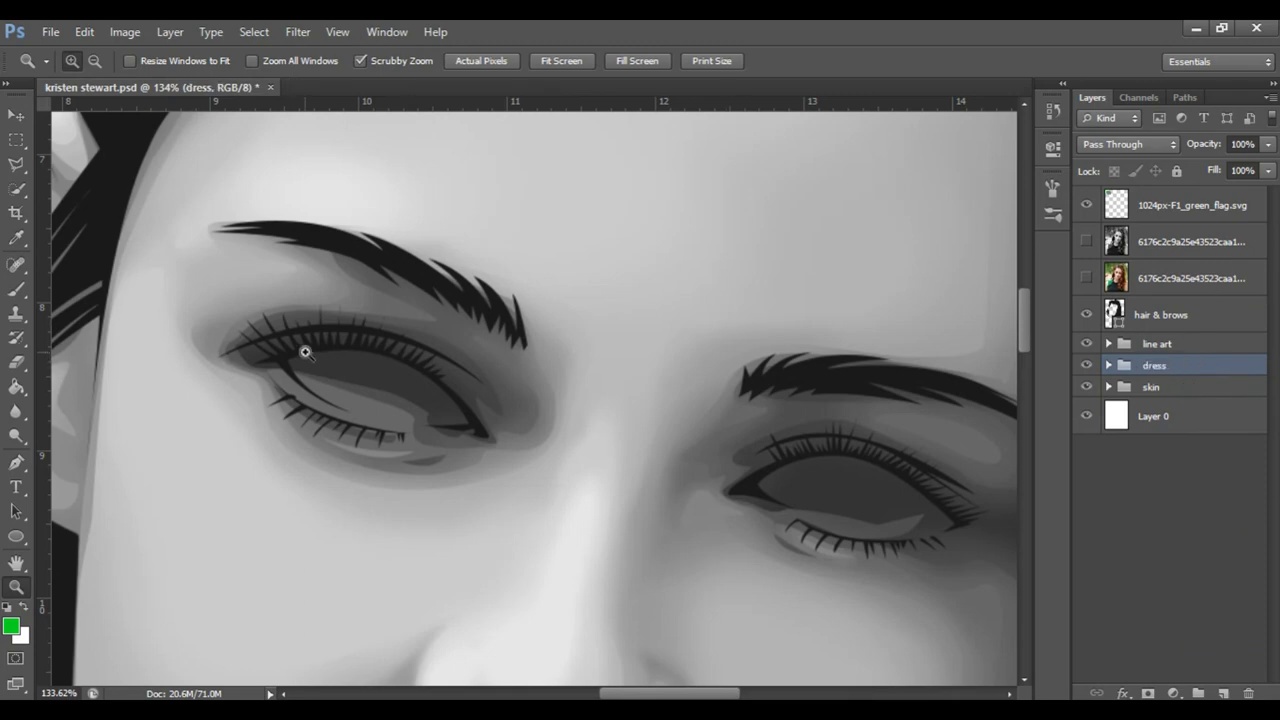
Step: Compare against both reference photos and select Shape 3 inside the expanded skin group
left_click(1087, 241)
left_click(1087, 278)
scroll(700, 371, "down", 3)
scroll(586, 374, "up", 5)
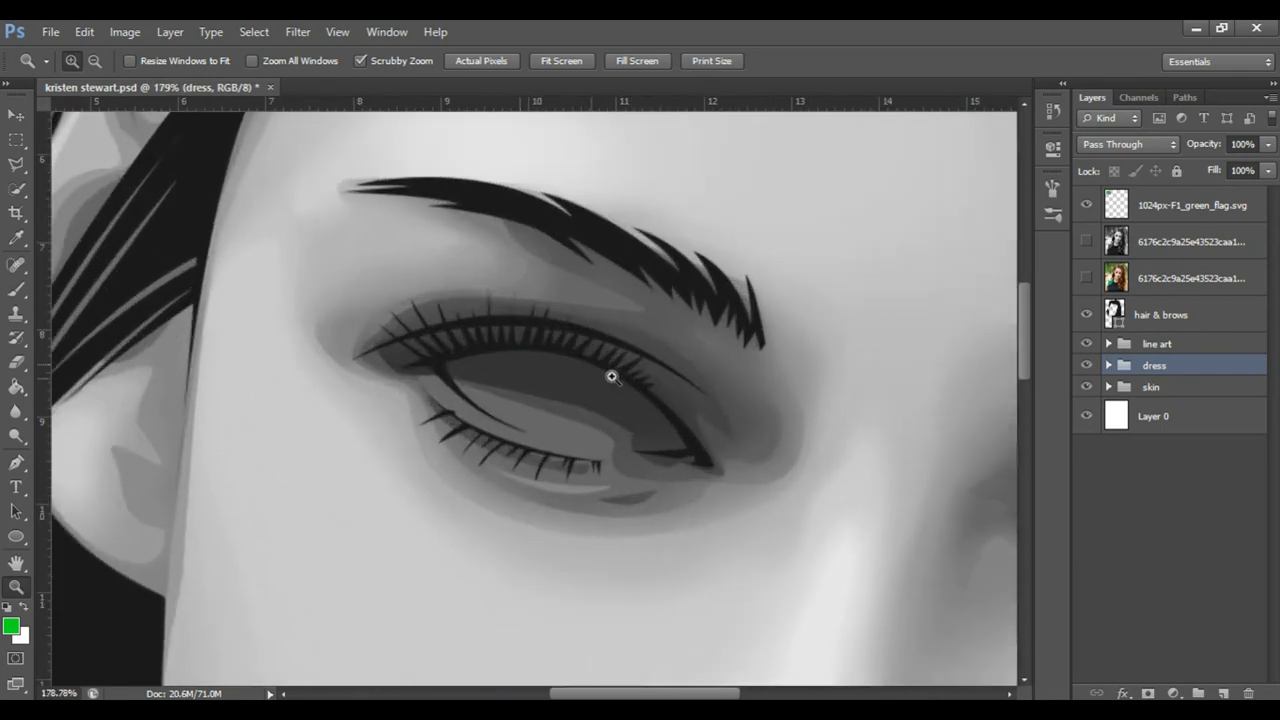
left_click(1108, 387)
left_click(1146, 487)
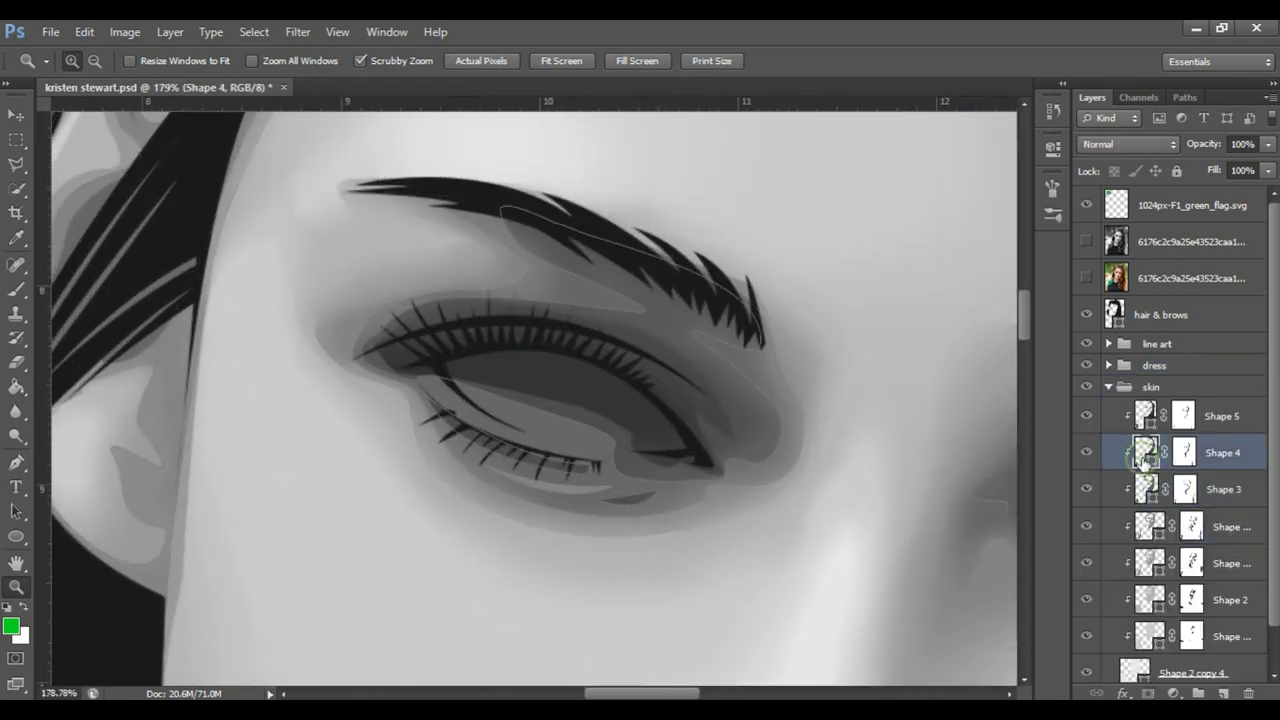
key("p")
Step: Check the path combining options, collapse the skin group, and reset colours to black and white
left_click(545, 60)
left_click(594, 104)
left_click(435, 393)
left_click(560, 447)
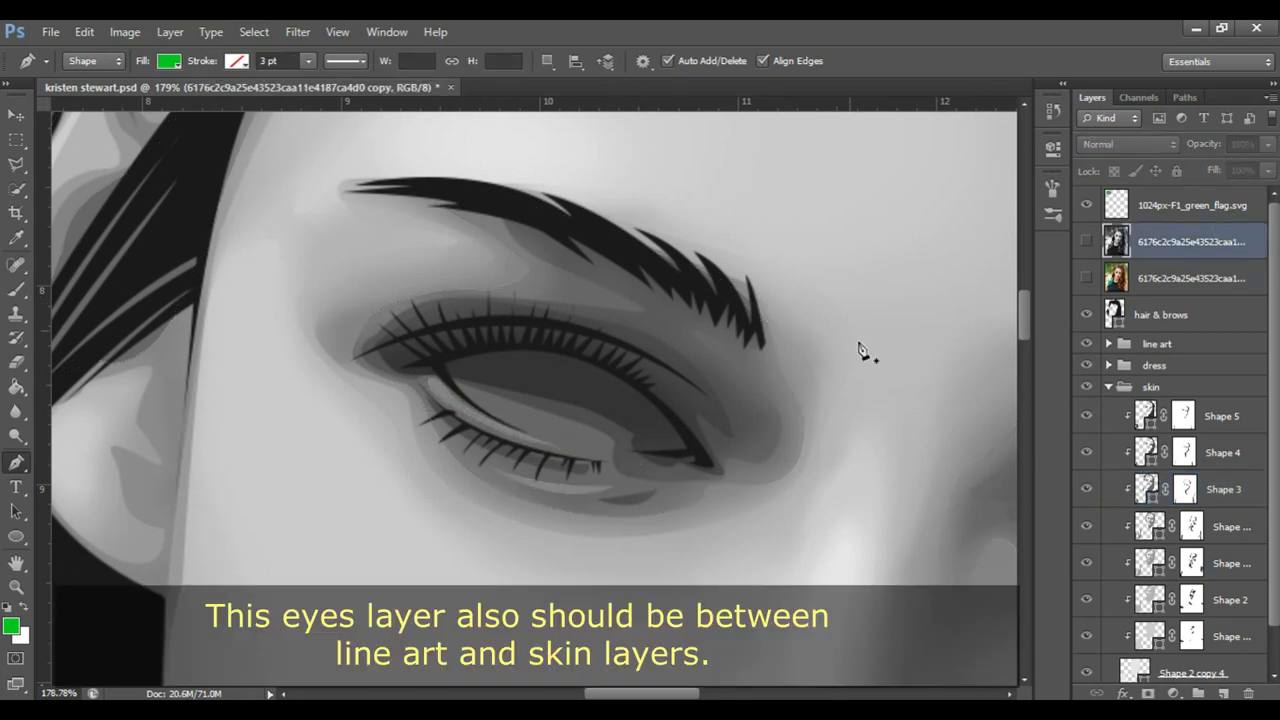
left_click(1108, 387)
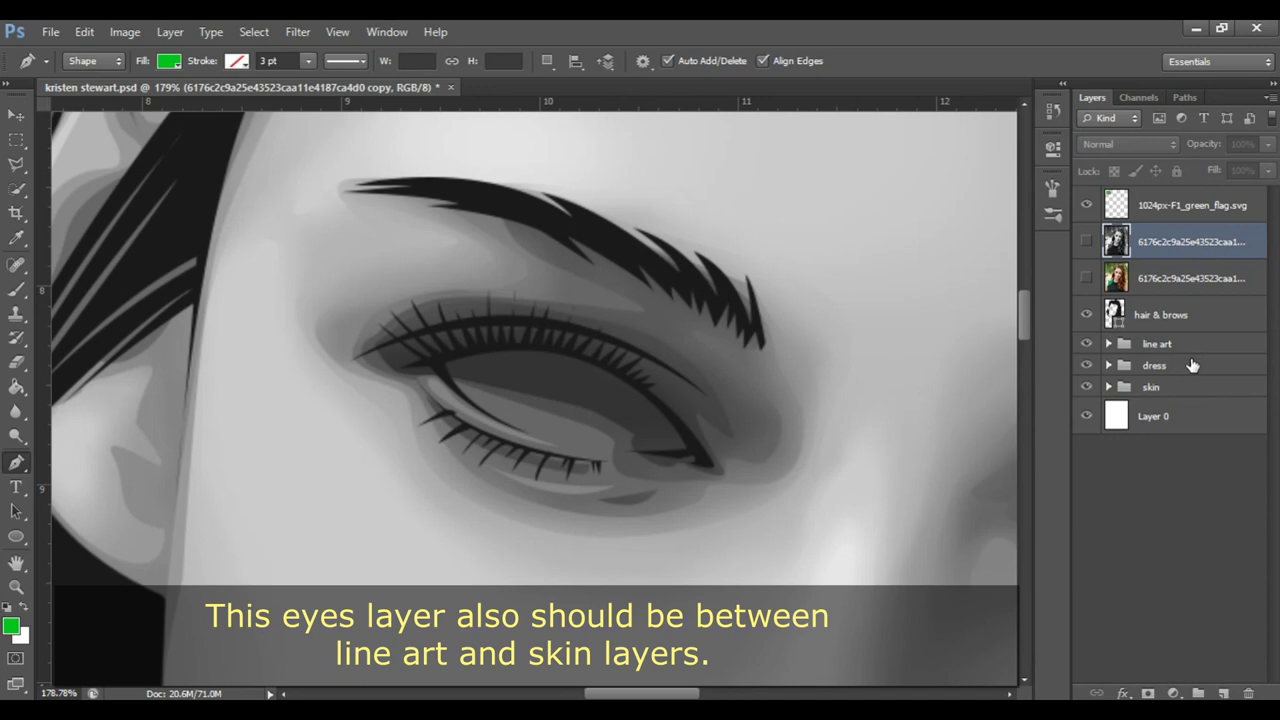
left_click(1192, 366)
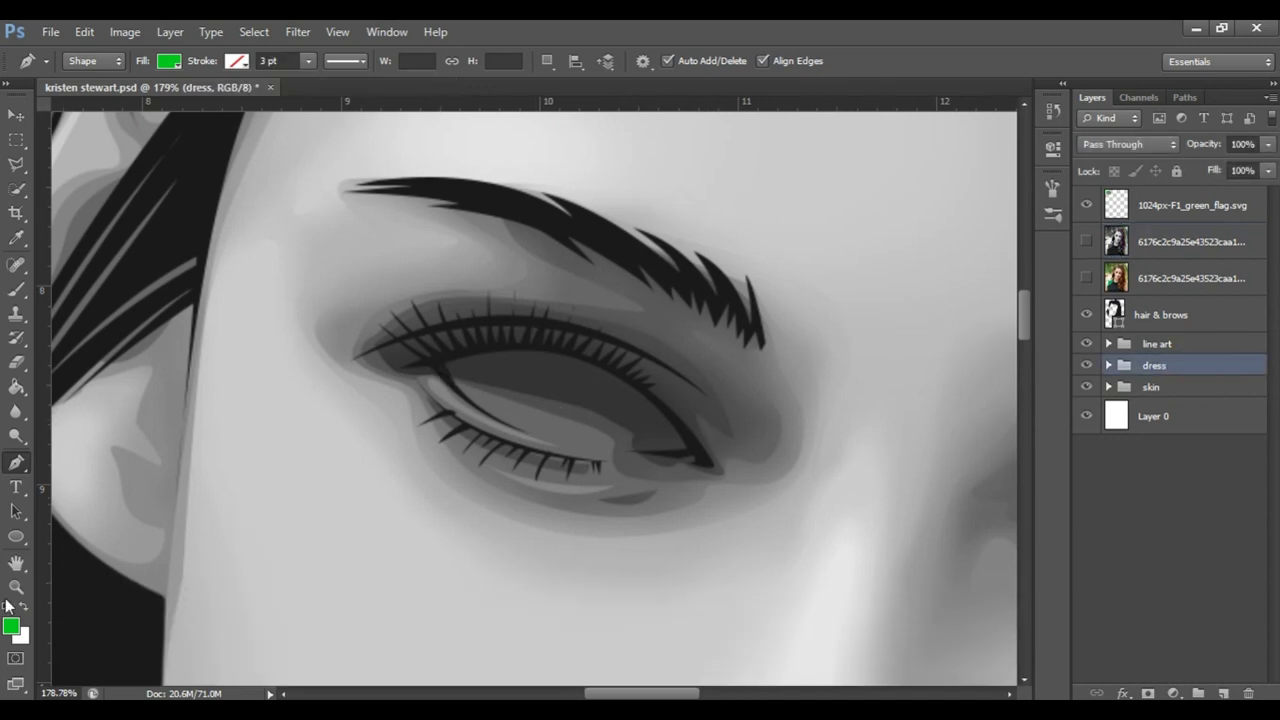
left_click(9, 609)
Step: Set the foreground colour to a light gray at 90% brightness
left_click(12, 626)
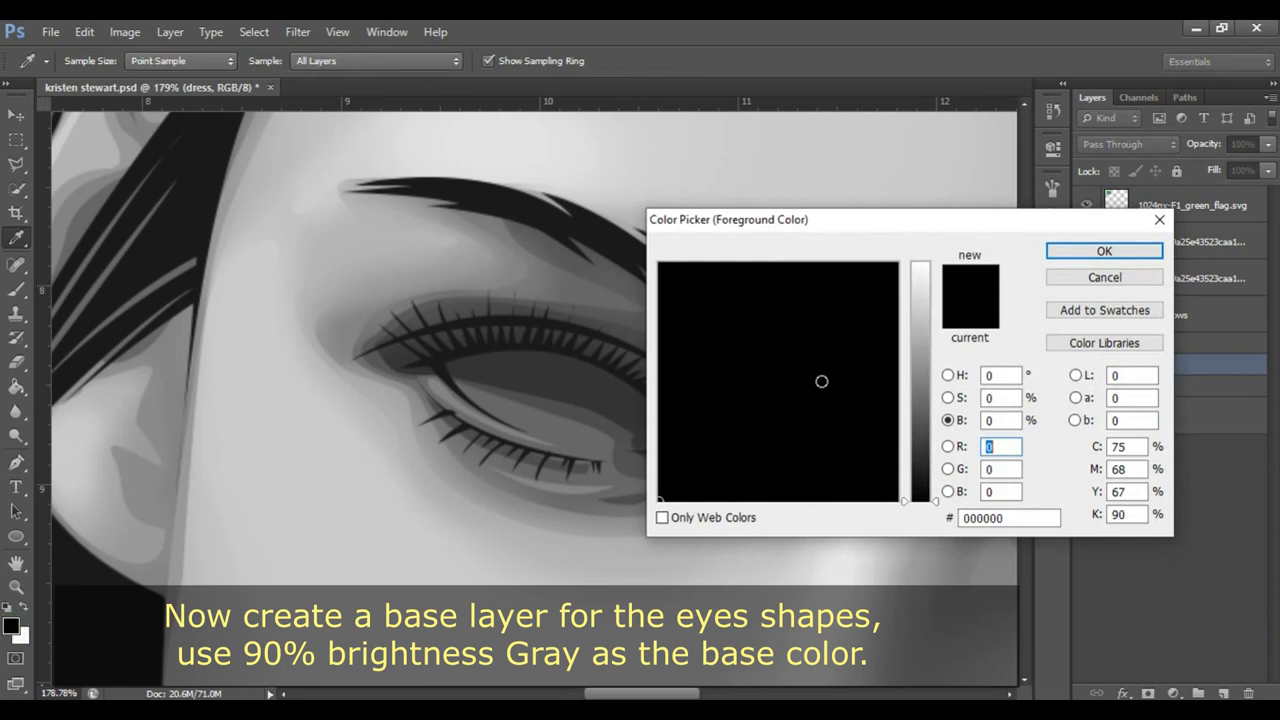
left_click(1008, 420)
type("90")
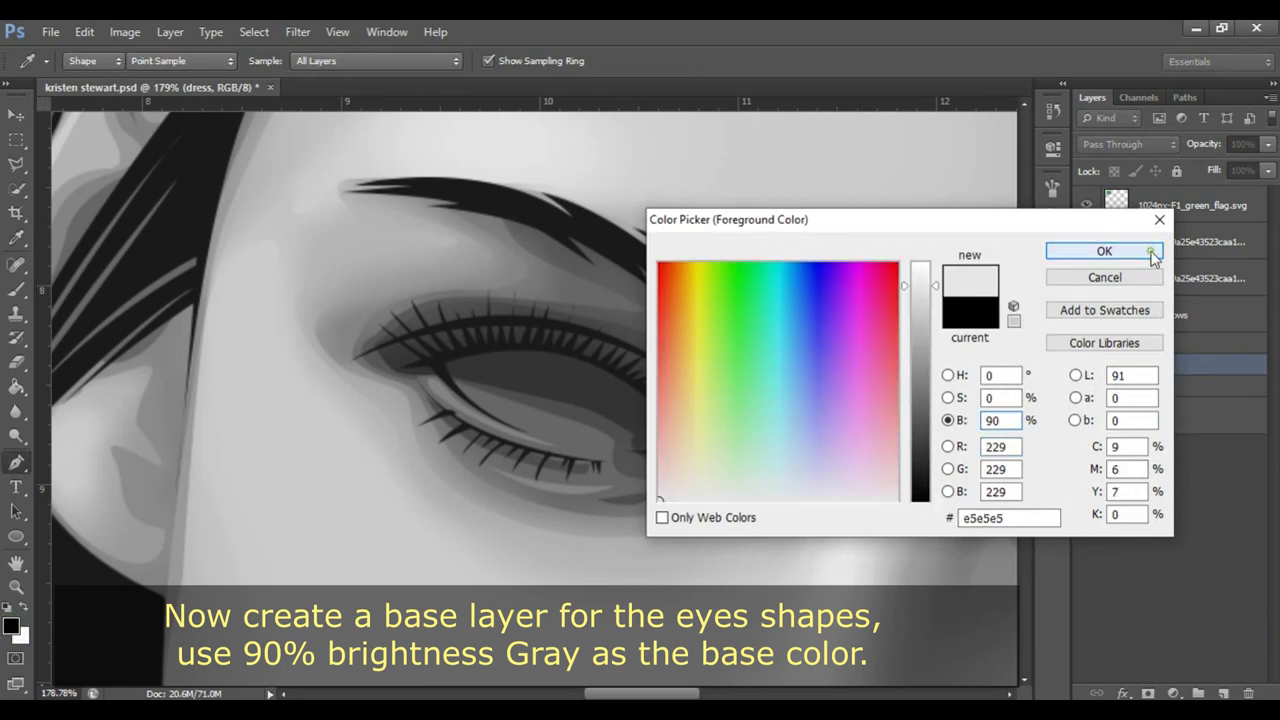
left_click(1150, 251)
Step: Trace the first almond-shaped eye white with the Pen tool and close it
key("p")
left_click(436, 359)
left_click(530, 434)
left_click(603, 457)
left_click(688, 454)
left_click_drag(594, 360, 531, 337)
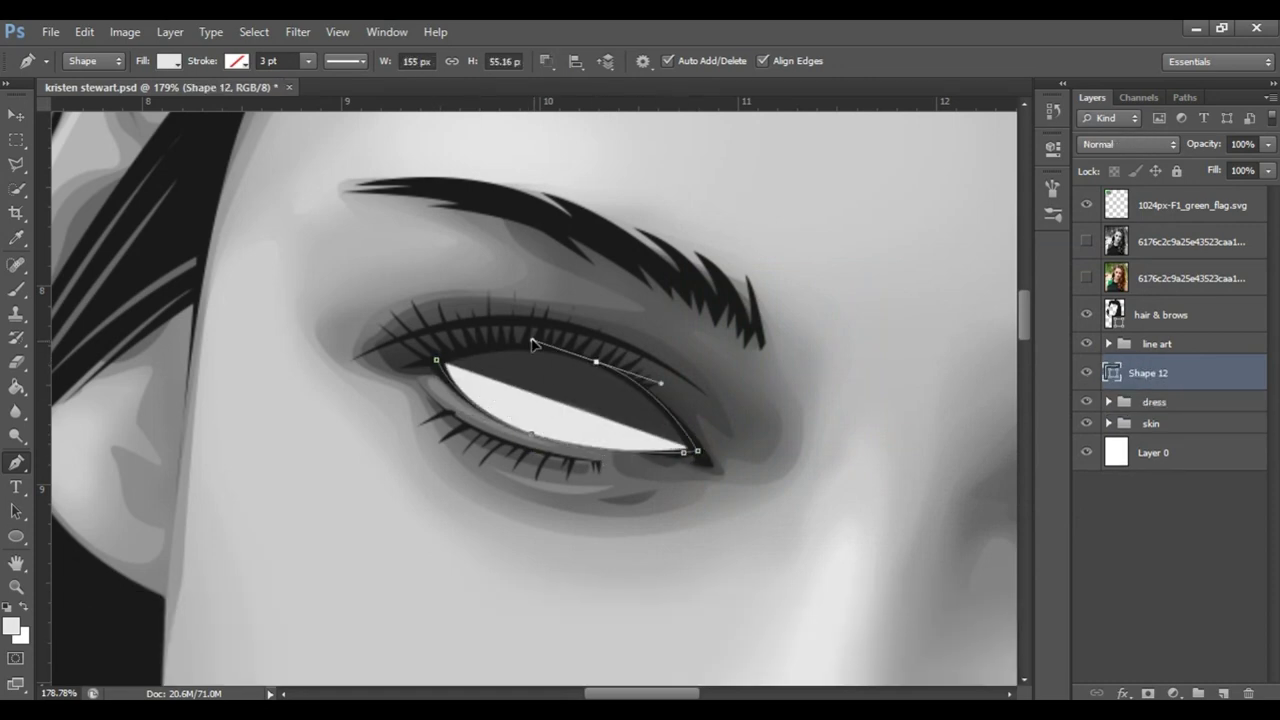
left_click(436, 359)
Step: Trace the right eye's white with curved anchors along the upper and lower lids
left_click_drag(784, 509, 380, 449)
left_click(658, 468)
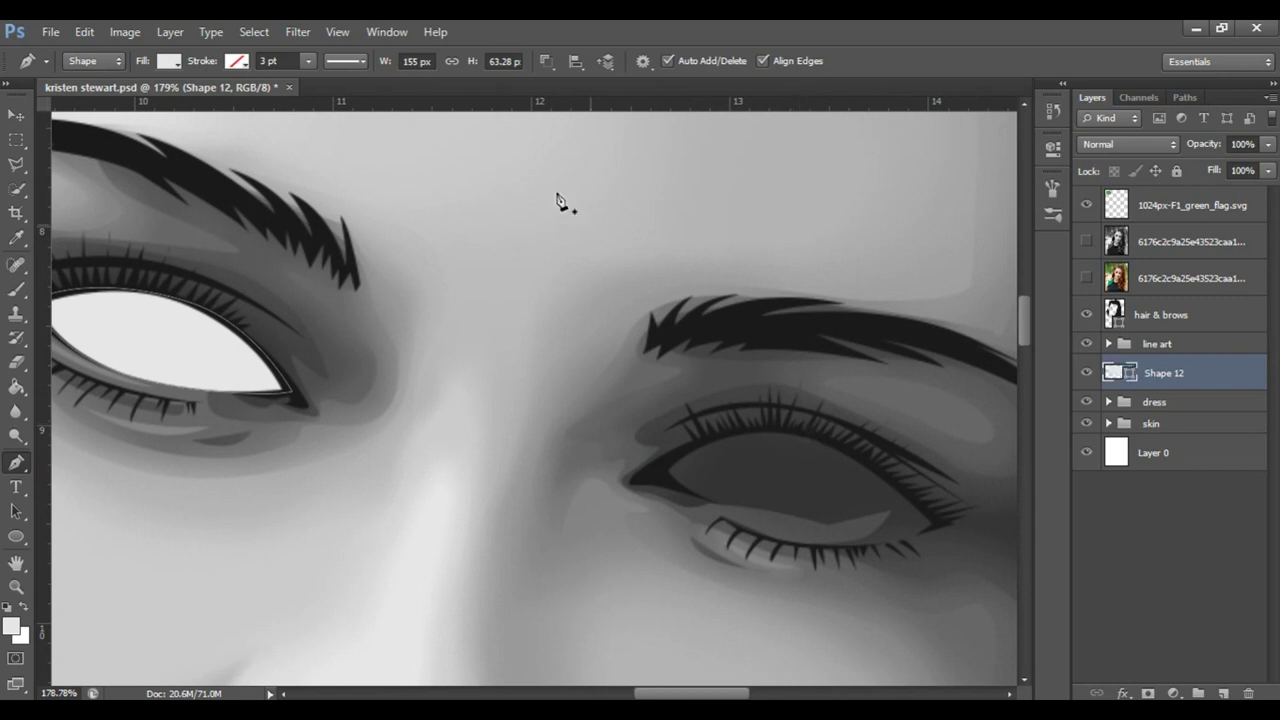
left_click_drag(809, 435, 897, 472)
left_click_drag(937, 523, 945, 531)
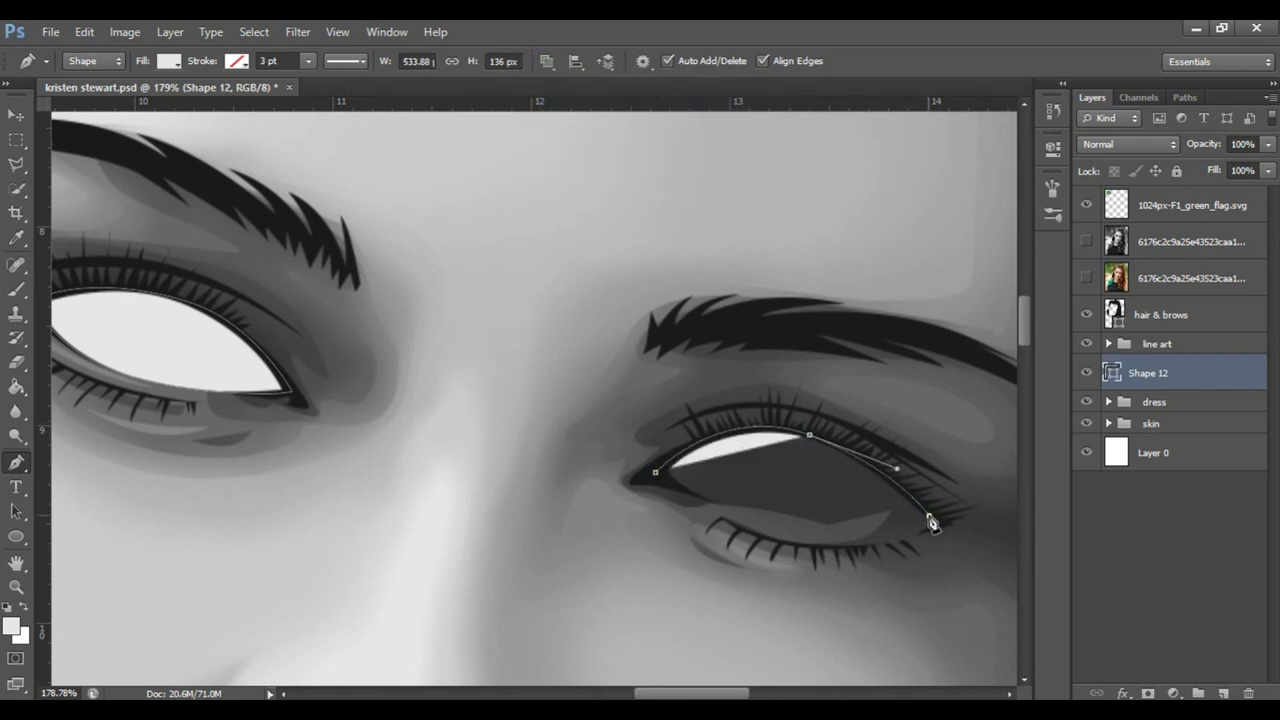
left_click(1086, 277)
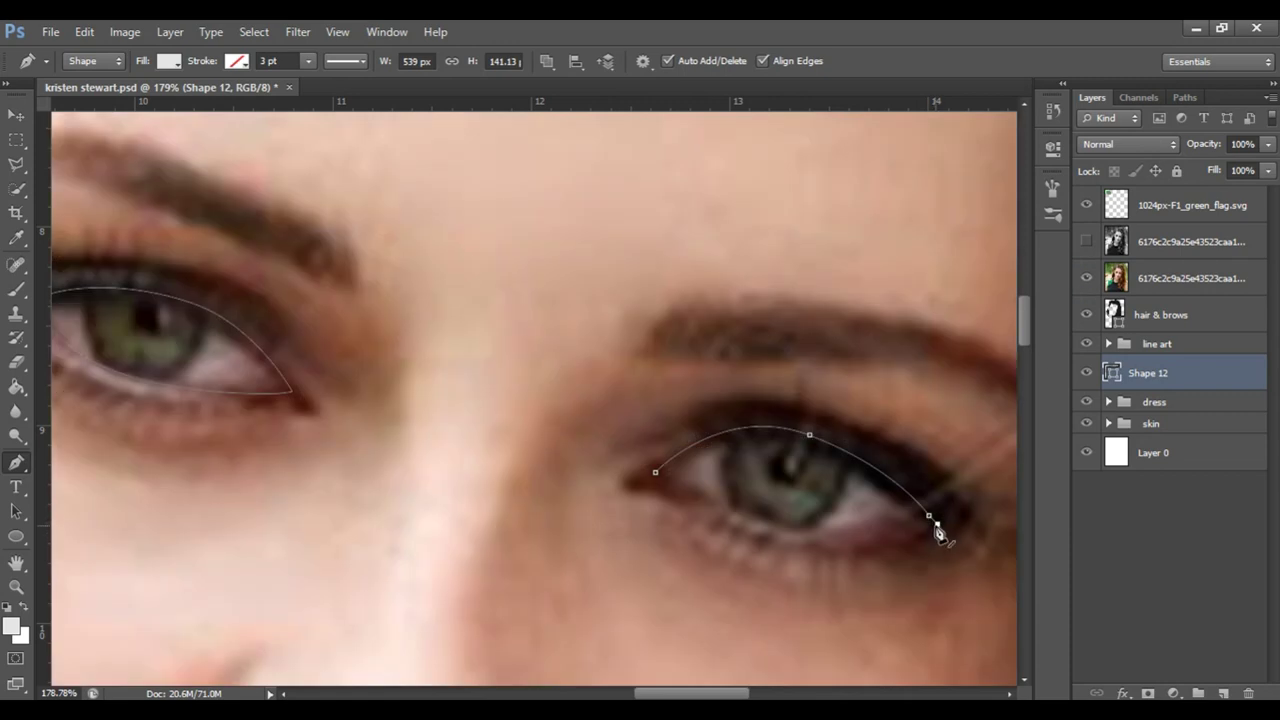
left_click_drag(930, 518, 852, 531)
left_click_drag(762, 520, 711, 505)
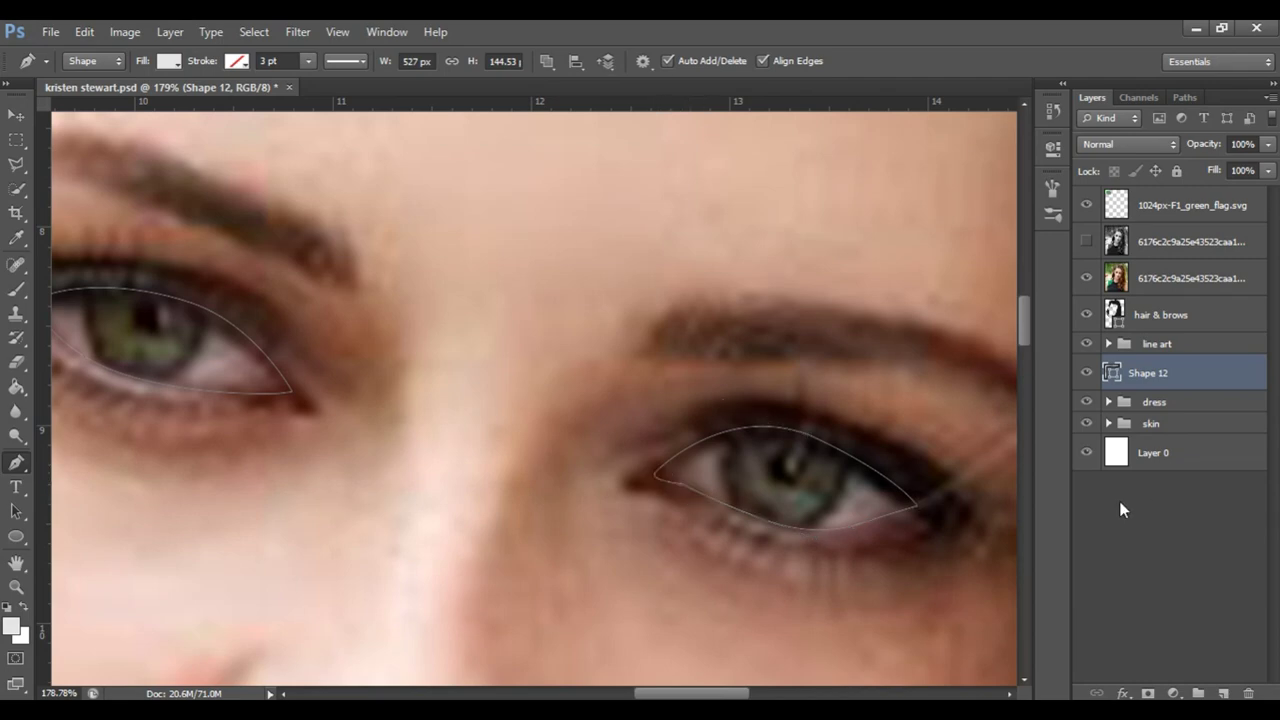
mouse_move(854, 428)
left_mouse_down()
mouse_move(714, 423)
mouse_move(808, 411)
left_mouse_up()
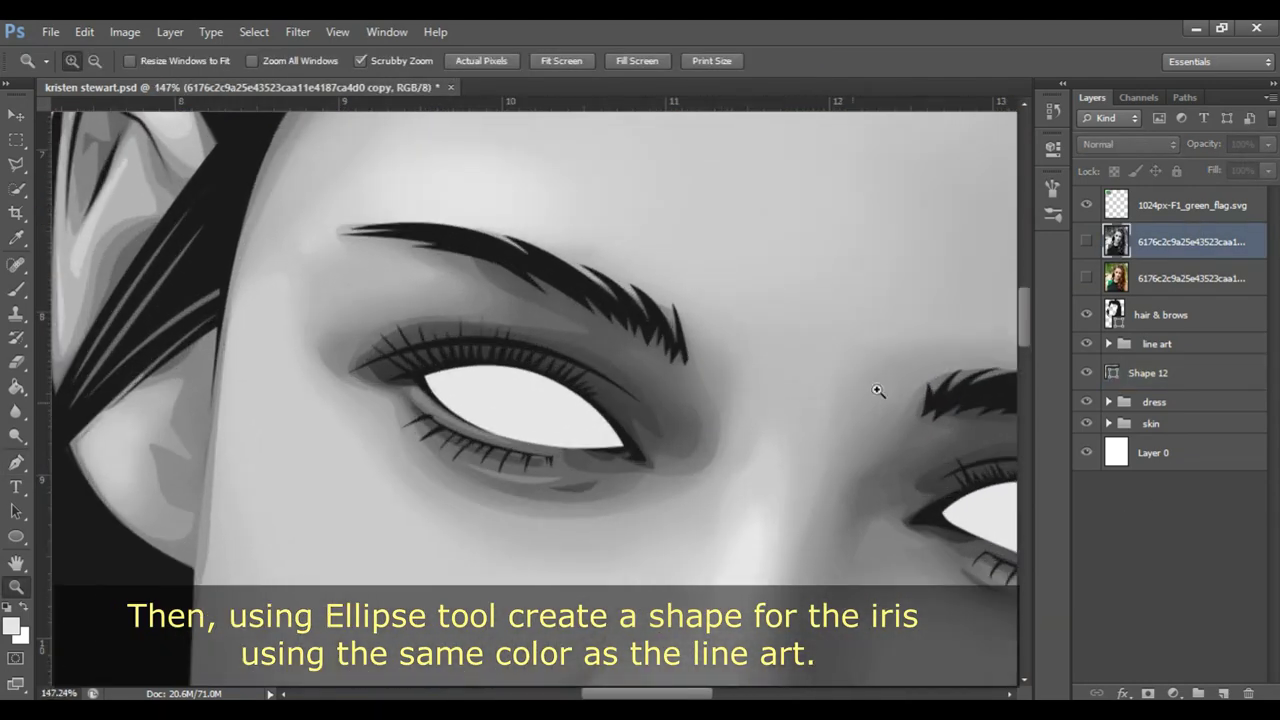
Step: Select the eye-whites layer Shape 12 and add a new layer above it
left_click(1087, 241)
left_click(1087, 241)
left_click(1087, 278)
mouse_move(658, 366)
left_mouse_down()
mouse_move(609, 357)
mouse_move(794, 408)
mouse_move(829, 400)
left_mouse_up()
left_click(1176, 373)
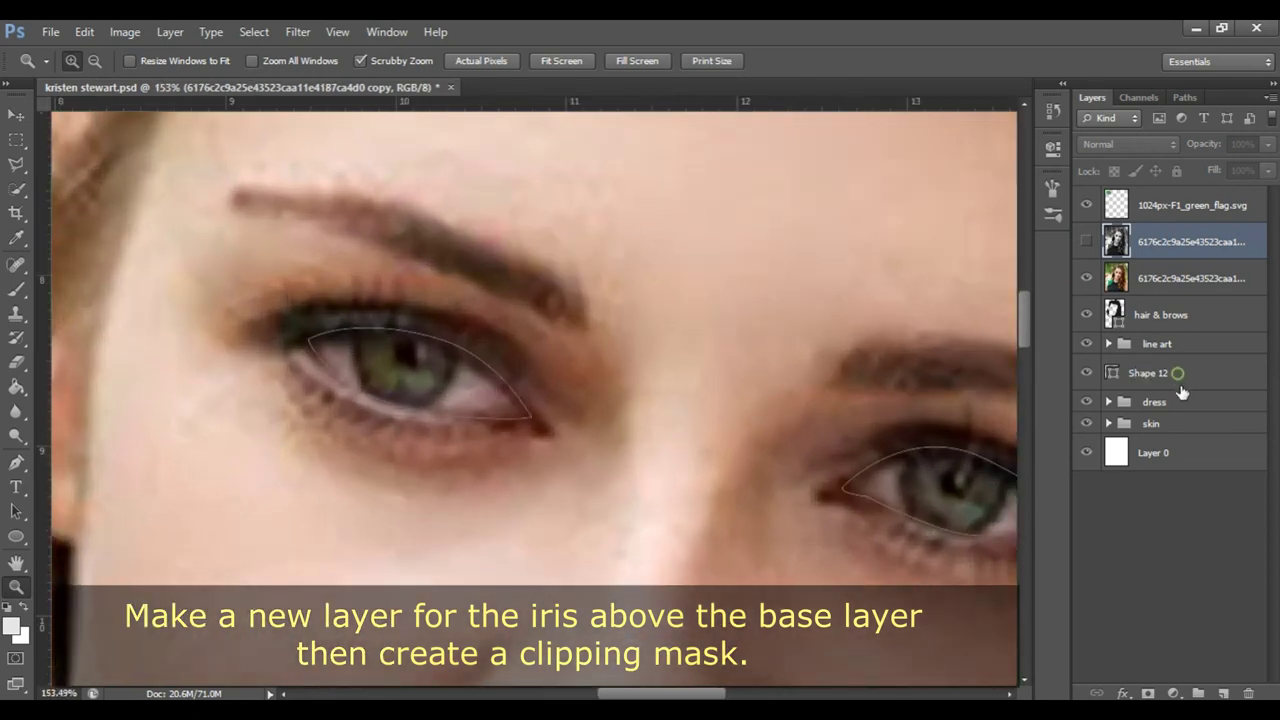
left_click(1225, 692)
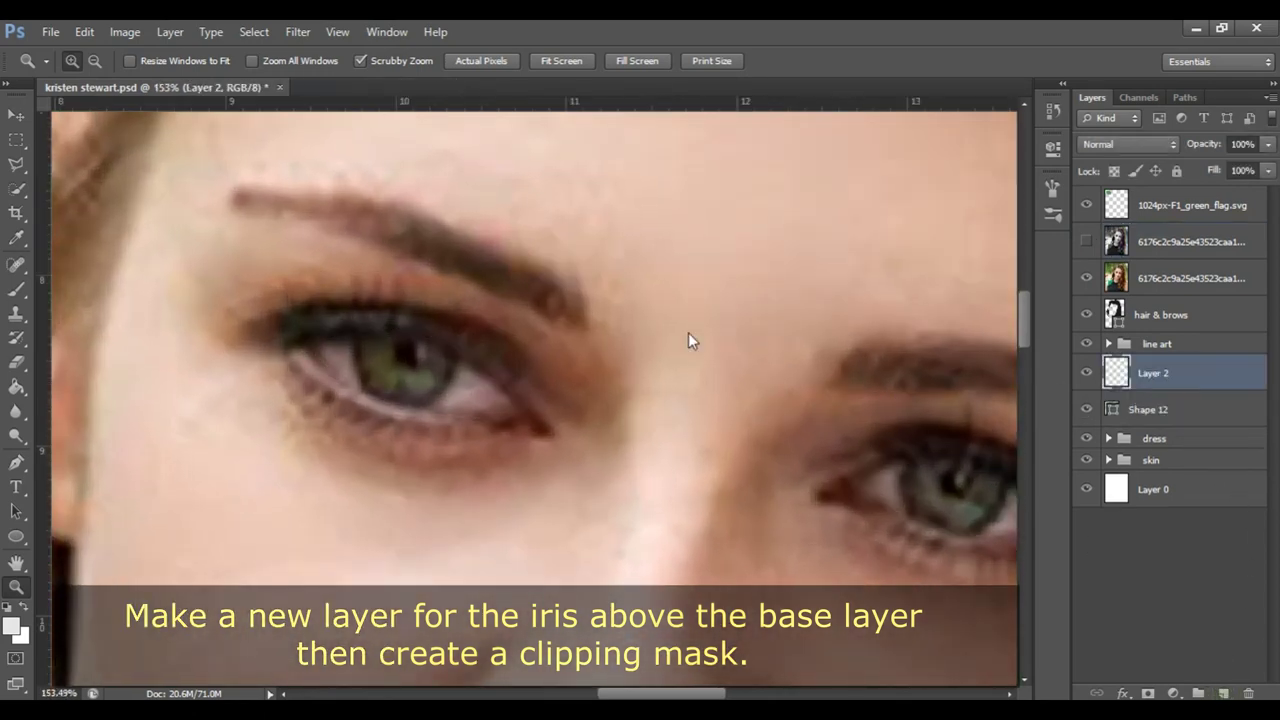
Step: Draw a 71 px circle shape over the left iris with the Ellipse tool
key("v")
left_click(16, 536)
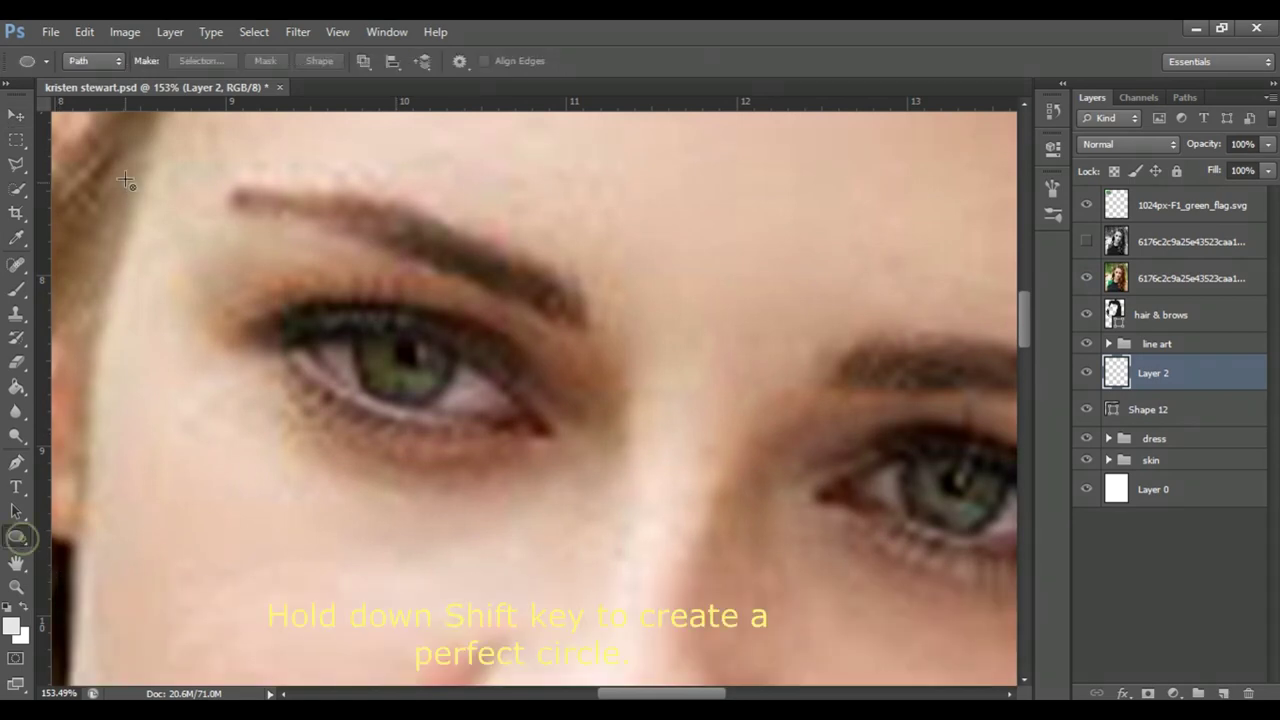
left_click(103, 62)
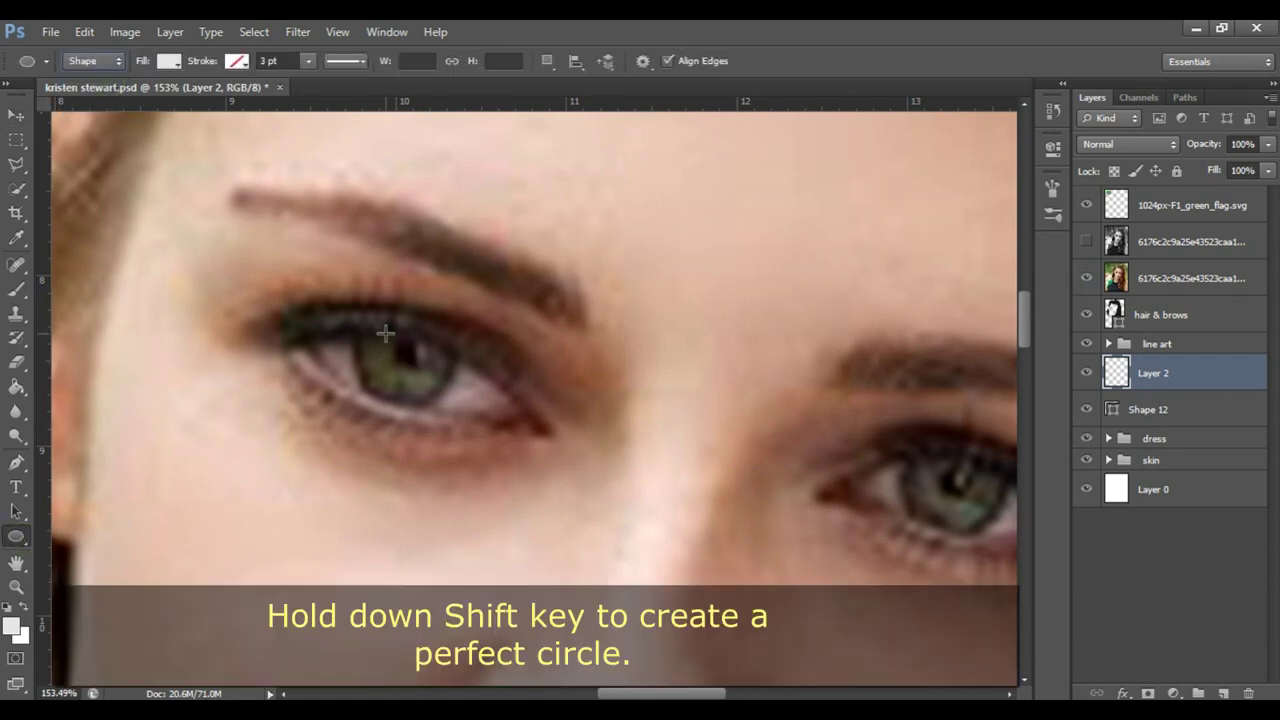
left_click_drag(355, 302, 456, 407)
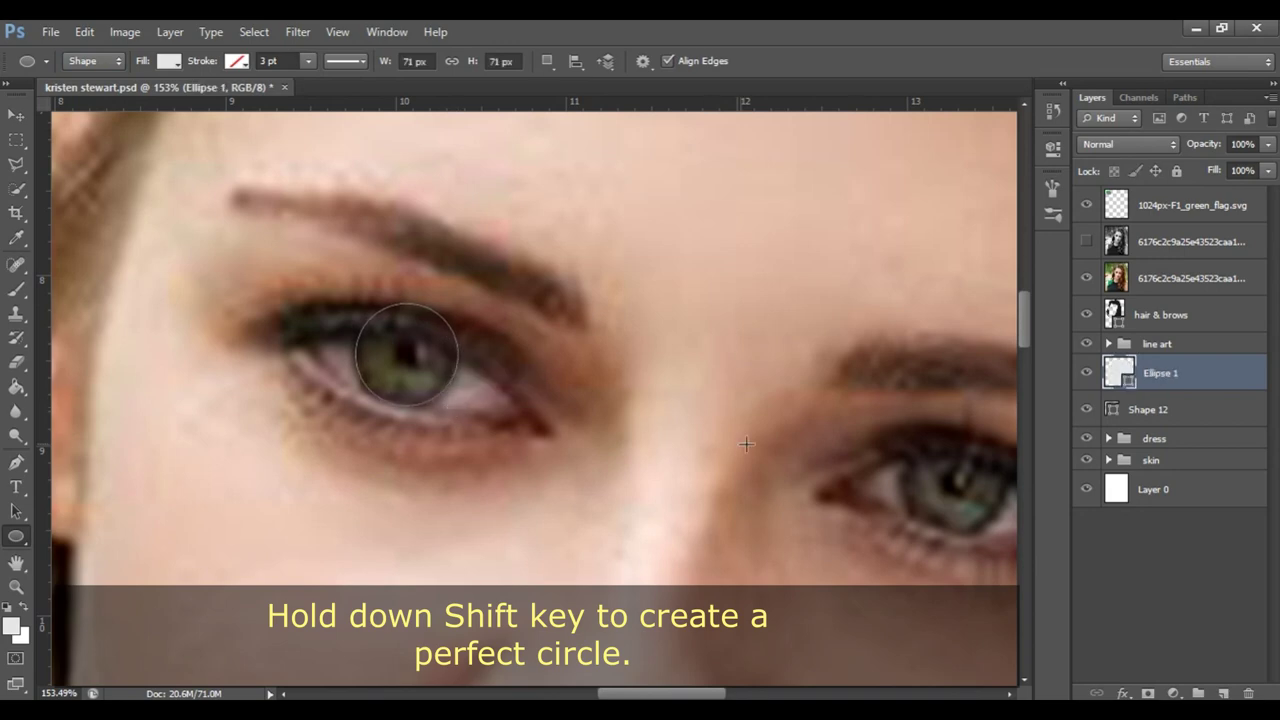
key("v")
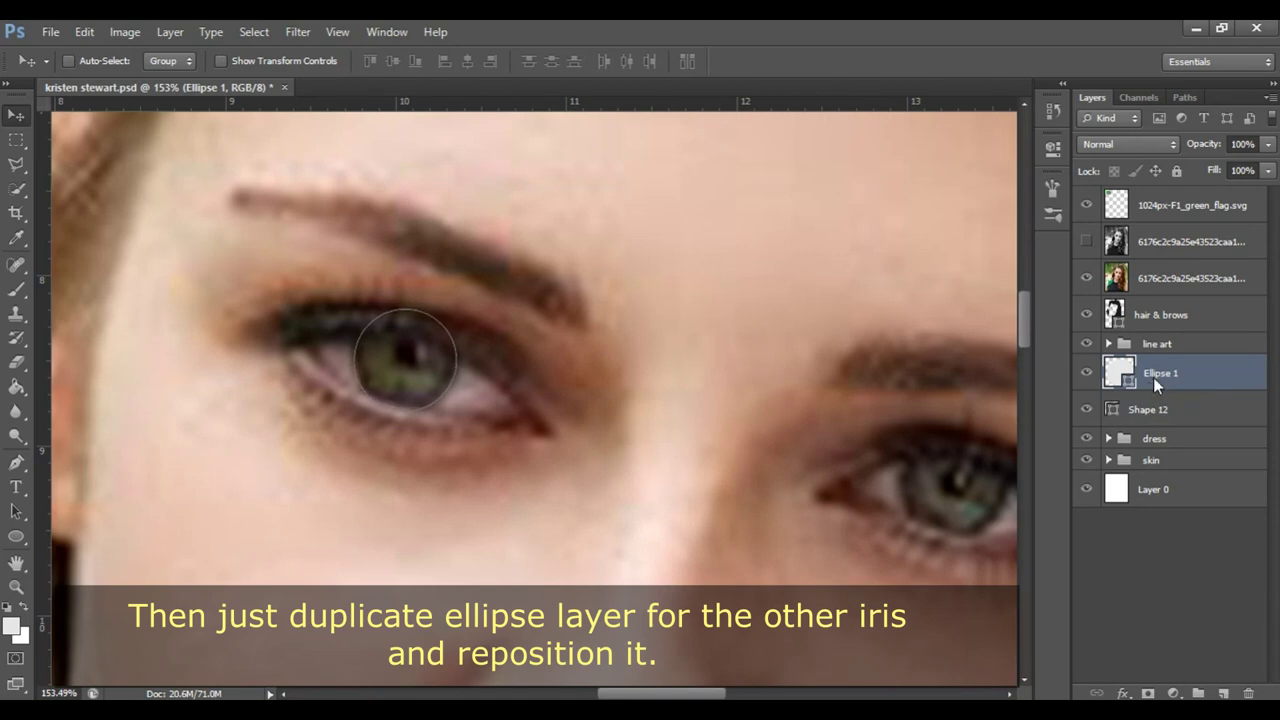
Step: Fill the Ellipse 1 iris circle with dark grey at 10% brightness
key("i")
double_click(1120, 374)
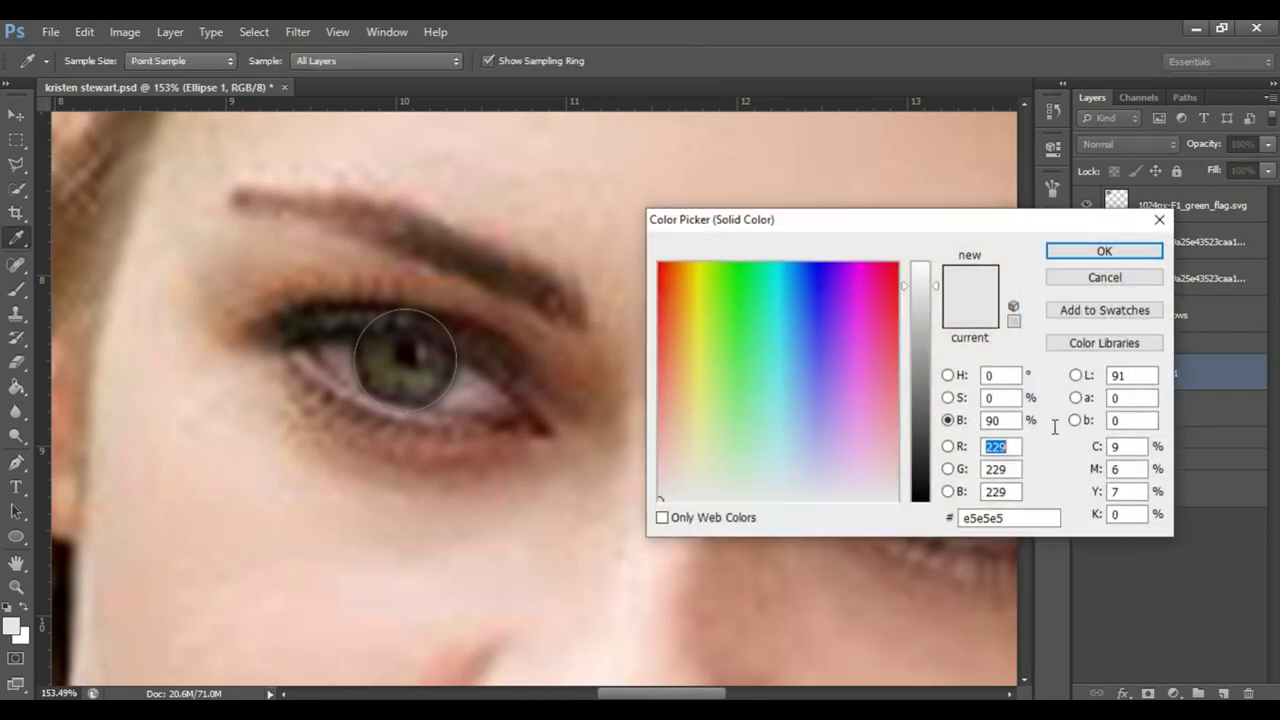
left_click(1000, 420)
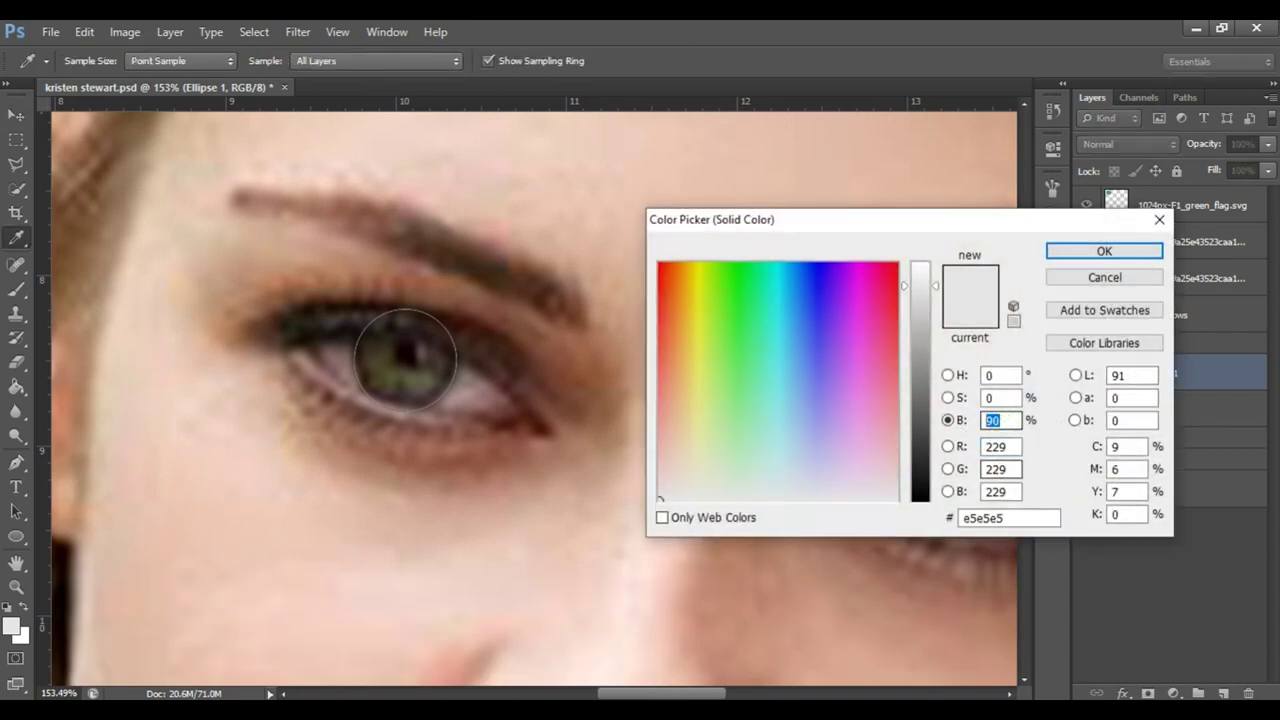
type("10")
key("Return")
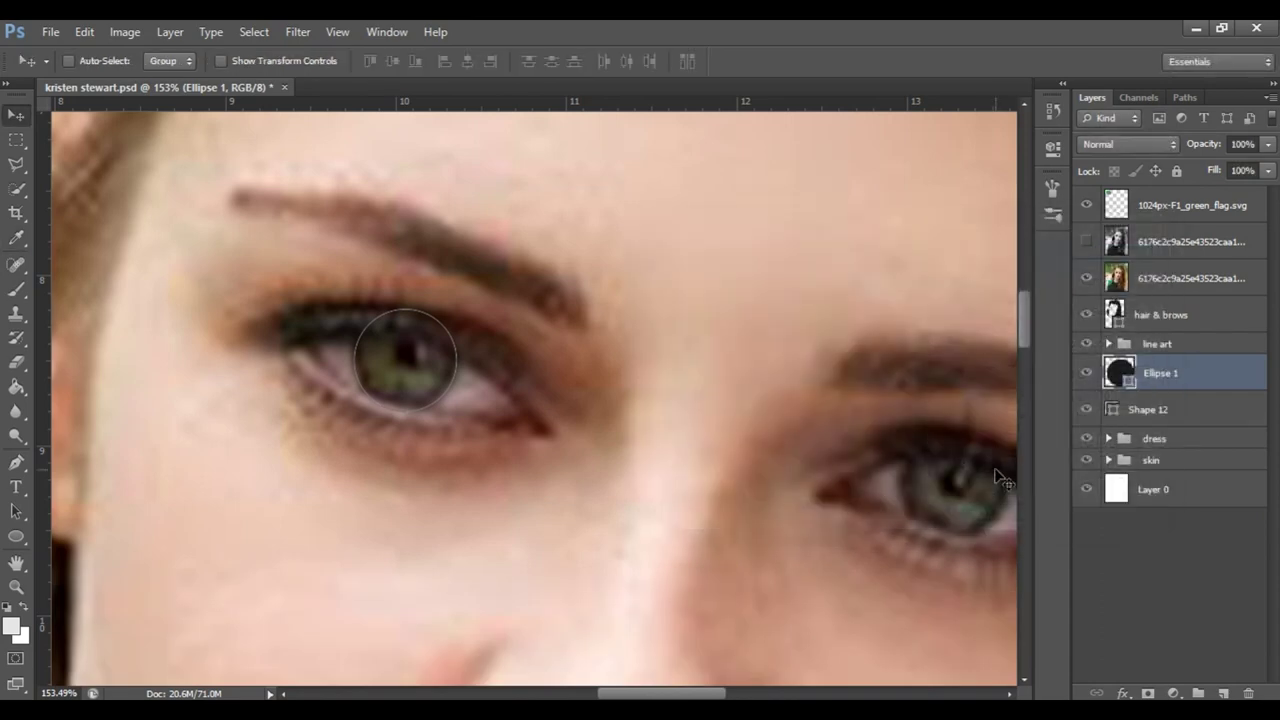
Step: Duplicate the iris circle and position the copy over the right eye's iris
key("ctrl+j")
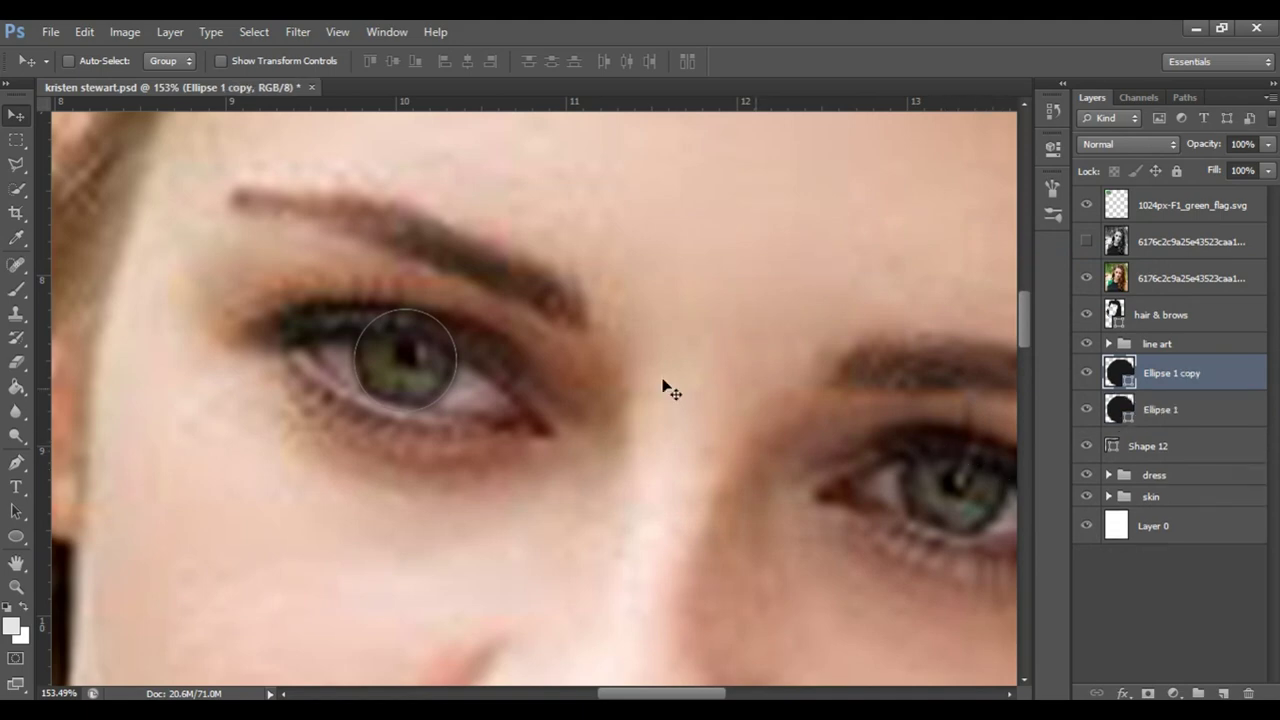
mouse_move(425, 360)
left_mouse_down()
mouse_move(977, 488)
mouse_move(966, 482)
left_mouse_up()
left_click_drag(743, 443, 590, 438)
key("Down")
key("Left")
key("Down")
key("Down")
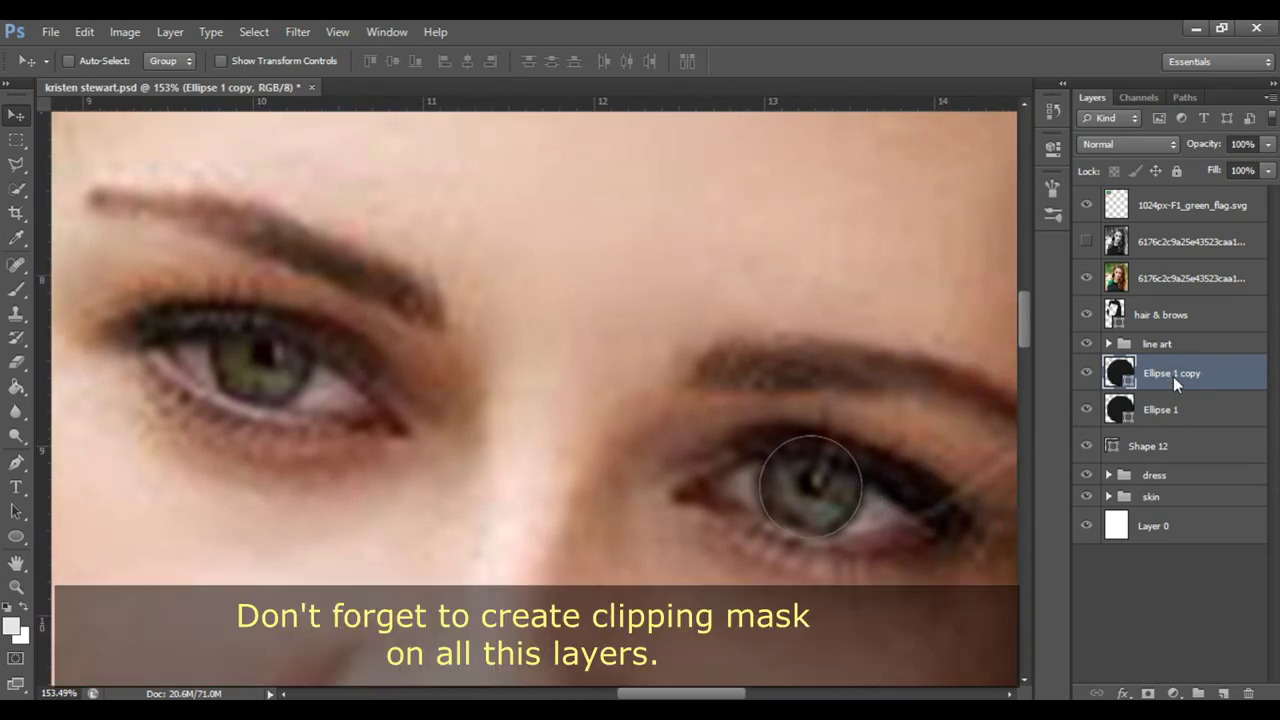
Step: Clip both iris circles to the eye-white shape, with the reference photo hidden
left_click(1088, 278)
left_click(1180, 256)
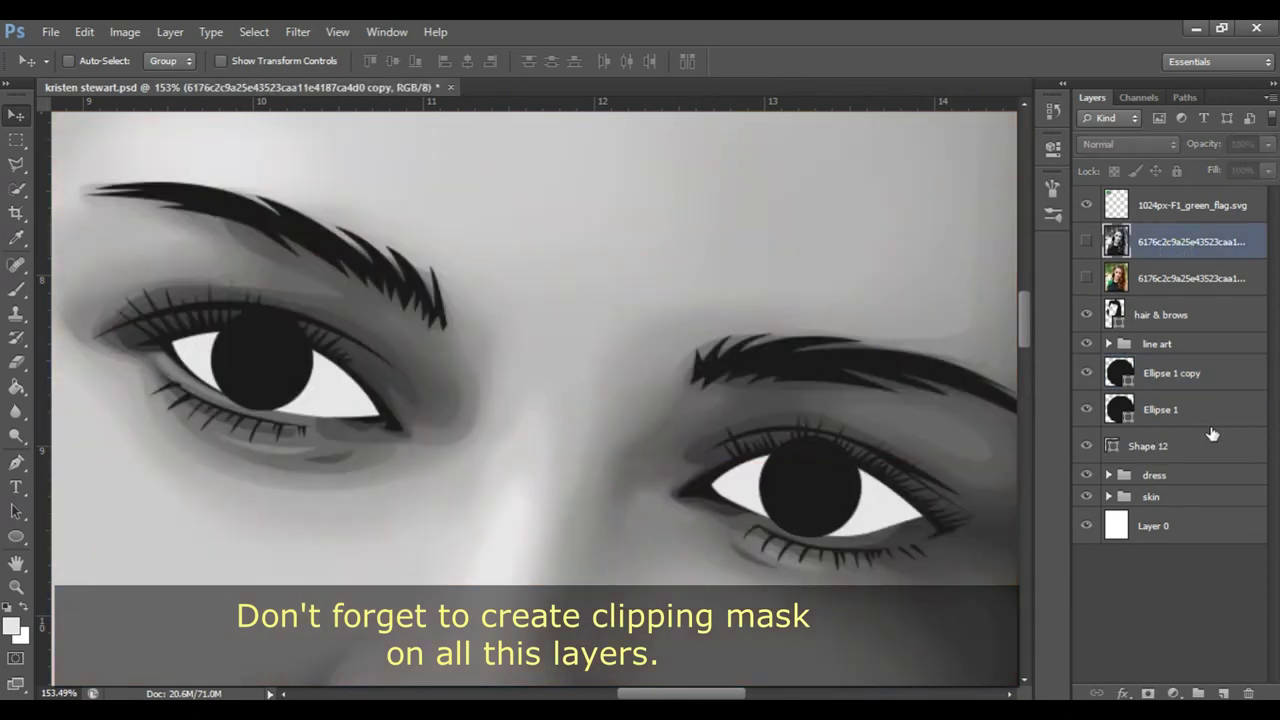
left_click(1212, 428, "alt")
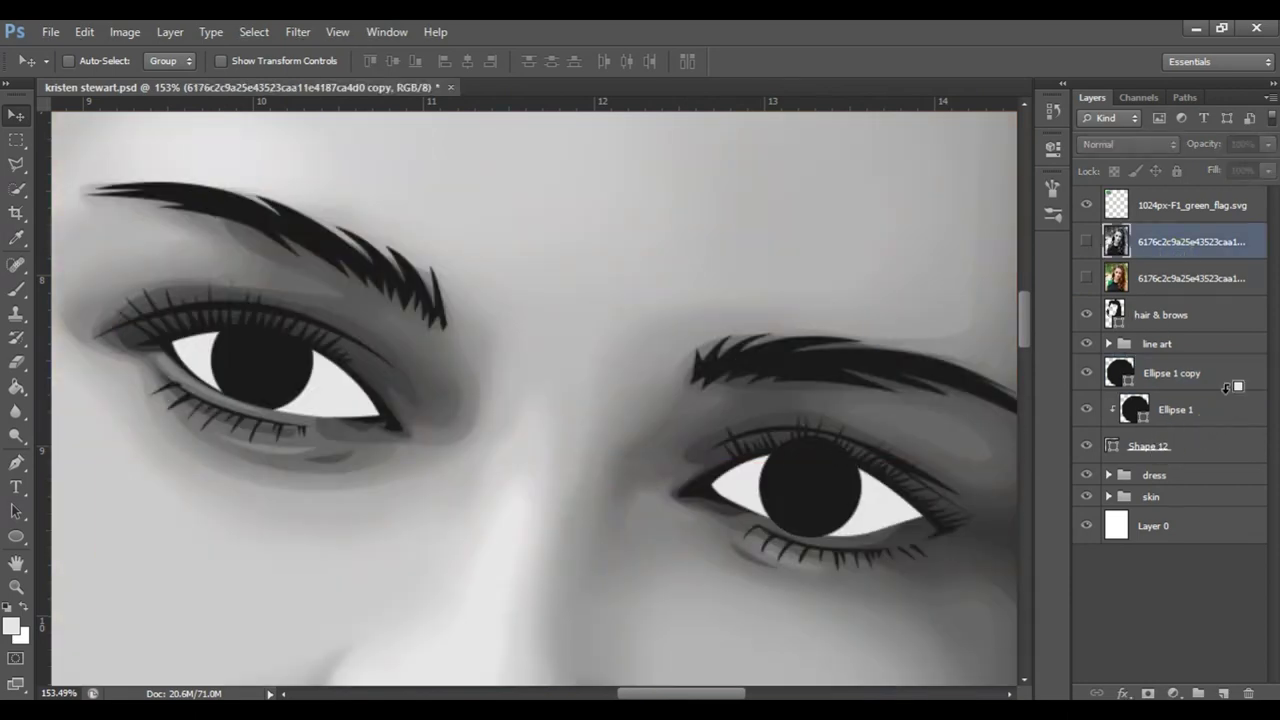
left_click(1226, 388, "alt")
left_click(1205, 206)
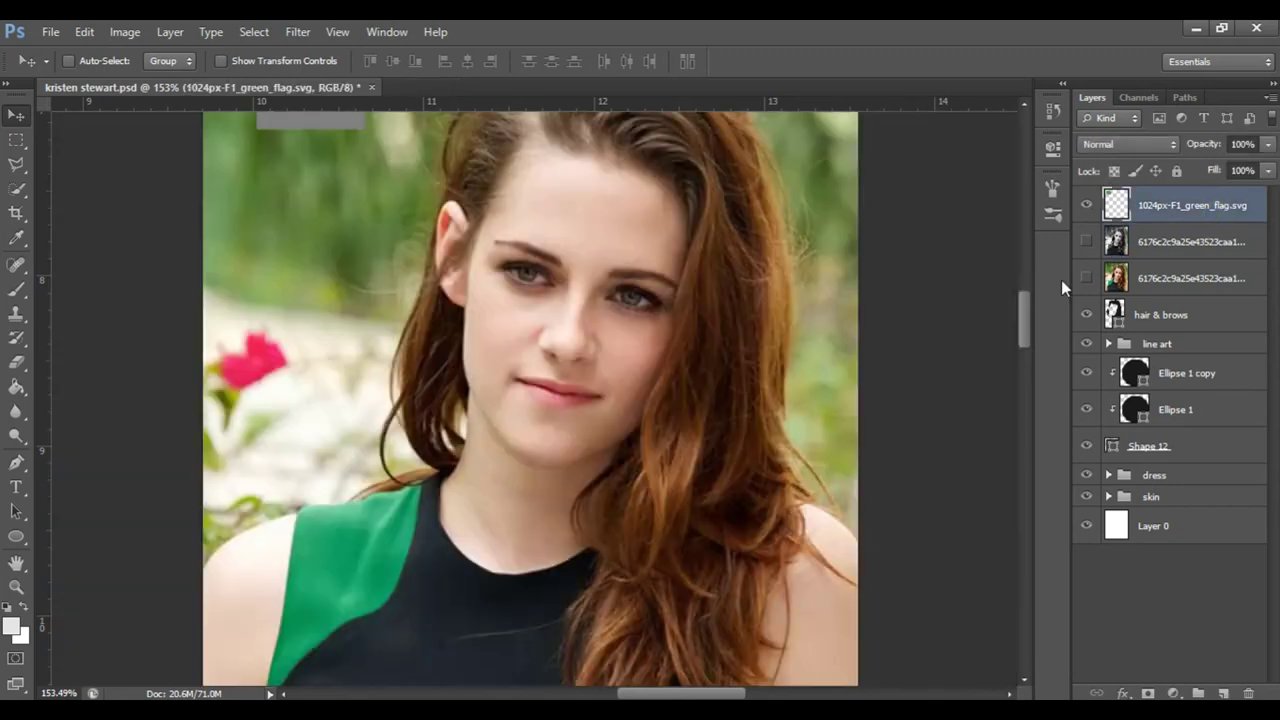
Step: Save the portrait, compare the reference photo with the vector eyes, and select the first iris circle
key("ctrl+0")
key("ctrl+s")
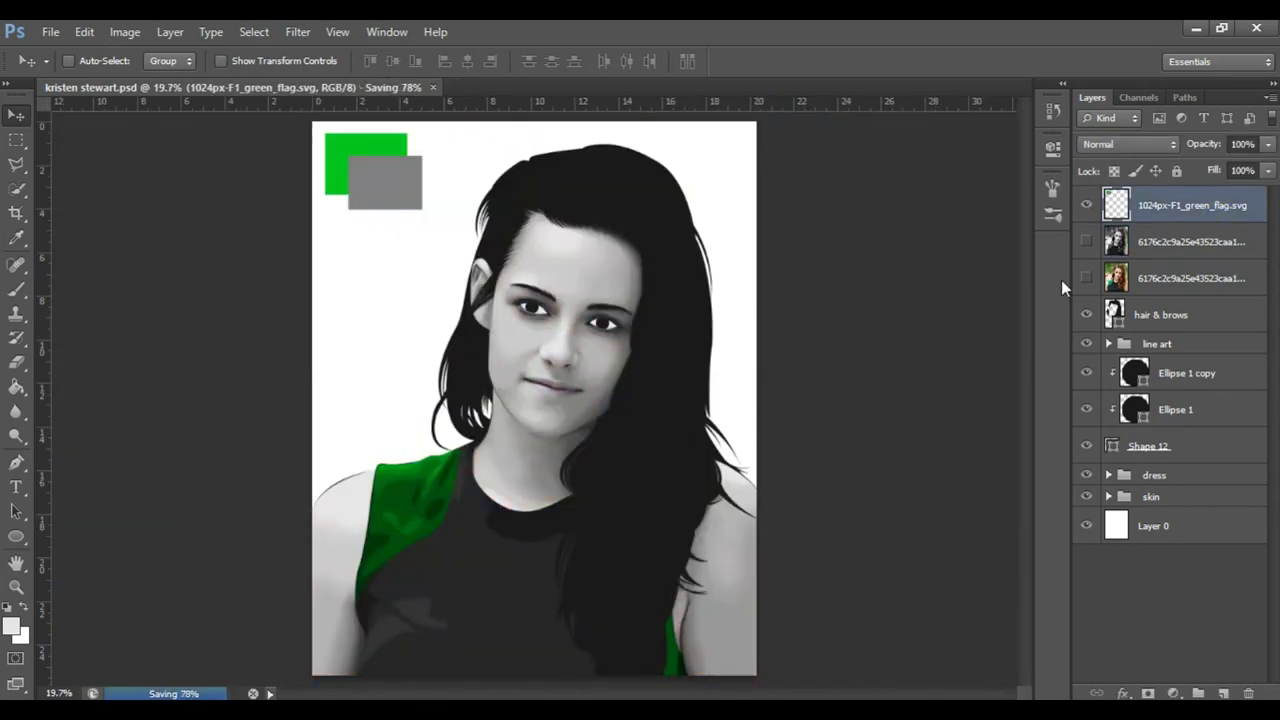
left_click(1086, 278)
left_click(1086, 278)
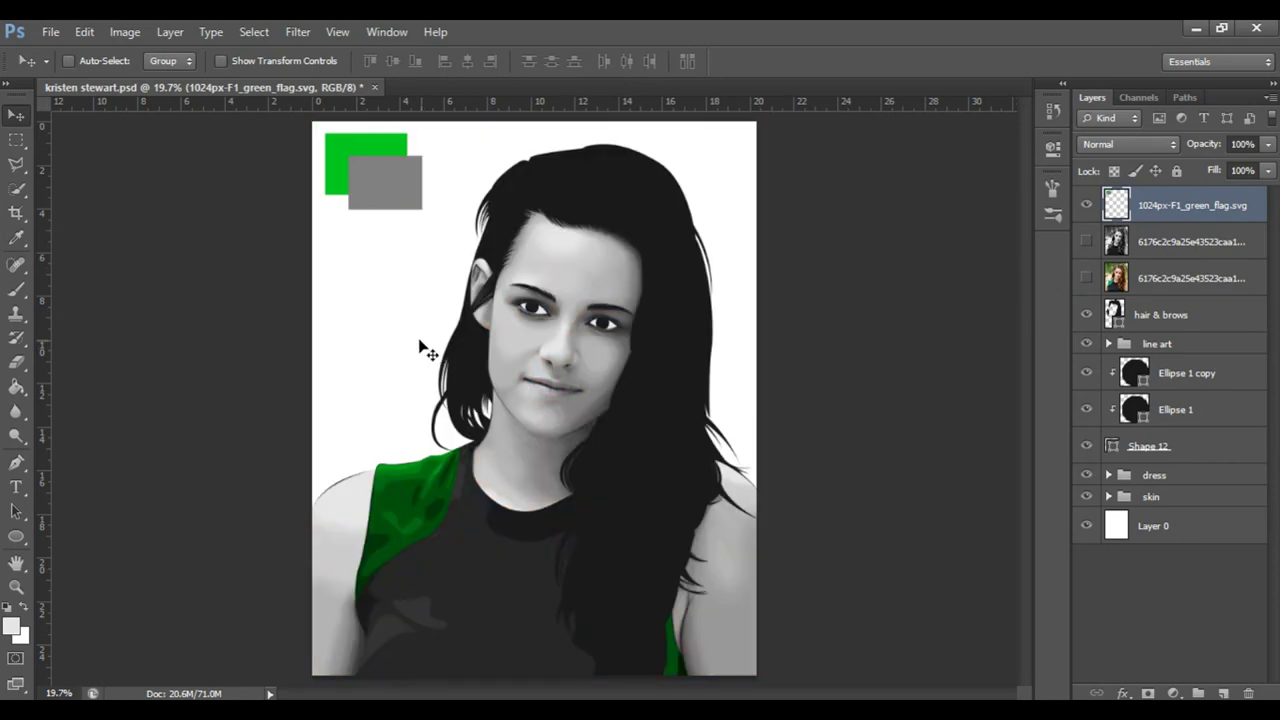
key("z")
left_click_drag(541, 300, 643, 366)
left_click(1086, 278)
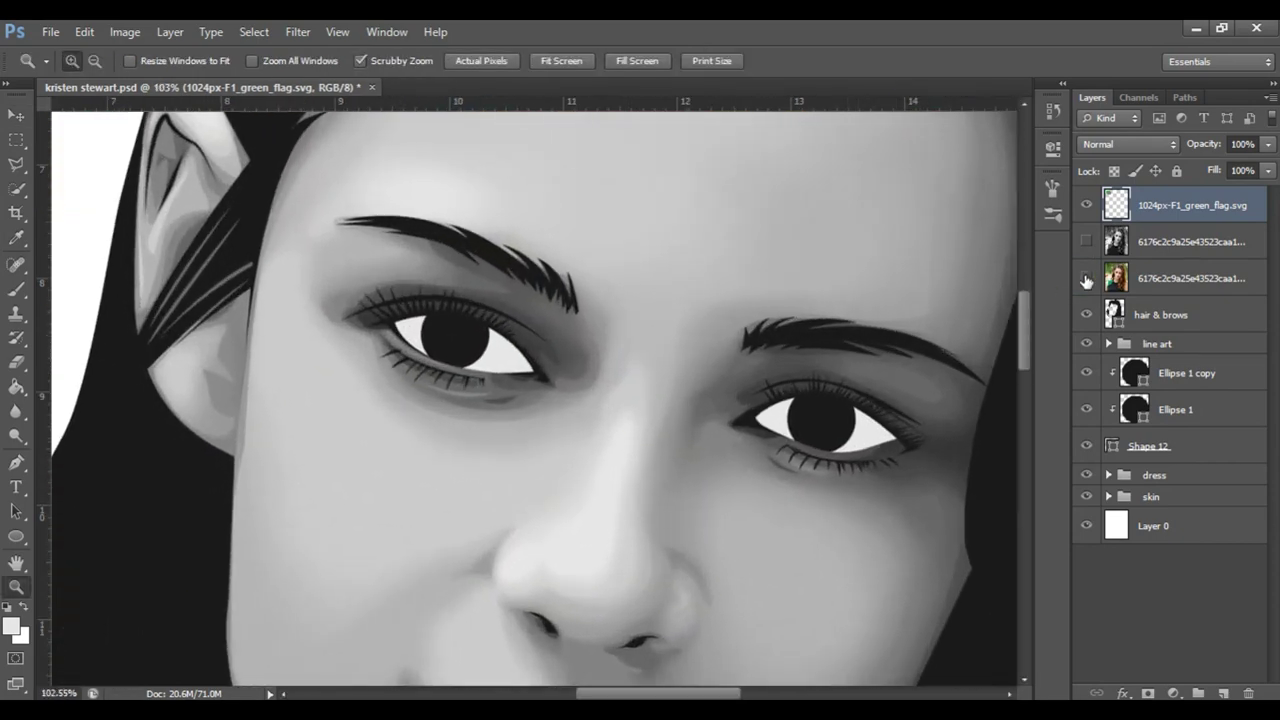
left_click(1133, 409)
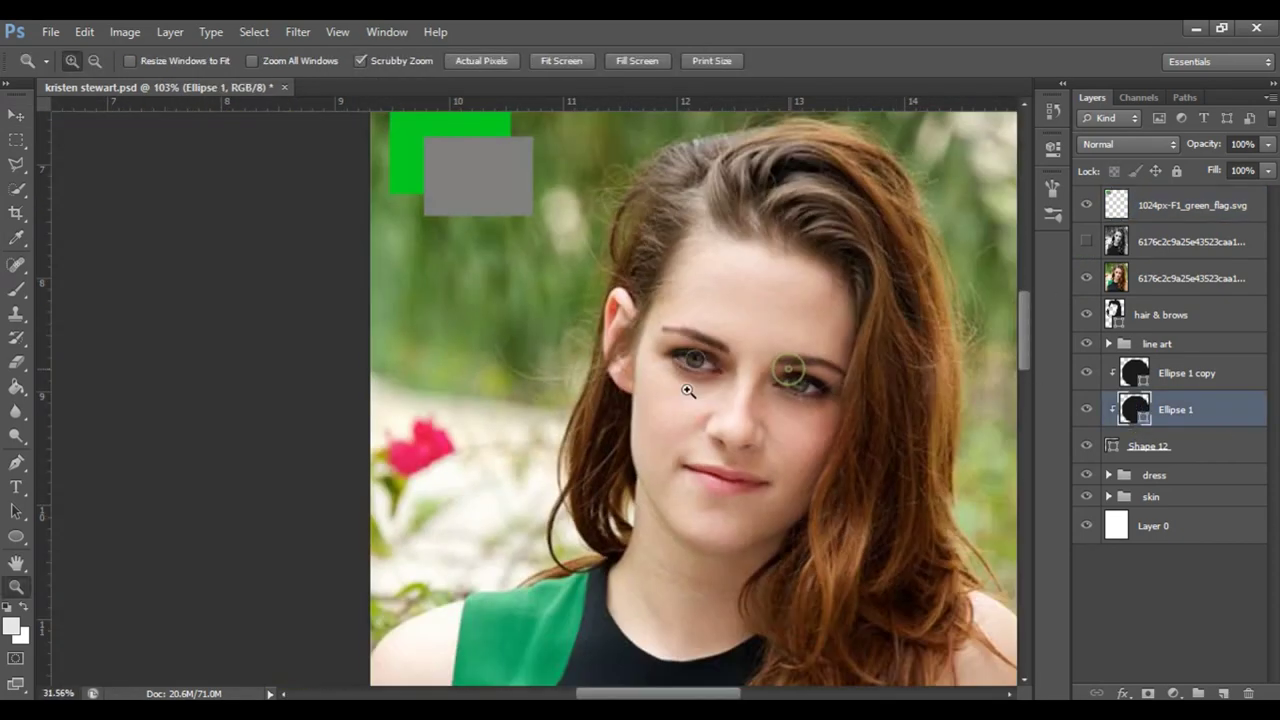
left_click_drag(686, 380, 87, 556)
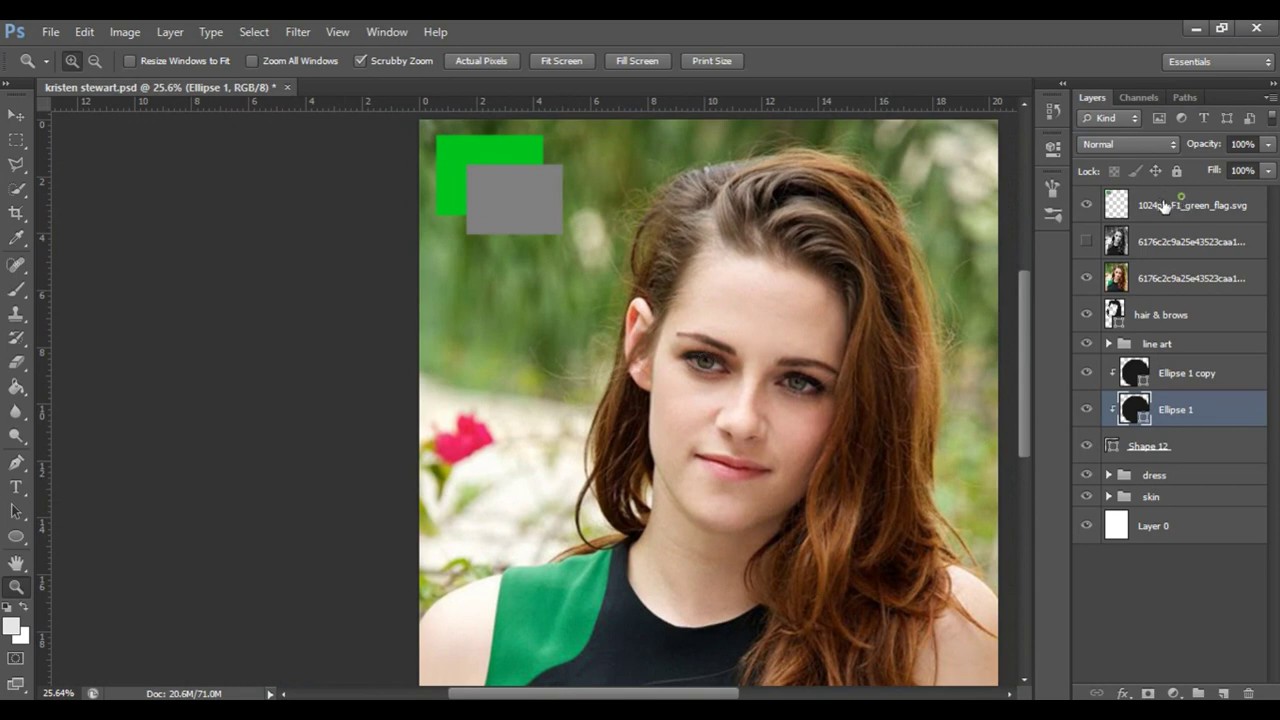
Step: Sample the bright green from the flag swatch as the painting colour
key("b")
left_click(451, 161, "alt")
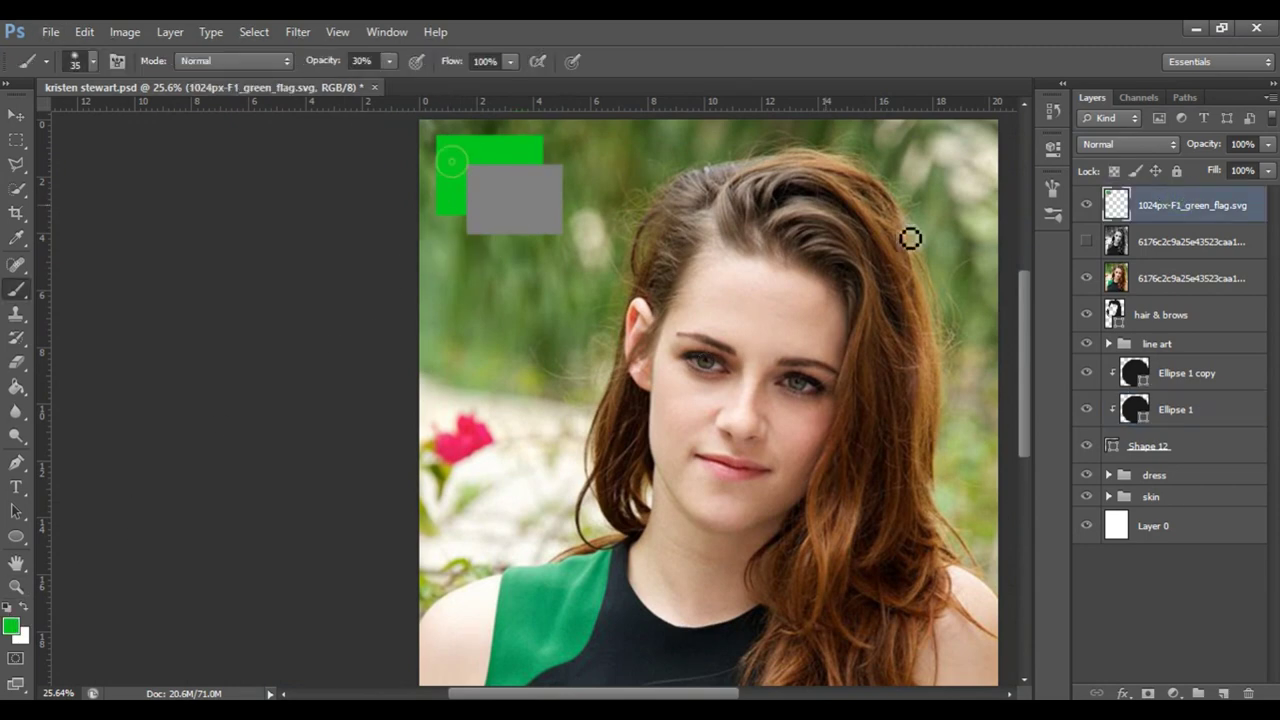
left_click(1086, 204)
left_click(1086, 204)
key("z")
key("b")
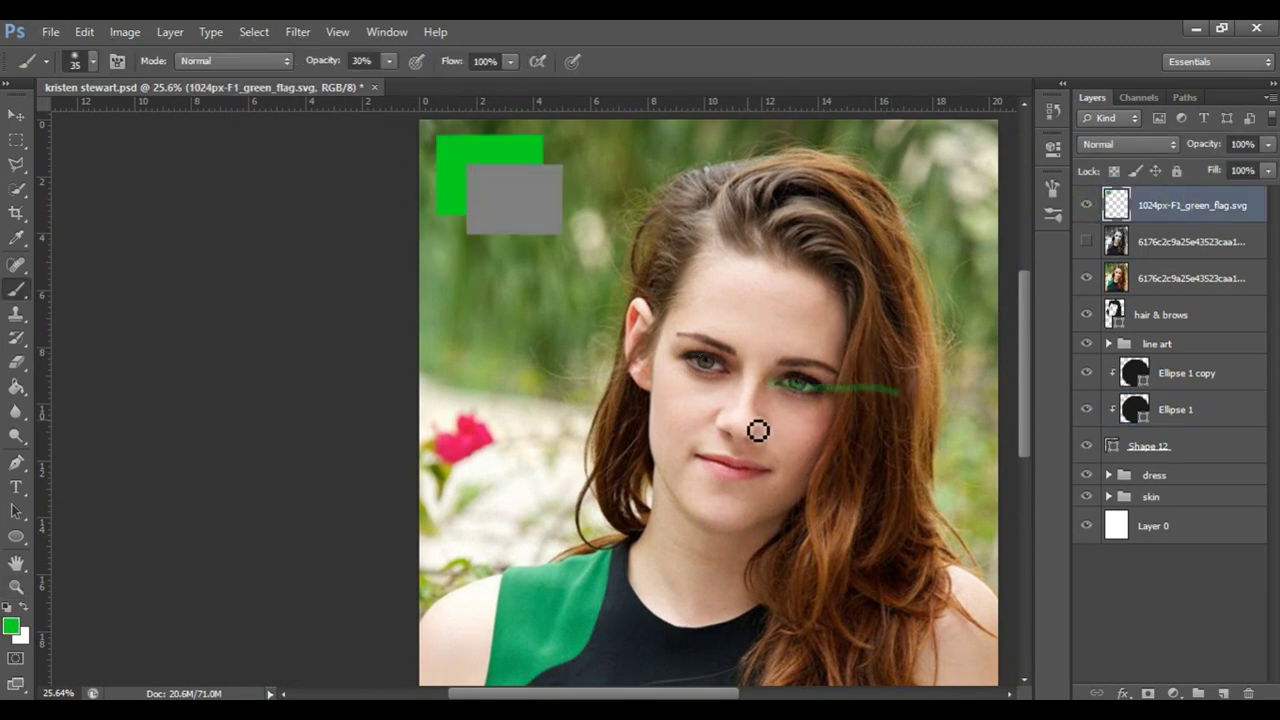
Step: Save the portrait again and zoom in closely on the left eye
key("z")
left_click_drag(711, 396, 826, 417)
key("b")
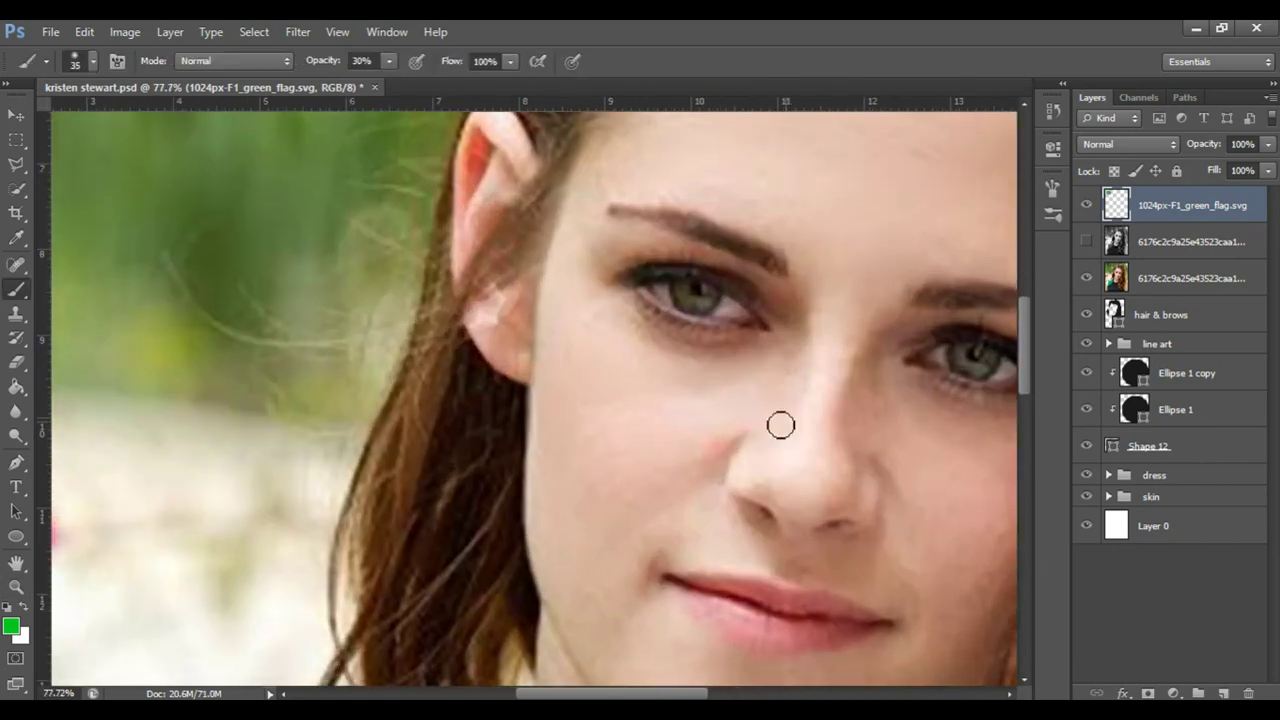
key("ctrl+s")
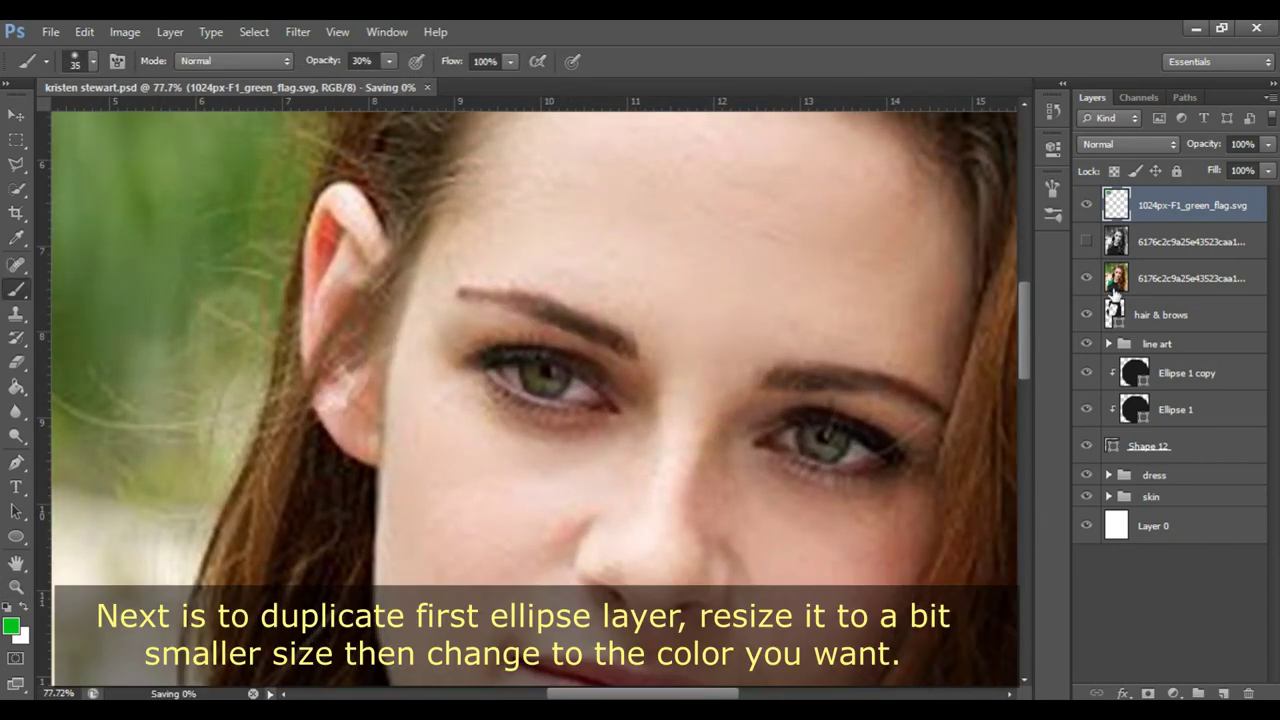
key("z")
left_click_drag(589, 374, 640, 374)
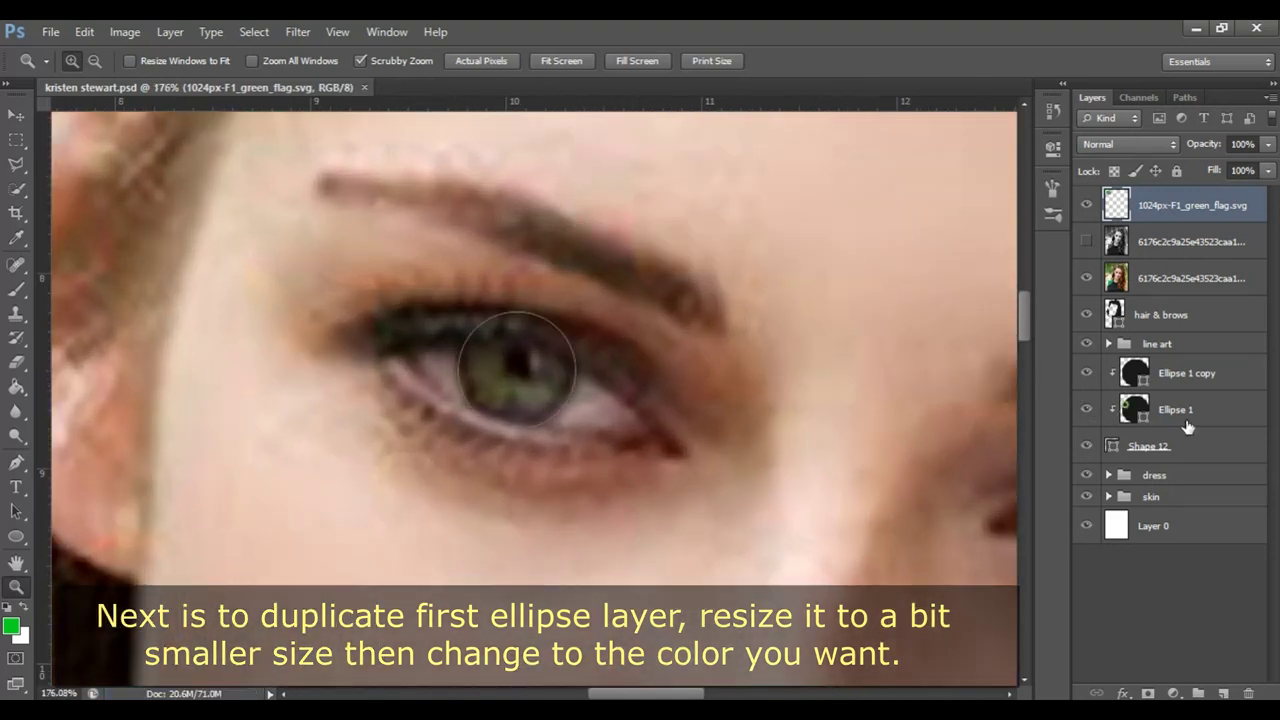
Step: Duplicate the first iris circle as Ellipse 1 copy 2, clip it, and scale it to about 80%
left_click(1130, 409)
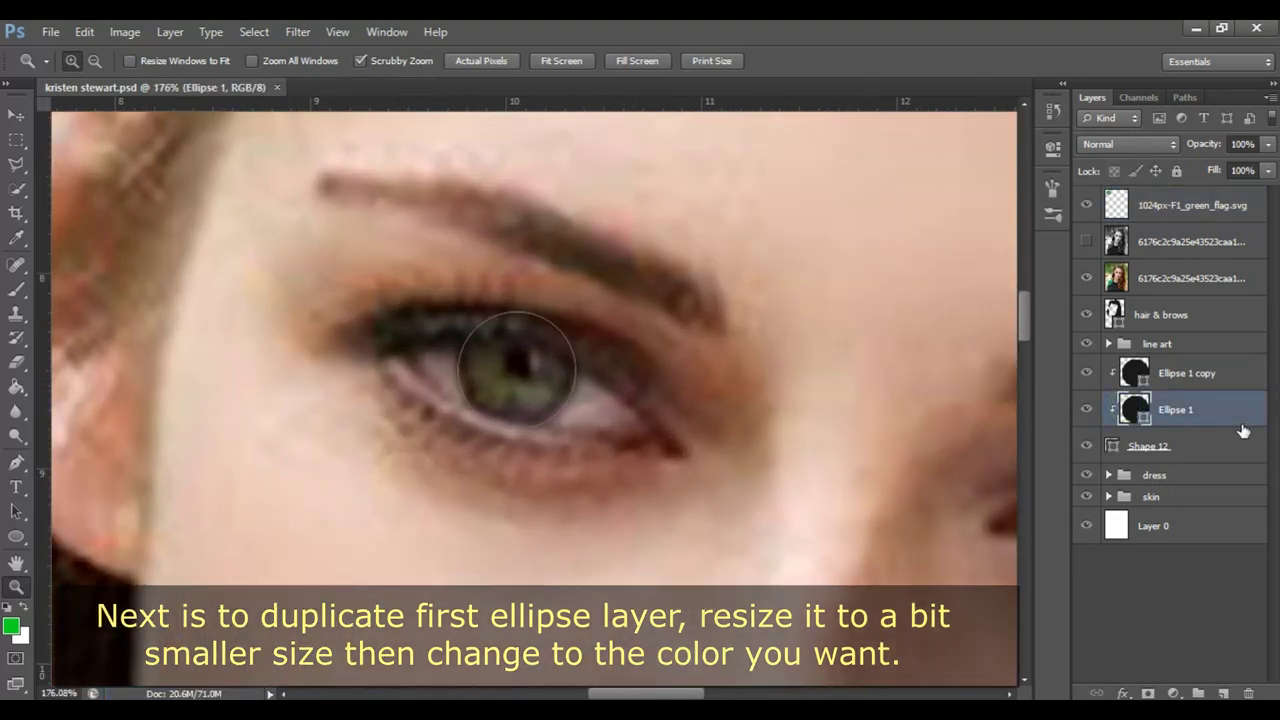
key("ctrl+j")
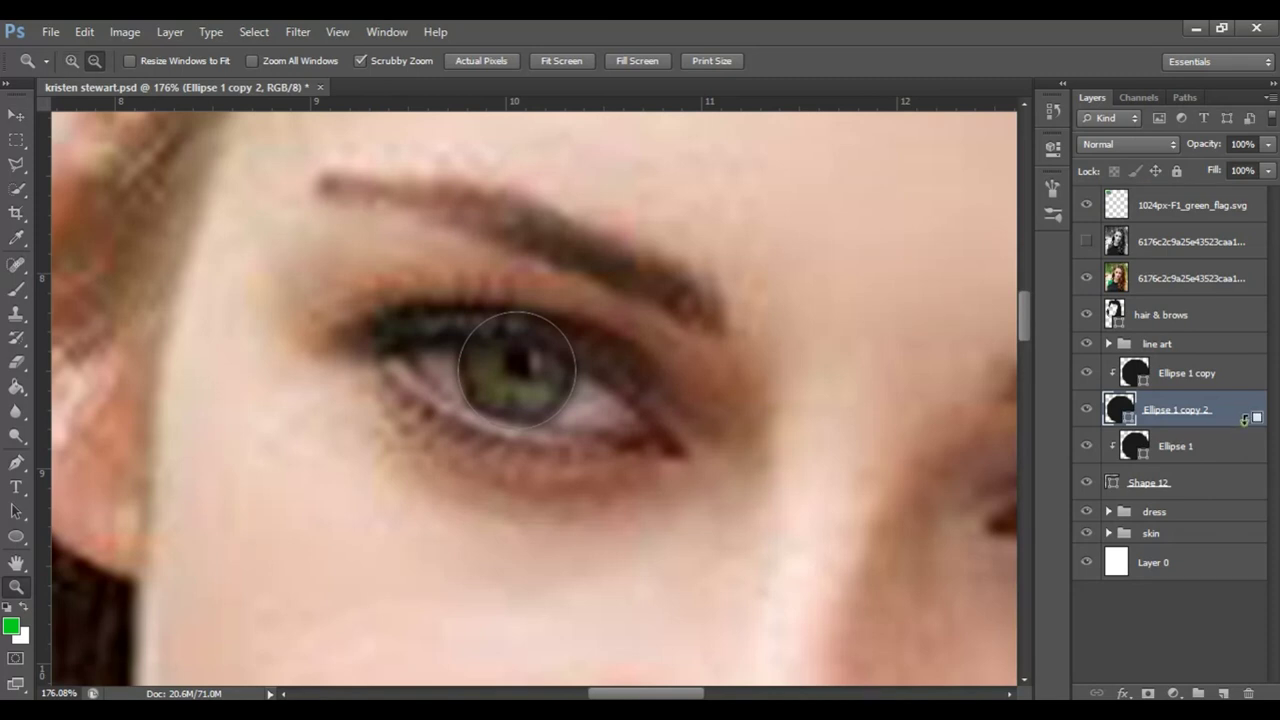
left_click(1240, 418, "alt")
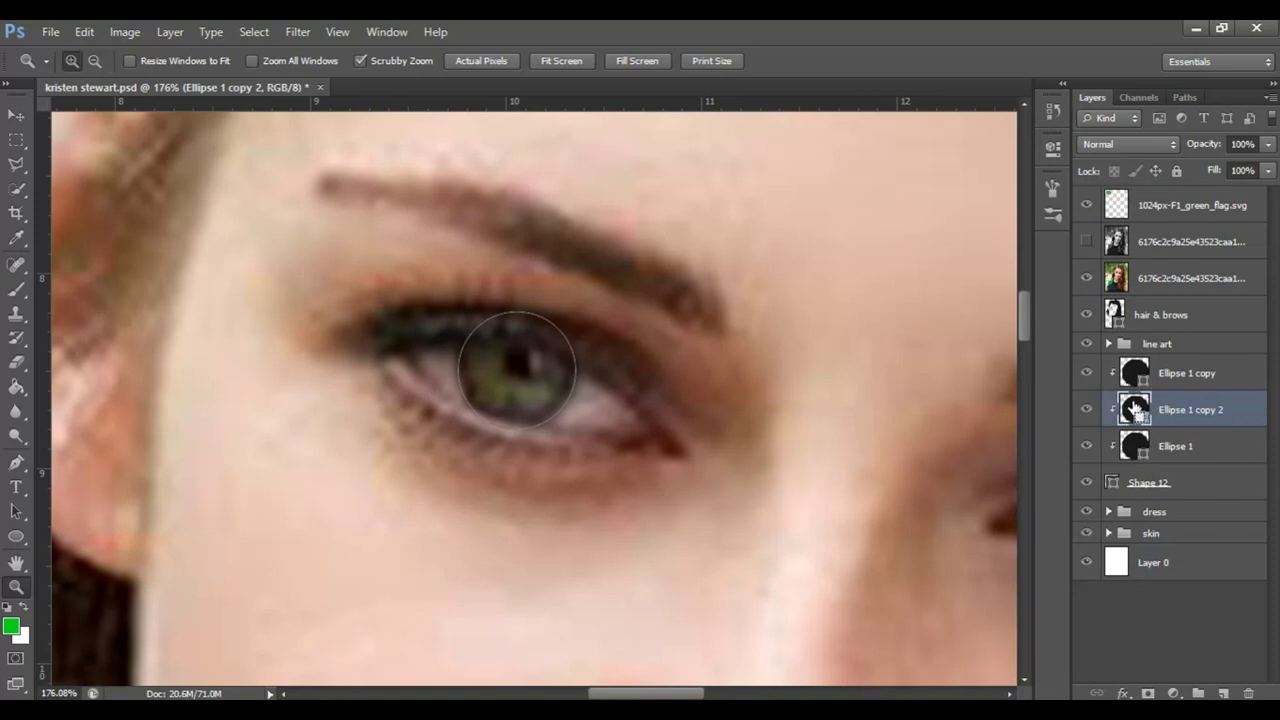
key("ctrl+t")
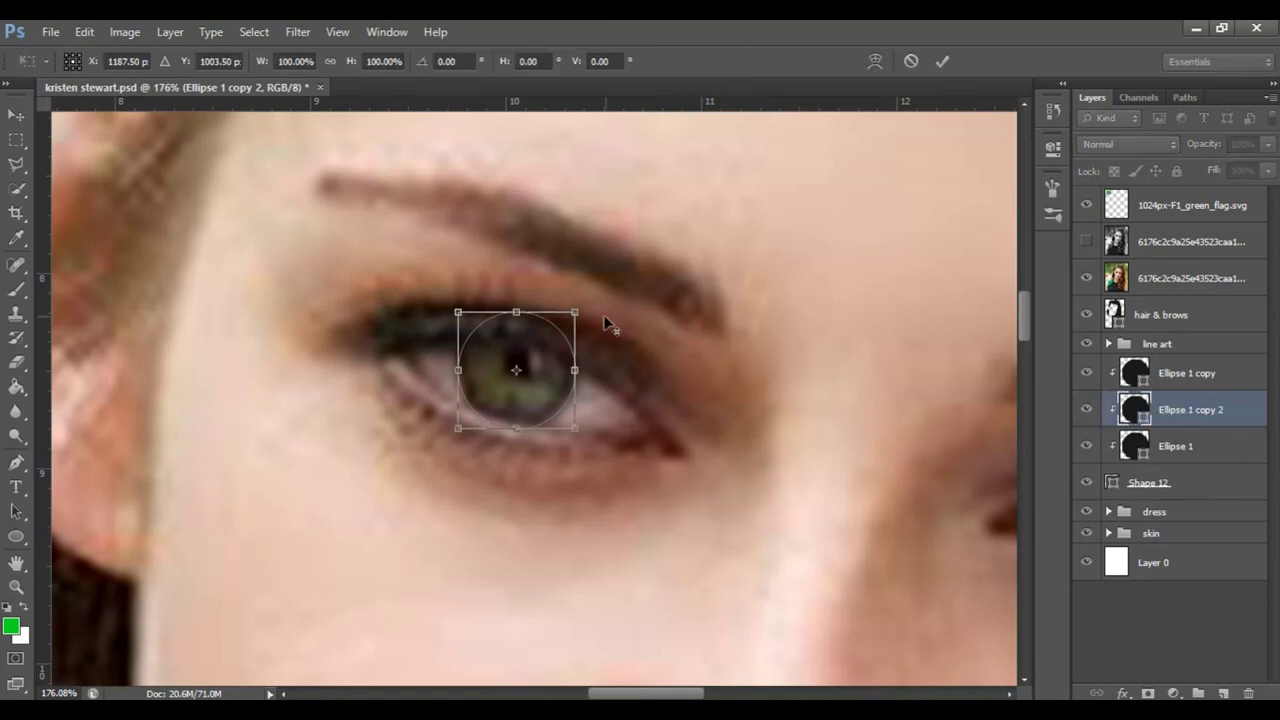
left_click_drag(574, 312, 565, 324)
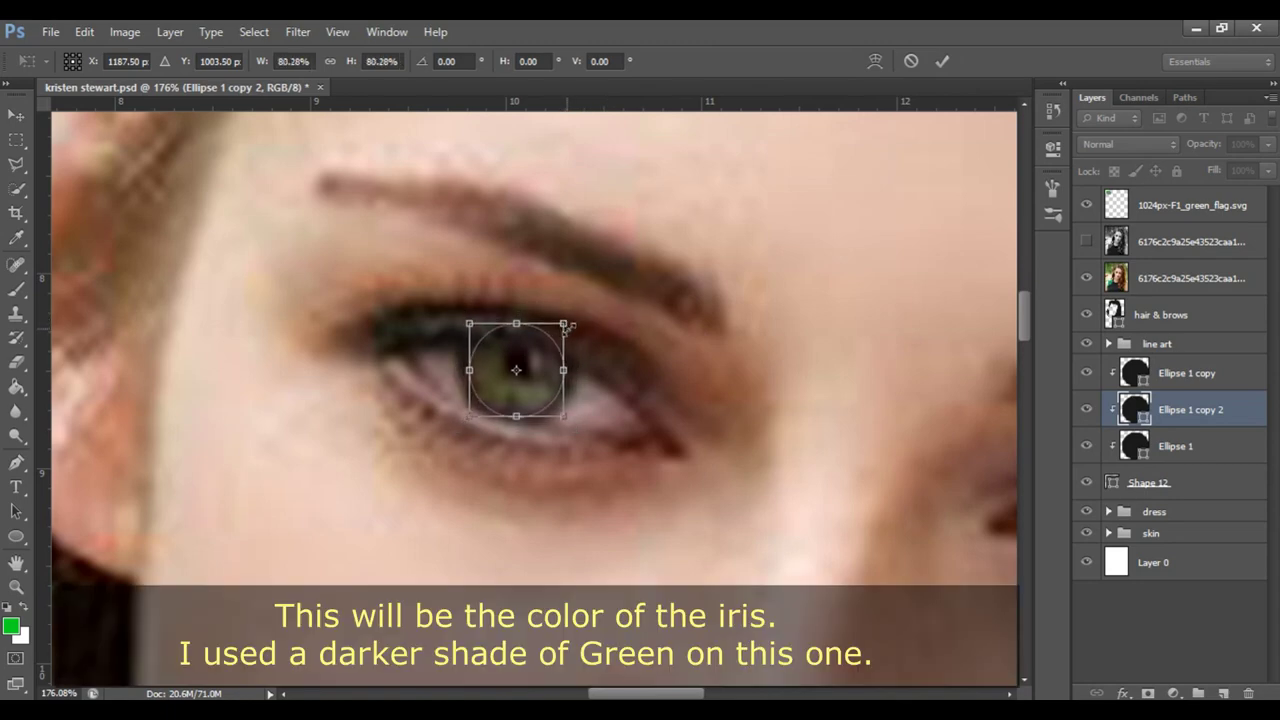
left_click(942, 61)
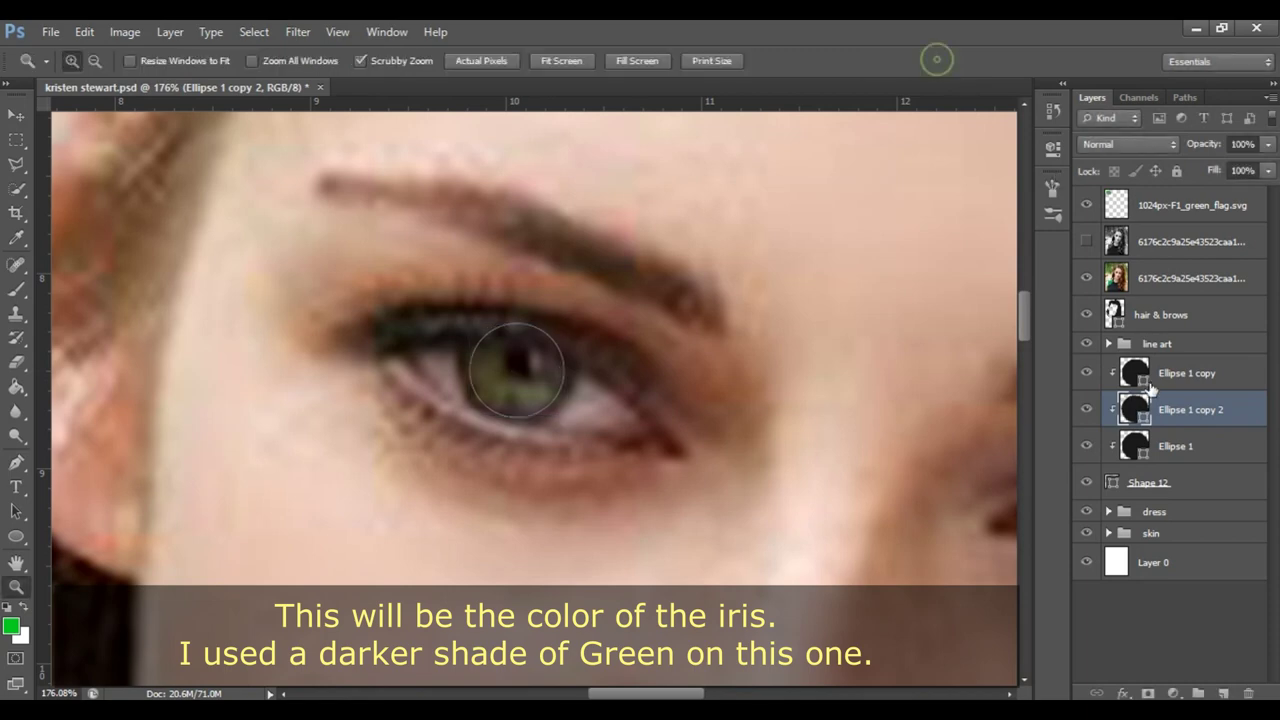
Step: Fill Ellipse 1 copy 2 with dark green #004d0b at brightness 30
key("i")
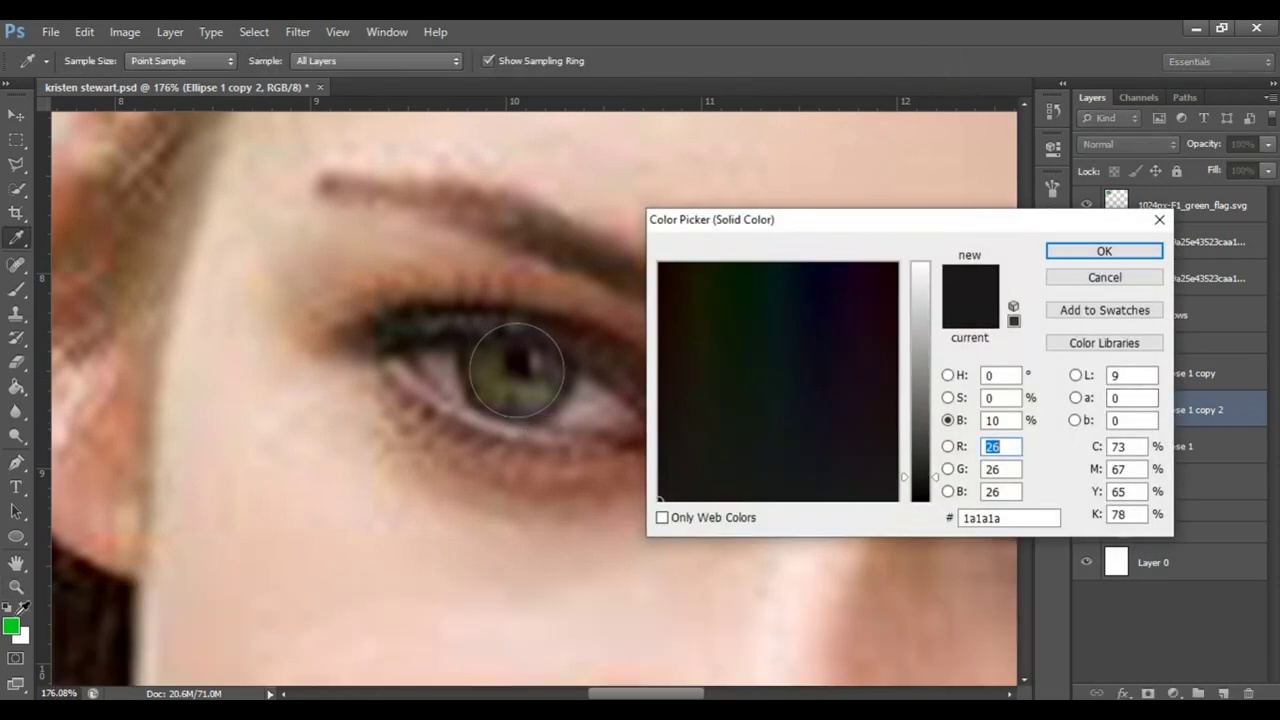
left_click(14, 618)
left_click(1005, 421)
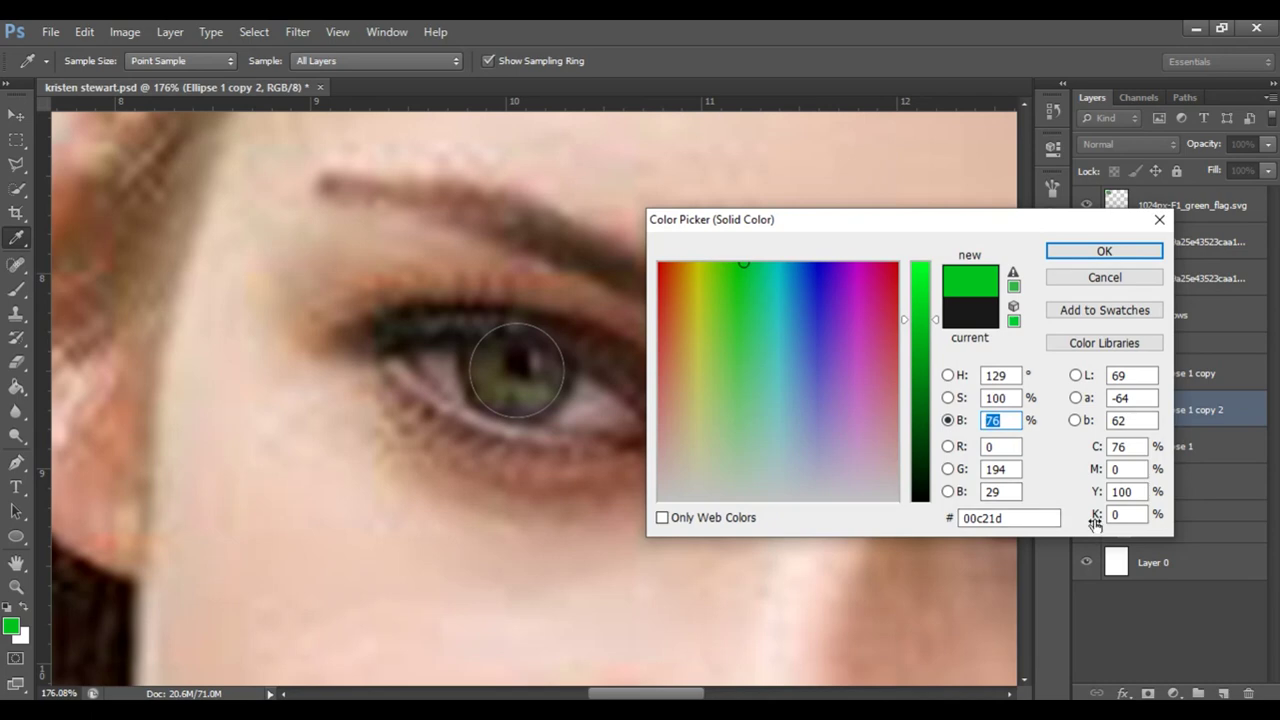
type("30")
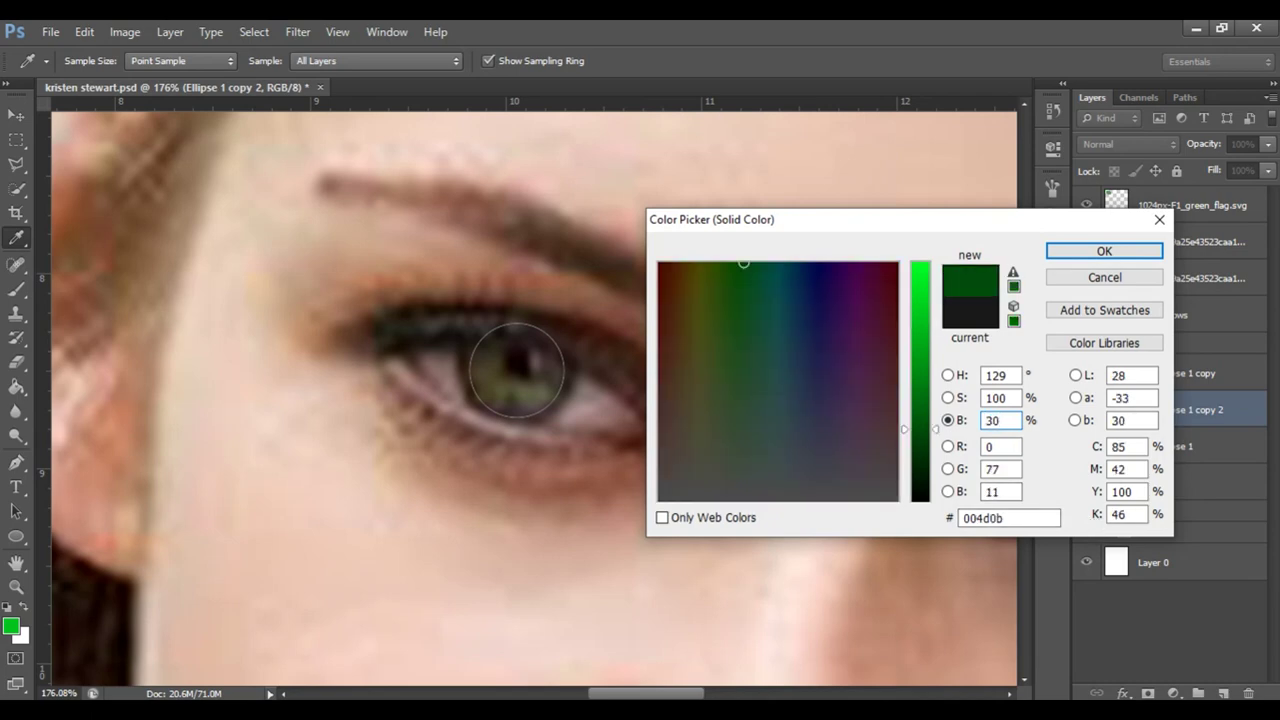
key("Return")
Step: Toggle the reference photo to compare, leaving it hidden over the greyscale artwork
key("z")
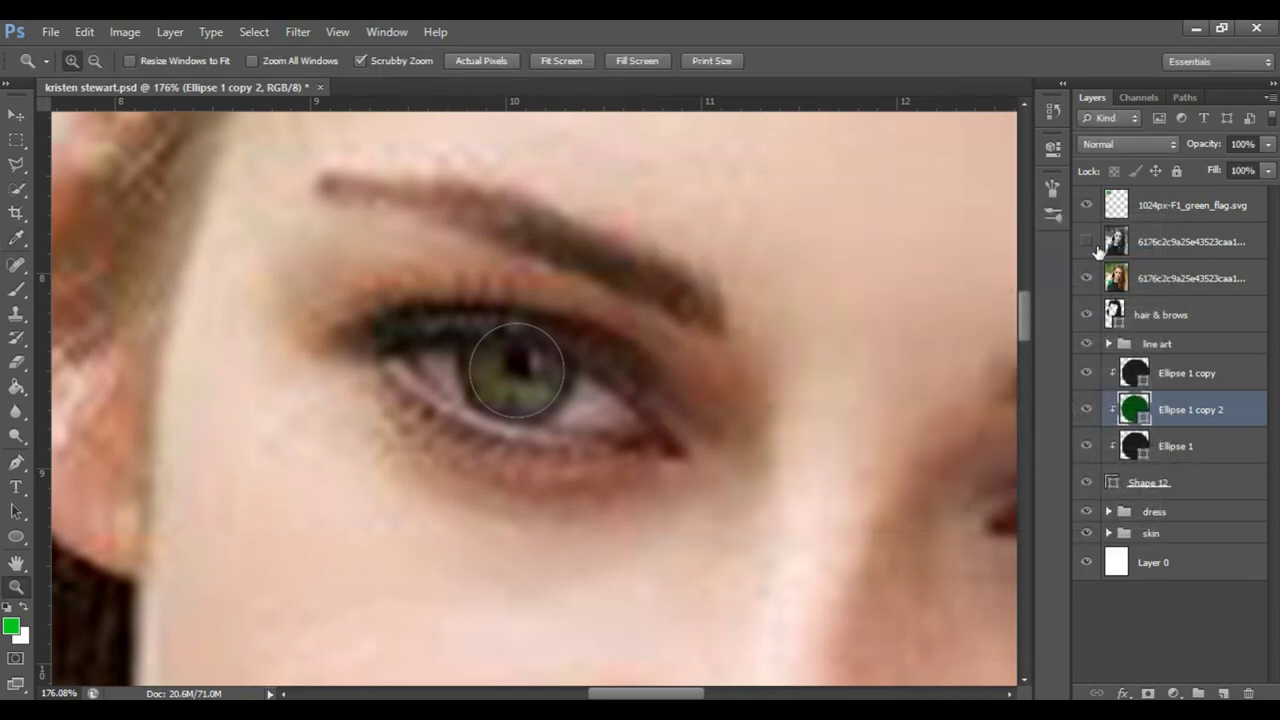
left_click(1088, 278)
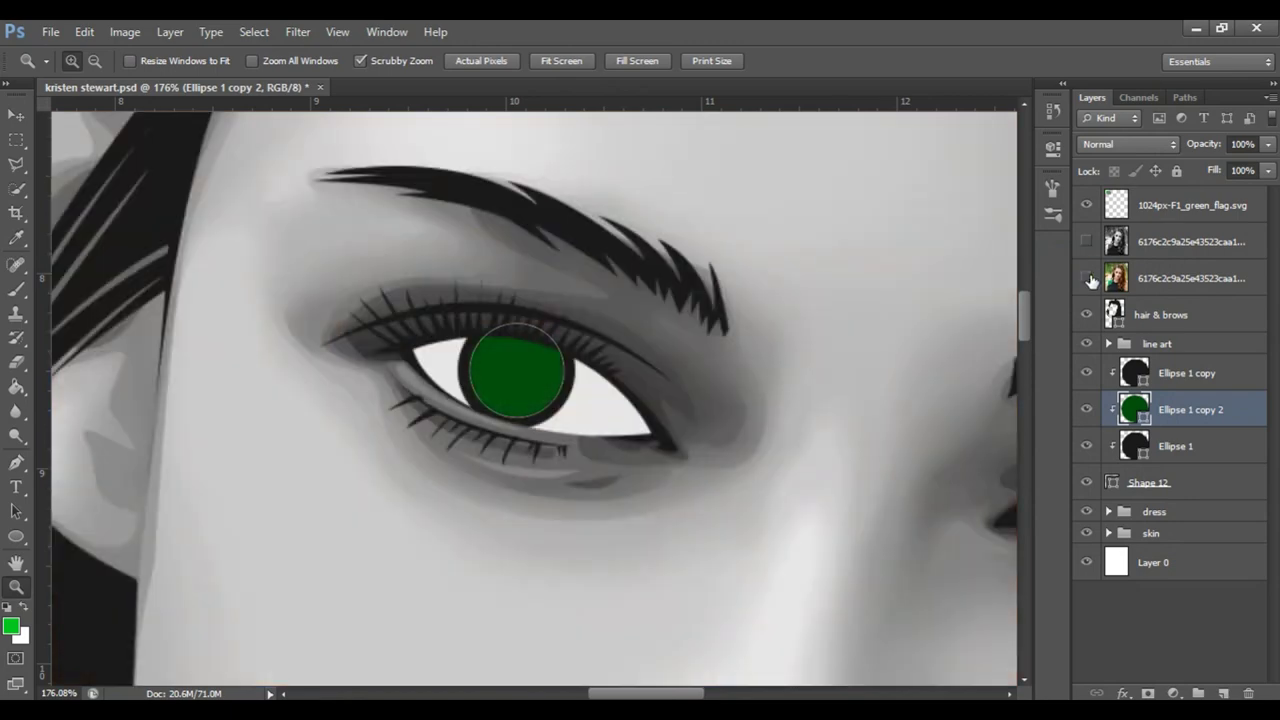
left_click(1088, 278)
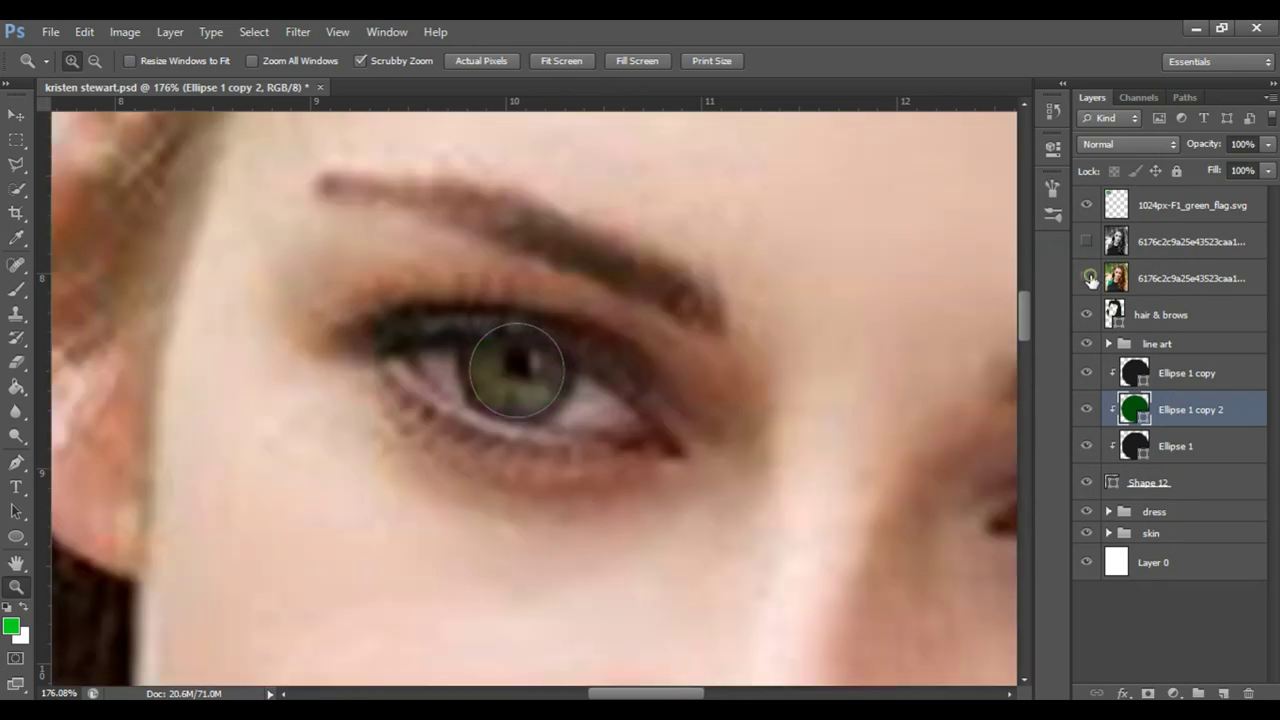
left_click(1088, 278)
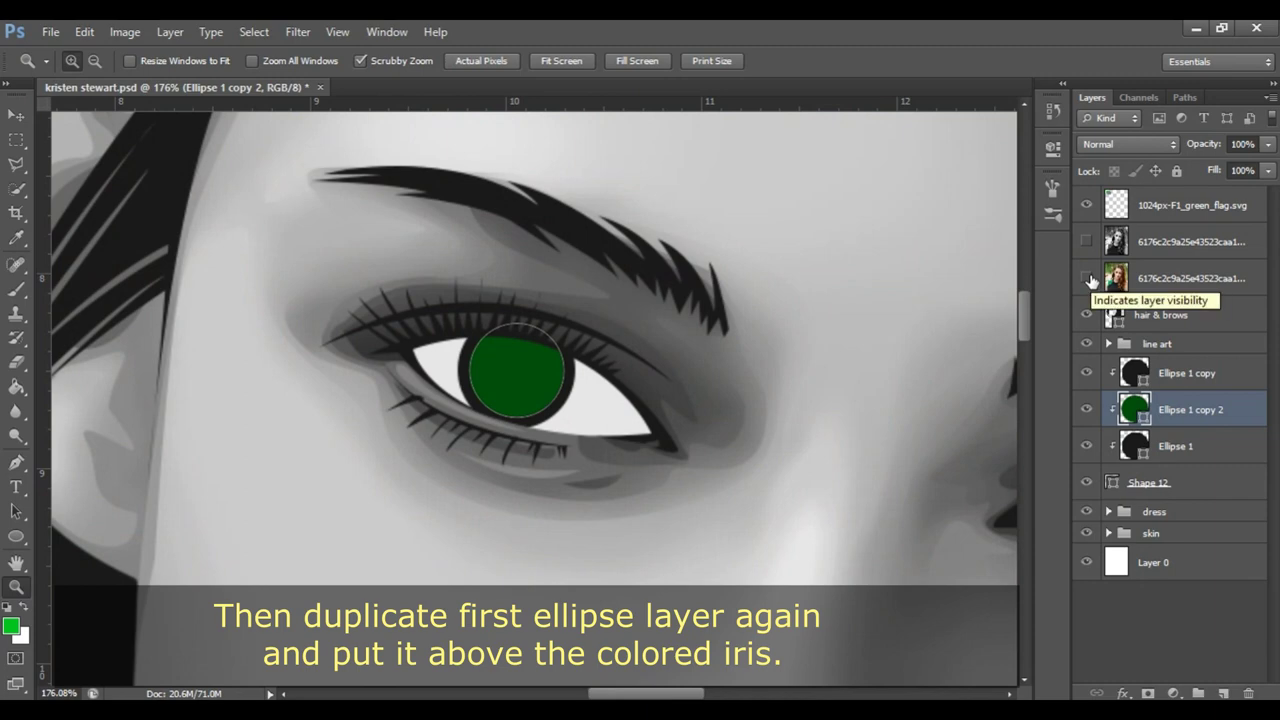
Step: Zoom in on the left eye with the colour reference photo shown
left_click(1178, 243)
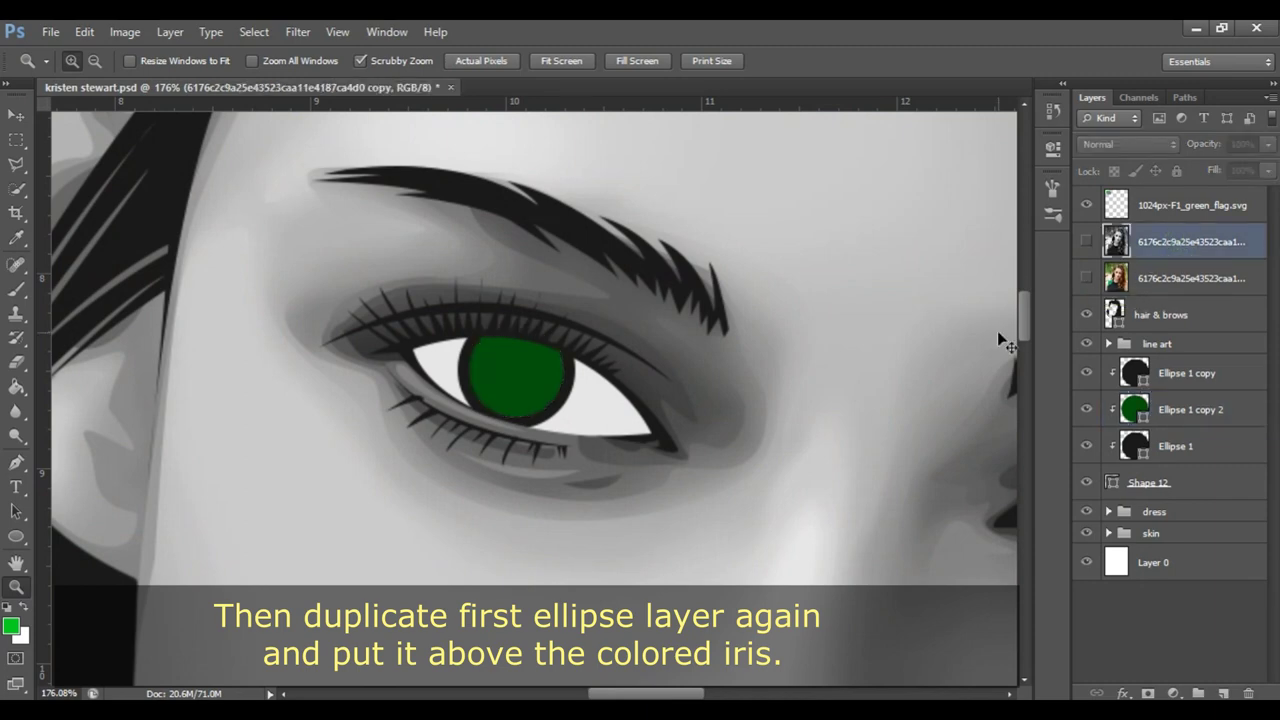
key("ctrl+0")
mouse_move(546, 296)
left_mouse_down()
mouse_move(603, 286)
mouse_move(733, 305)
left_mouse_up()
left_click(1088, 278)
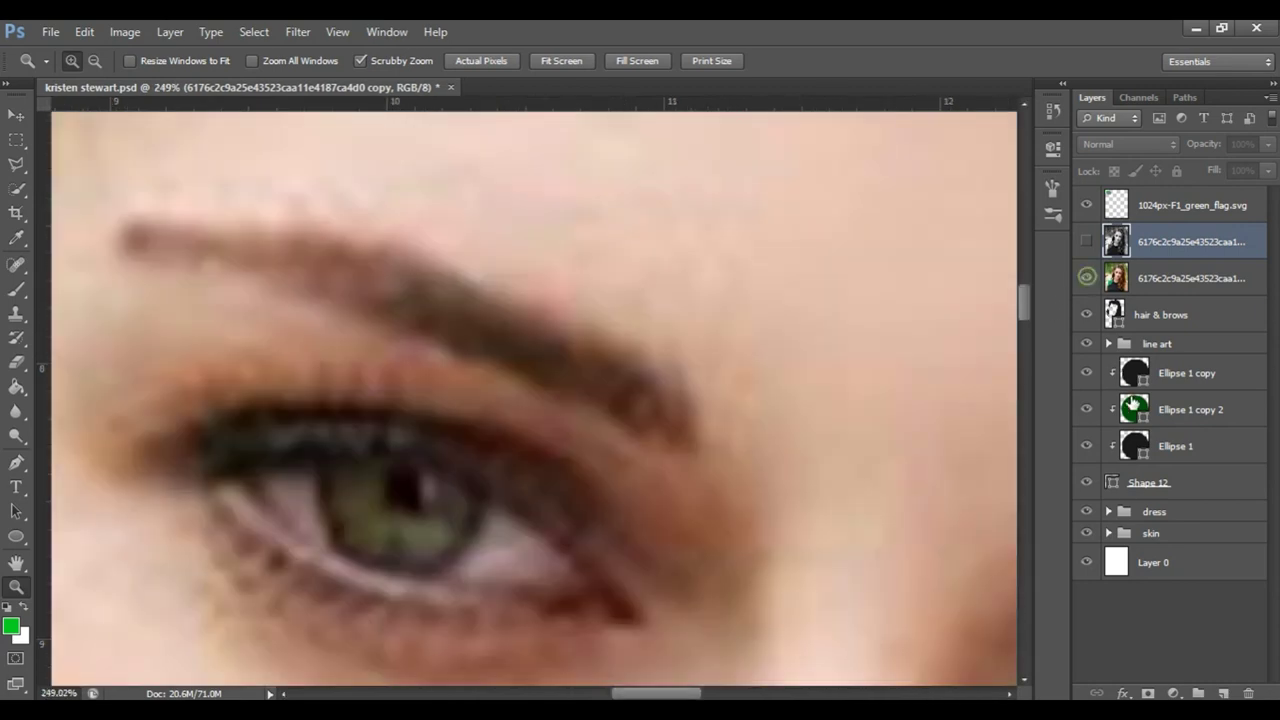
Step: Duplicate Ellipse 1 as copy 3 above the iris and shrink it to pupil size, about 35%
left_click(1130, 446)
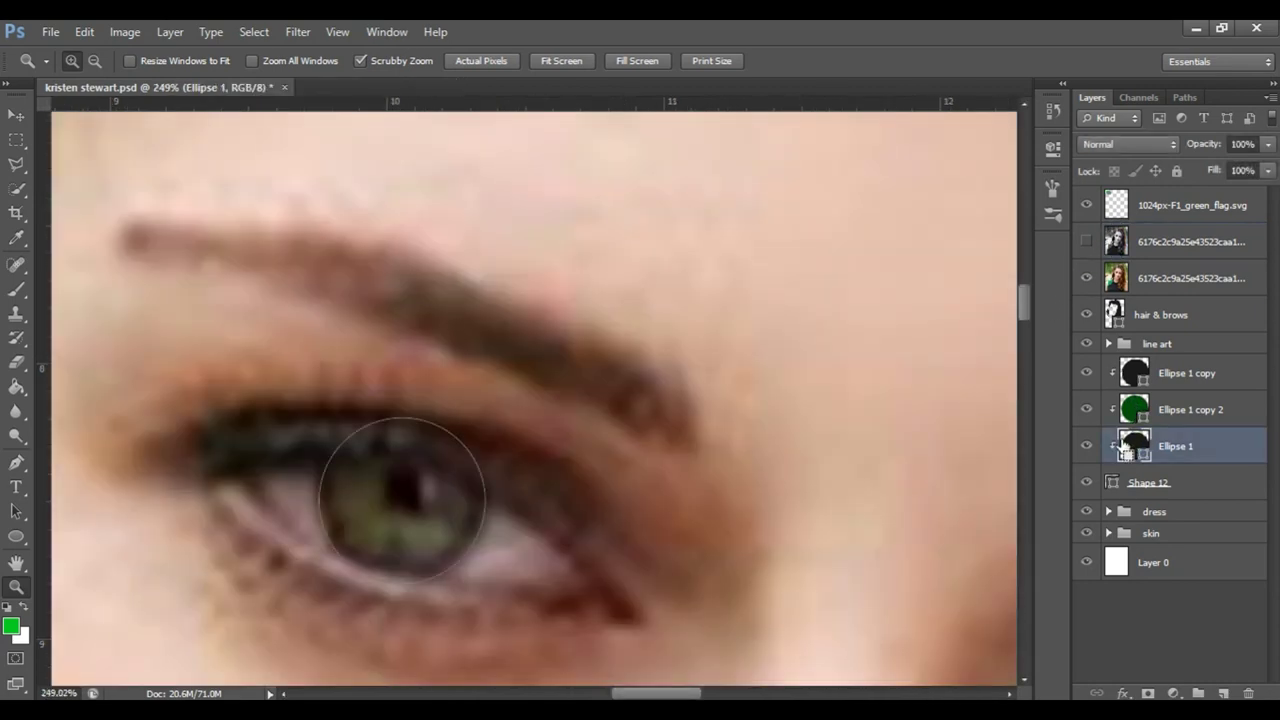
key("ctrl+j")
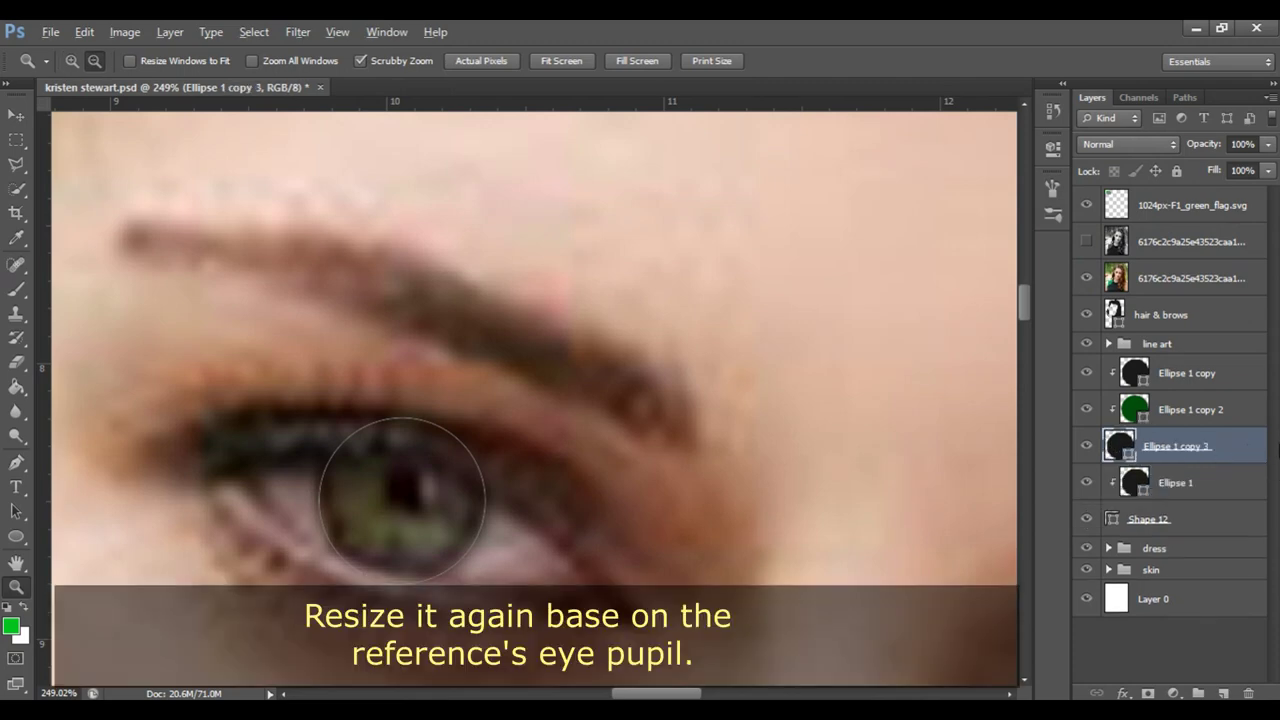
left_click_drag(1140, 448, 1145, 416)
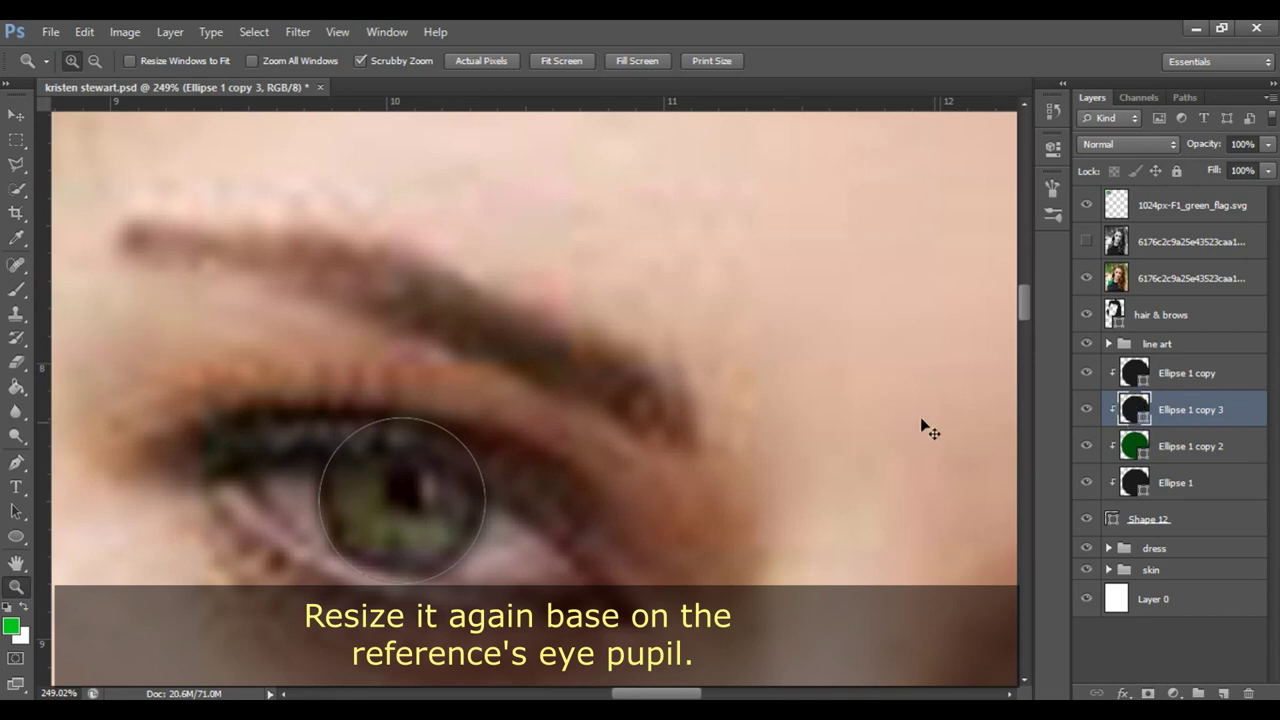
key("ctrl+t")
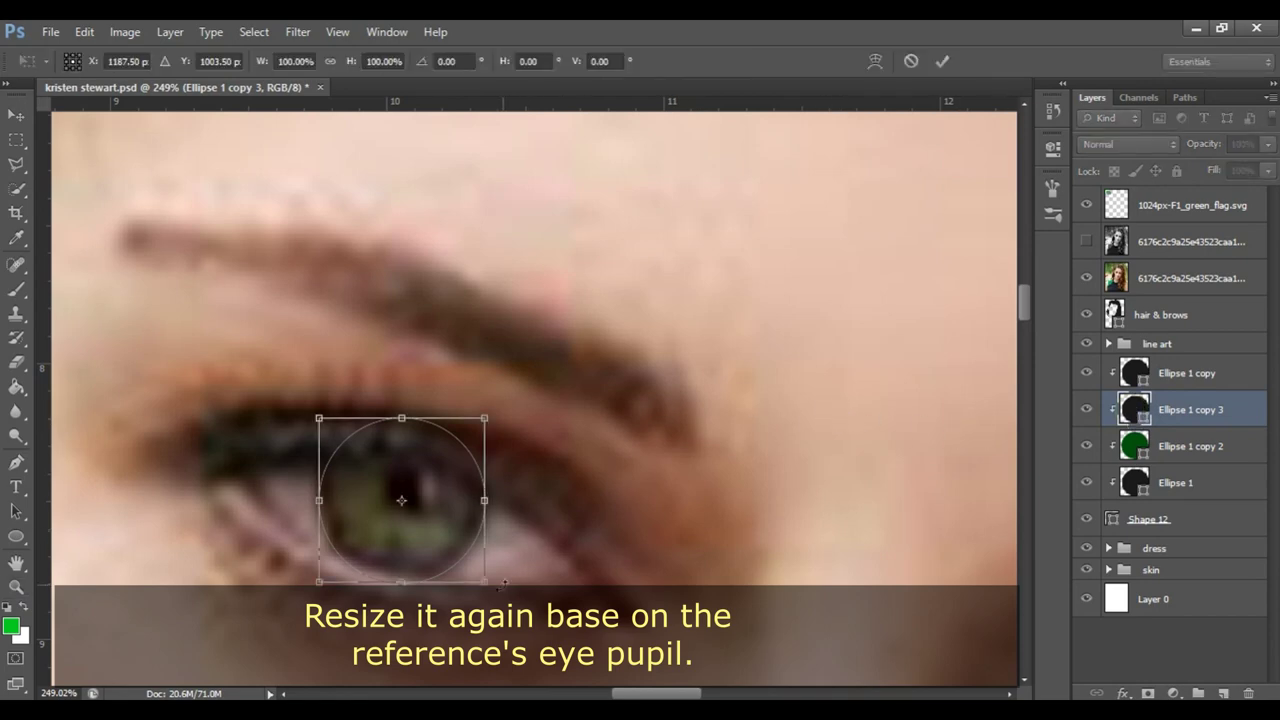
left_click_drag(484, 583, 431, 528)
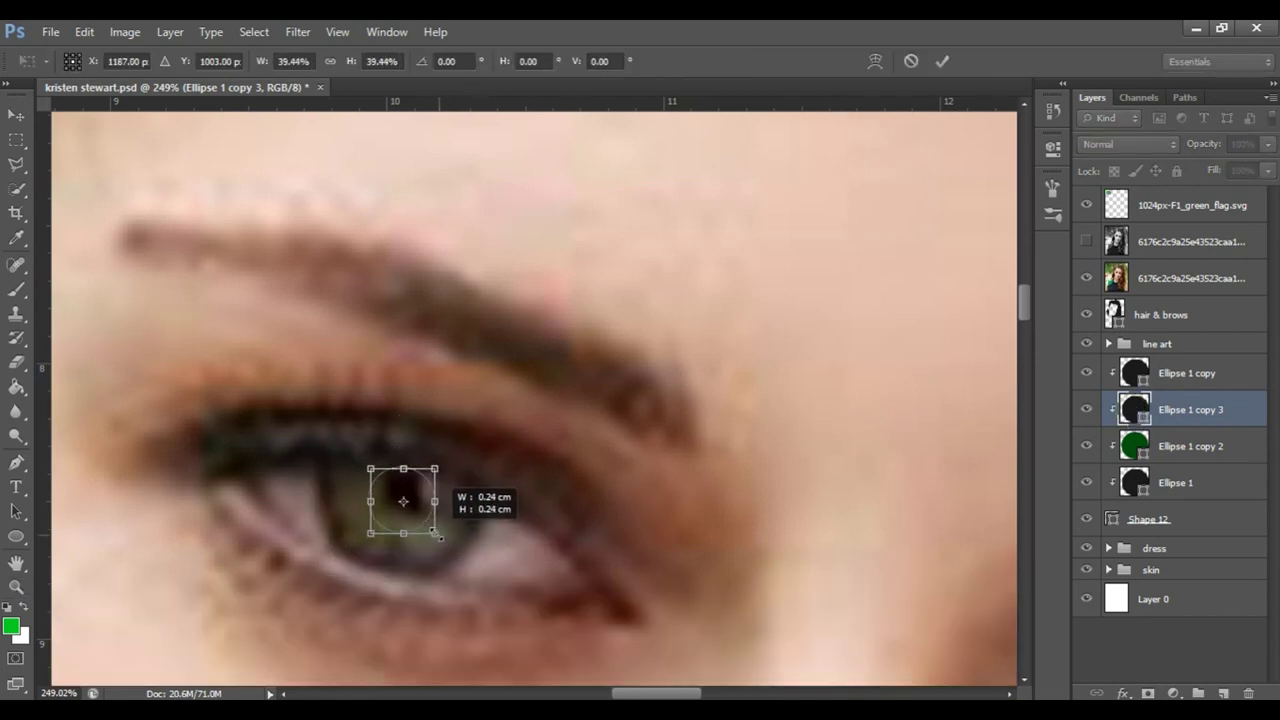
key("Up")
key("Up")
key("Up")
key("Return")
Step: Hide the reference photo and select the Ellipse 1 copy 3 pupil layer
left_click(1245, 210)
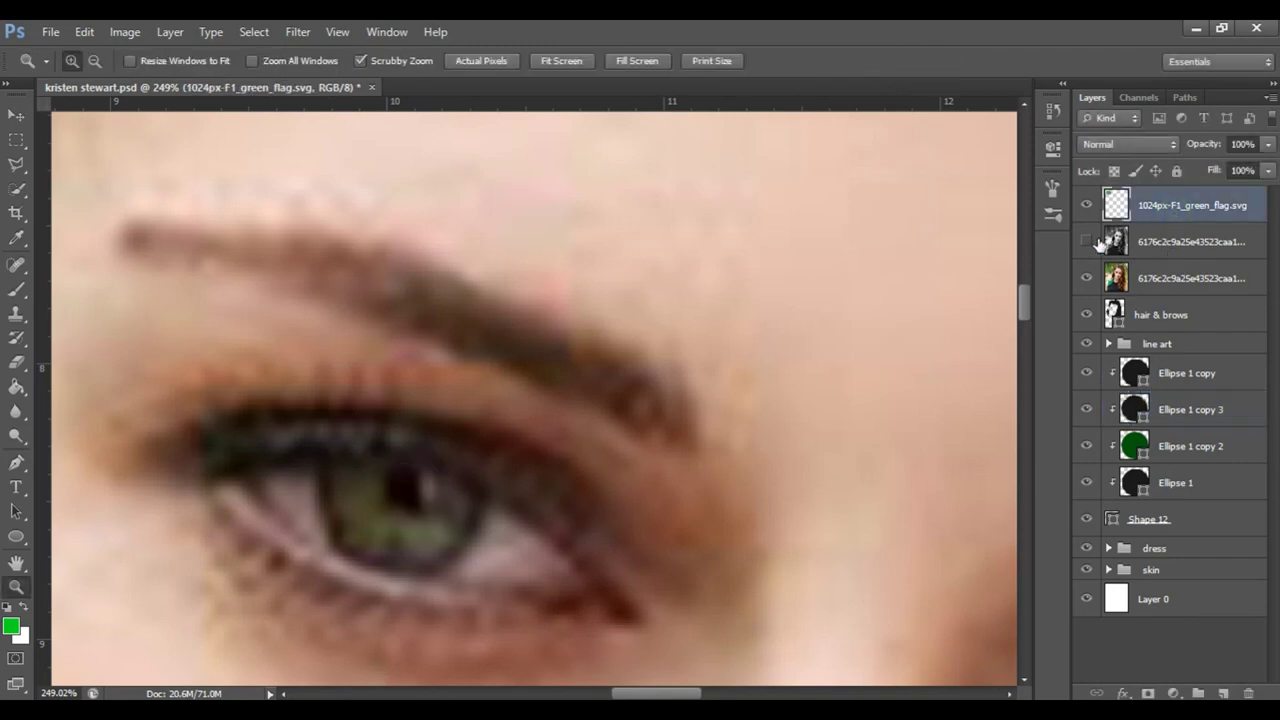
left_click(1087, 279)
left_click(1155, 424)
key("v")
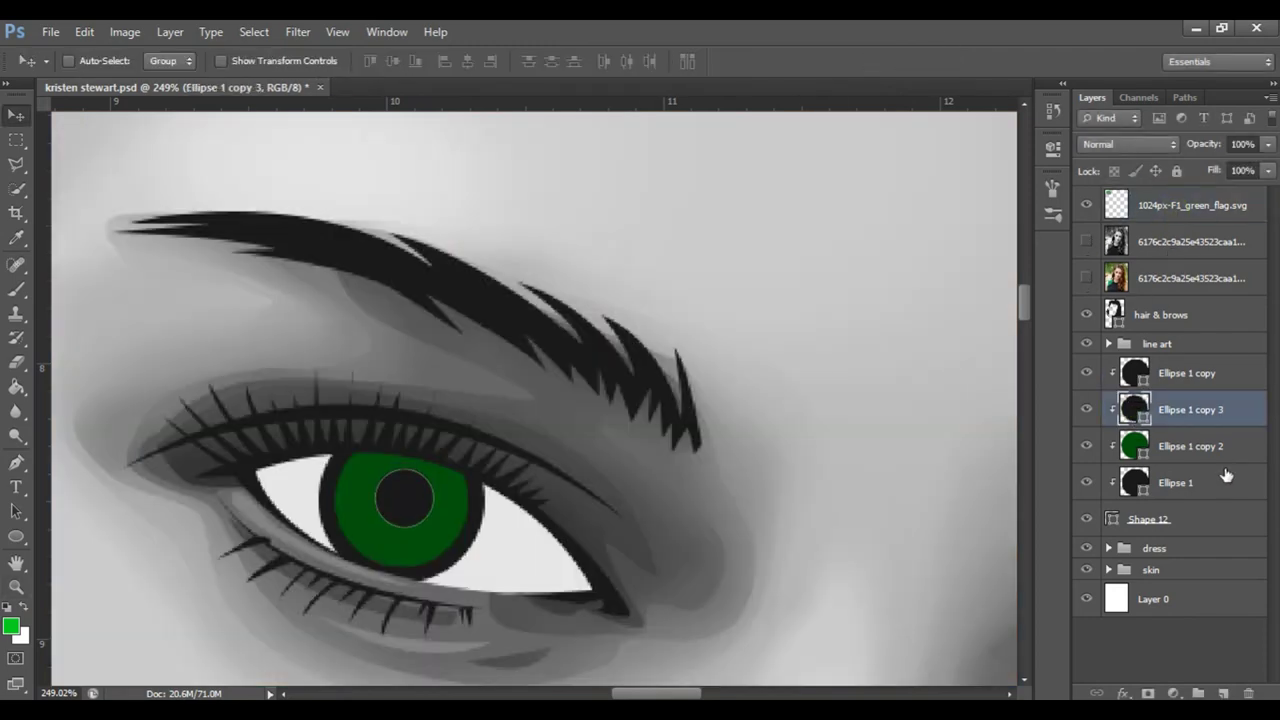
Step: Darken the iris green to brightness 20 and check it against the reference photo
double_click(1140, 447)
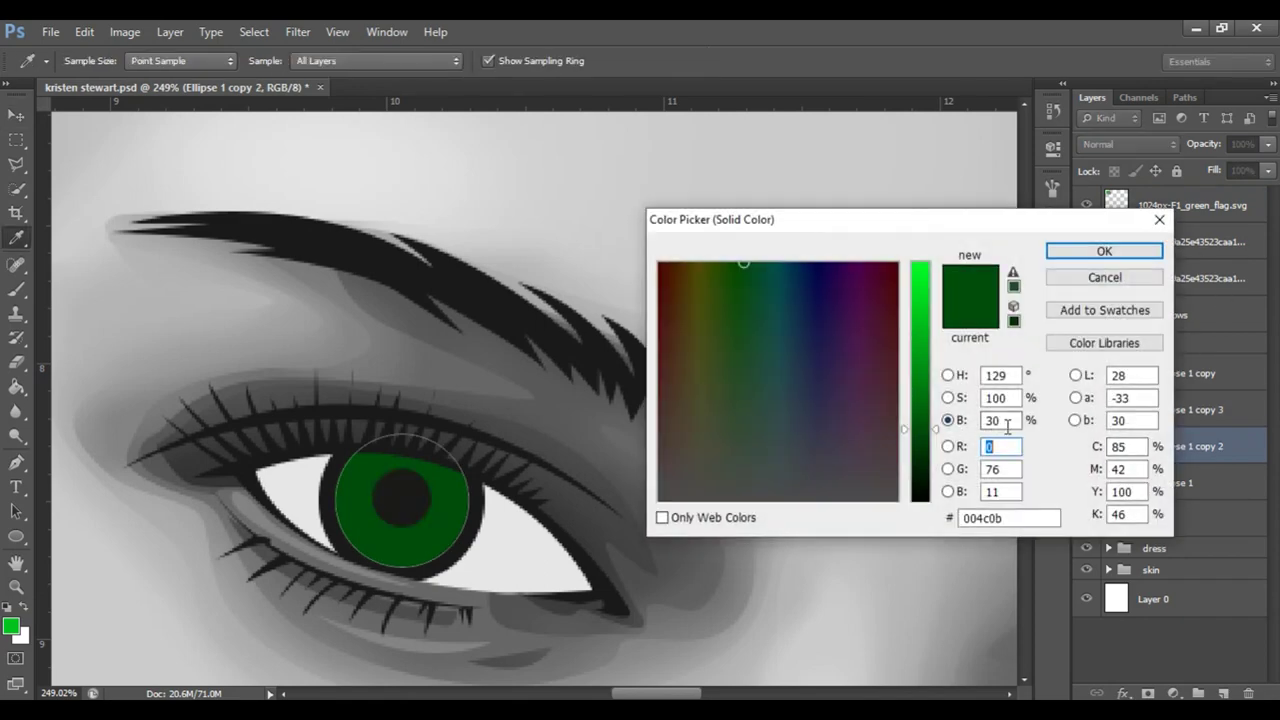
type("20")
key("Return")
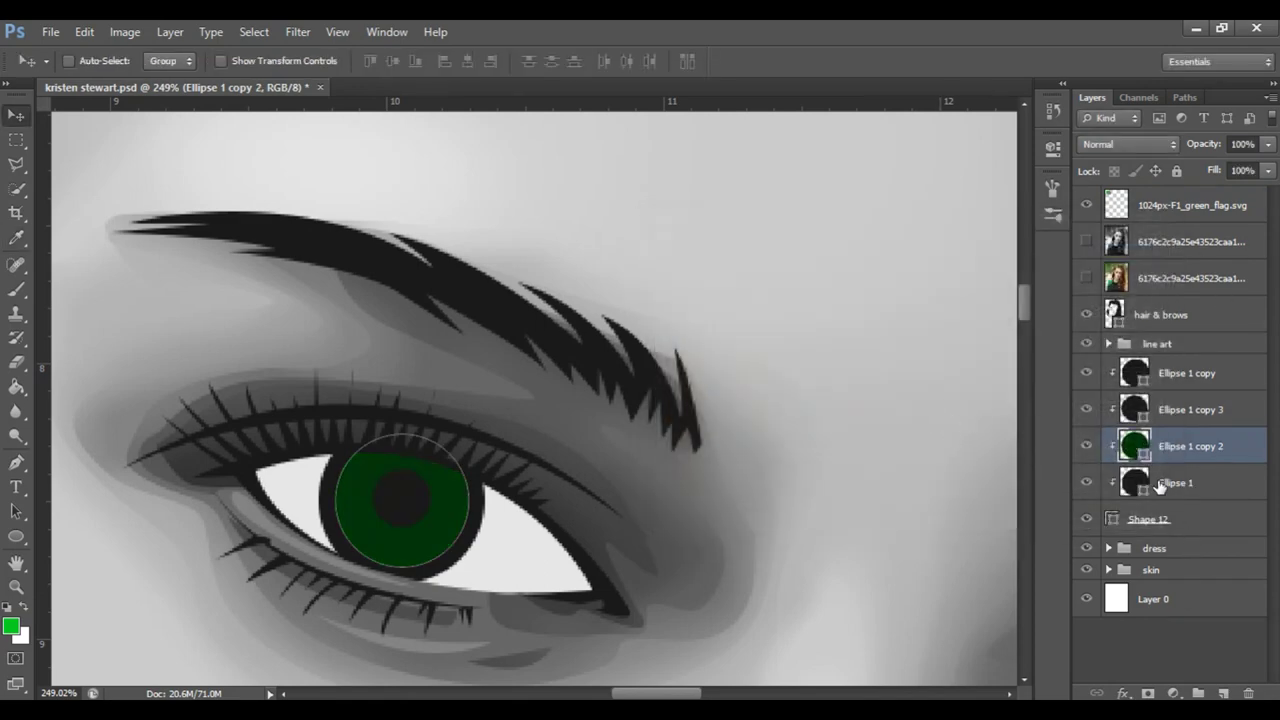
left_click_drag(889, 452, 549, 300)
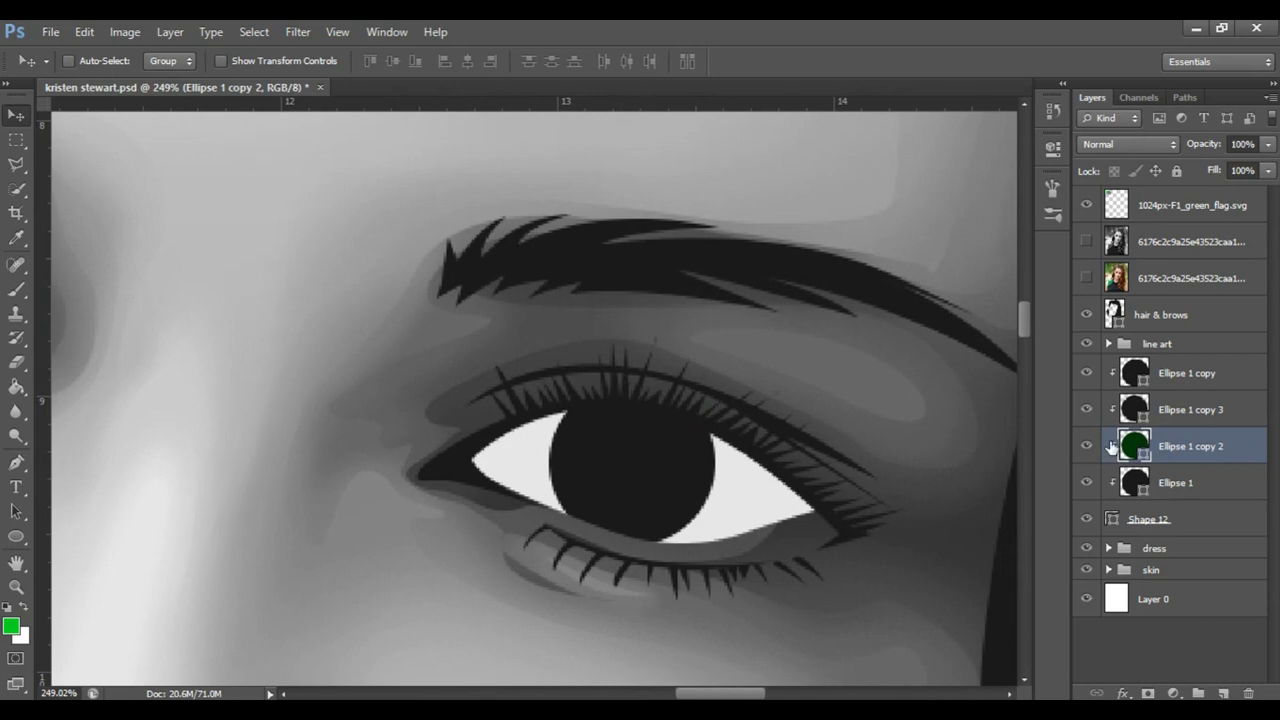
left_click(1086, 278)
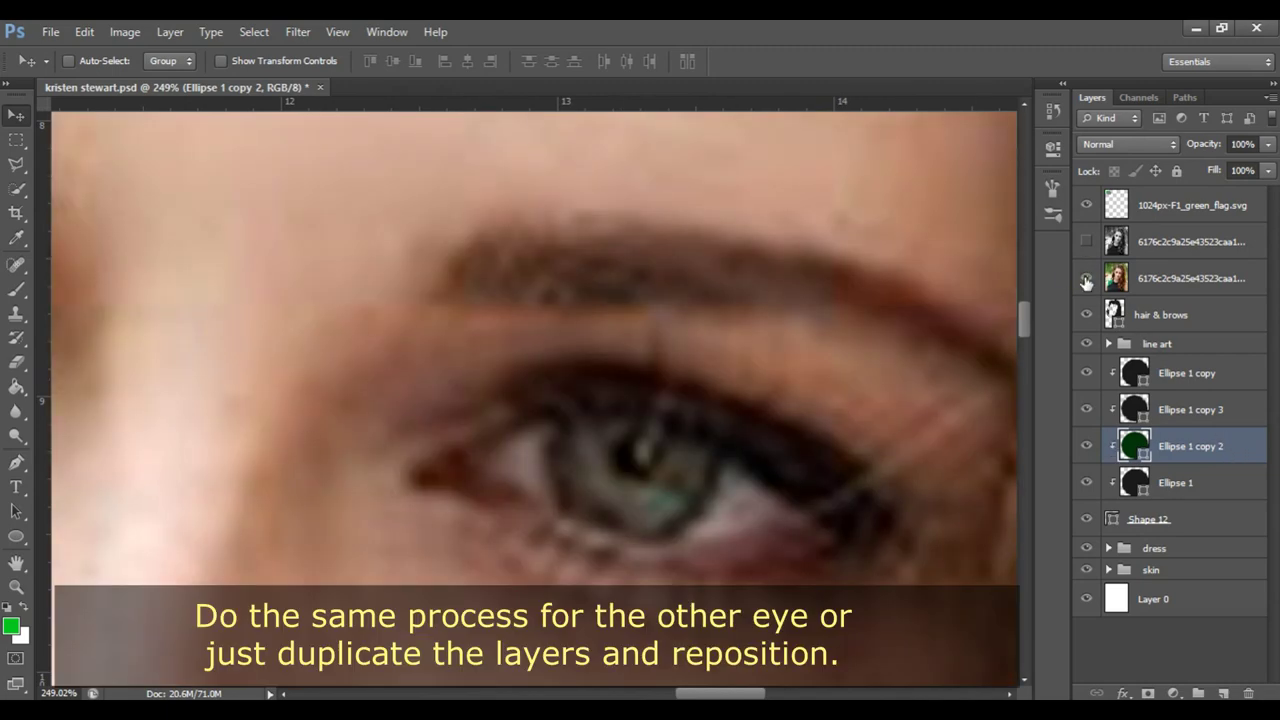
left_click(1086, 280)
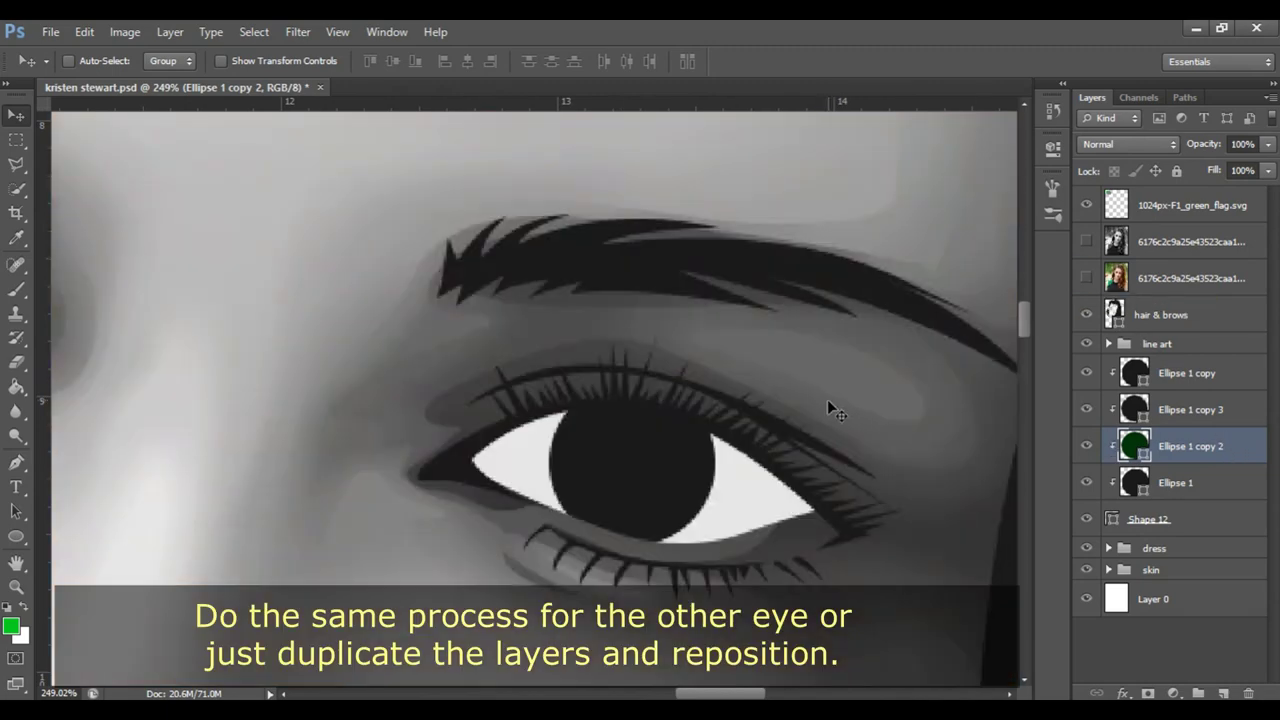
key("z")
left_click_drag(827, 398, 1018, 413)
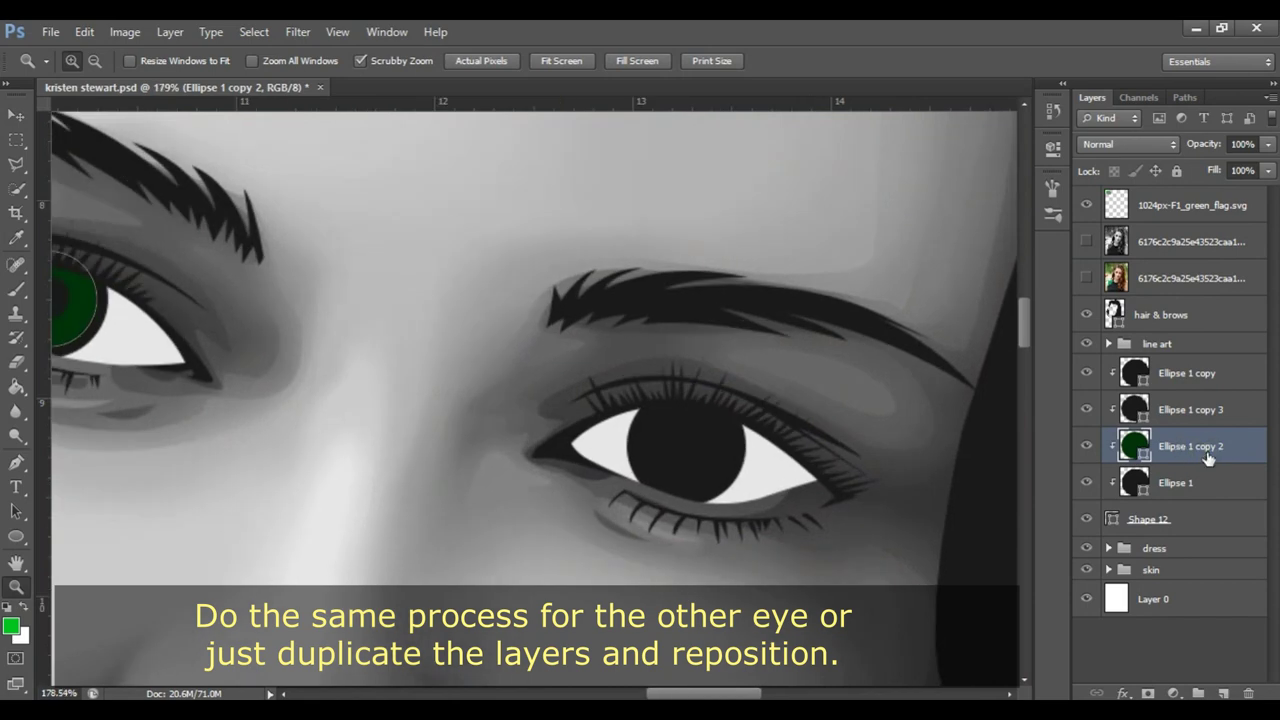
Step: Duplicate the green iris as Ellipse 1 copy 4, move it up, and place it on the right eye
key("ctrl+j")
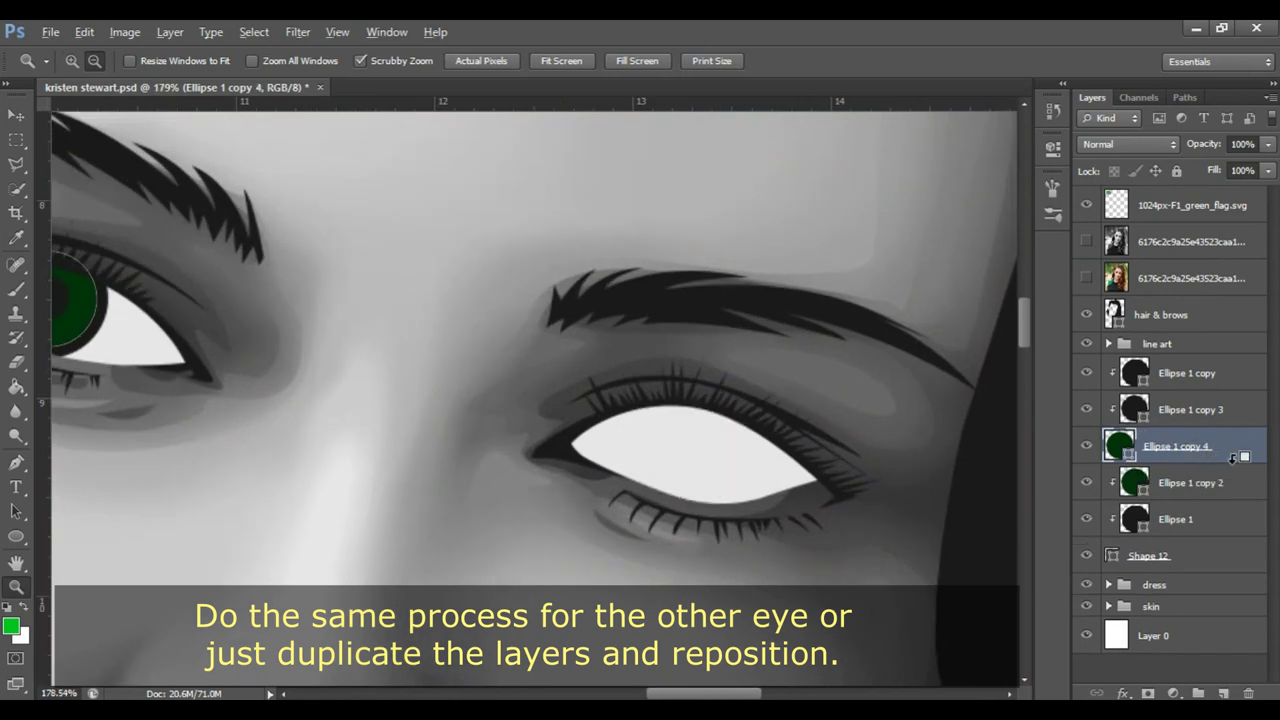
left_click_drag(1217, 458, 1190, 372)
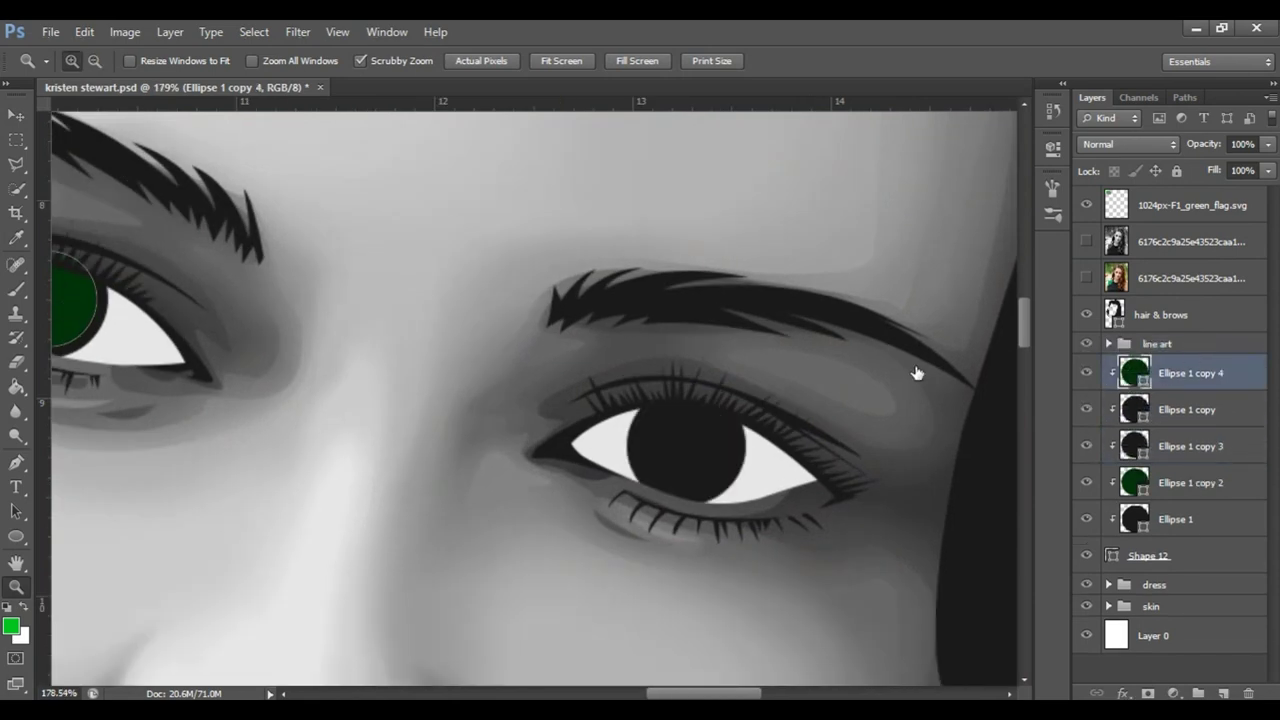
key("v")
left_click_drag(129, 257, 760, 403)
Step: Duplicate the pupil as Ellipse 1 copy 5 and position it above the right-eye iris
left_click(1228, 450)
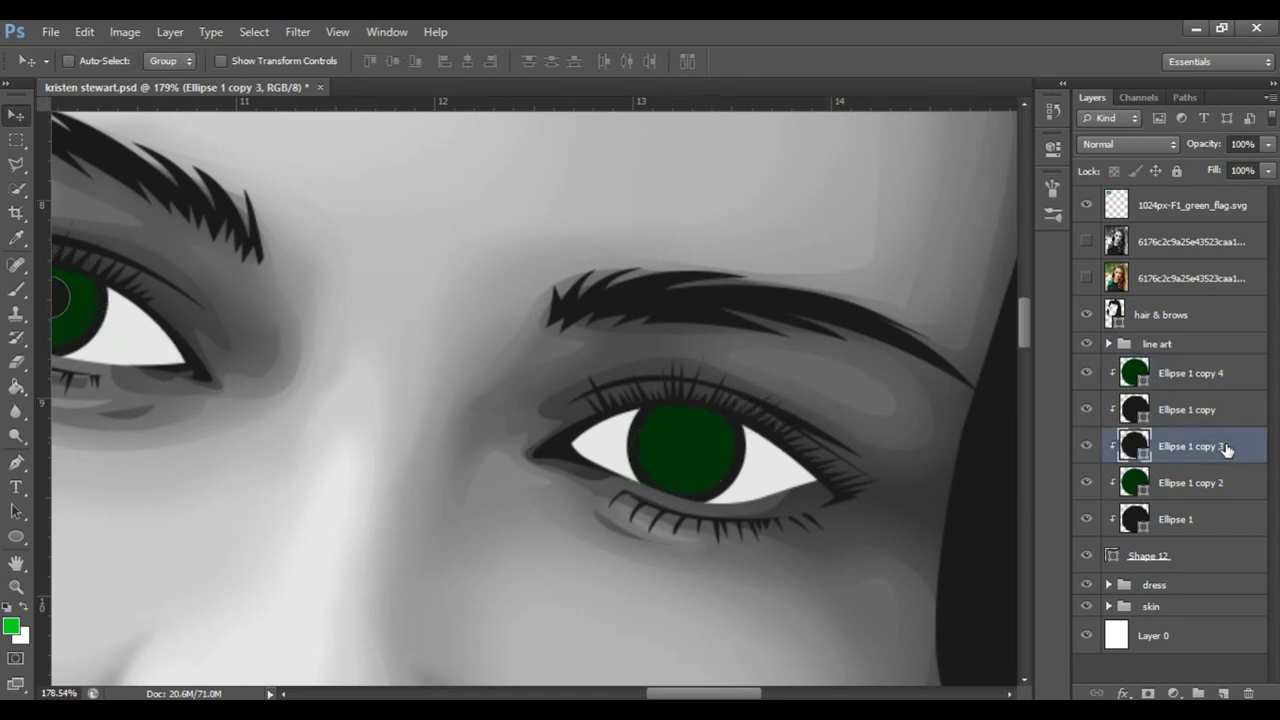
key("ctrl+j")
left_click(1253, 461, "alt")
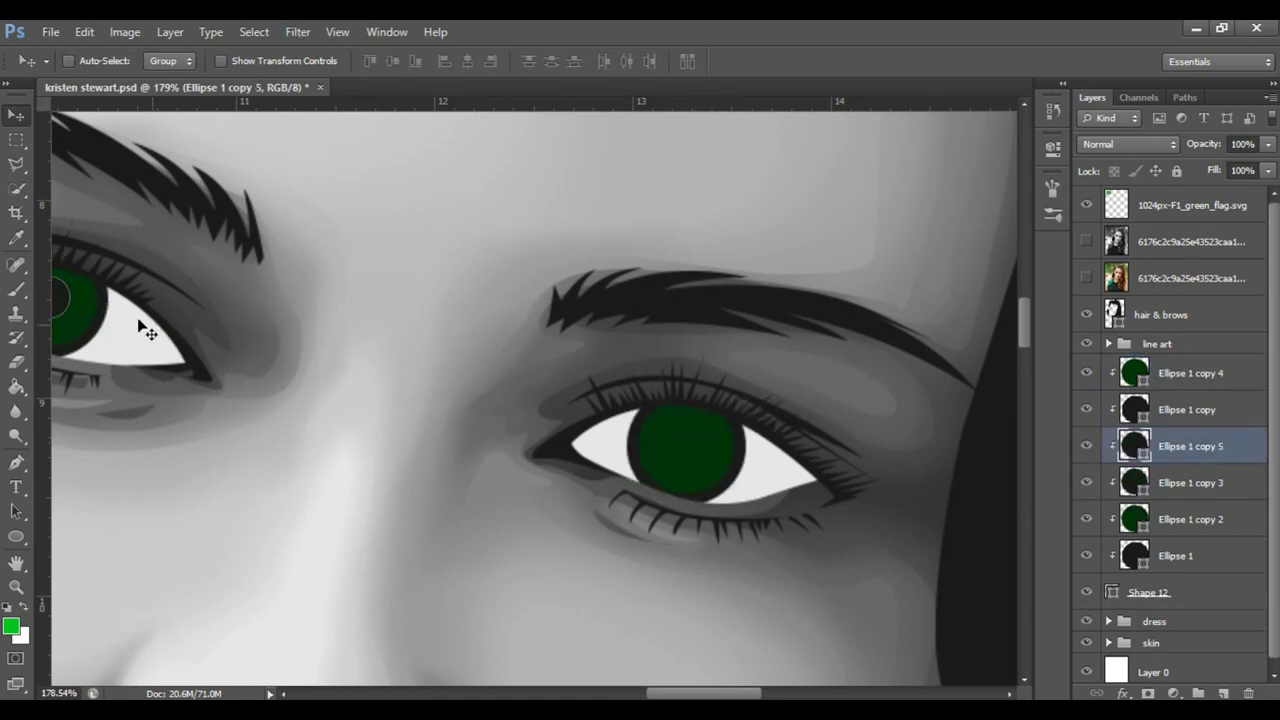
left_click_drag(586, 434, 620, 440)
left_click(1210, 368, "ctrl")
left_click_drag(1210, 370, 1208, 372)
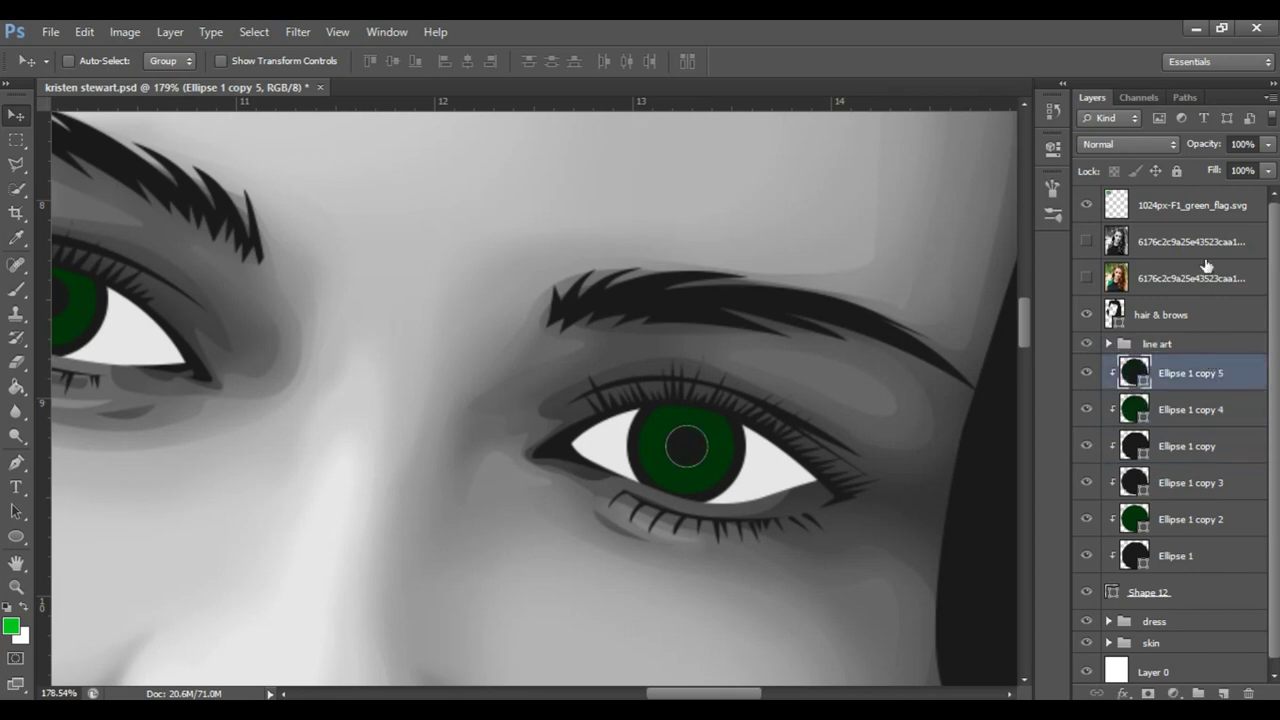
key("z")
left_click_drag(830, 325, 600, 330)
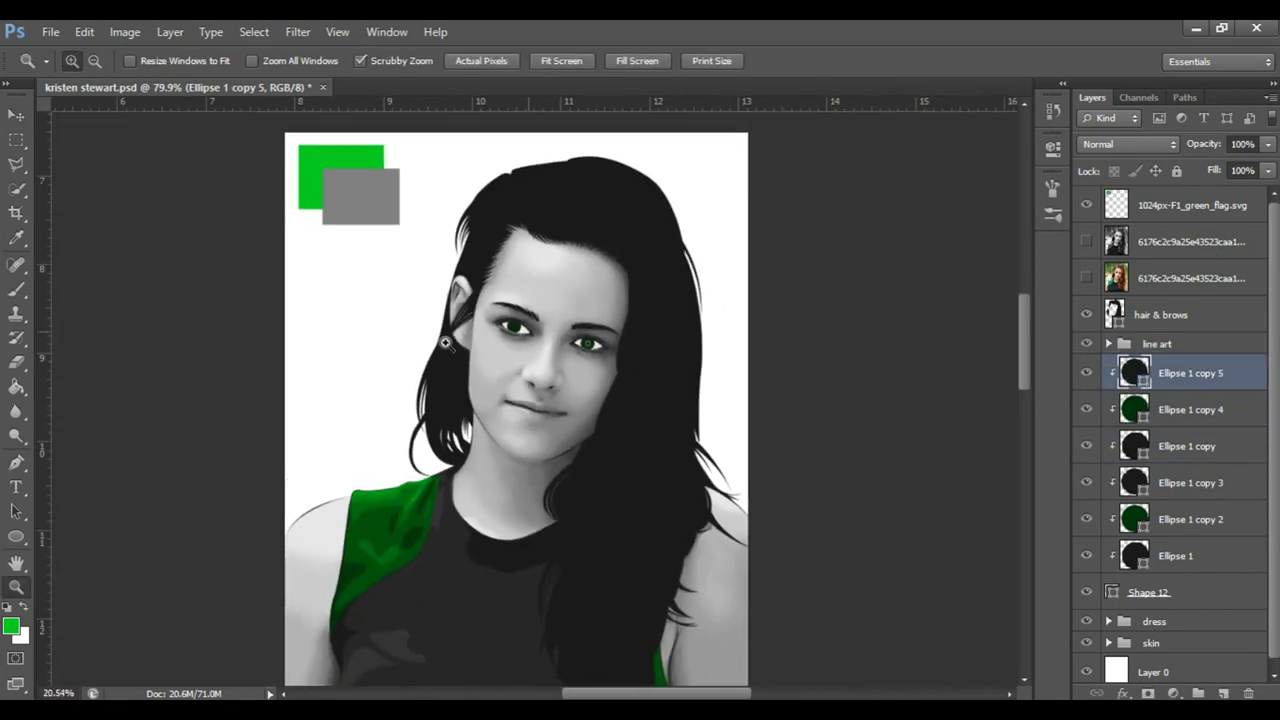
left_click(1213, 242)
Step: Show the reference photo around the eye and select the topmost eye layer
left_click_drag(580, 286, 726, 323)
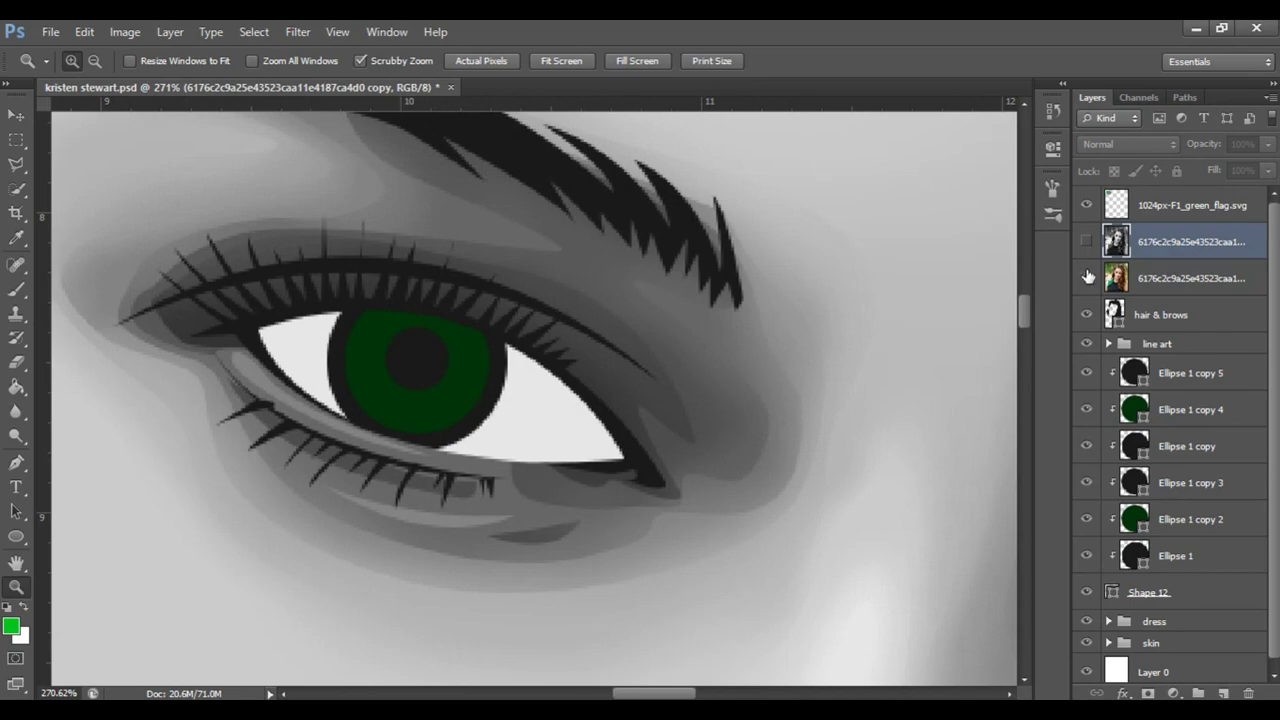
left_click(1087, 277)
mouse_move(609, 371)
left_mouse_down()
mouse_move(505, 391)
mouse_move(598, 396)
left_mouse_up()
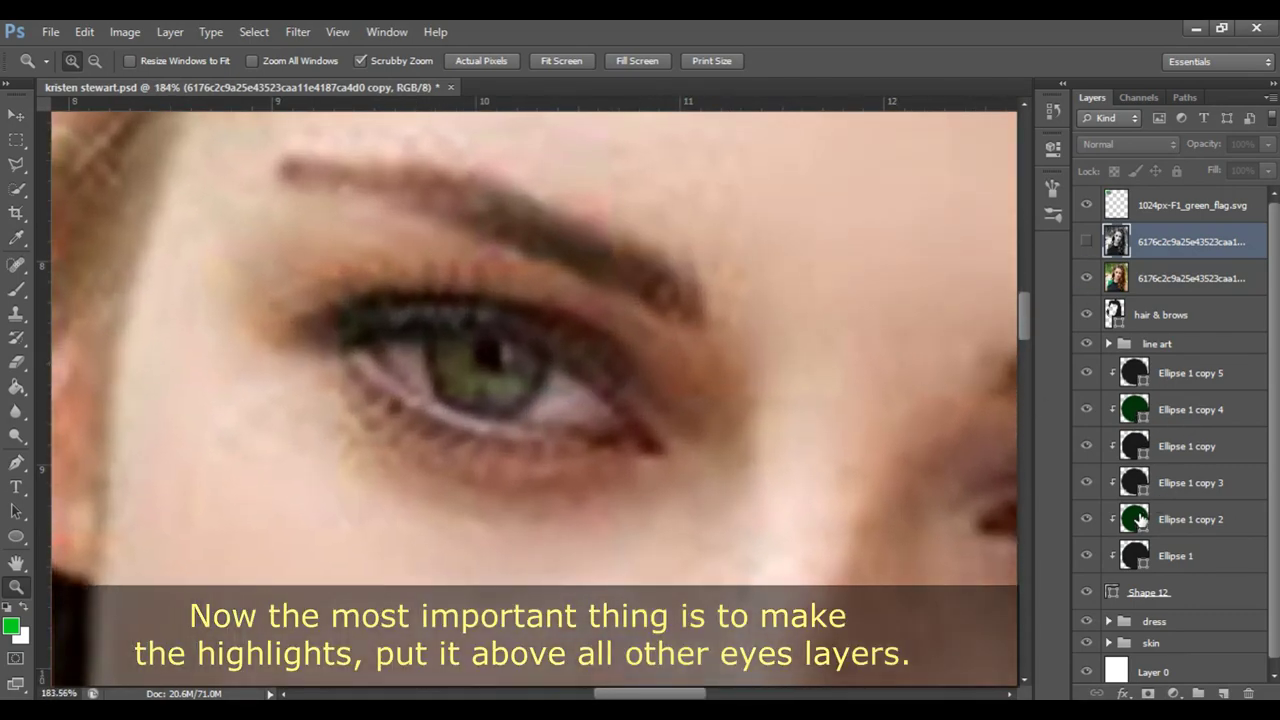
left_click_drag(1140, 519, 1240, 370)
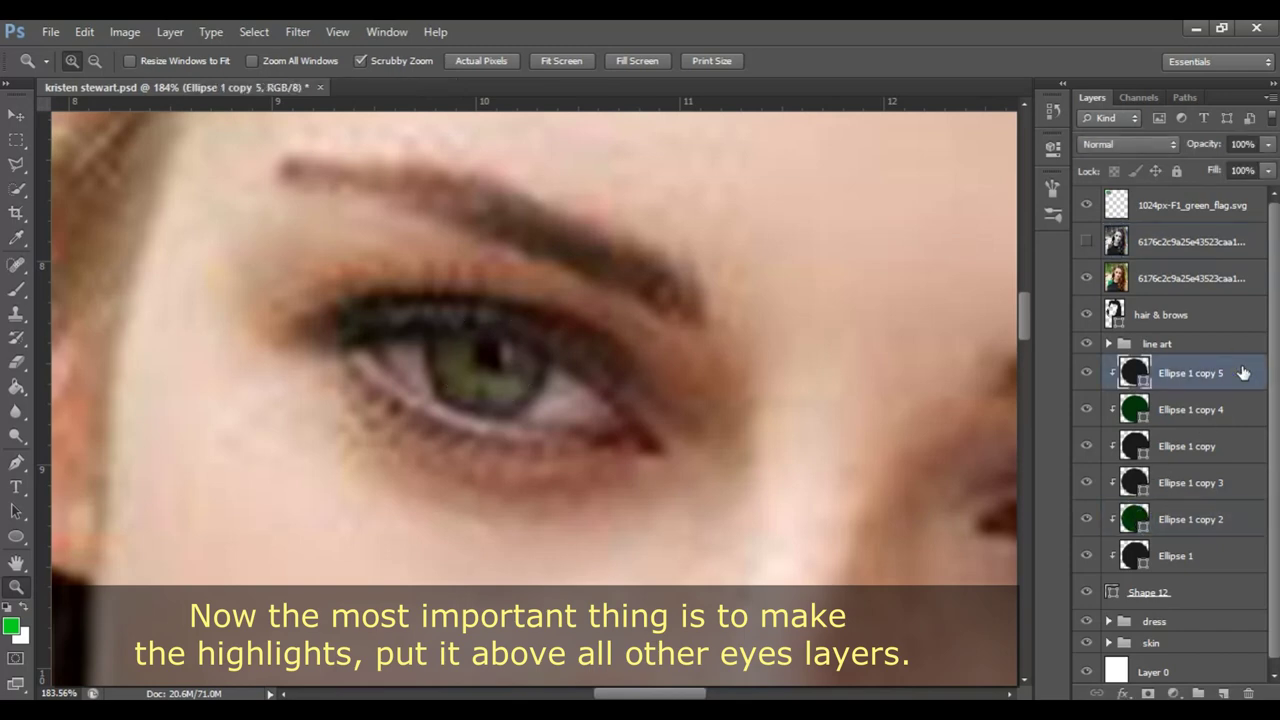
Step: Set the foreground colour to light grey with brightness 80
left_click(24, 607)
left_click(14, 630)
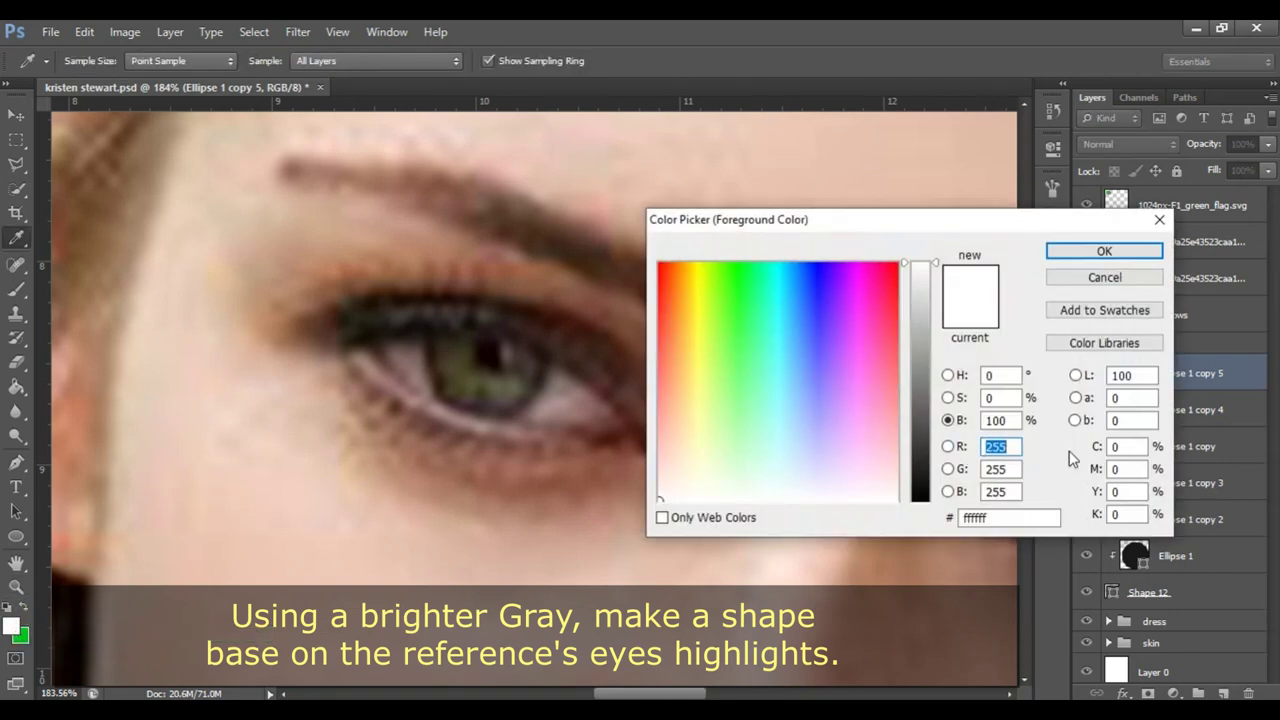
left_click(1019, 426)
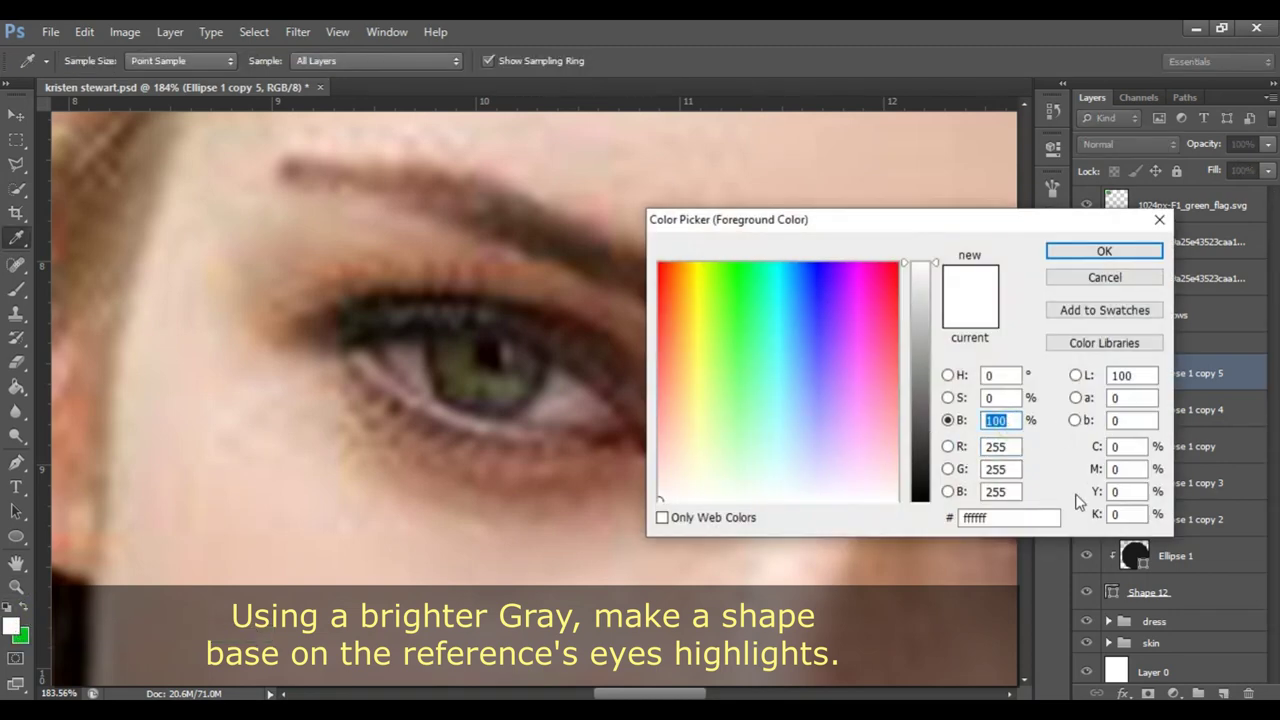
type("90")
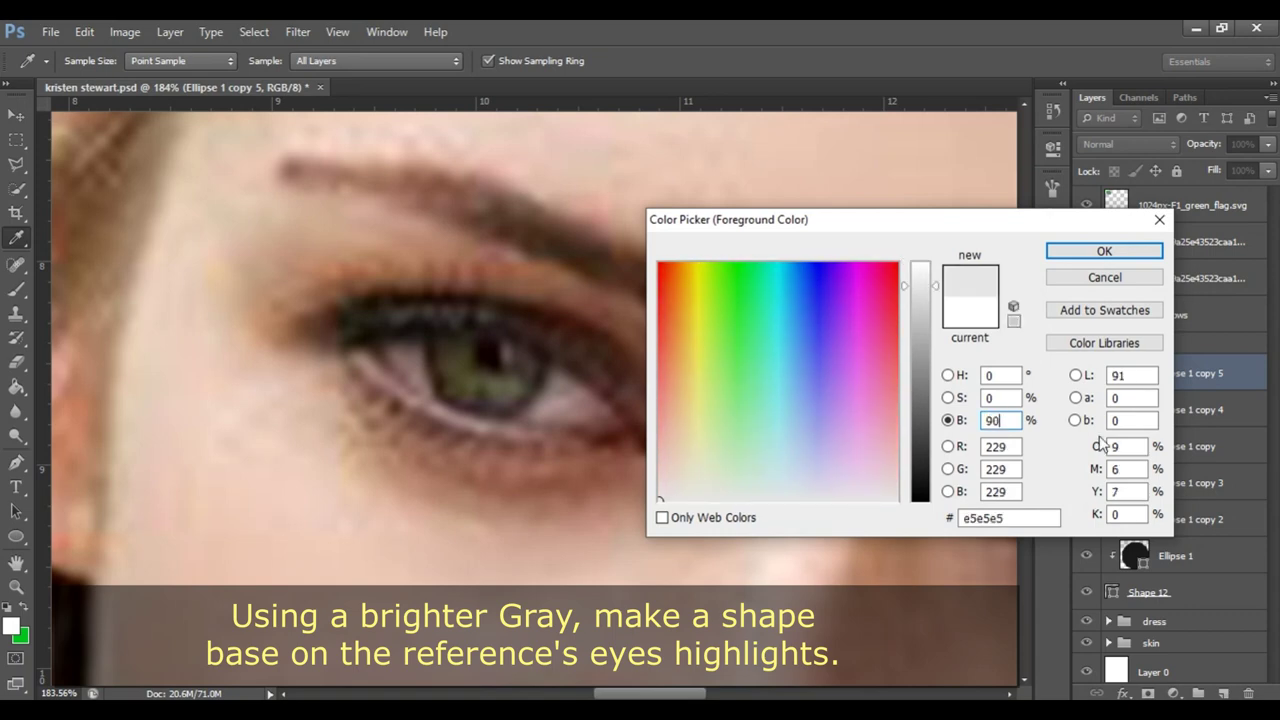
key("BackSpace")
key("BackSpace")
type("80")
left_click(1142, 252)
Step: Draw pale highlight shapes beside both pupils with the Pen in Combine Shapes mode
key("z")
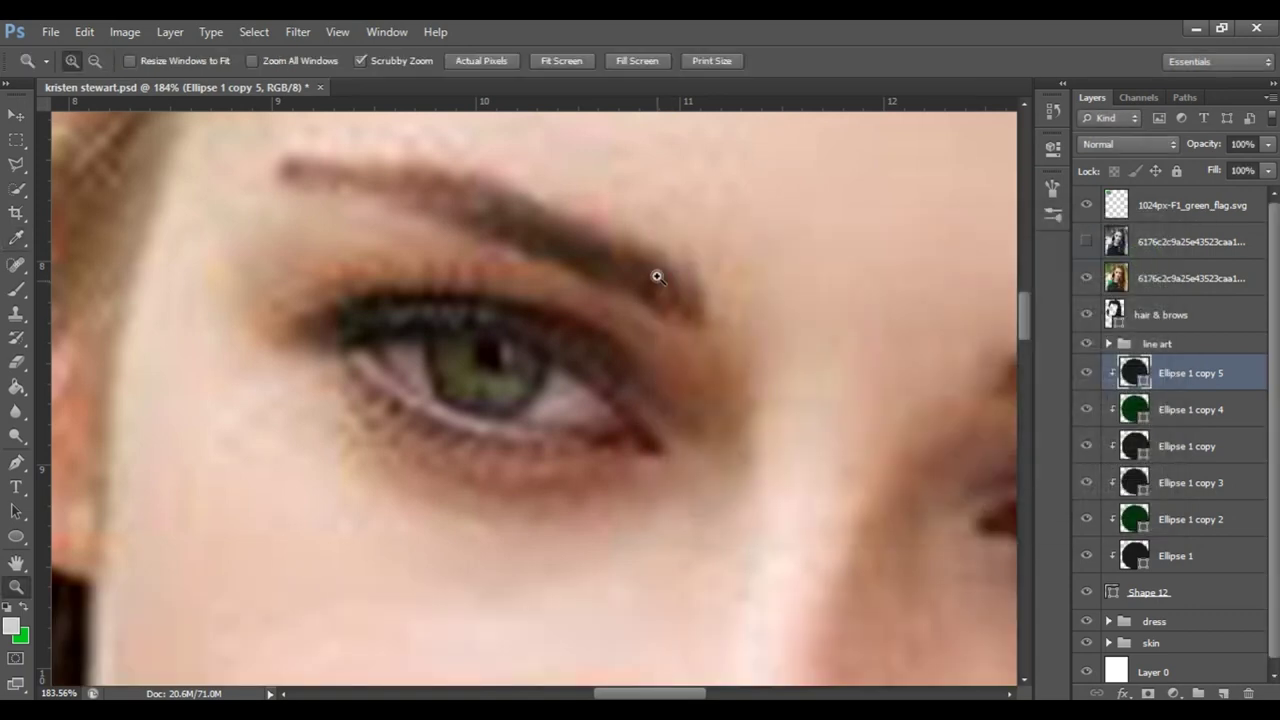
key("p")
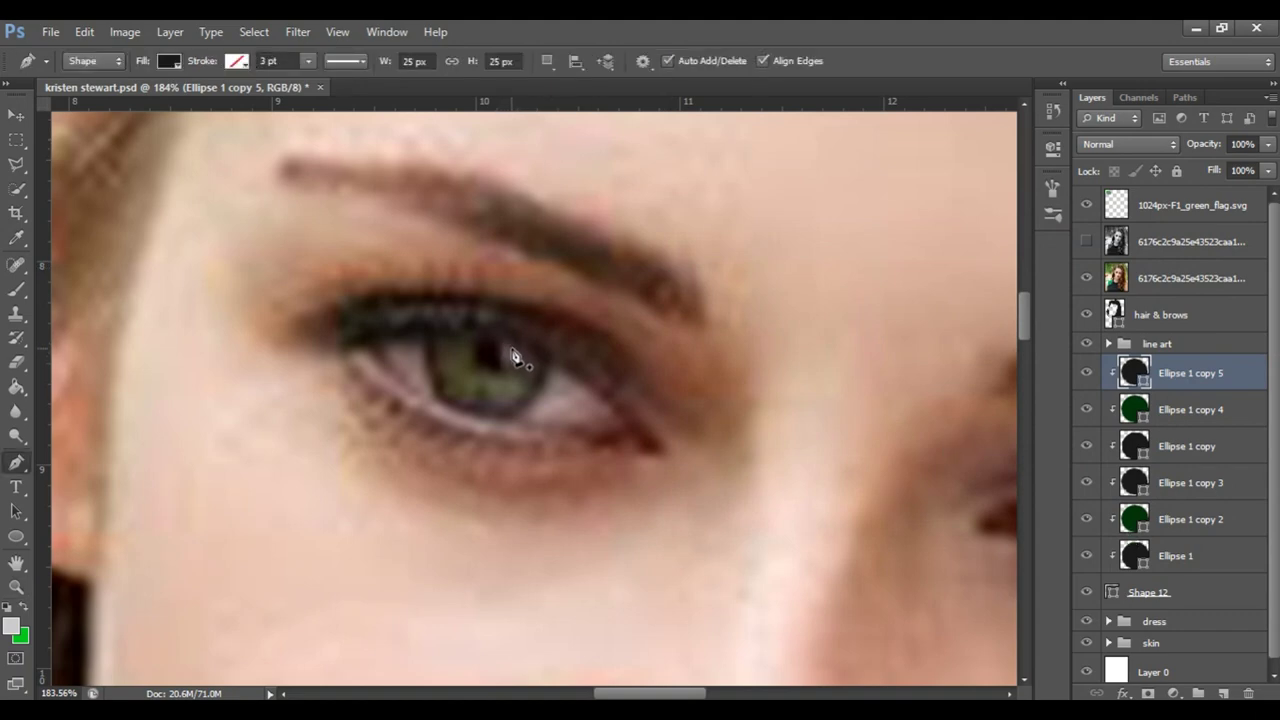
left_click(513, 357)
left_click(508, 362)
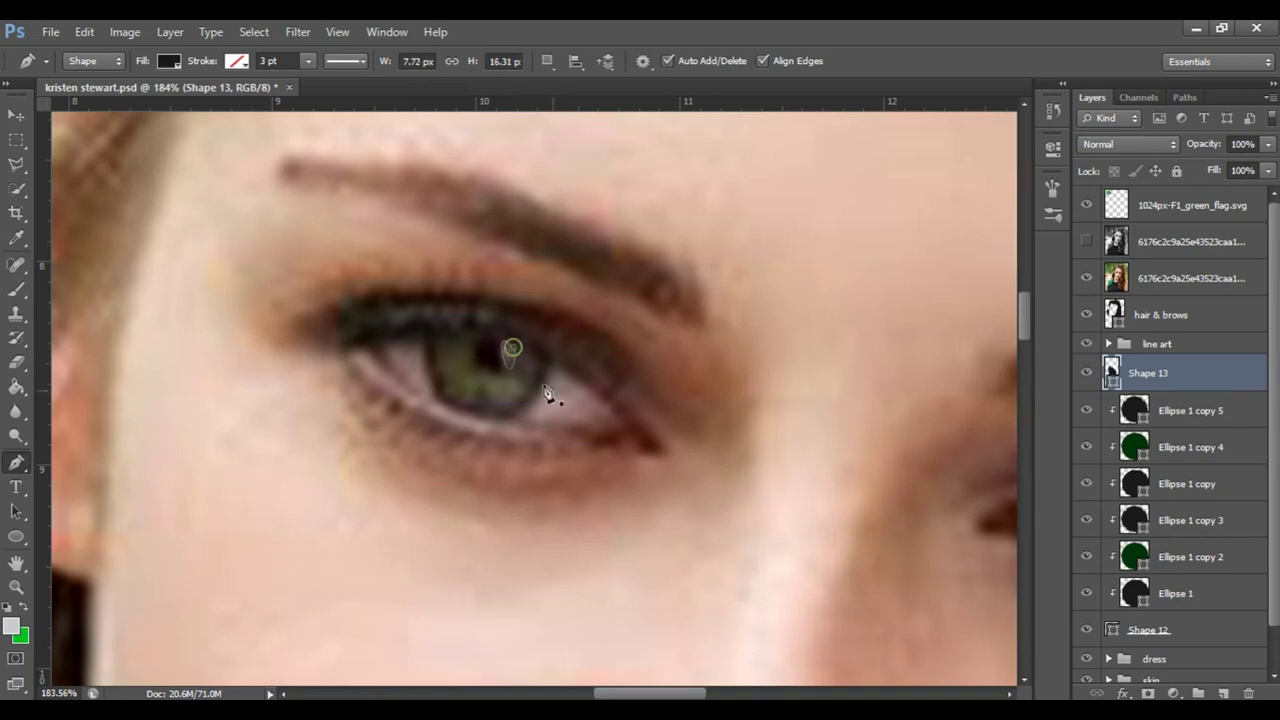
left_click(547, 61)
left_click(600, 98)
left_click(521, 357)
left_click_drag(694, 457, 321, 336)
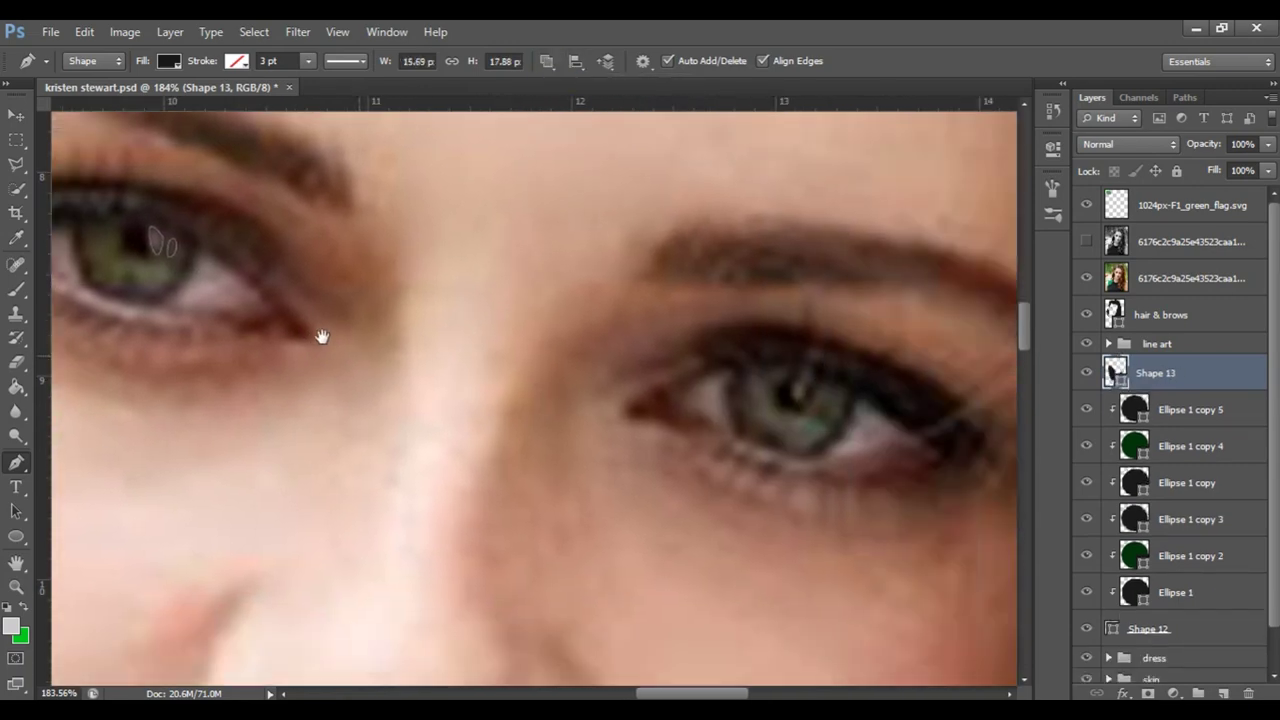
left_click(712, 372)
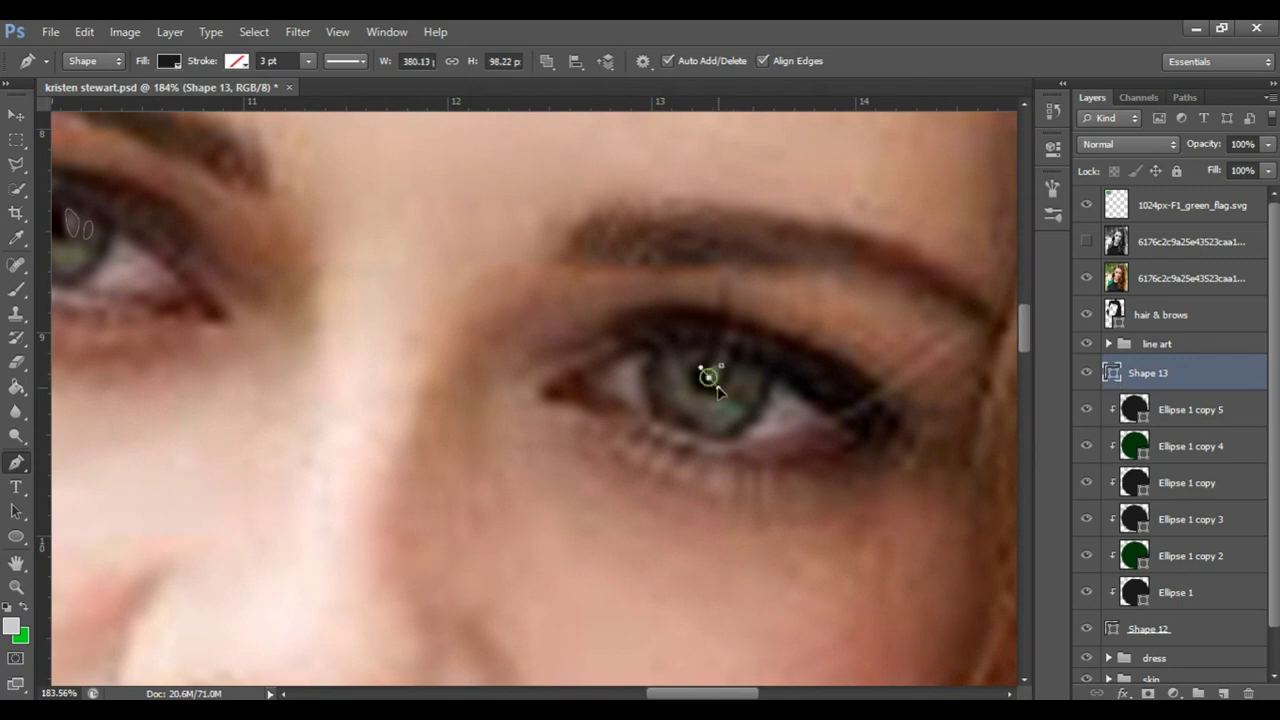
left_click(731, 372)
Step: Hide the reference photo and give the Shape 13 highlights a light grey fill
left_click(1086, 278)
left_click(1180, 250)
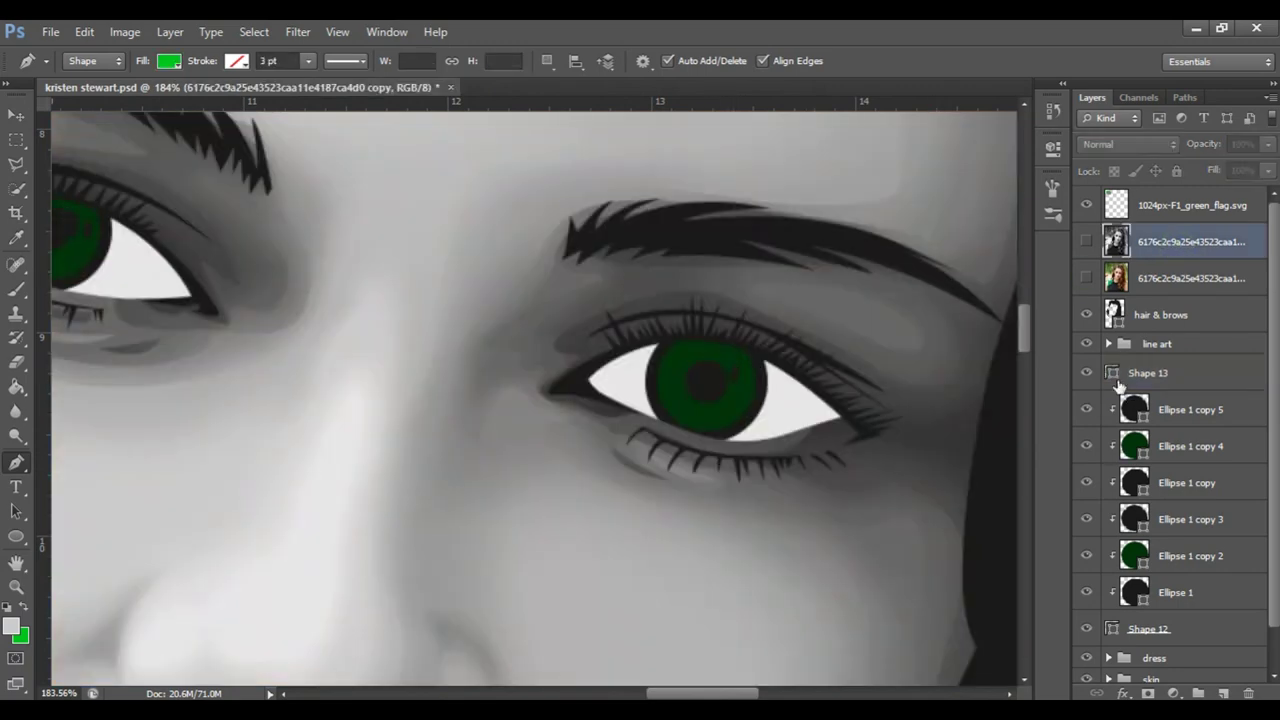
double_click(1112, 372)
left_click(212, 600)
left_click(1140, 251)
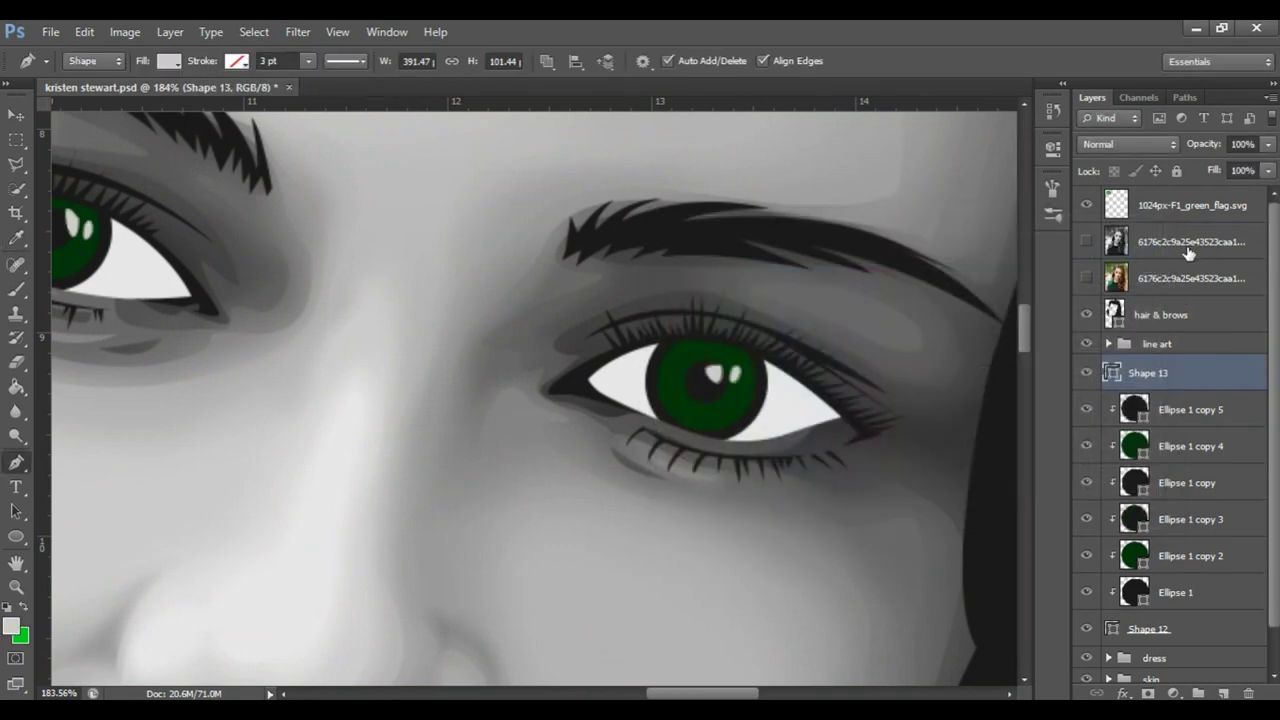
left_click(1188, 241)
key("z")
key("ctrl+0")
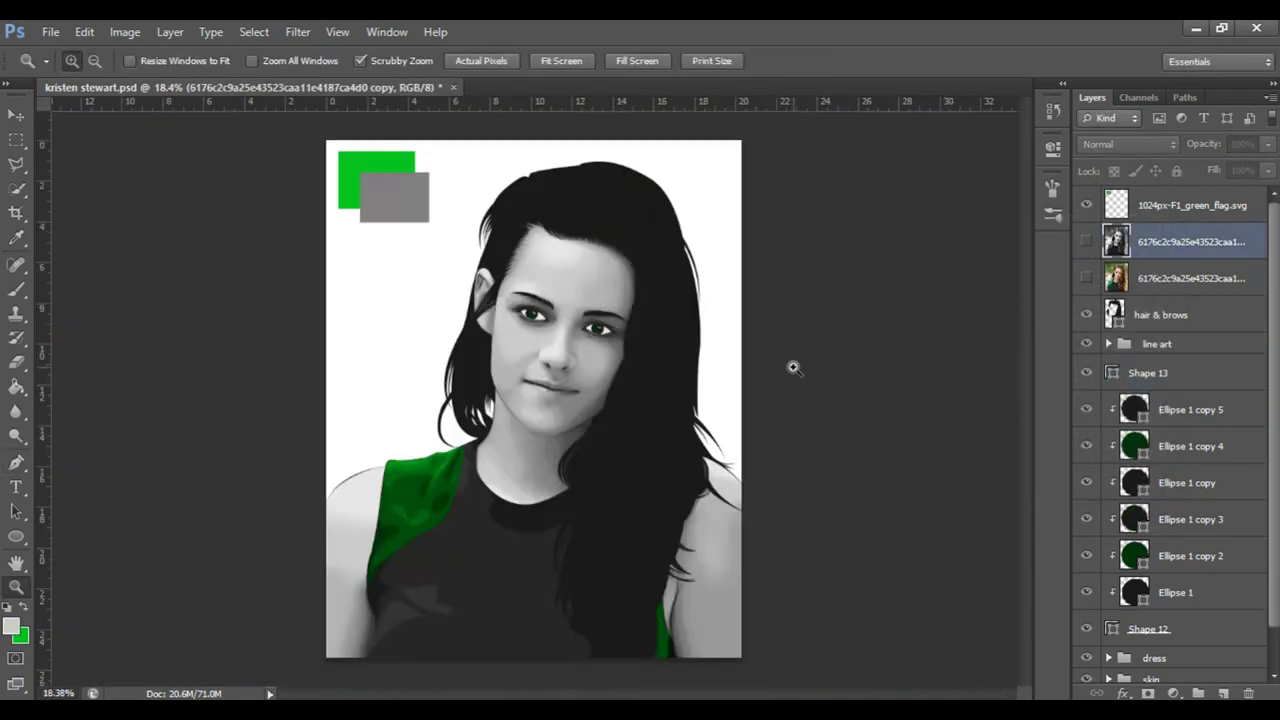
Step: Draw a second highlight shape in the right iris on Shape 13 using Combine Shapes
left_click_drag(590, 312, 712, 329)
left_click_drag(666, 371, 497, 446)
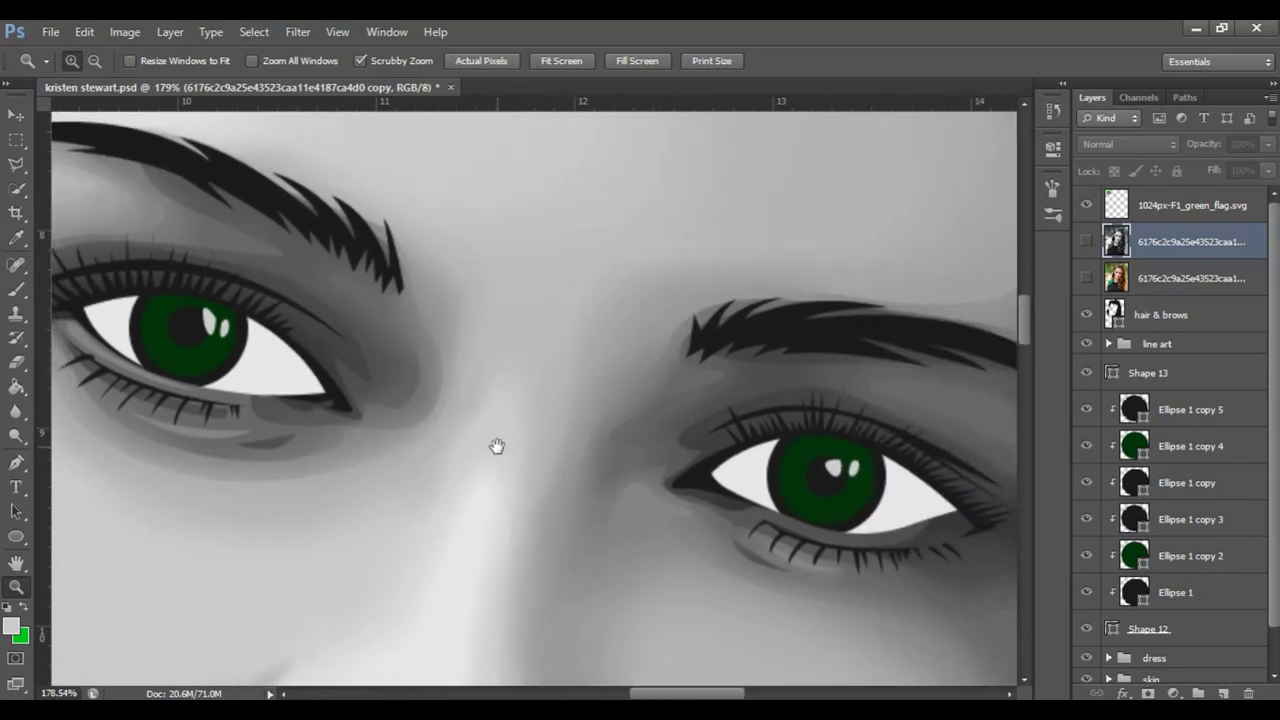
left_click(1148, 372)
key("p")
left_click(547, 61)
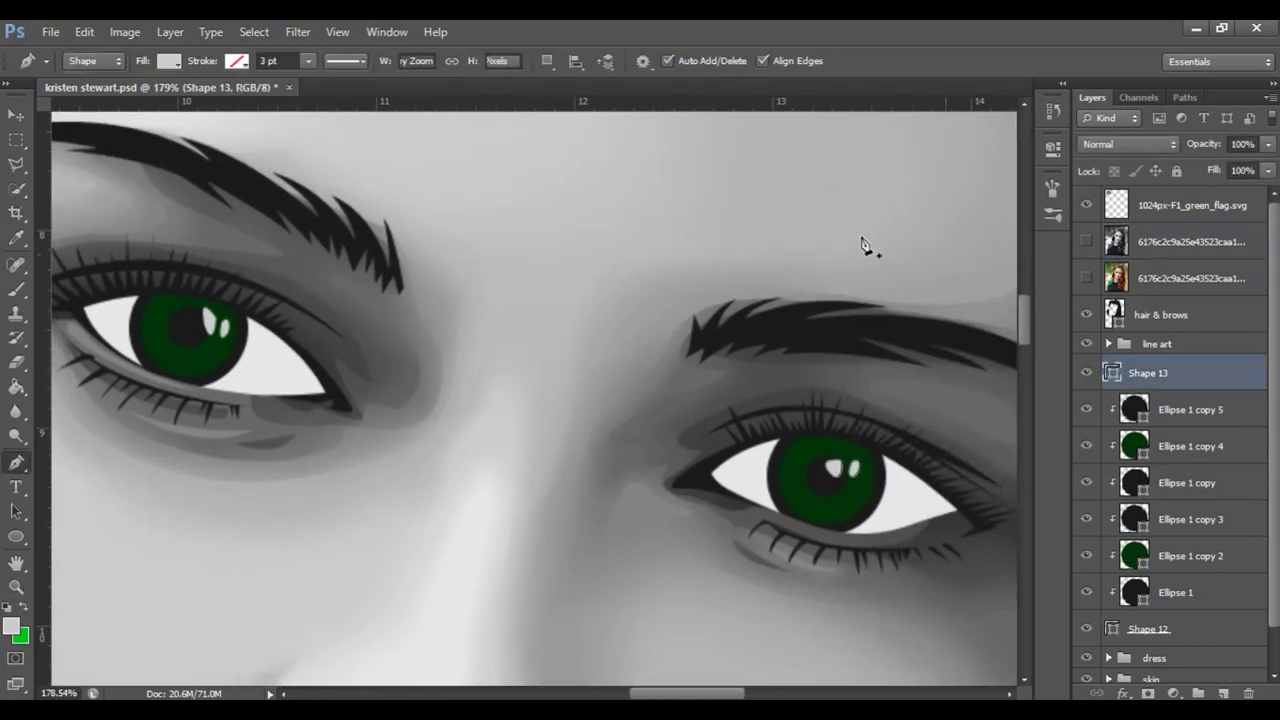
left_click(605, 102)
left_click(848, 462)
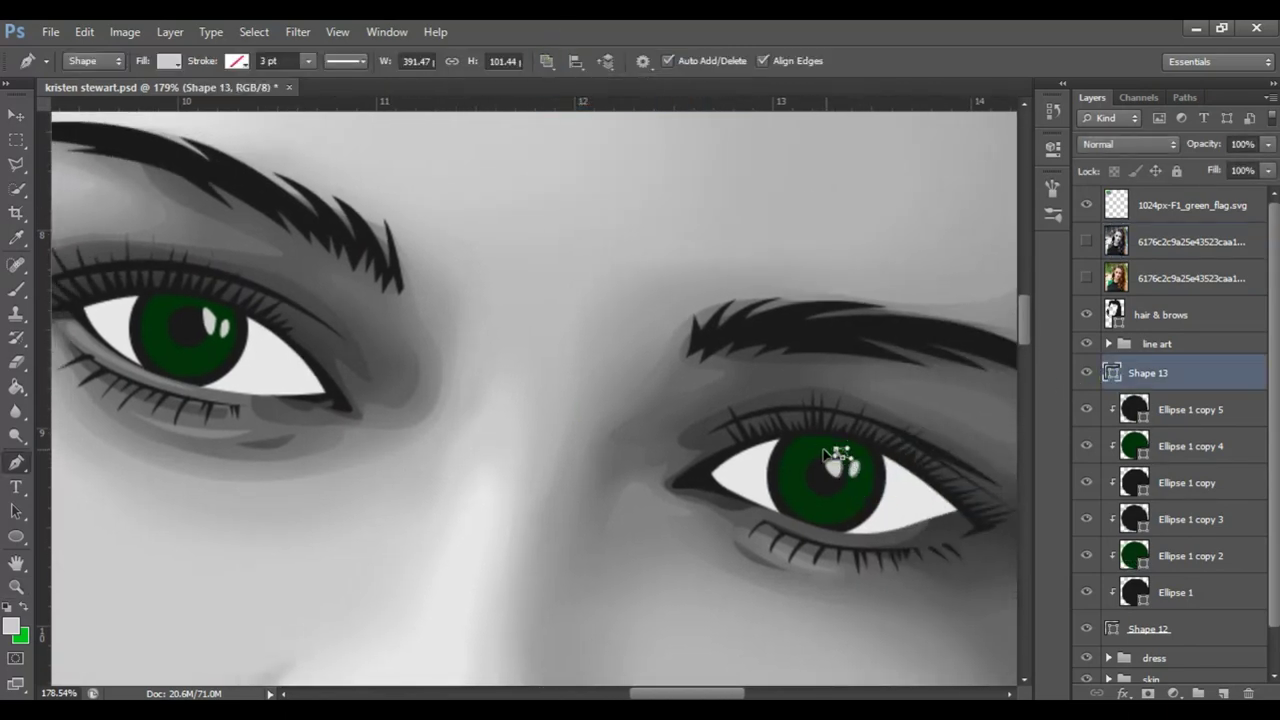
left_click(866, 474)
left_click(862, 474)
Step: Confirm the highlight fill stays light grey at brightness 80
double_click(1110, 375)
double_click(1000, 419)
type("80")
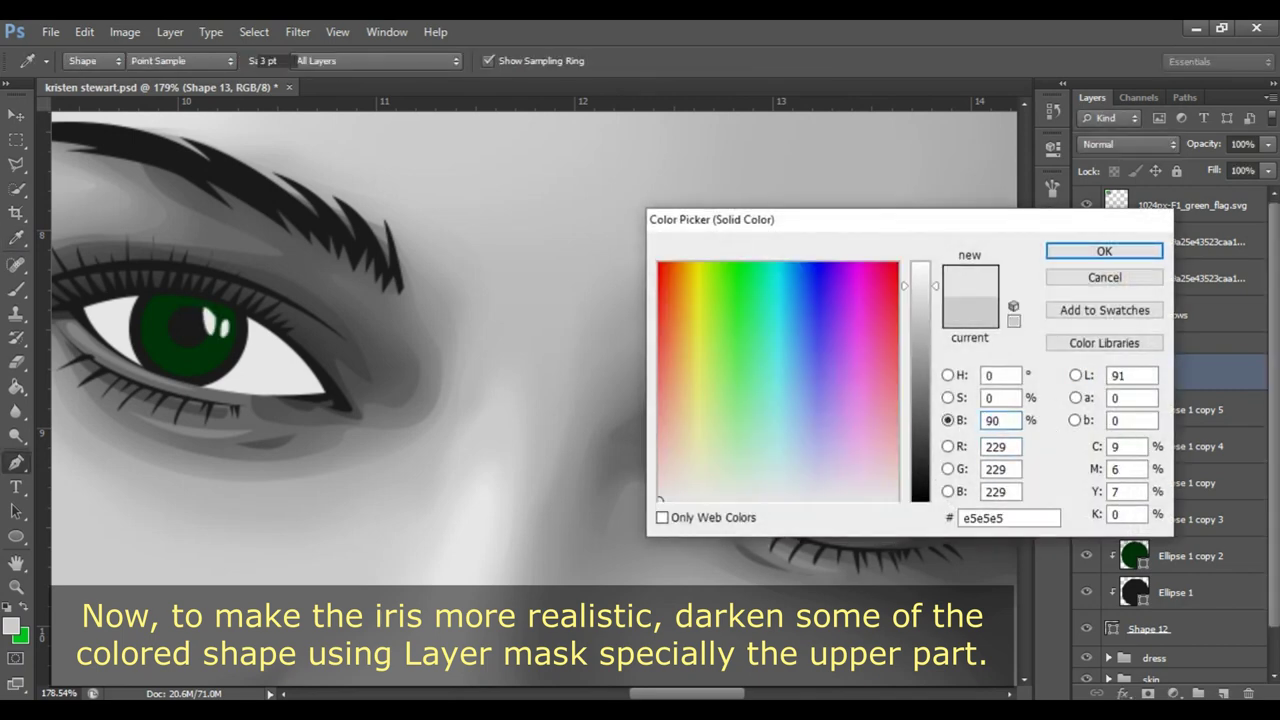
key("Return")
left_click(1216, 222)
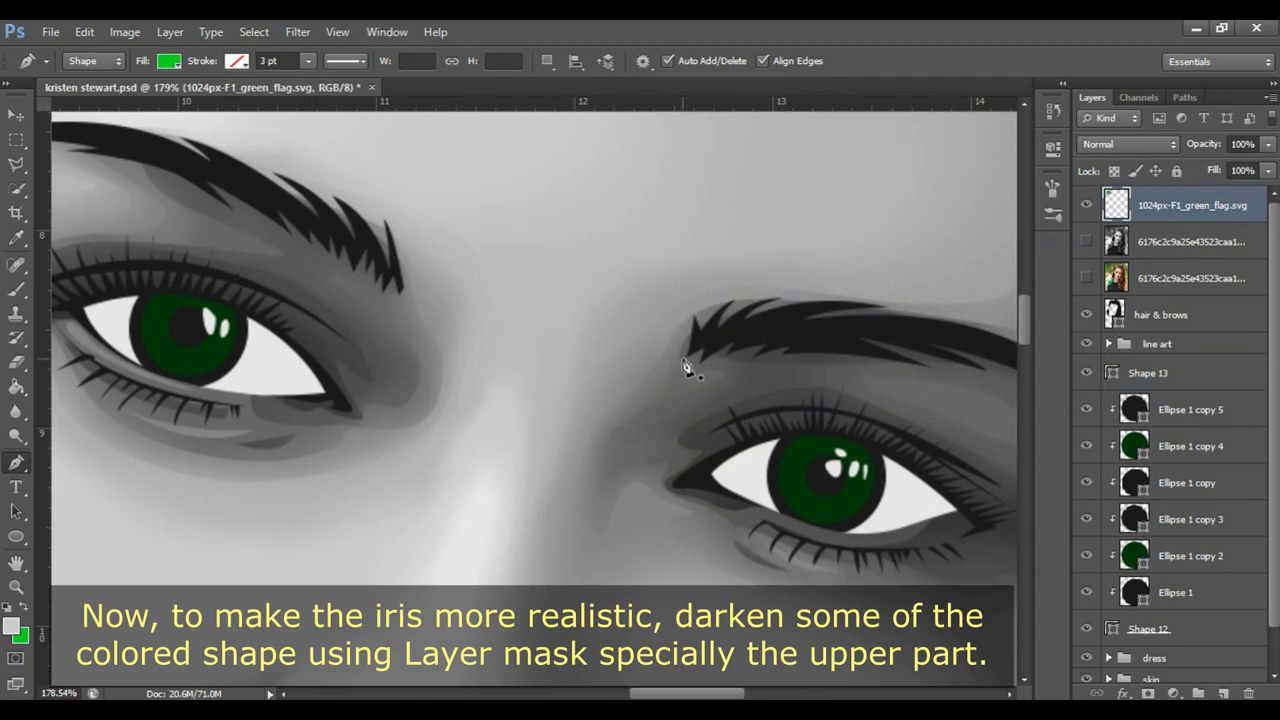
Step: Add a mask to the left iris green layer and set up a black 20-pixel brush
key("z")
mouse_move(660, 363)
left_mouse_down()
mouse_move(506, 399)
mouse_move(667, 369)
left_mouse_up()
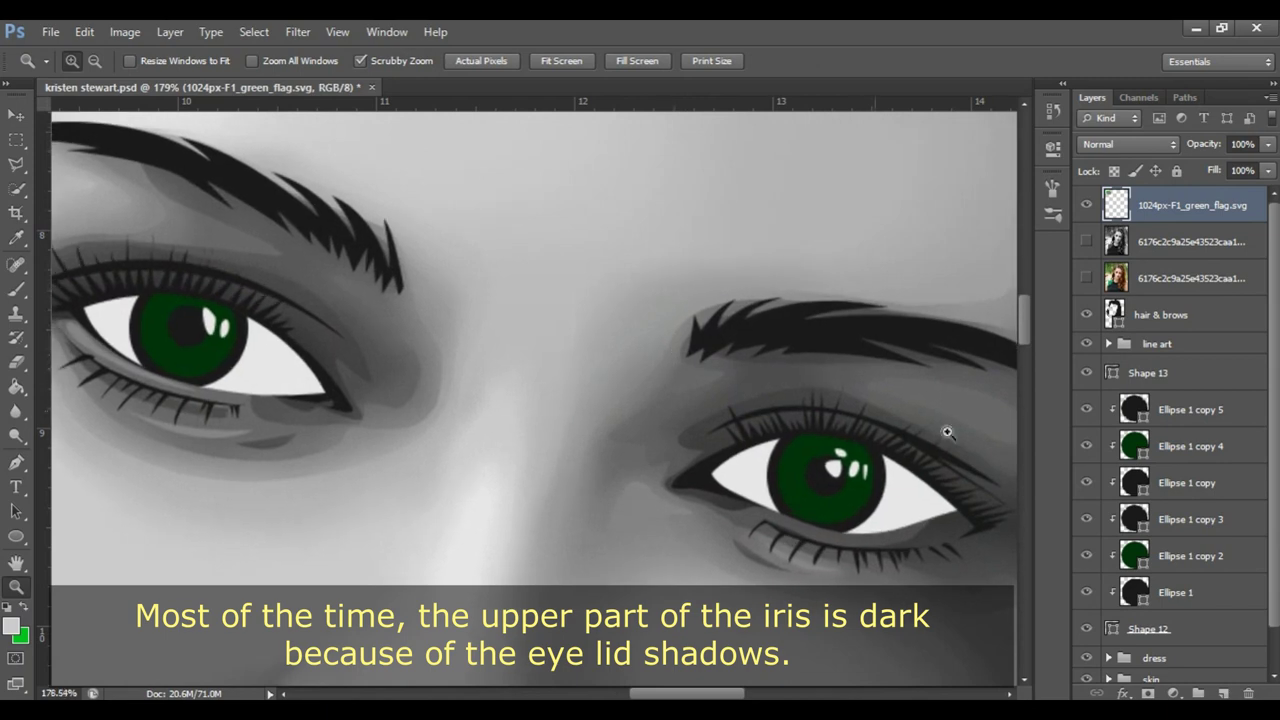
left_click(1133, 554)
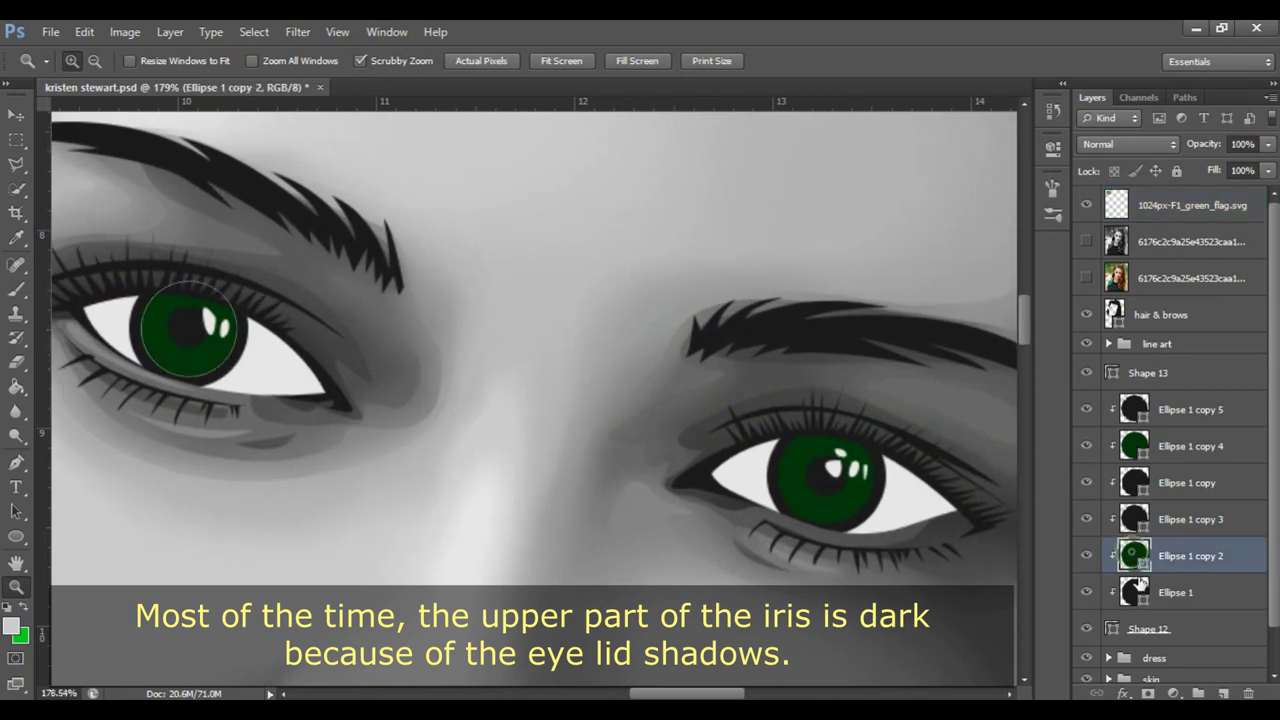
left_click(1148, 693)
key("d")
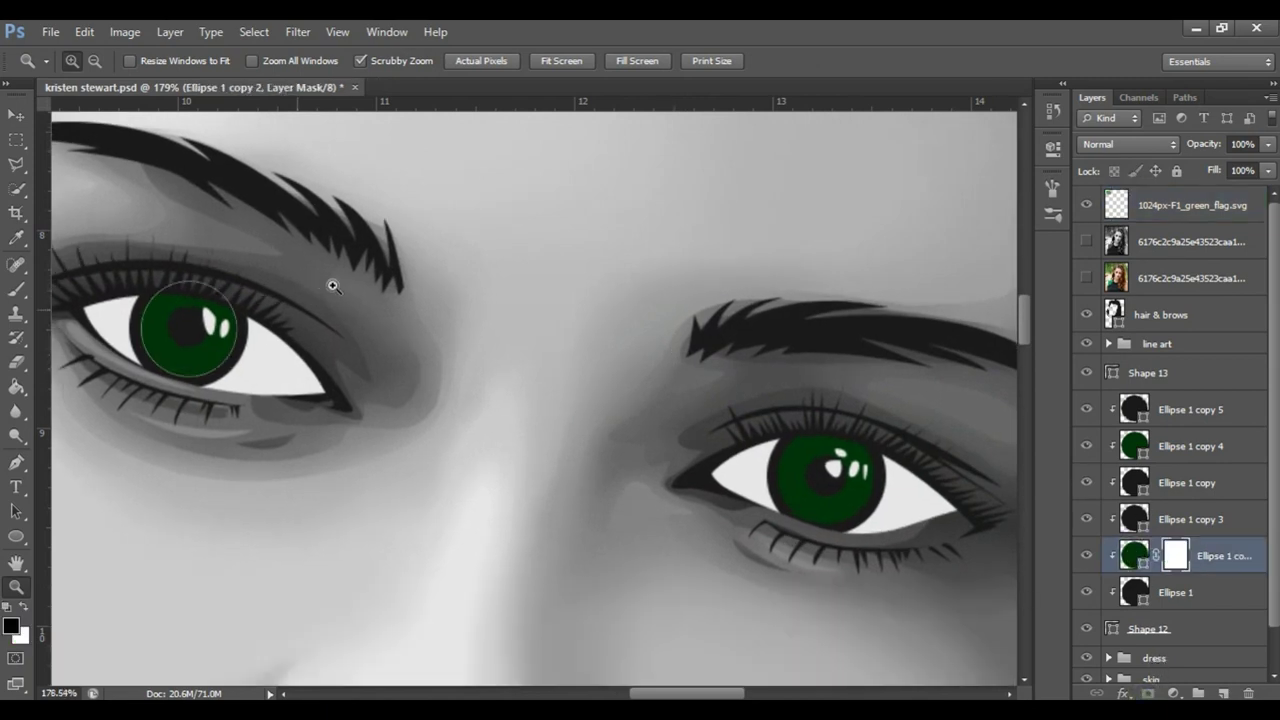
key("b")
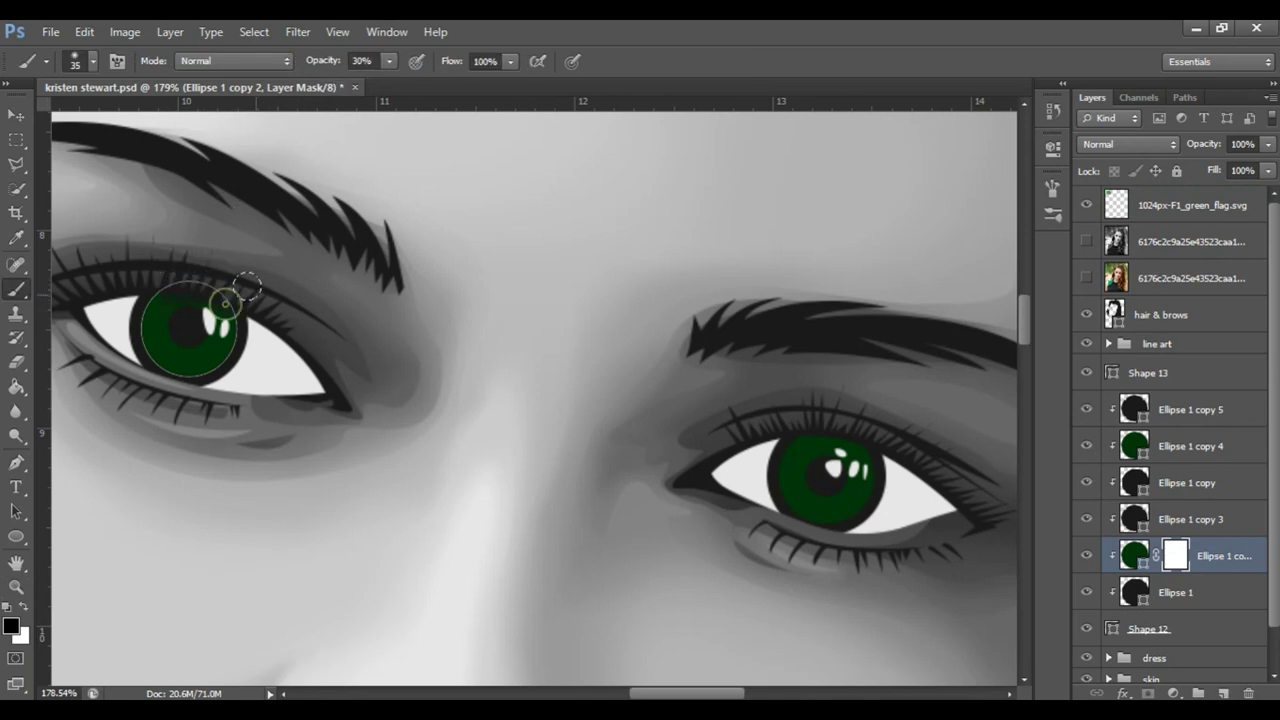
key("bracketleft")
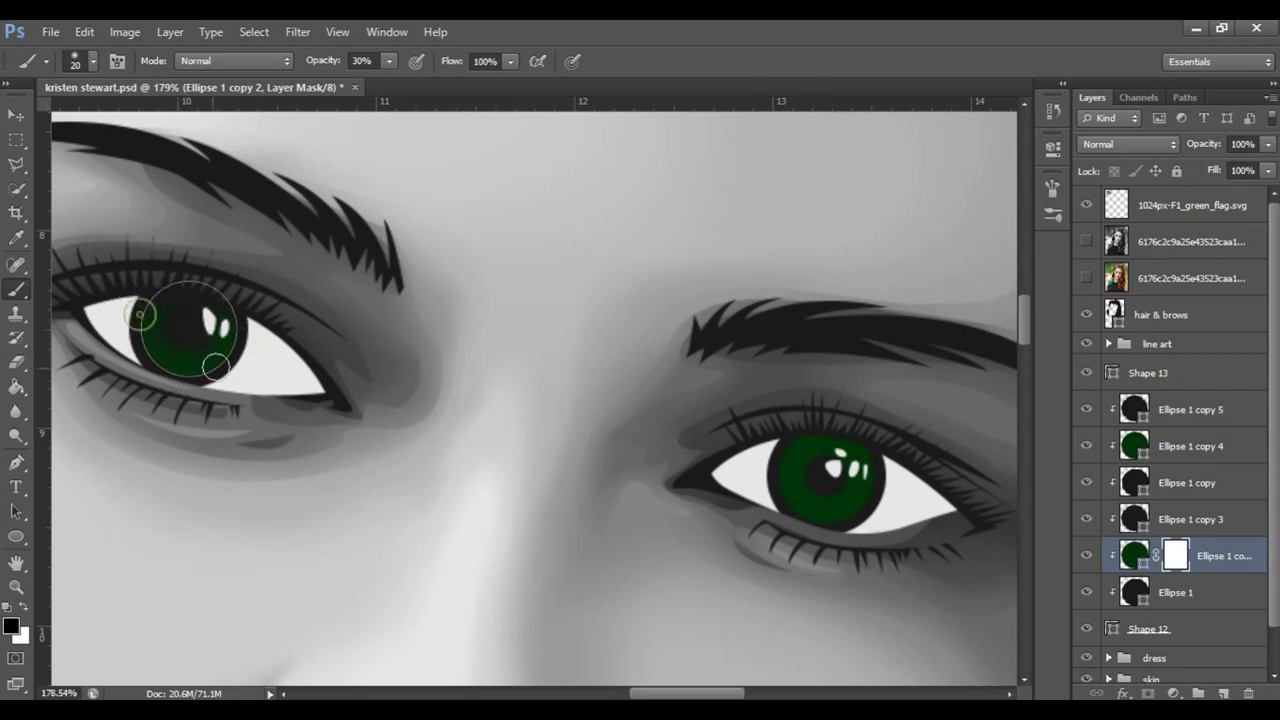
Step: Mask the right iris green layer and paint its top and rim darker
left_click(1190, 446)
left_click(1148, 693)
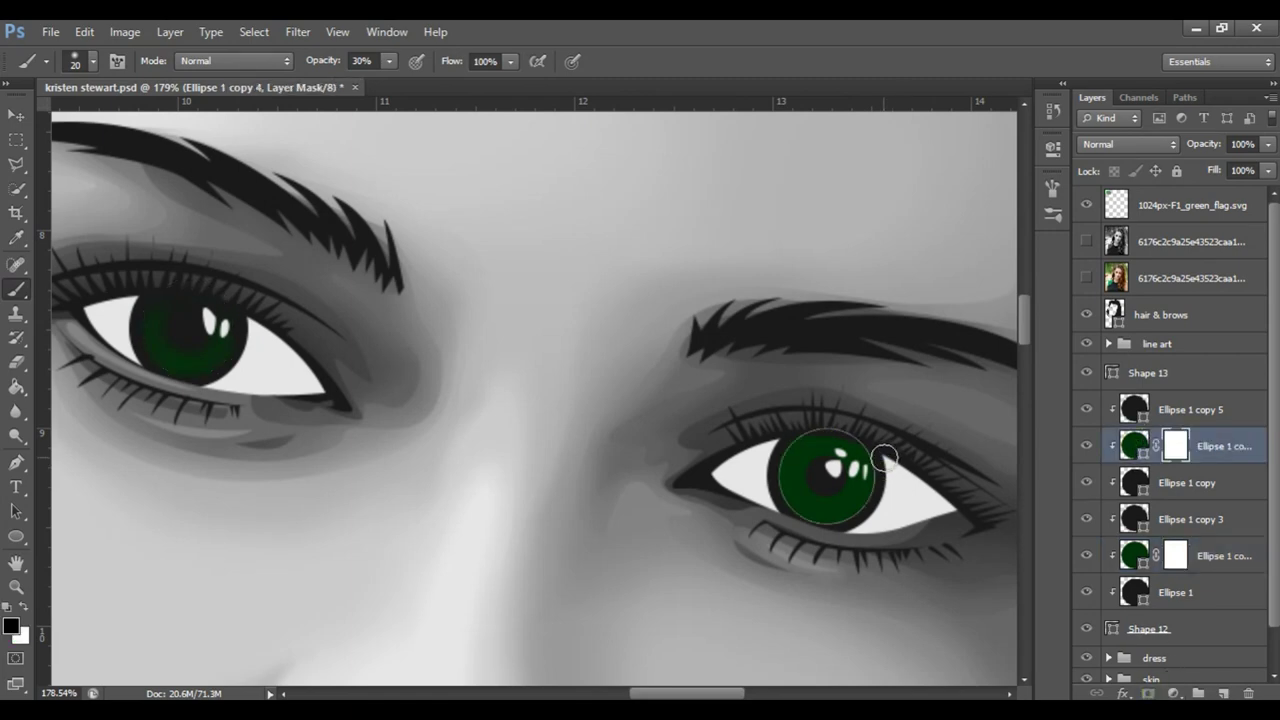
left_click_drag(819, 461, 830, 478)
left_click_drag(787, 440, 890, 465)
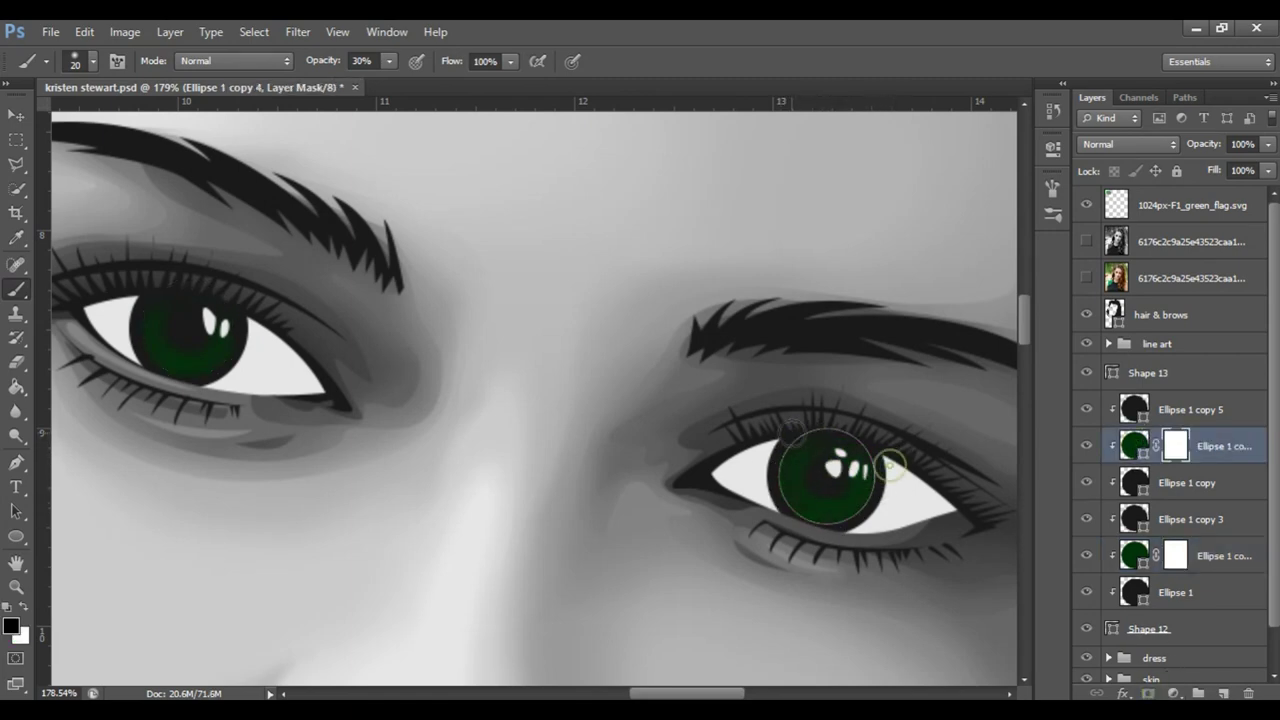
Step: Clip the Shape 13 highlights to the iris, add a layer mask, and save
left_click(1146, 373)
key("ctrl+alt+g")
left_click(1148, 693)
key("d")
key("bracketleft")
key("bracketleft")
key("bracketright")
key("bracketright")
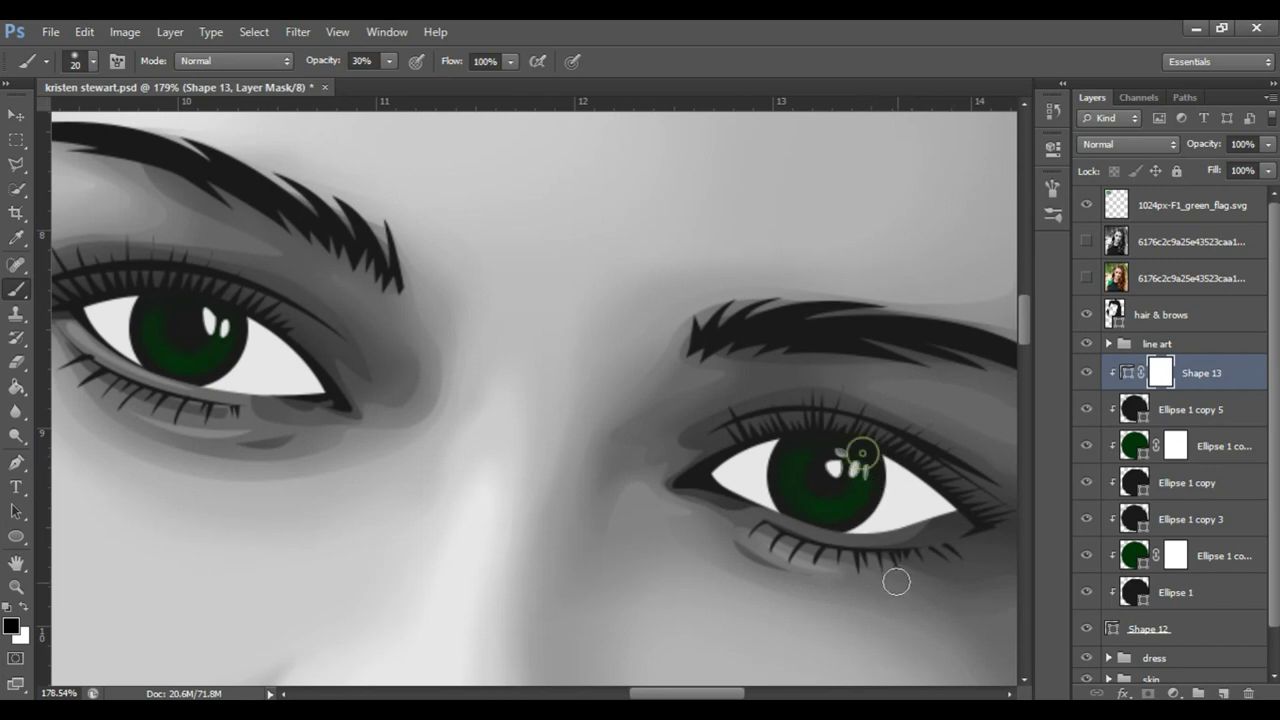
left_click(1190, 242)
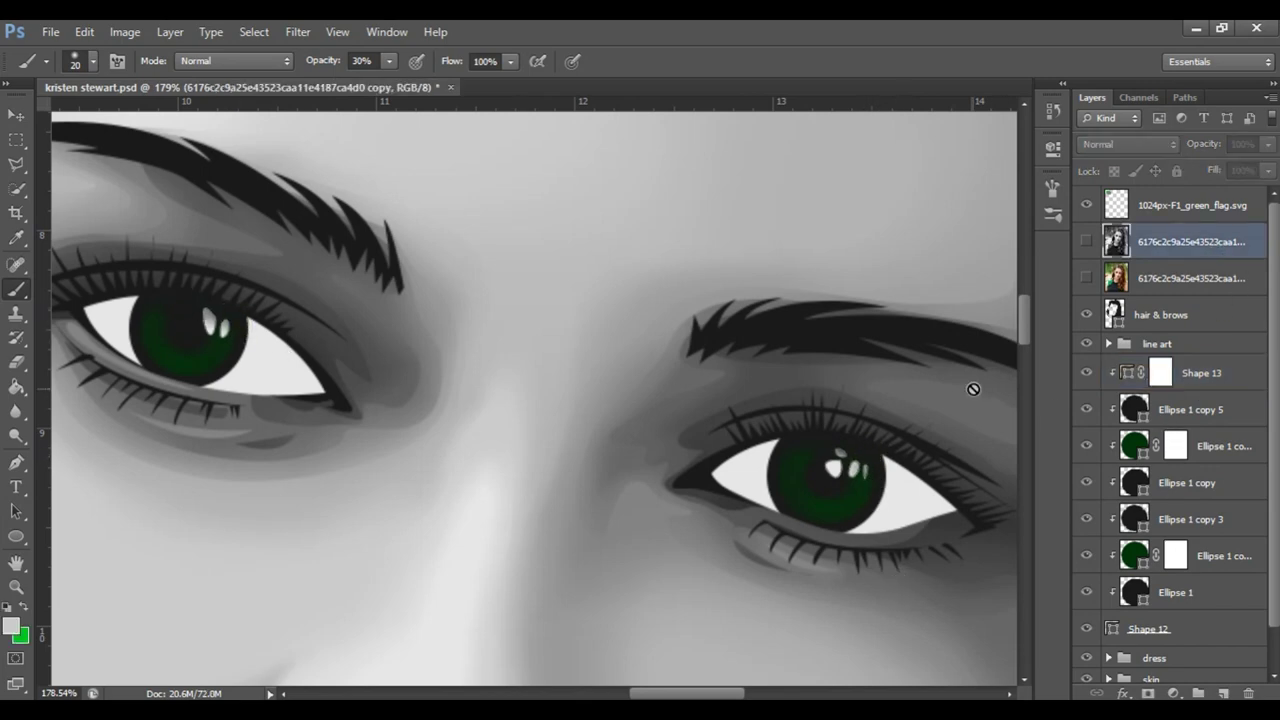
key("ctrl+0")
key("ctrl+s")
Step: Raise the left iris fill brightness from 20 to 25, giving green #00400a
left_click(1193, 207)
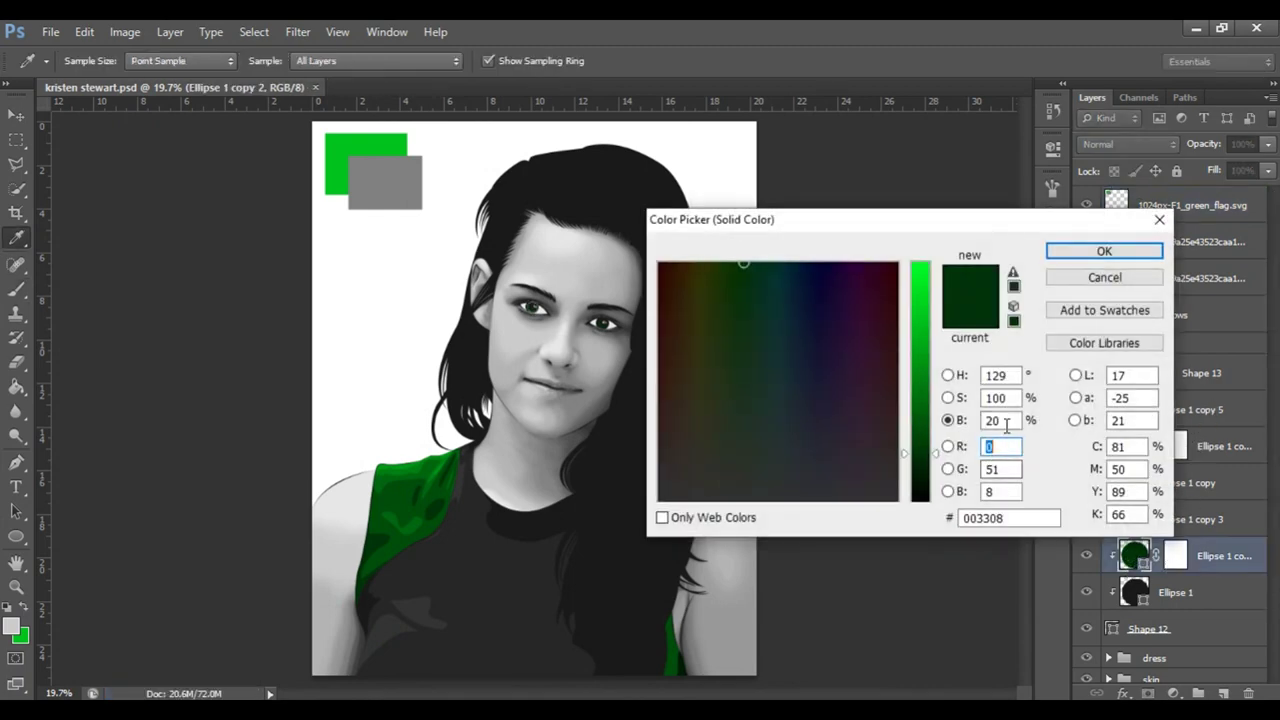
double_click(1000, 421)
type("25")
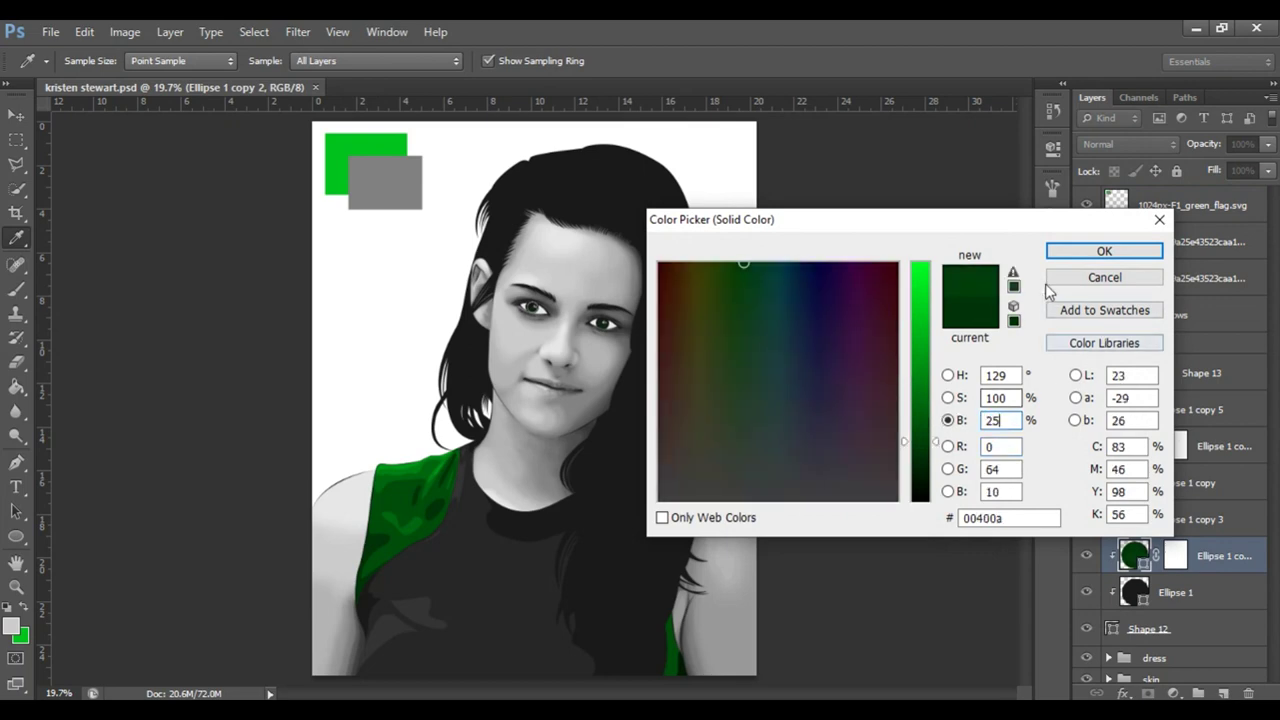
left_click(1104, 251)
double_click(1133, 446)
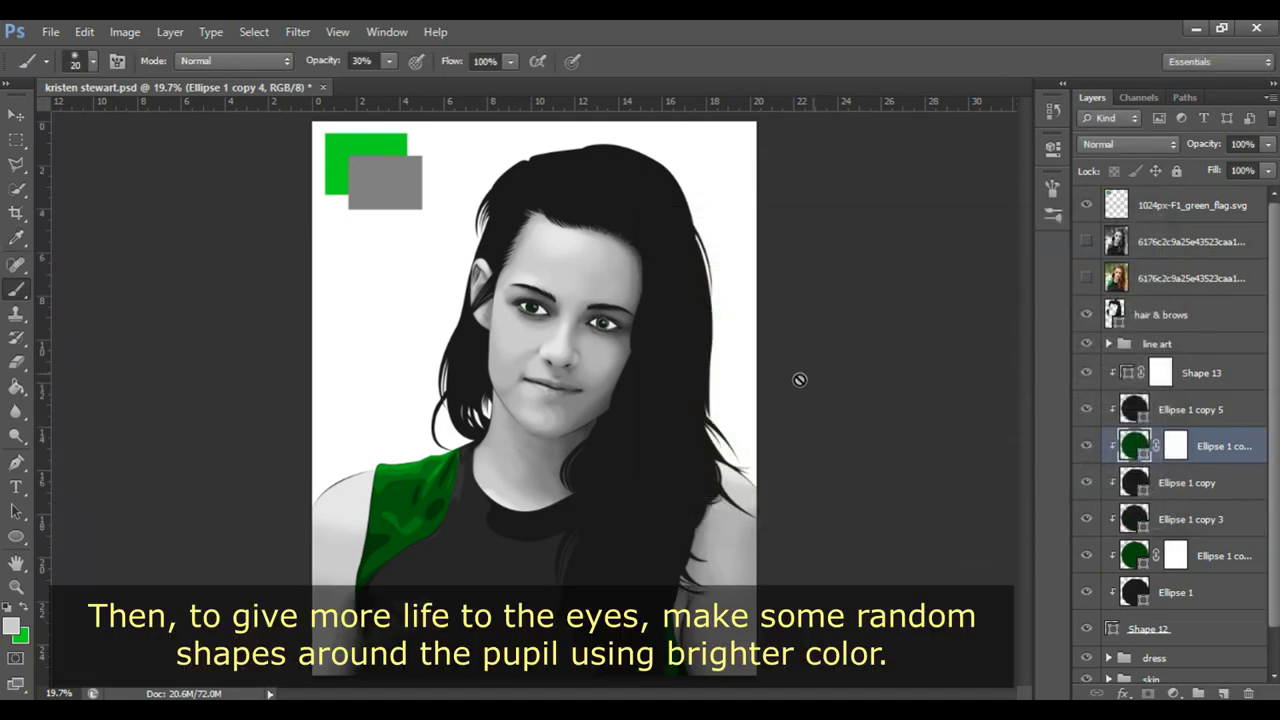
Step: Zoom in on the eyes and briefly show the colour photo to compare
left_click(1197, 244)
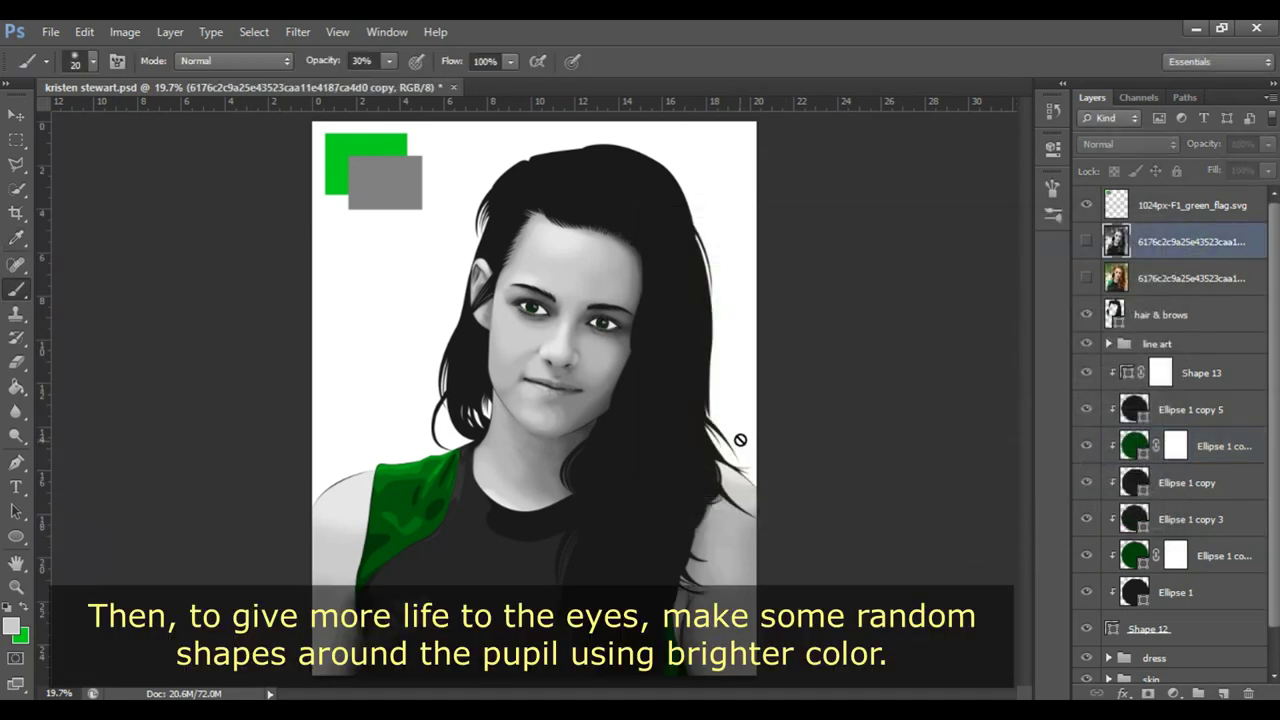
key("z")
left_click_drag(552, 295, 760, 294)
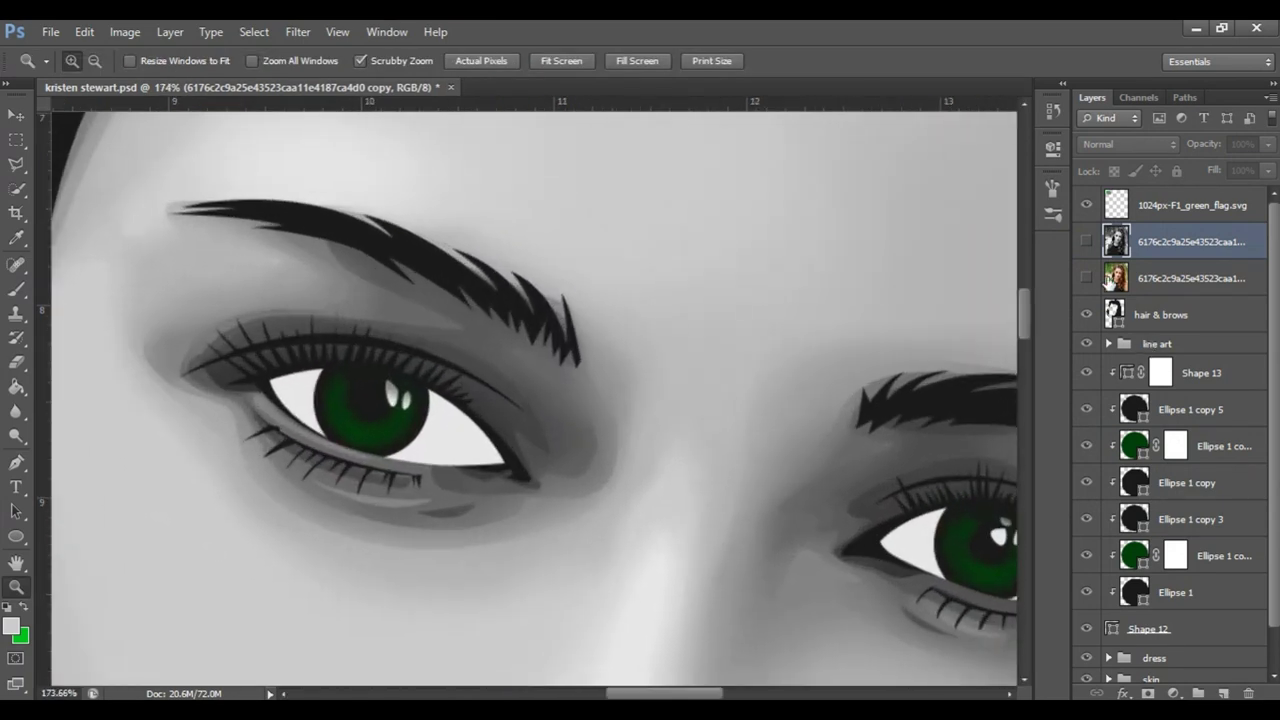
left_click(1088, 280)
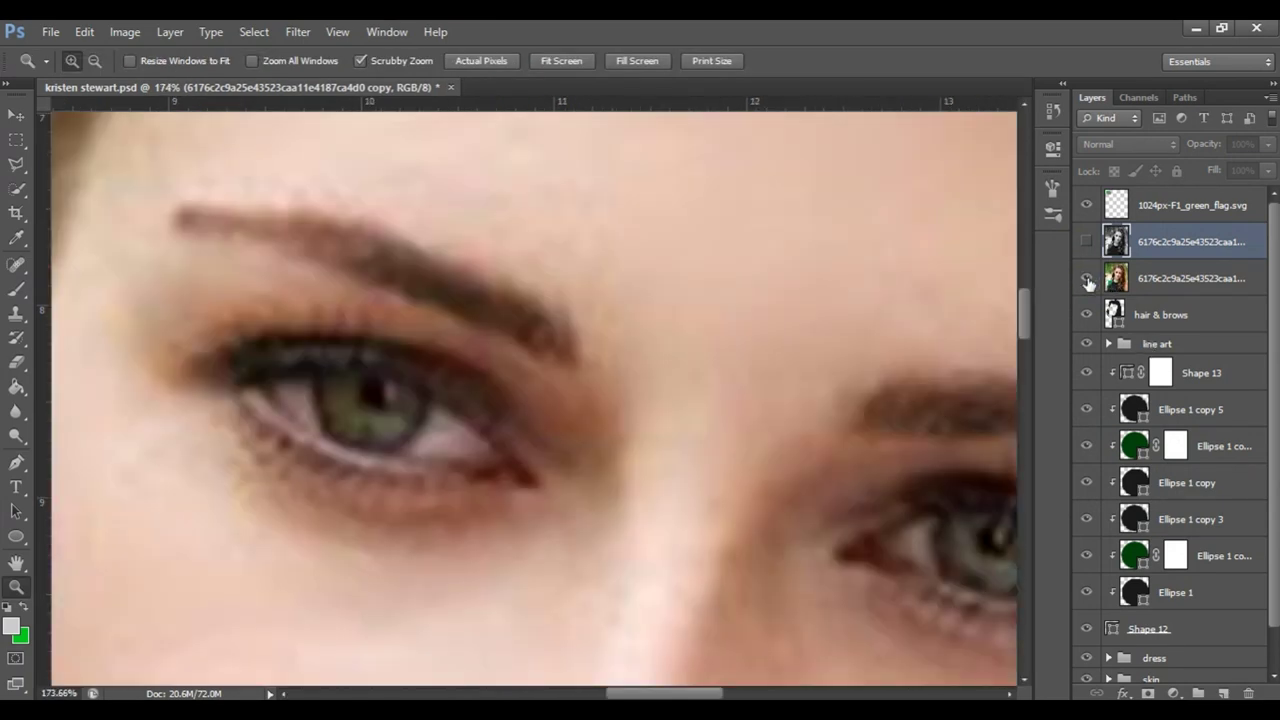
left_click(1088, 280)
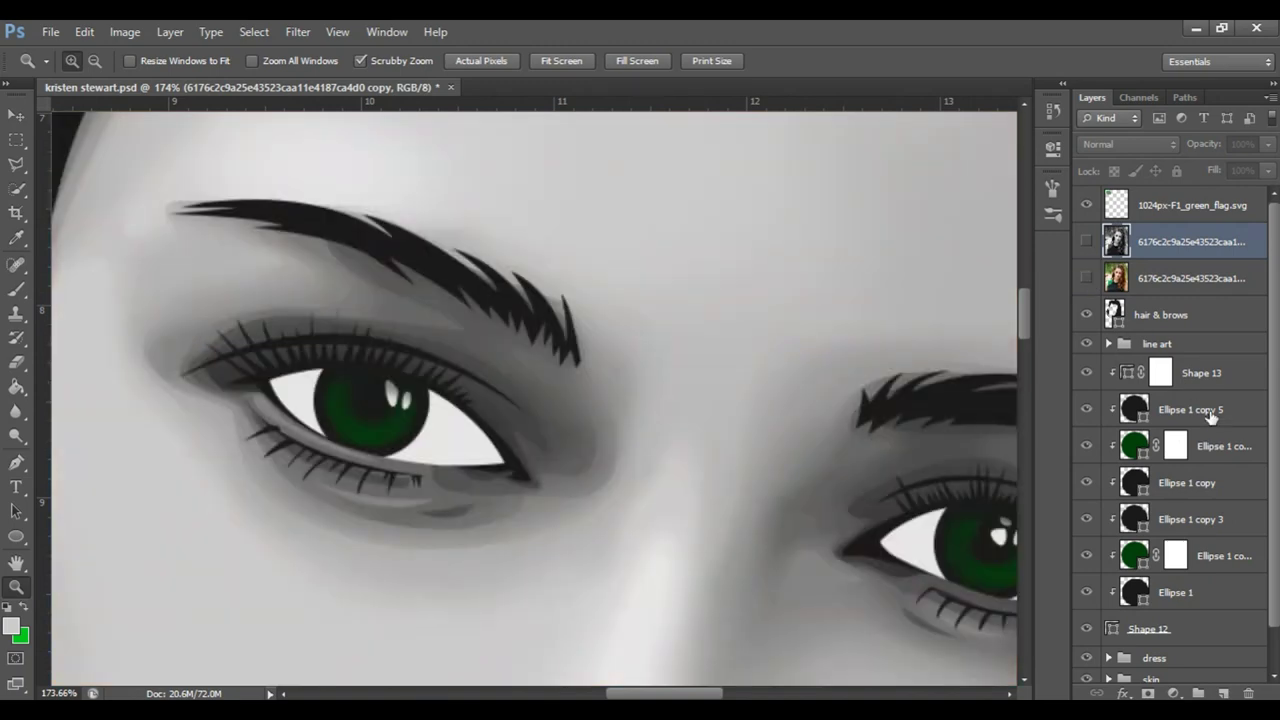
Step: Begin a new Pen shape inside the left eye's iris layer
left_click(1213, 553)
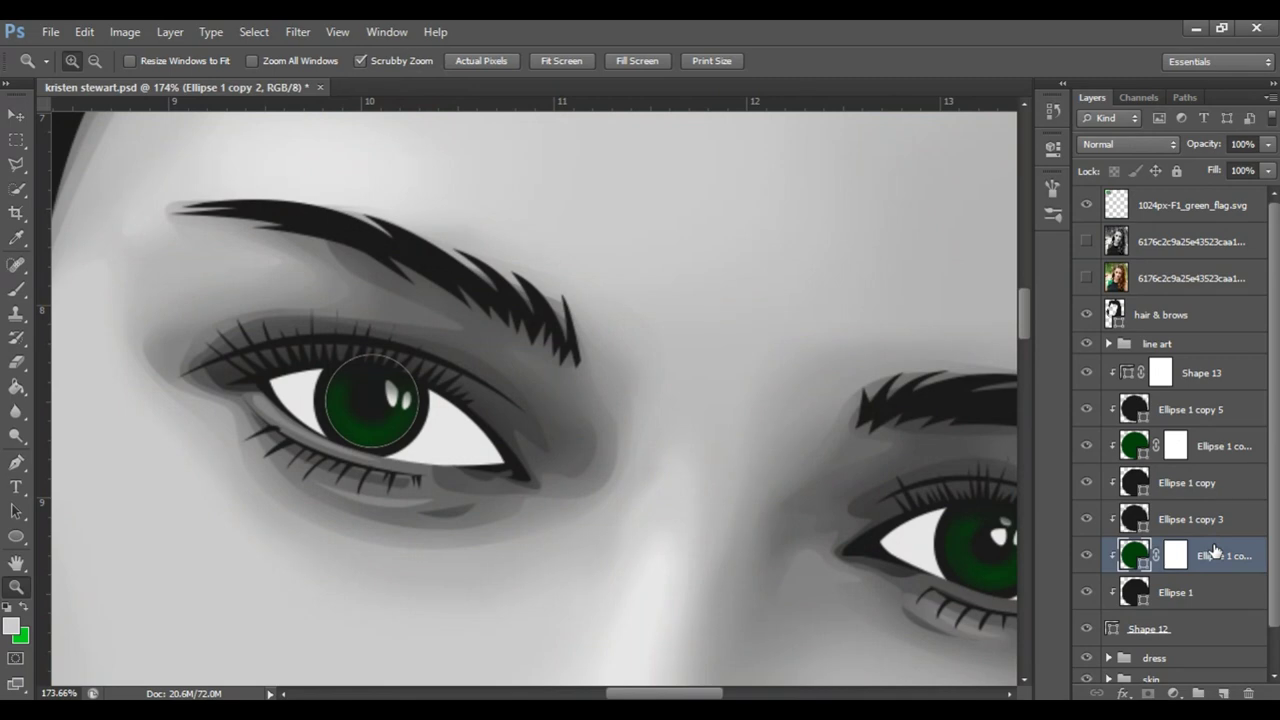
key("p")
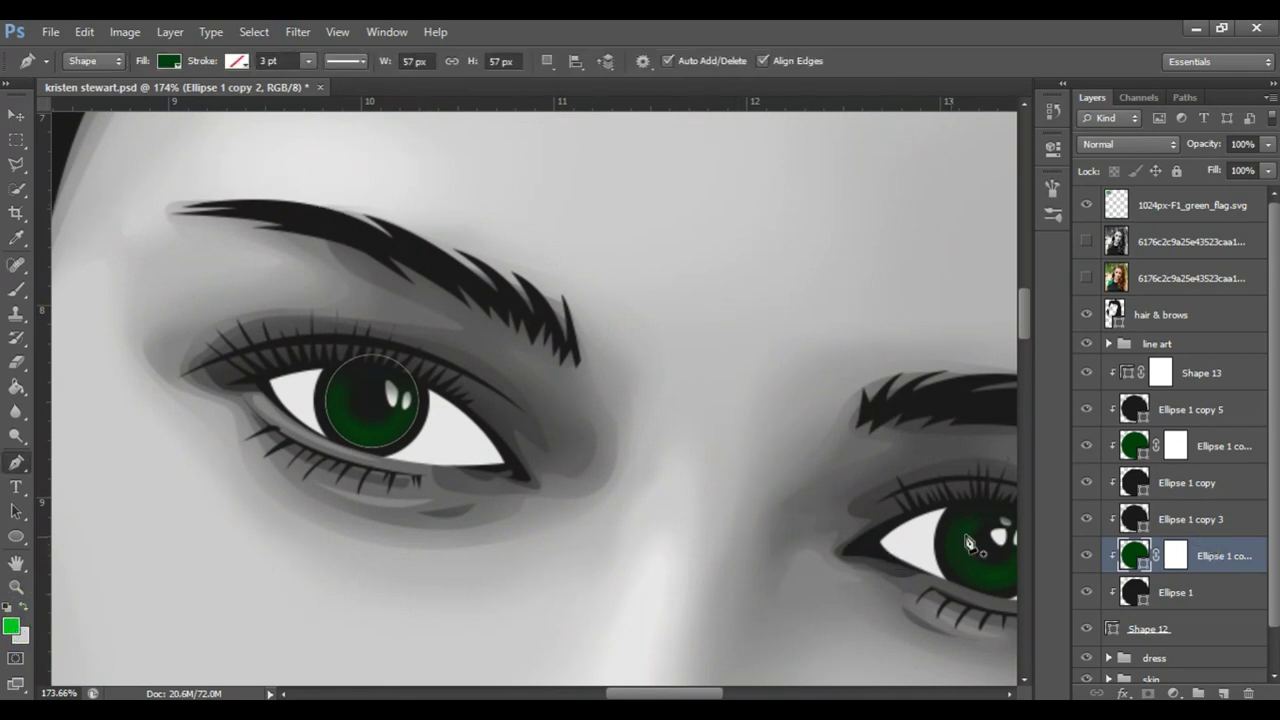
left_click(350, 382)
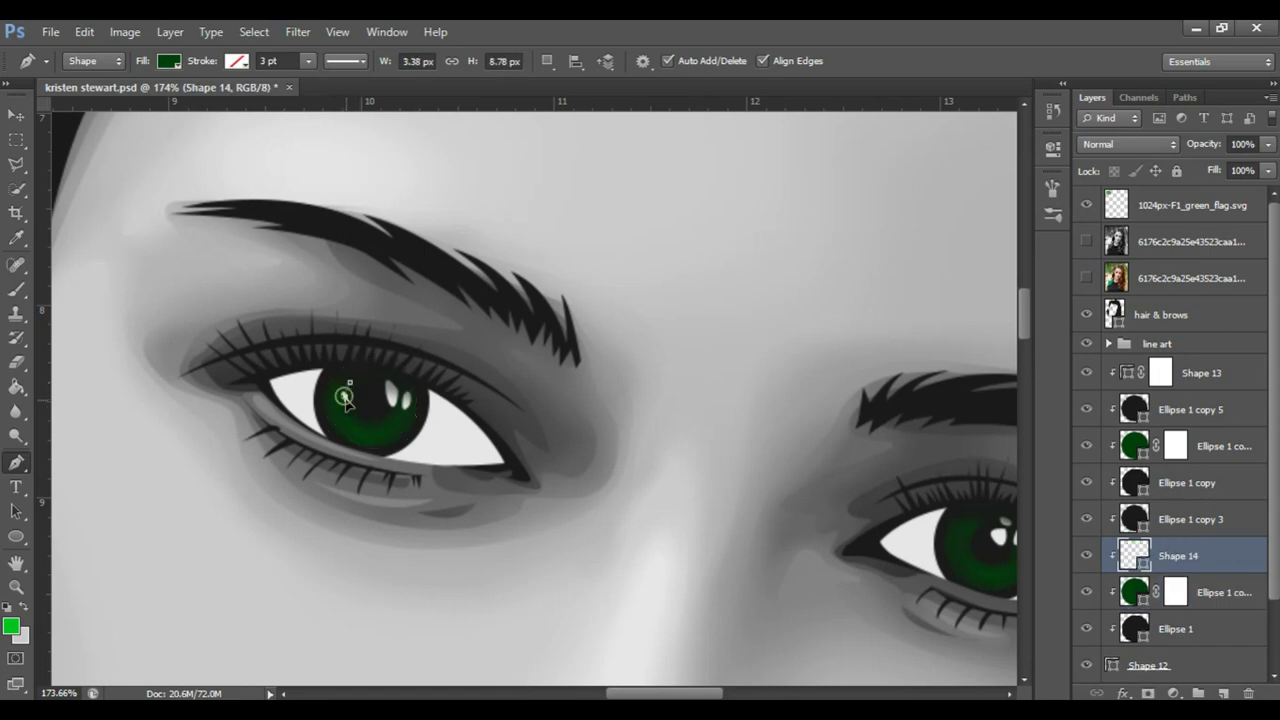
Step: Zoom closer on the left eye and draw the first wedge beside the pupil
left_click(344, 398)
key("z")
left_click_drag(275, 388, 481, 410)
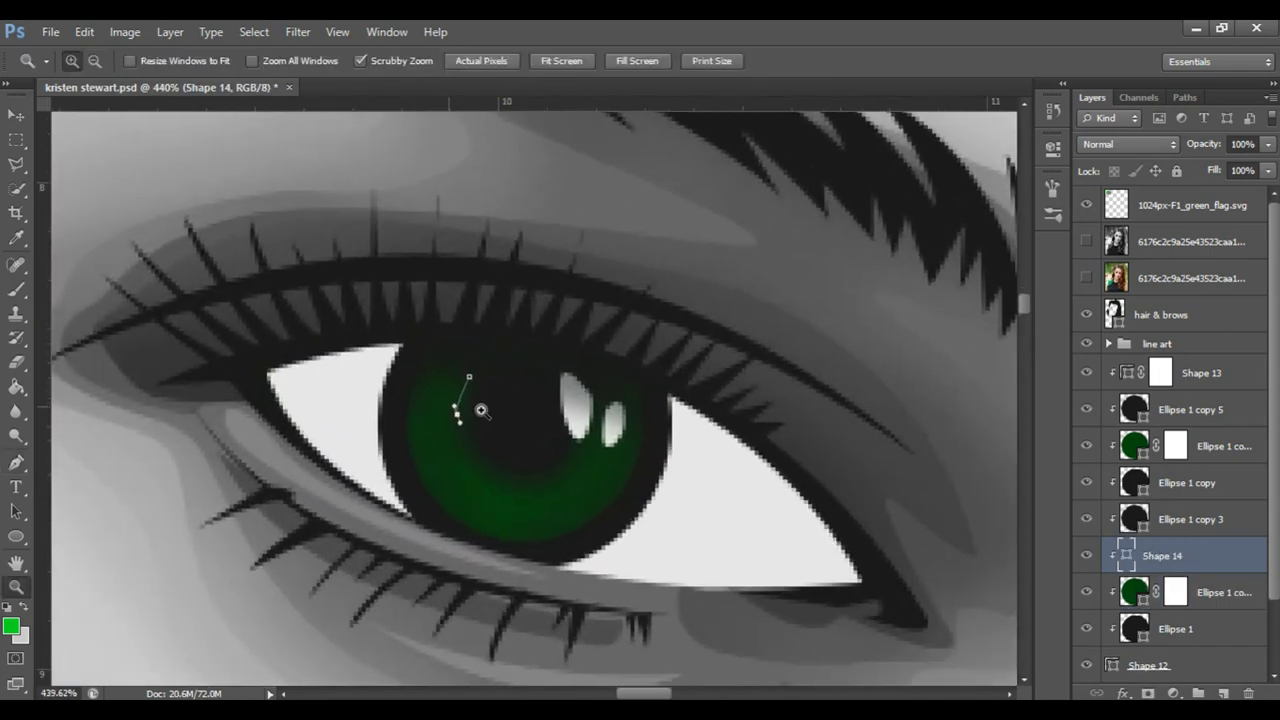
key("p")
left_click(412, 420)
left_click(432, 383)
left_click(436, 357)
left_click(469, 377)
Step: Switch to Combine Shapes and add second and third wedges on the iris
left_click(547, 61)
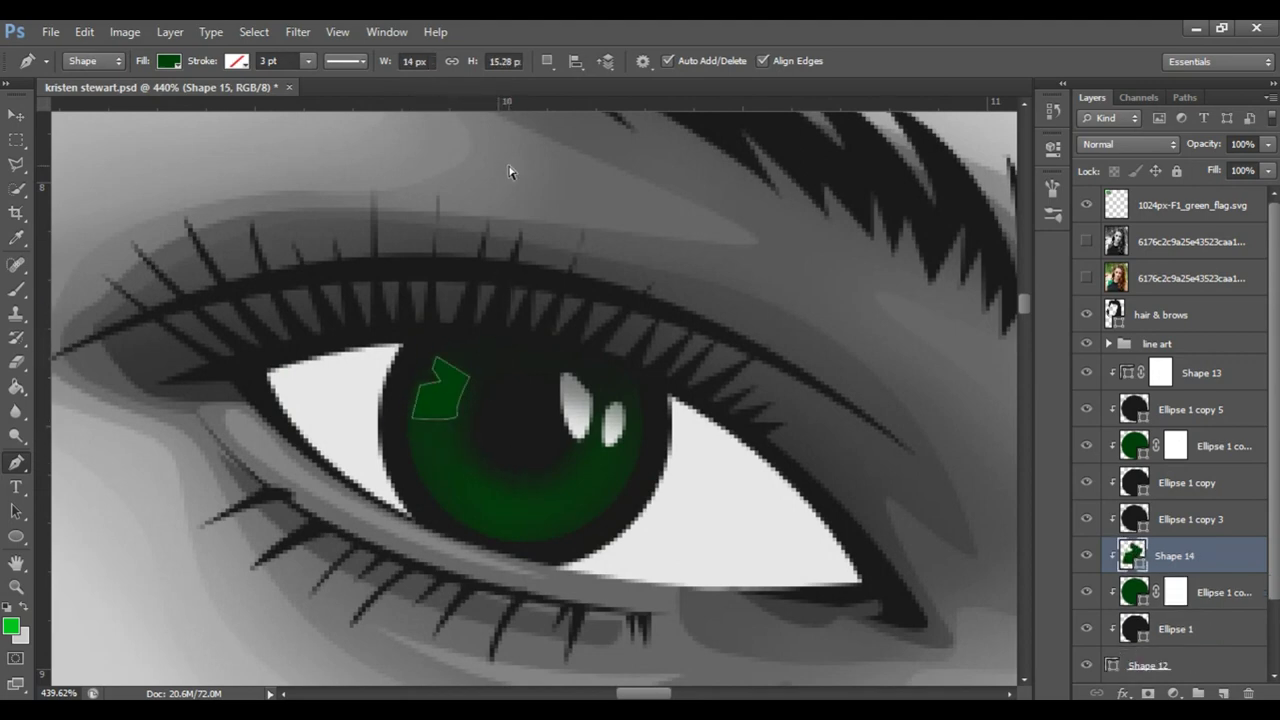
left_click(640, 100)
left_click(416, 433)
left_click(432, 464)
left_click(461, 452)
left_click(457, 431)
left_click(433, 472)
left_click(474, 470)
left_click(483, 491)
Step: Draw a zigzag wedge wrapping around the lower side of the pupil
left_click(474, 470)
left_click(519, 484)
left_click(565, 467)
left_click(618, 463)
left_click(603, 496)
left_click(565, 521)
left_click(537, 524)
left_click(507, 521)
left_click(519, 484)
Step: Give Shape 14 a brighter green fill (833) and zoom back onto the left eye
double_click(1133, 556)
type("833")
left_click(1143, 248)
key("z")
left_click_drag(785, 422, 614, 346)
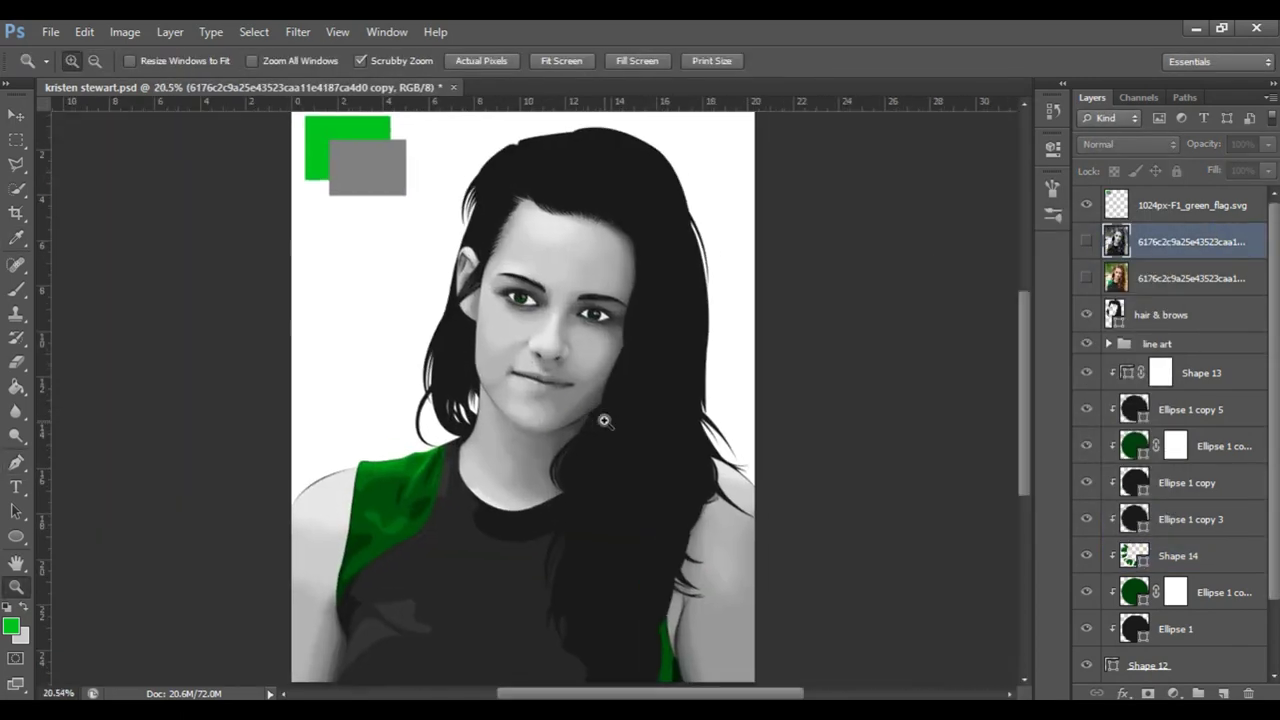
left_click(438, 309)
left_click_drag(438, 309, 552, 343)
Step: Start Shape 15 on a new layer, undo a stray shape, and set Combine Shapes
left_click(1178, 556)
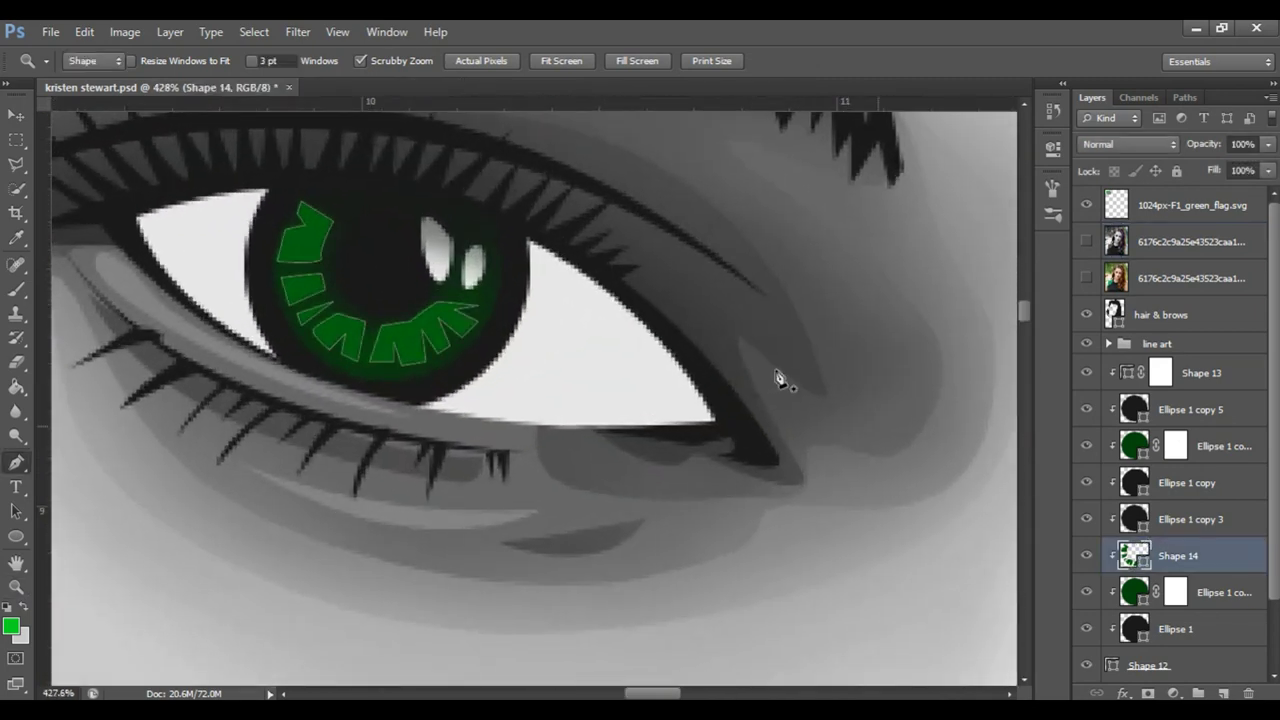
key("p")
left_click(547, 61)
left_click(300, 245)
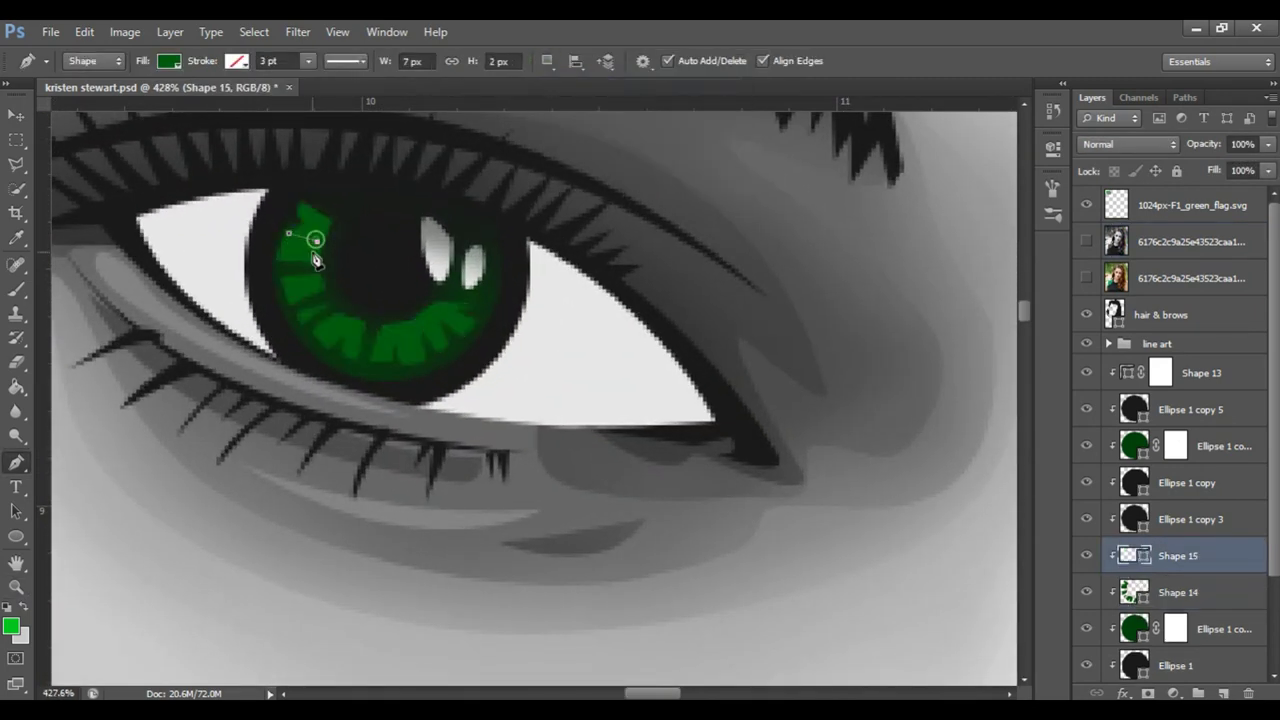
left_click(295, 290)
key("ctrl+z")
left_click(547, 61)
left_click(590, 102)
Step: Draw several small quads around the left pupil on Shape 15
left_click(315, 284)
left_click(318, 293)
left_click(289, 294)
left_click(322, 331)
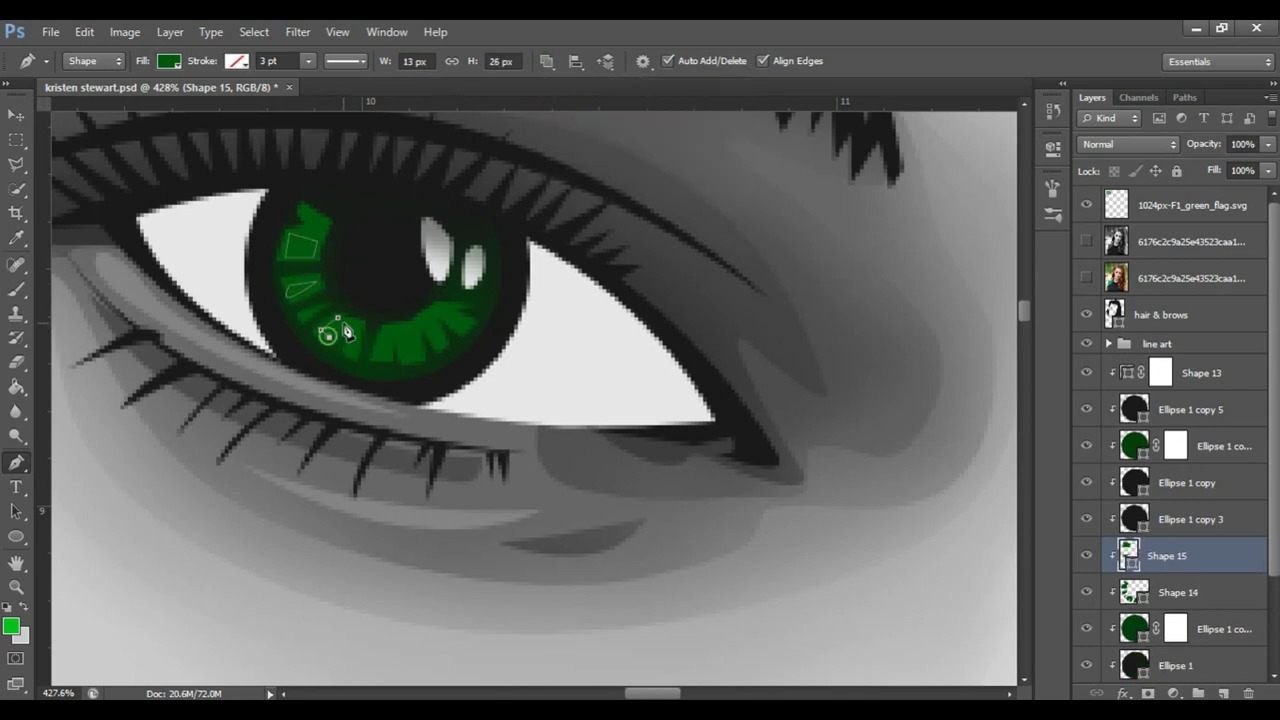
left_click(352, 350)
left_click(349, 325)
left_click(382, 355)
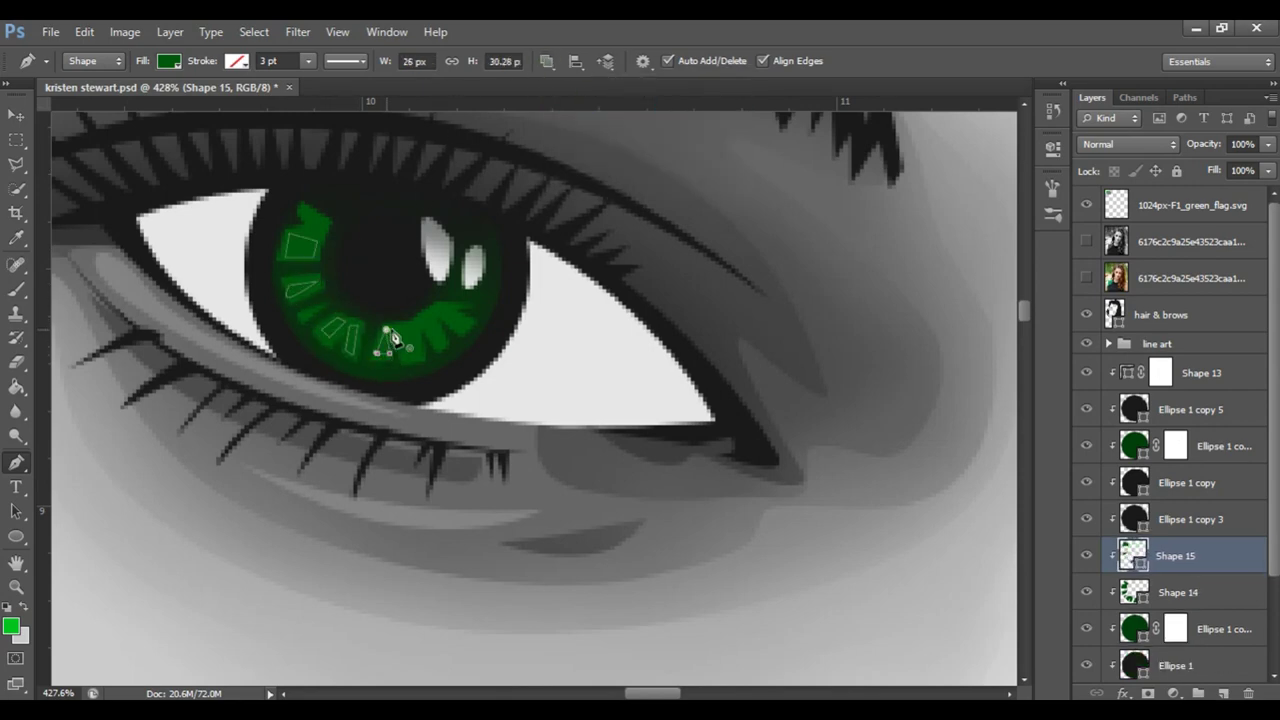
left_click(403, 331)
left_click(420, 354)
Step: Add the last quad and confirm a brighter green fill (#00590d) for Shape 15
left_click(428, 318)
left_click(440, 342)
left_click(455, 310)
left_click(472, 328)
double_click(1134, 555)
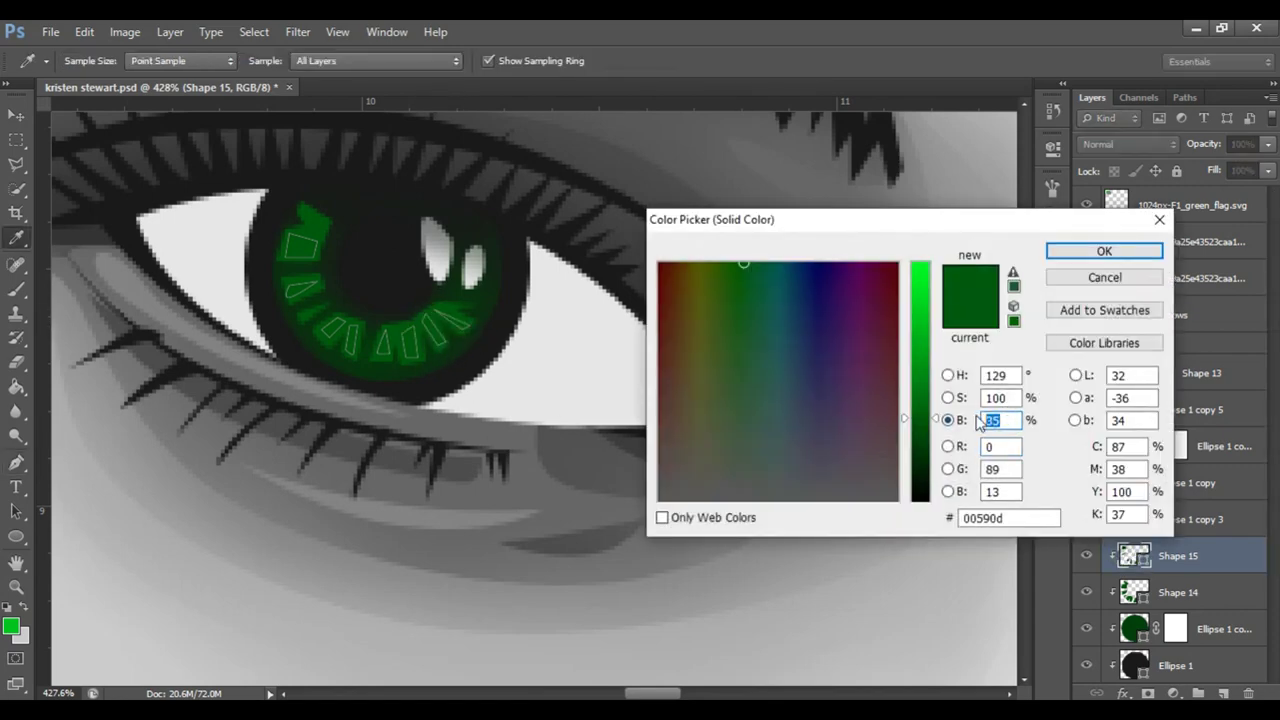
key("Return")
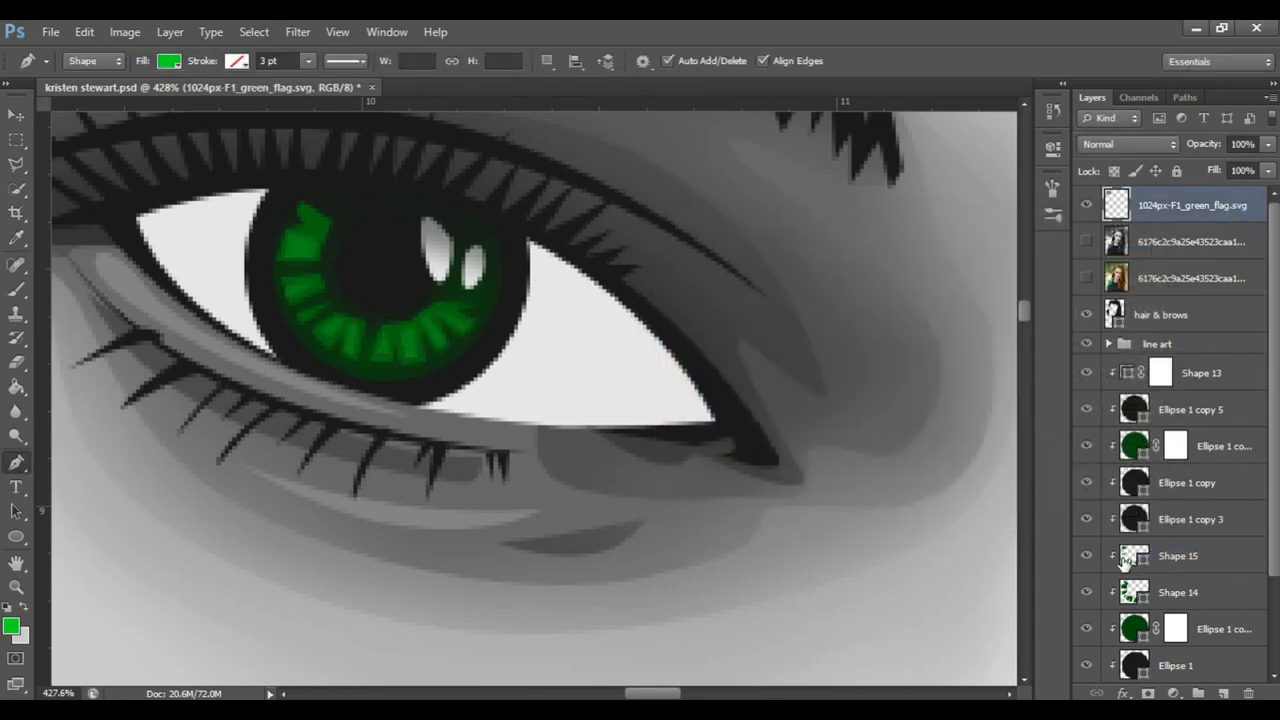
Step: Fit the portrait, glance at the colour photo, and zoom in on the right eye
left_click(1210, 215)
key("ctrl+0")
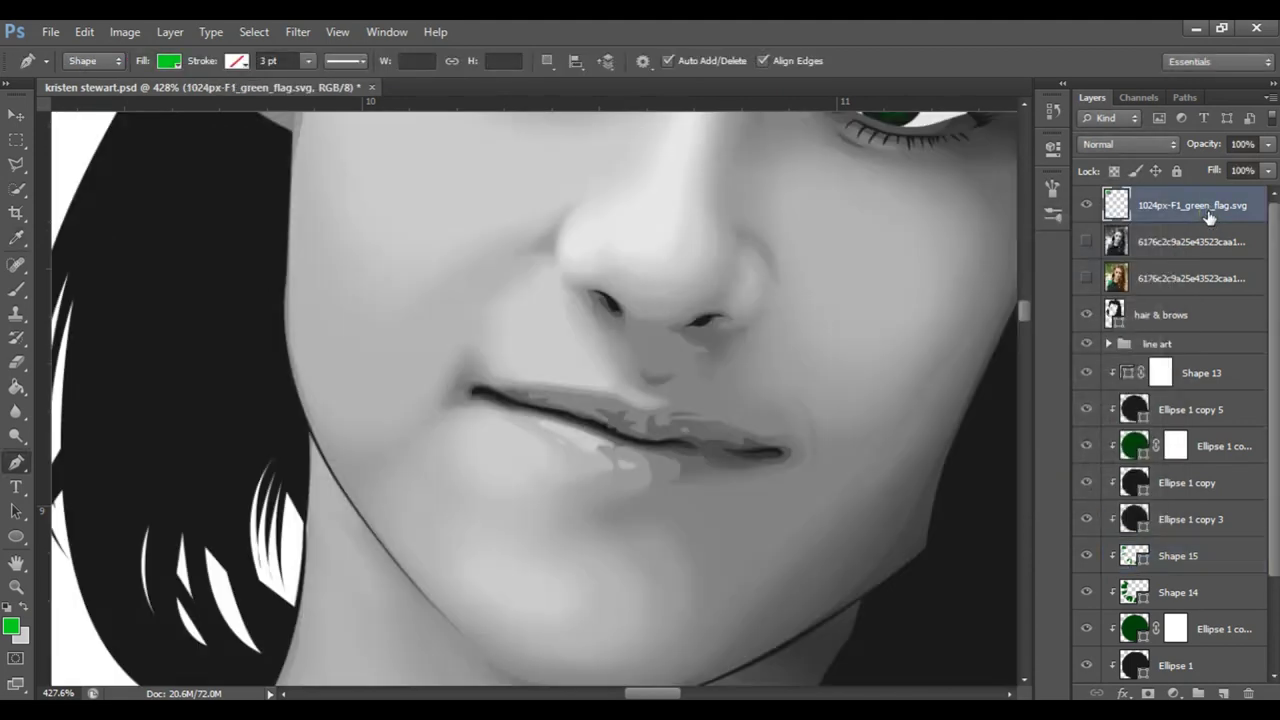
key("z")
left_click_drag(628, 294, 596, 316)
left_click(1086, 278)
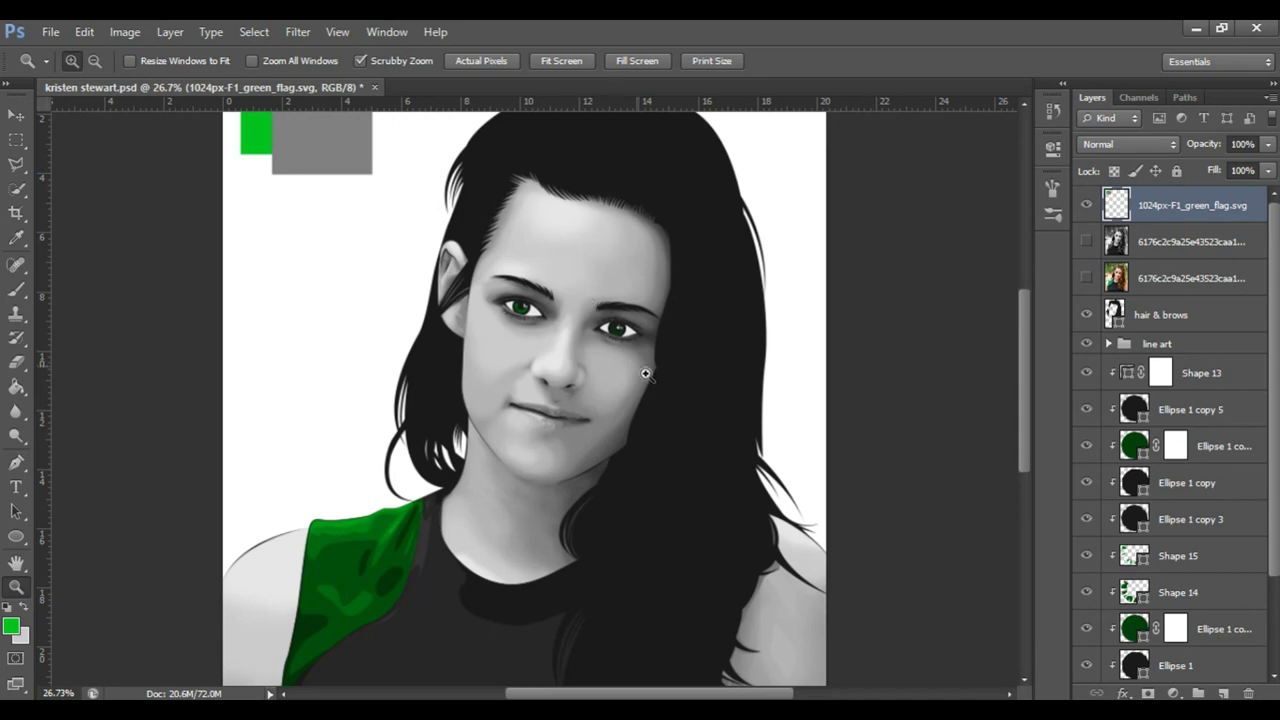
left_click_drag(607, 320, 963, 361)
Step: Select the right eye's iris layer, comparing it with the finished eye and photo
left_click(1141, 462)
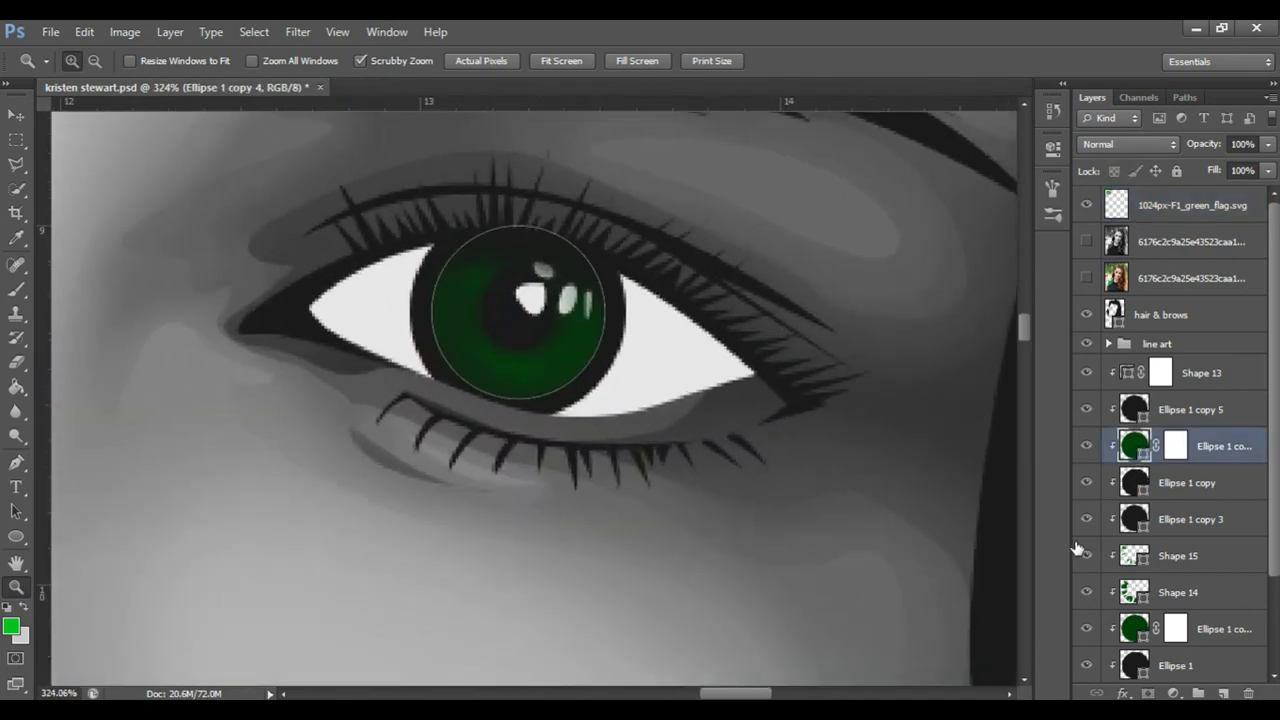
key("p")
left_click(1087, 278)
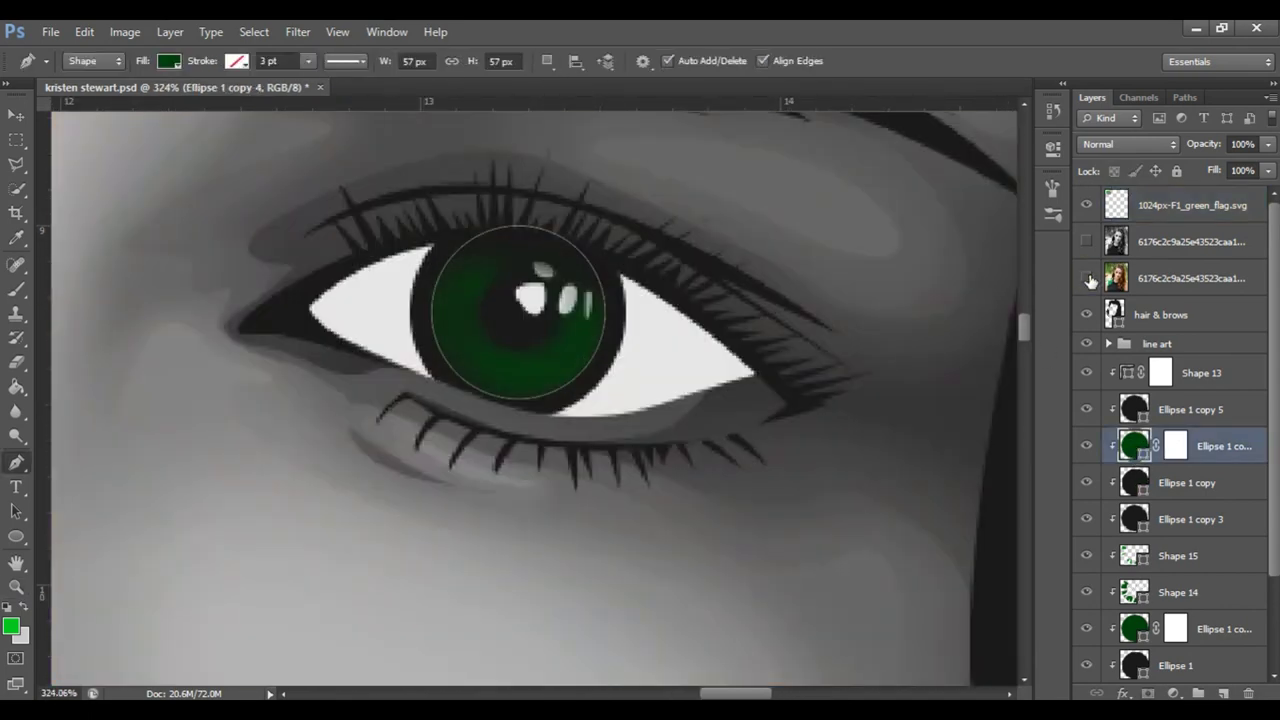
left_click_drag(420, 390, 877, 471)
mouse_move(152, 274)
left_mouse_down()
mouse_move(366, 346)
mouse_move(396, 382)
left_mouse_up()
left_click(1118, 592)
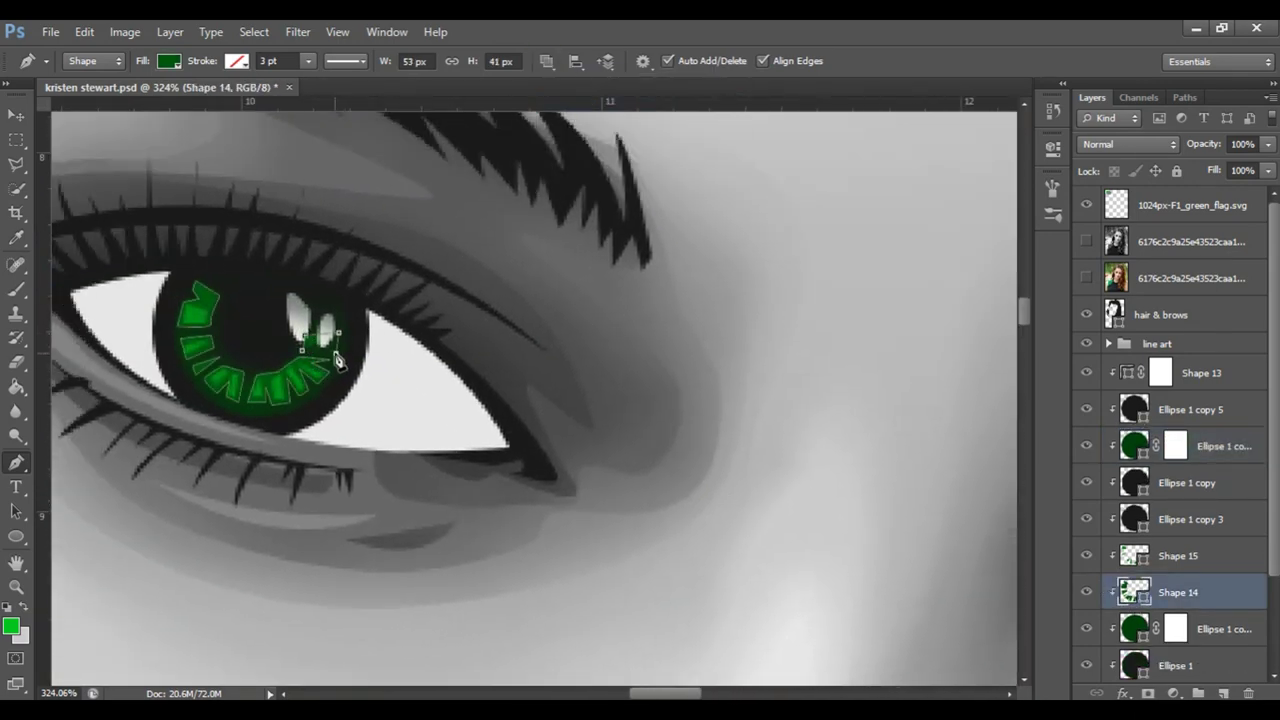
left_click(1190, 241)
mouse_move(717, 434)
left_mouse_down()
mouse_move(573, 440)
mouse_move(356, 355)
left_mouse_up()
left_click(1190, 446)
Step: Draw a zigzag shape on a new layer at the iris's upper left, then set Combine Shapes
left_click(547, 61)
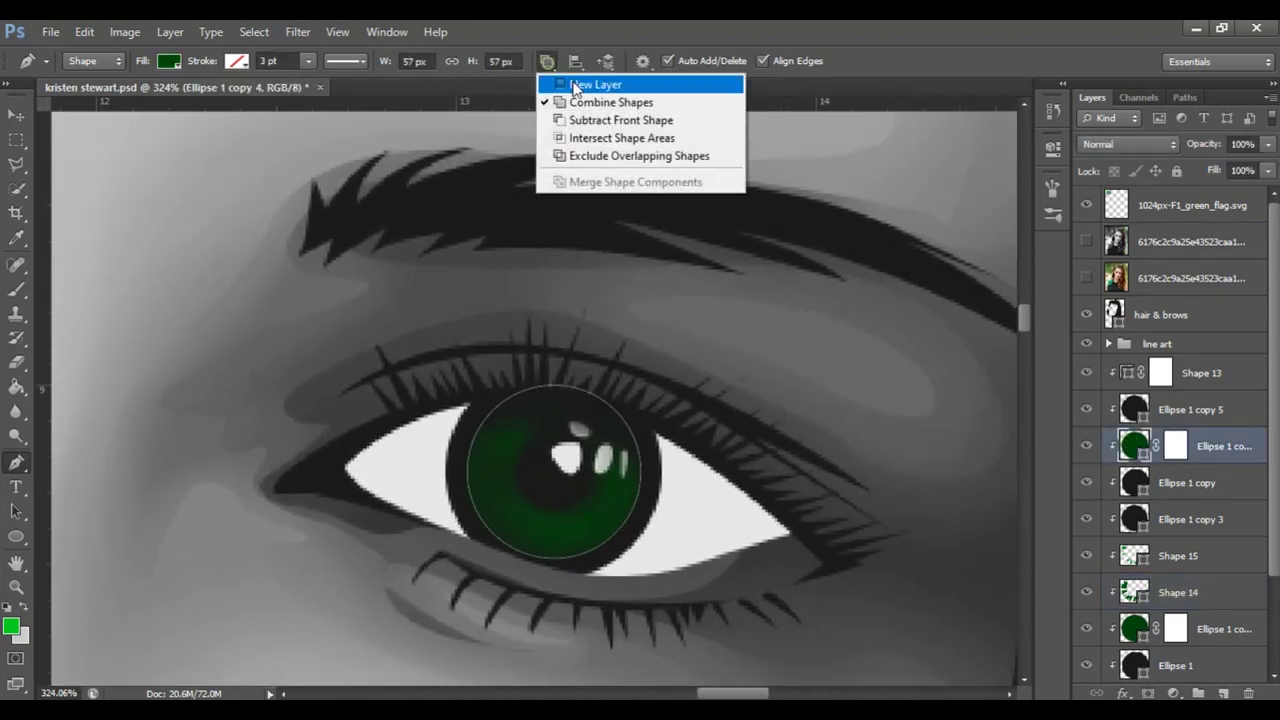
left_click(600, 86)
left_click(514, 450)
left_click(493, 428)
left_click(527, 440)
left_click(514, 450)
left_click(547, 61)
left_click(600, 99)
Step: Add small polygons and a V-shaped polygon lower on the right iris
left_click(507, 466)
left_click(481, 485)
left_click(507, 466)
left_click(505, 492)
left_click(505, 535)
left_click(522, 545)
left_click(538, 508)
Step: Draw a wedge along the lower iris and confirm Shape 16's green fill
left_click(525, 510)
left_click(567, 545)
left_click(617, 517)
left_click(632, 488)
left_click(572, 510)
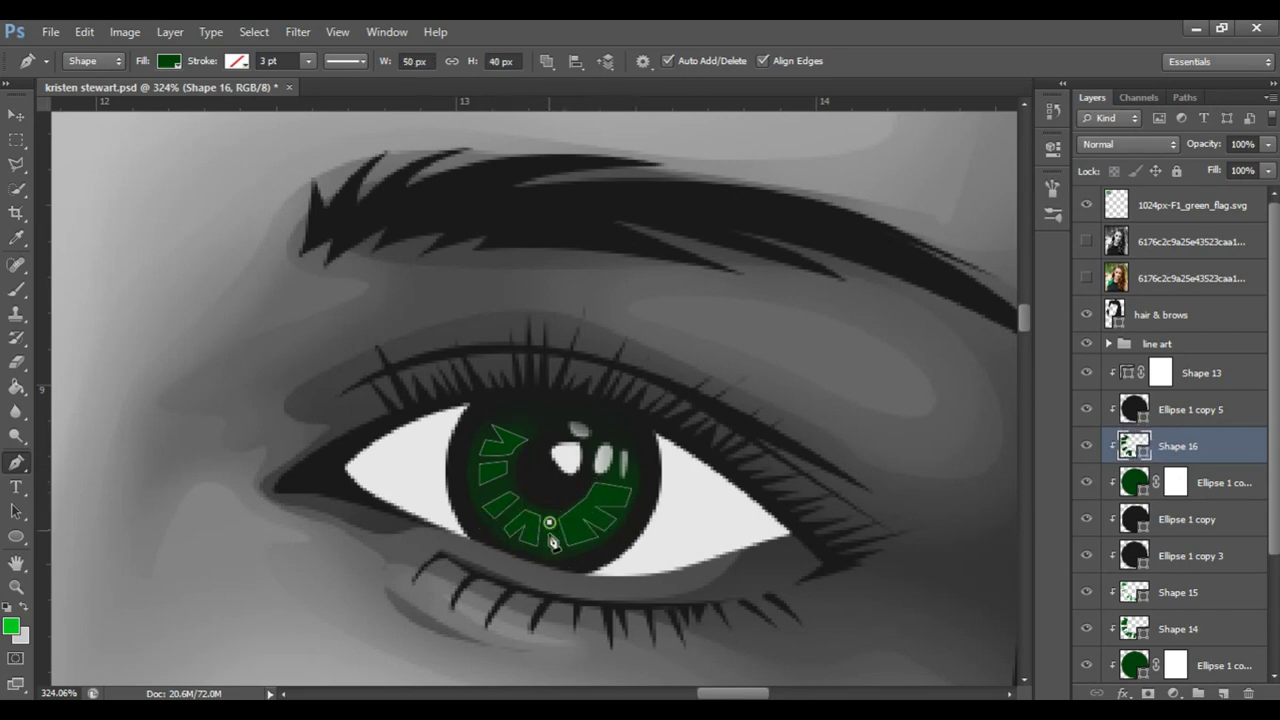
left_click(601, 476)
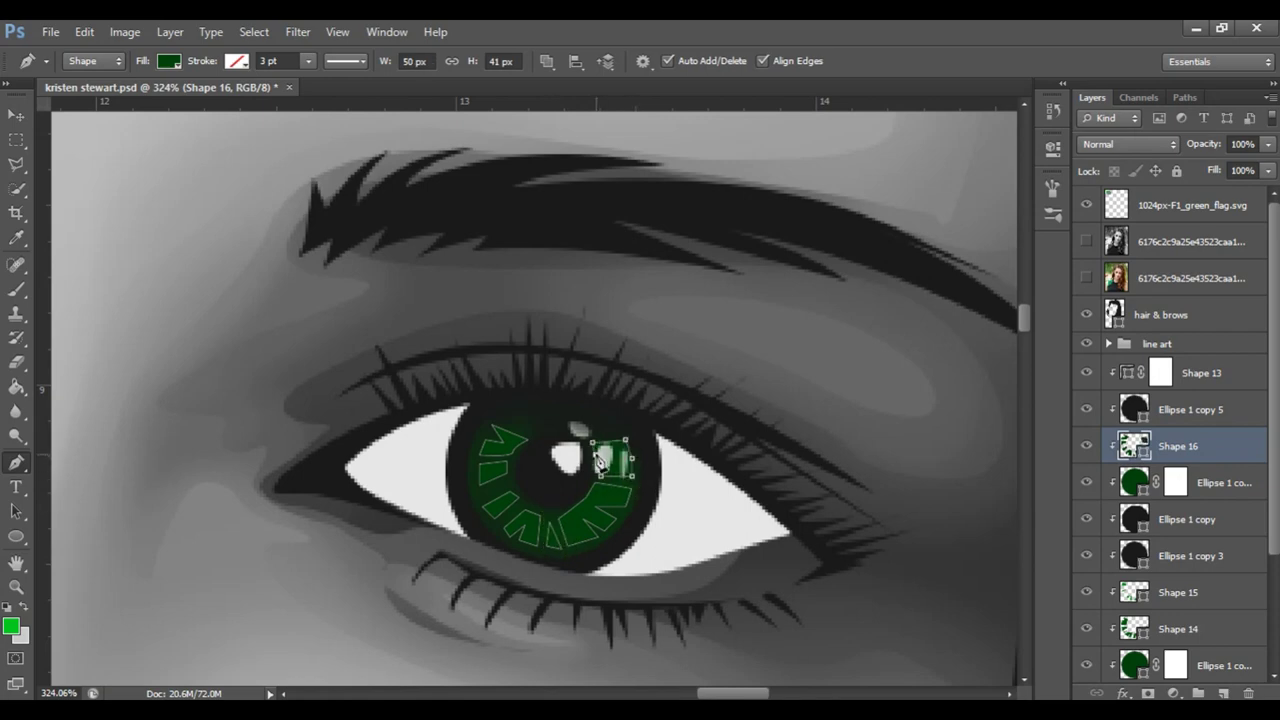
left_click(600, 470)
double_click(1125, 447)
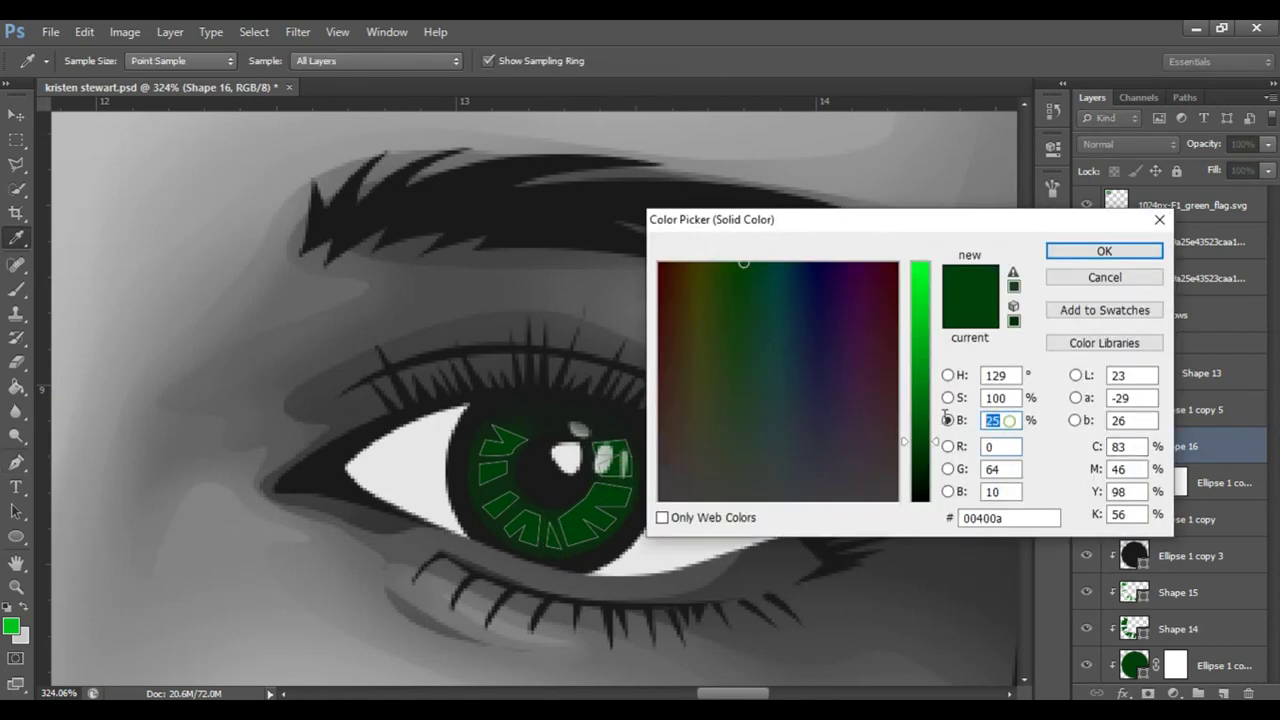
key("Return")
Step: Begin another shape on a new layer in the lower-left iris
left_click(545, 61)
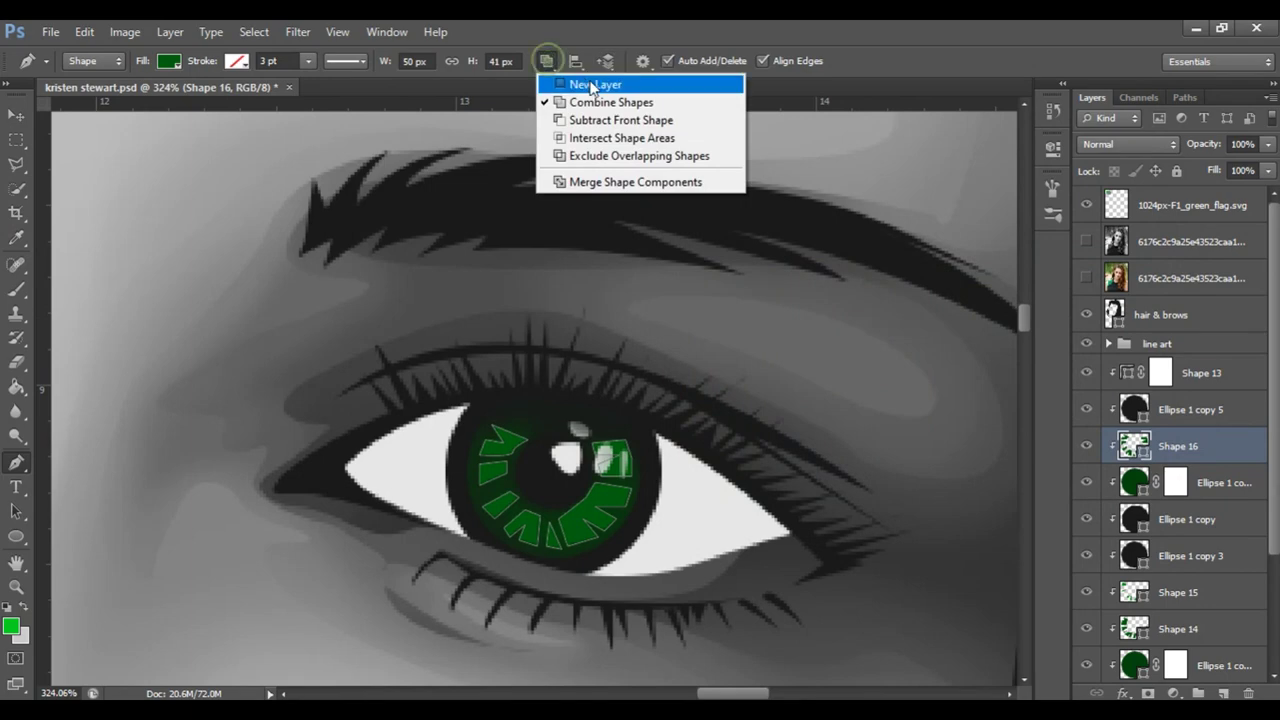
left_click(595, 84)
left_click(480, 466)
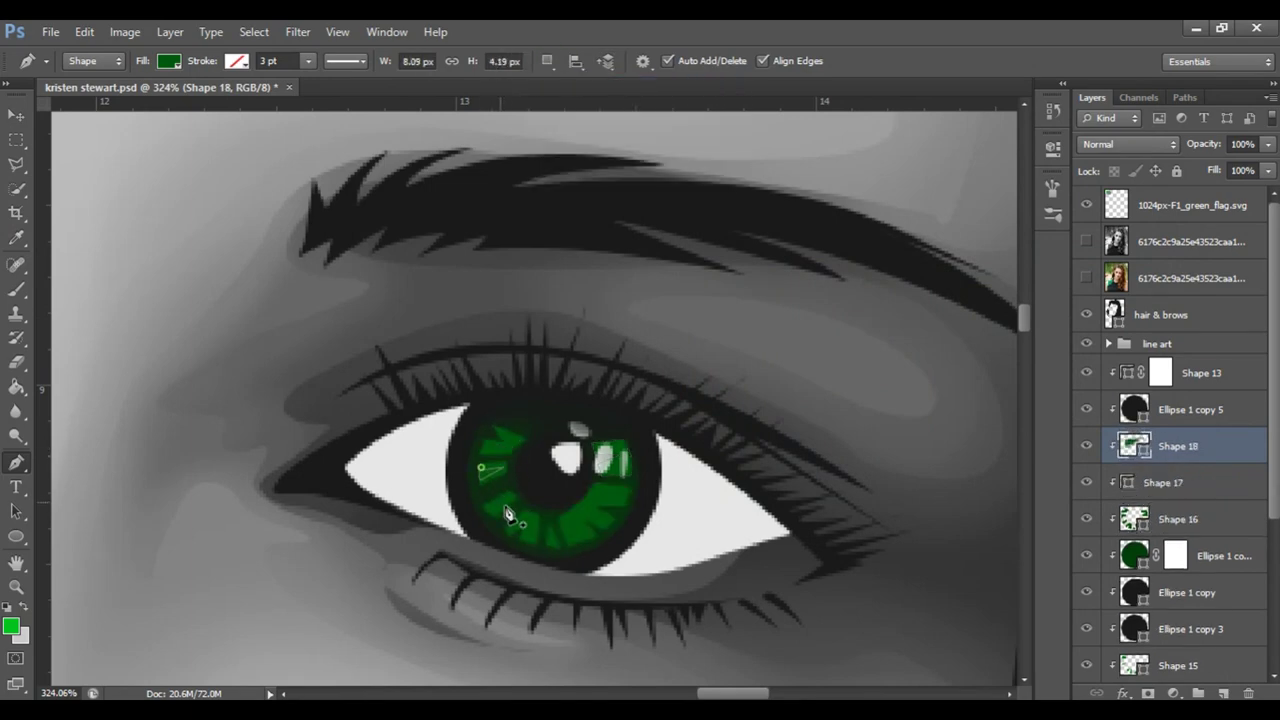
left_click(510, 494)
left_click(486, 506)
Step: Switch this layer to Combine Shapes and add small shapes in the lower-left iris
left_click(1240, 520, "shift")
right_click(1240, 520)
left_click(1130, 420)
left_click(545, 61)
left_click(600, 101)
left_click(518, 513)
left_click(528, 537)
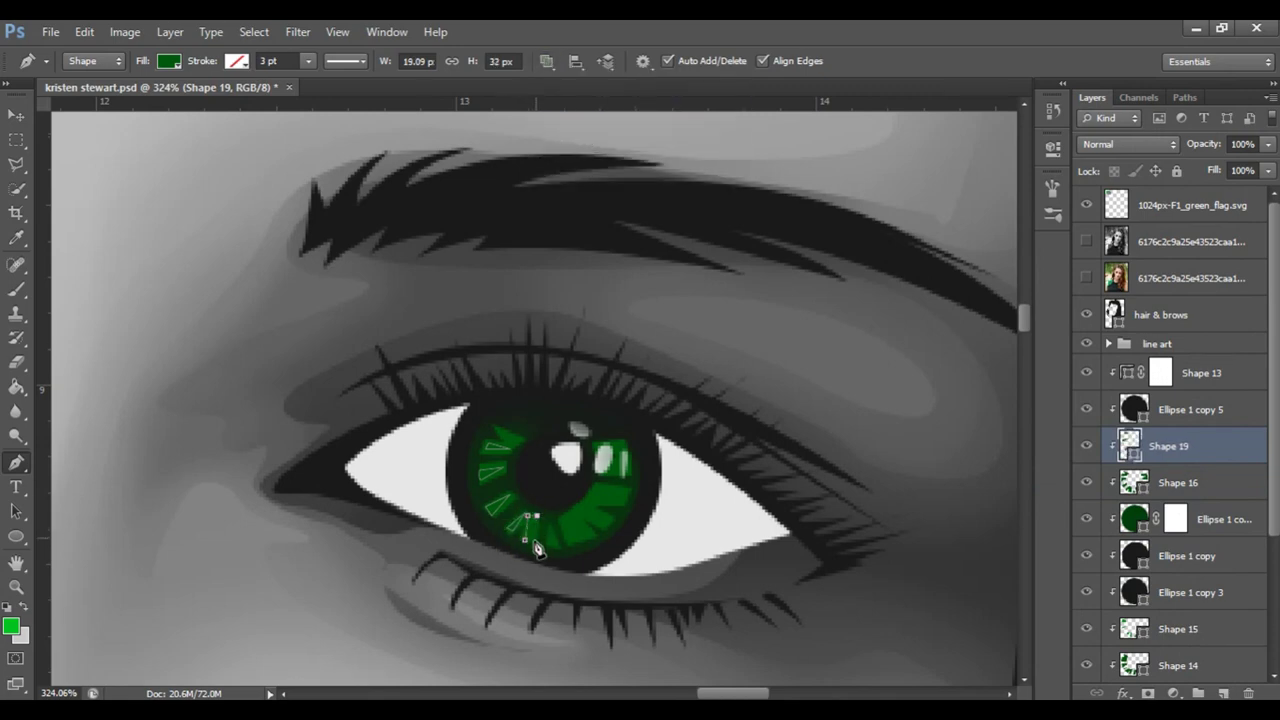
Step: Add shapes across the lower and right iris, then fit the view and save
left_click(549, 518)
left_click(551, 551)
left_click(549, 518)
left_click(610, 518)
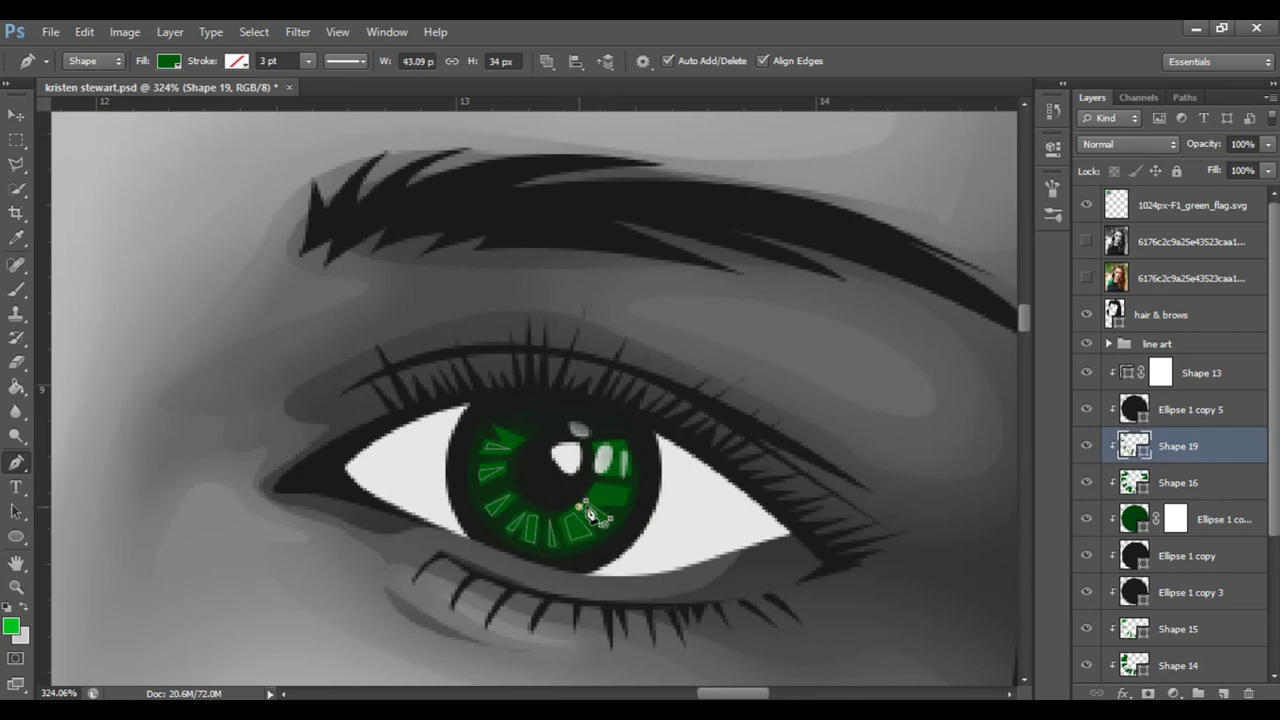
left_click(624, 503)
left_click(627, 464)
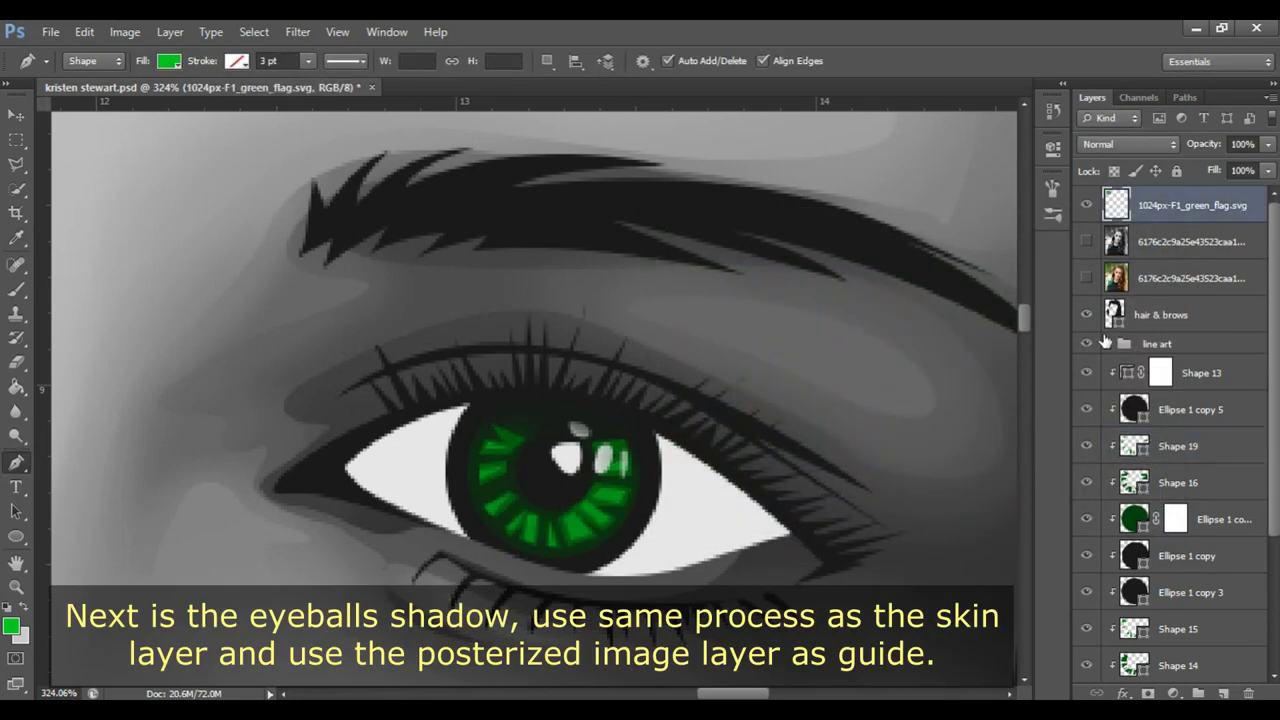
key("ctrl+0")
key("ctrl+s")
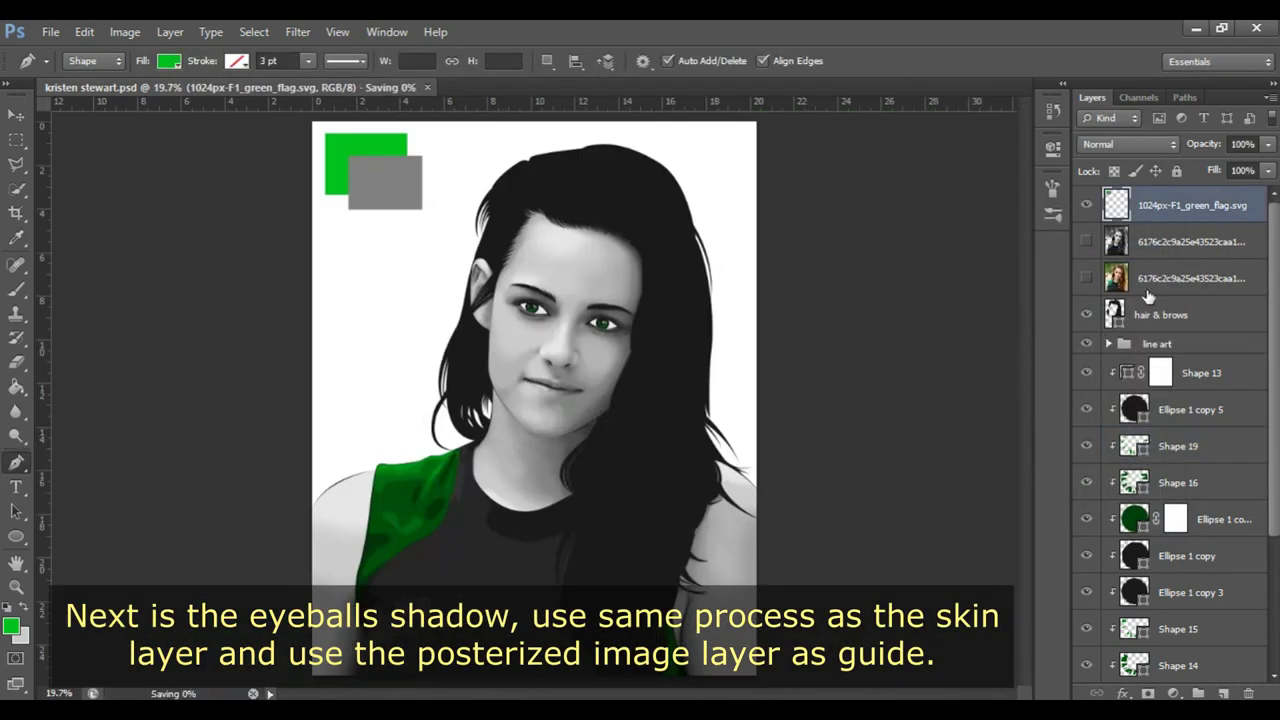
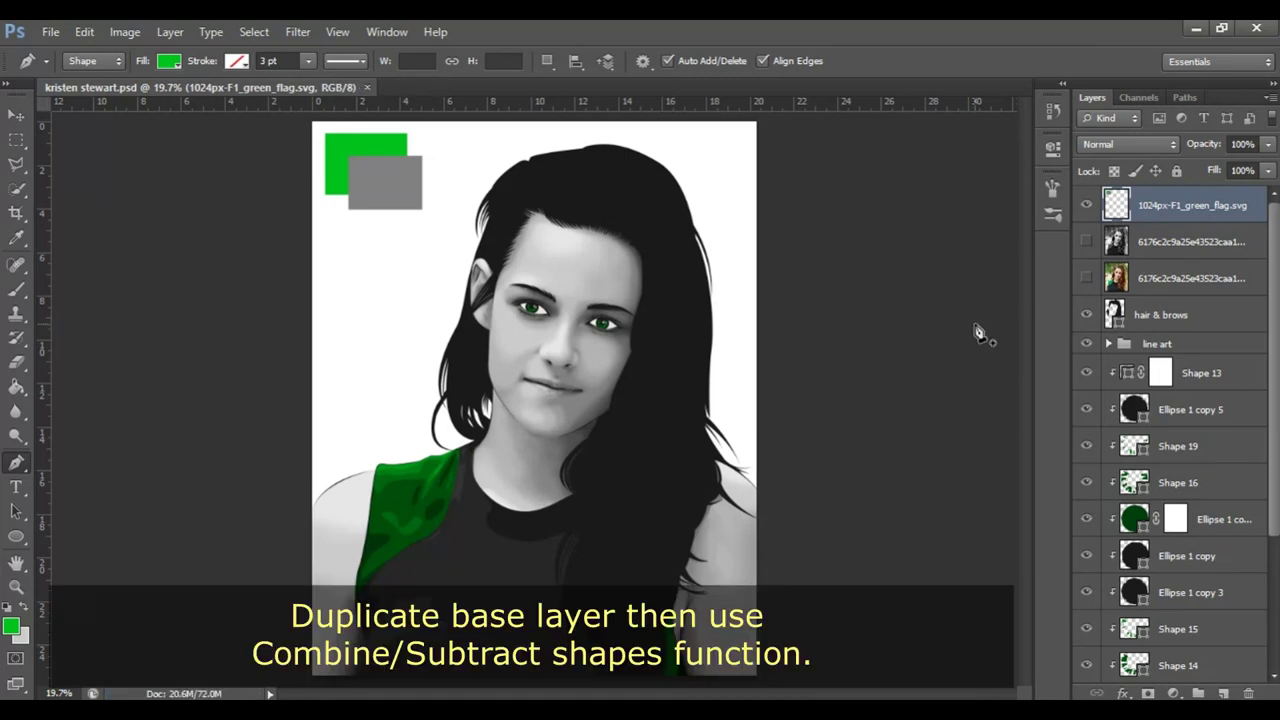
Step: Zoom in on the eyes, duplicate Shape 12 and clip the copy onto it
key("z")
left_click_drag(662, 308, 851, 311)
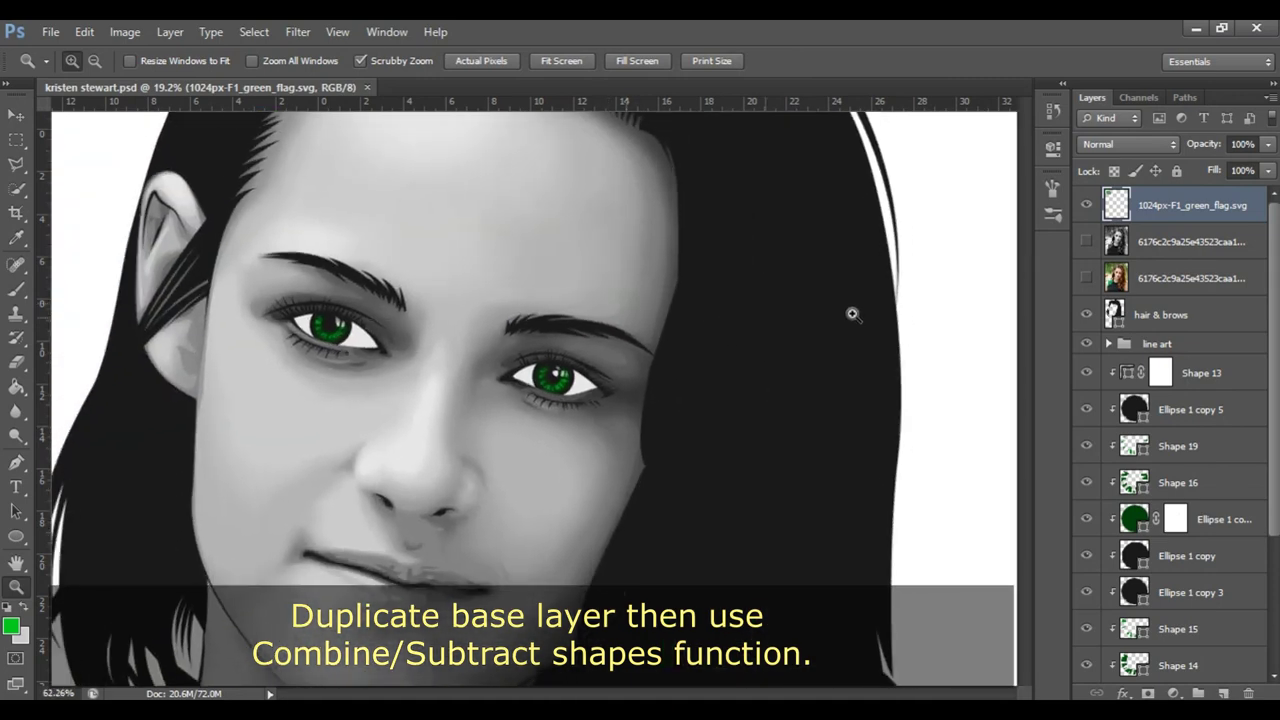
scroll(1210, 340, "down", 3)
scroll(1190, 370, "down", 3)
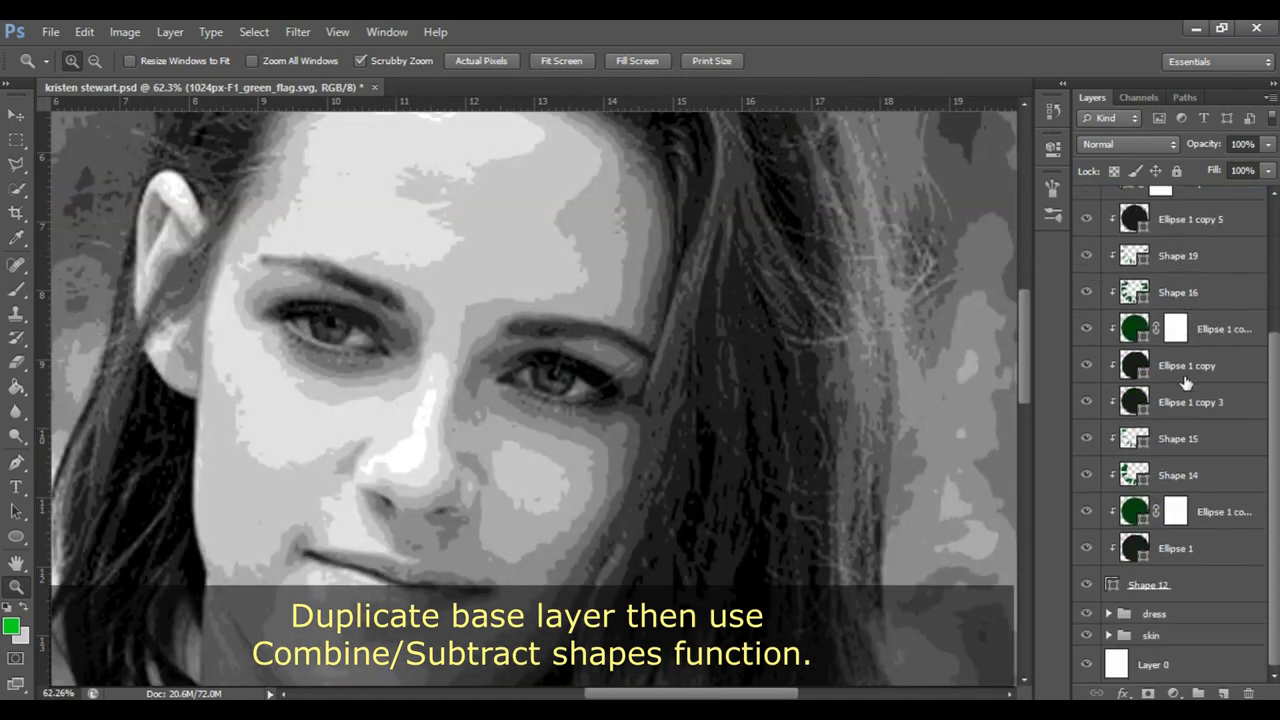
left_click_drag(383, 342, 426, 340)
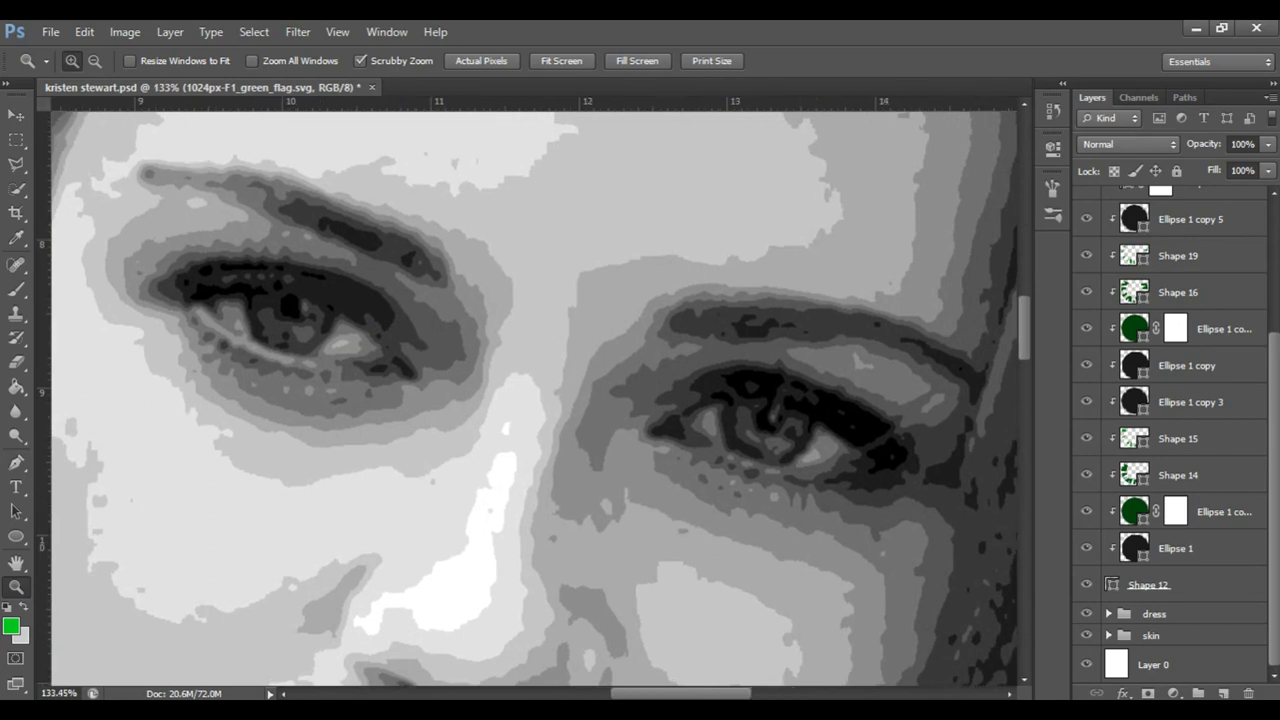
left_click(1195, 591)
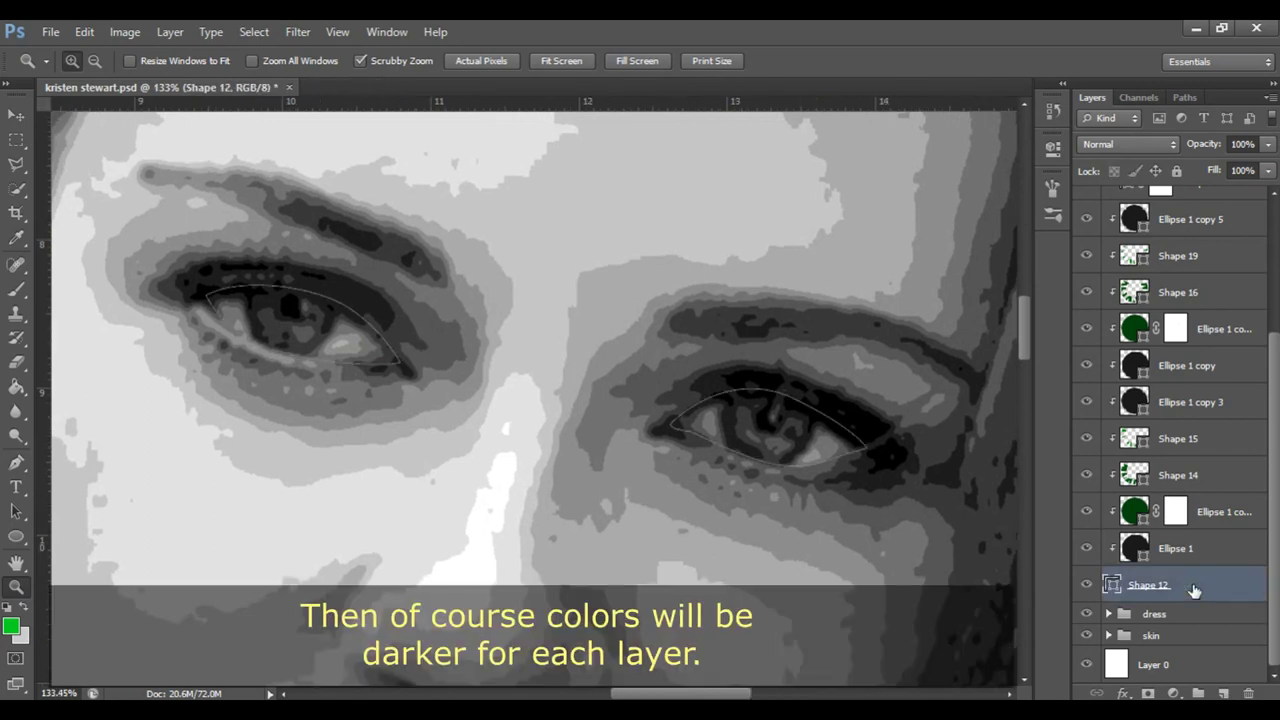
key("ctrl+j")
left_click(1248, 600, "alt")
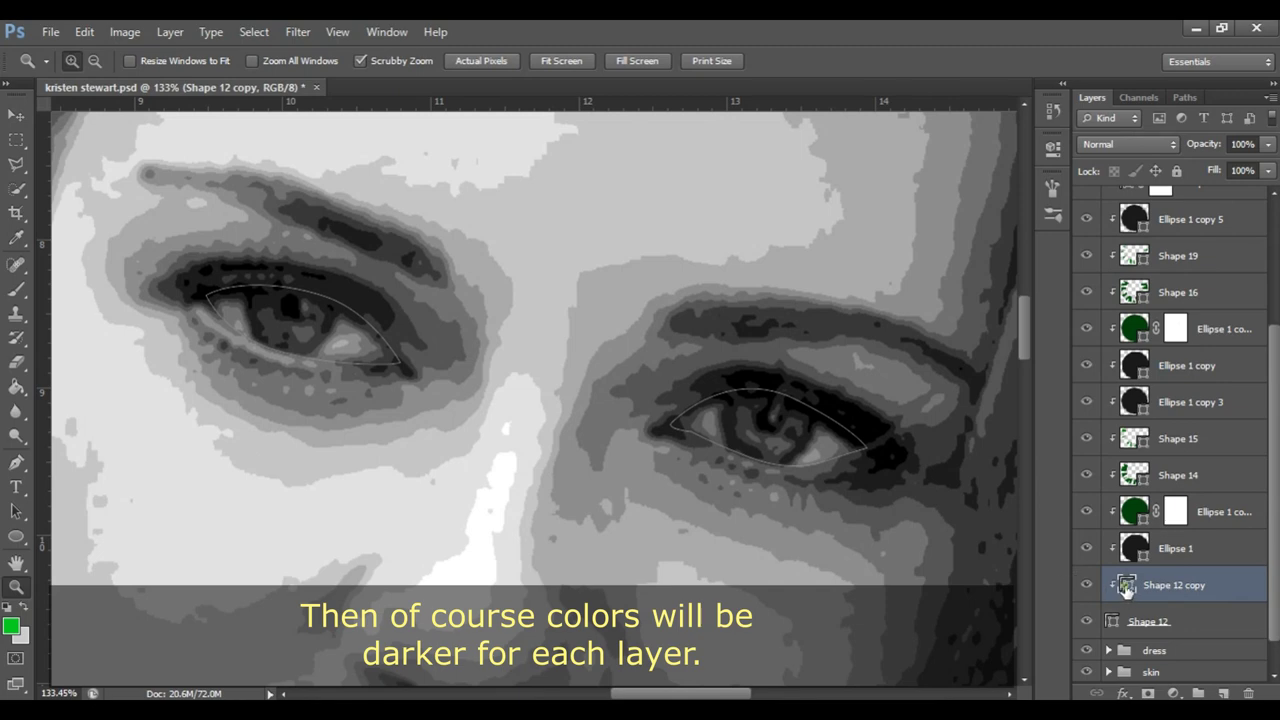
Step: Fill Shape 12 copy light grey (brightness 80) and set the pen to Subtract Front Shape
double_click(1125, 588)
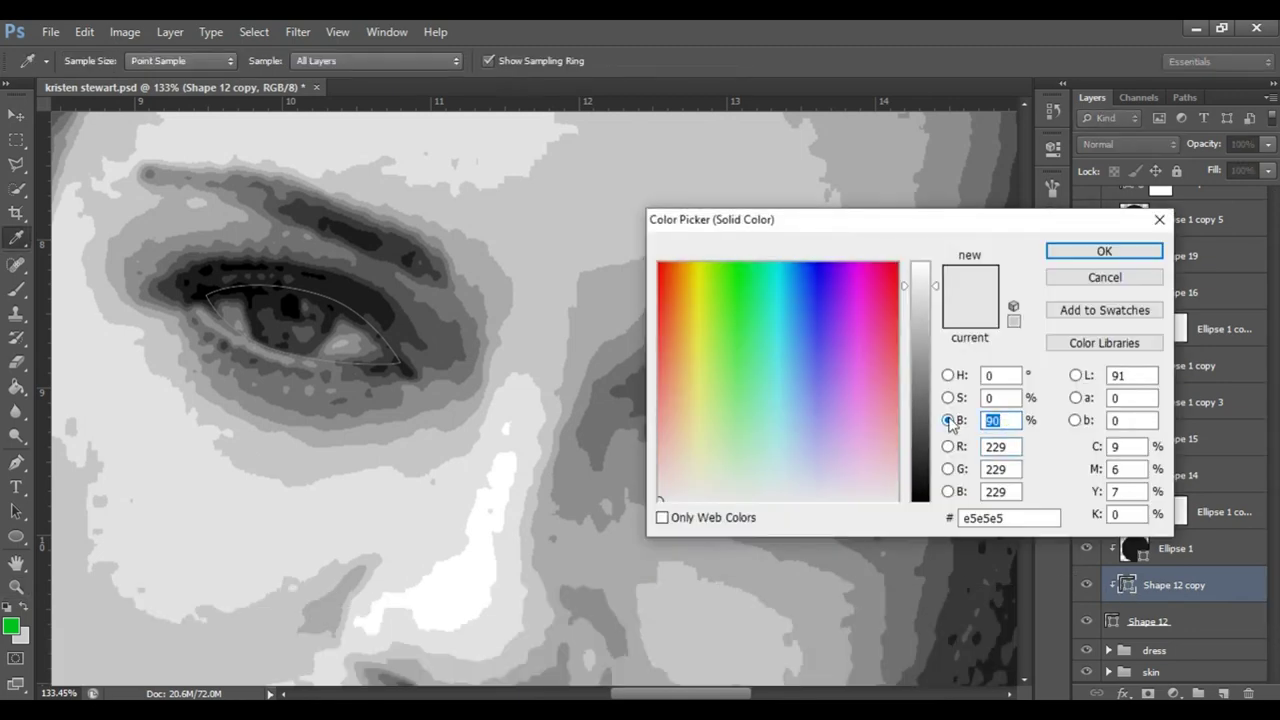
left_click(948, 420)
type("80")
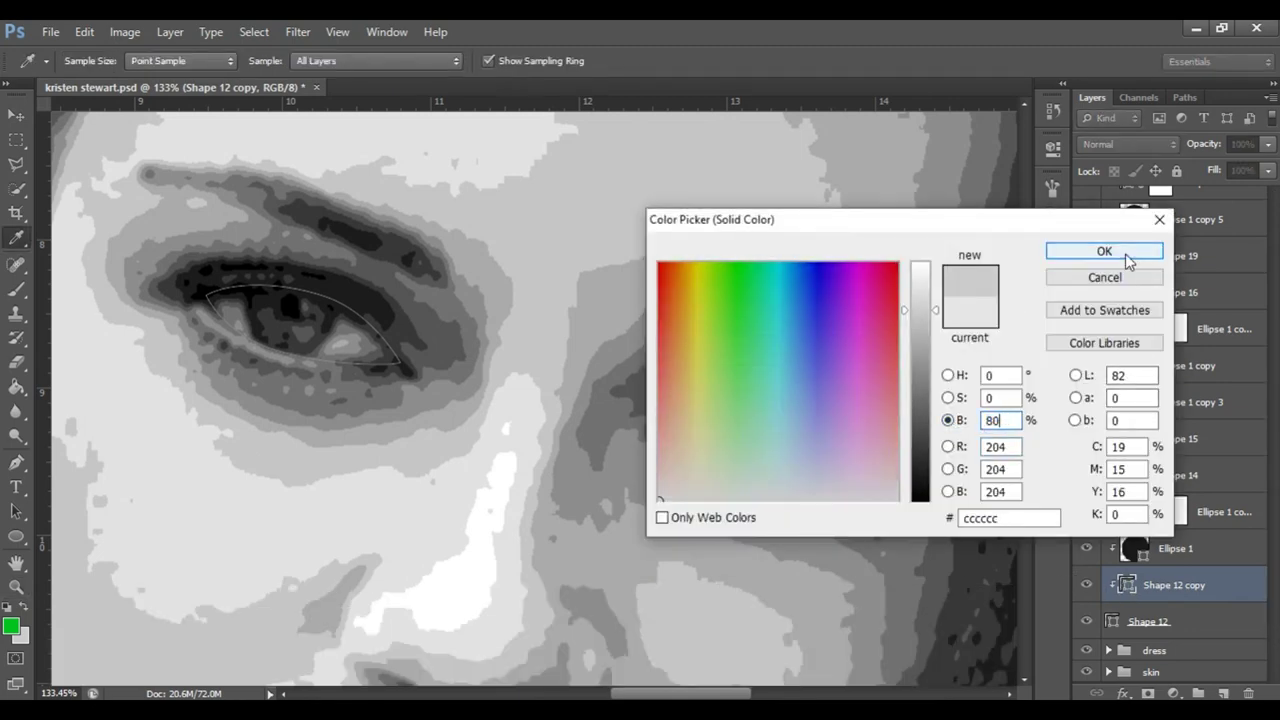
left_click(1104, 253)
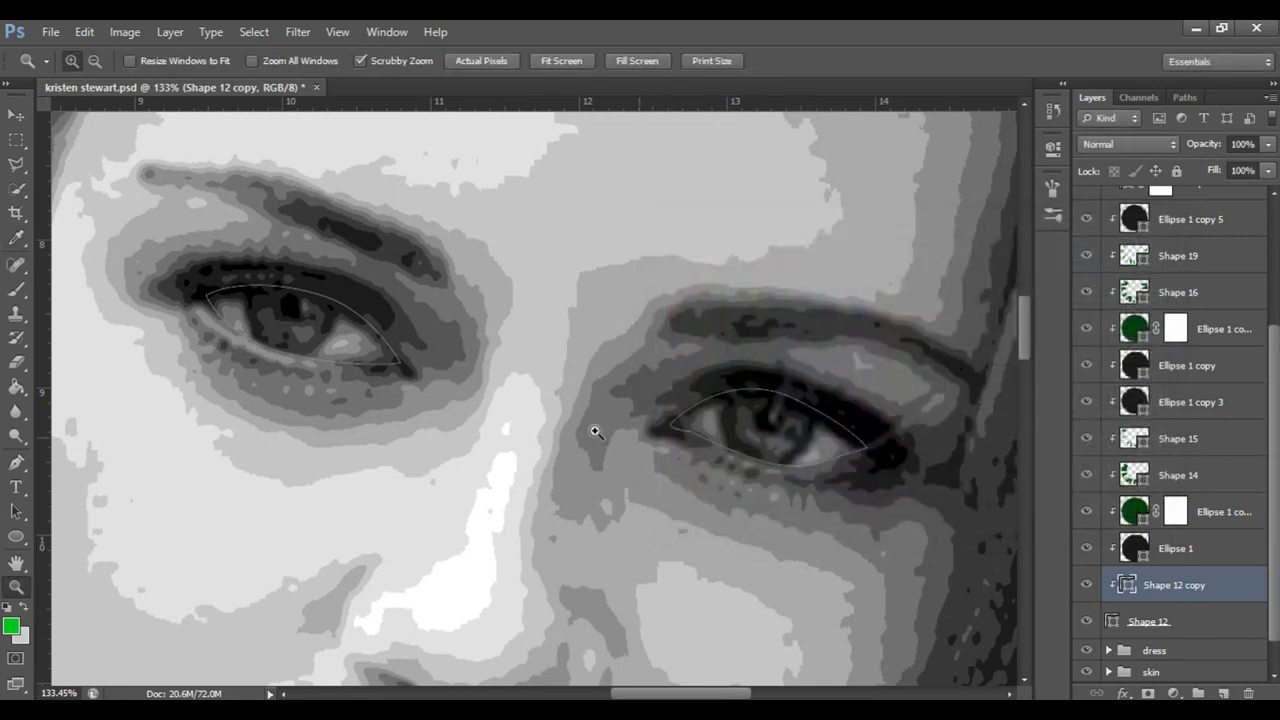
key("p")
left_click(547, 61)
left_click(600, 117)
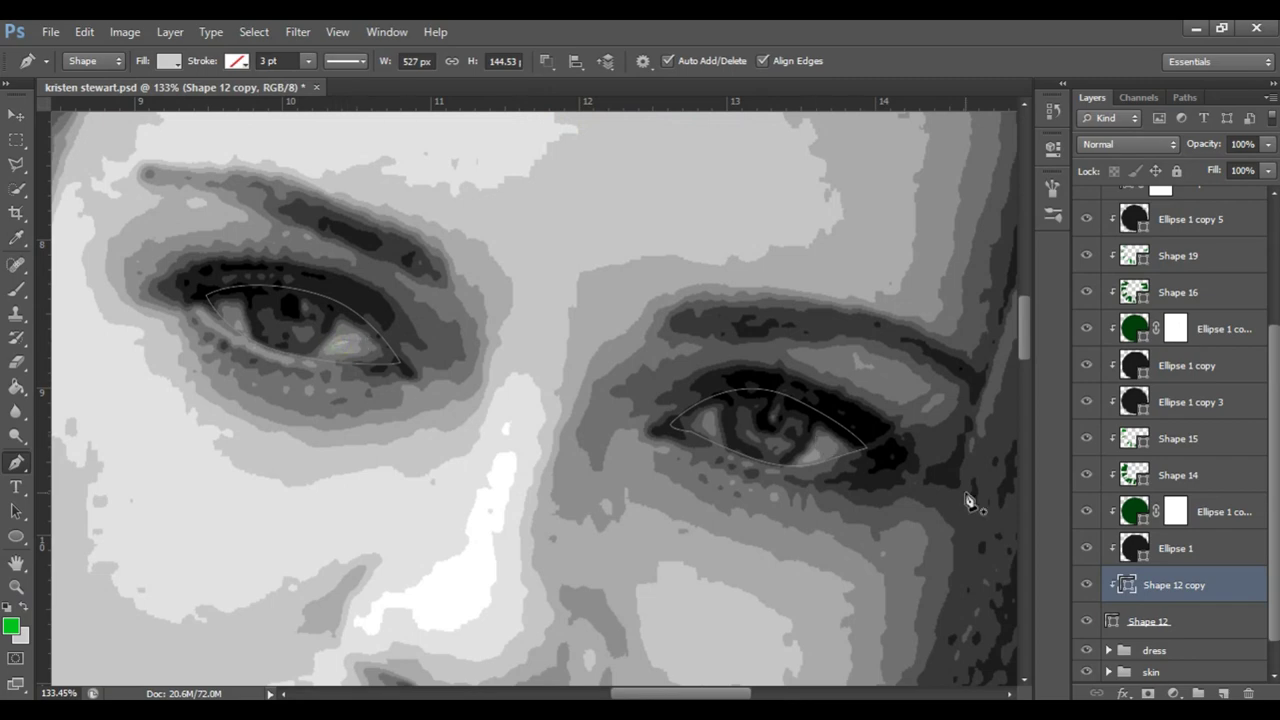
Step: Create Shape 12 copy 2 above the first copy with a grey fill
key("ctrl+j")
mouse_move(1170, 548)
left_mouse_down()
mouse_move(1226, 602)
mouse_move(1229, 550)
left_mouse_up()
double_click(1127, 548)
key("Return")
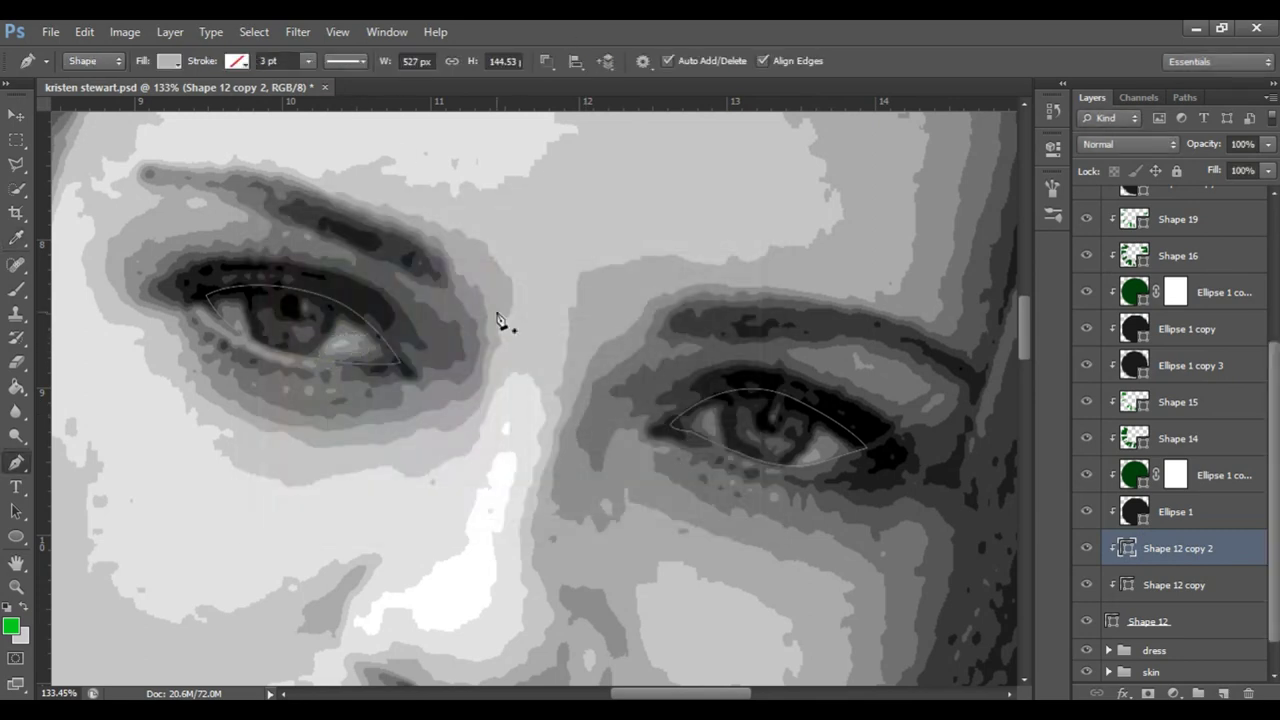
Step: Add an anchor point to the eye path at the right eye's outer corner
left_click(866, 452, "ctrl")
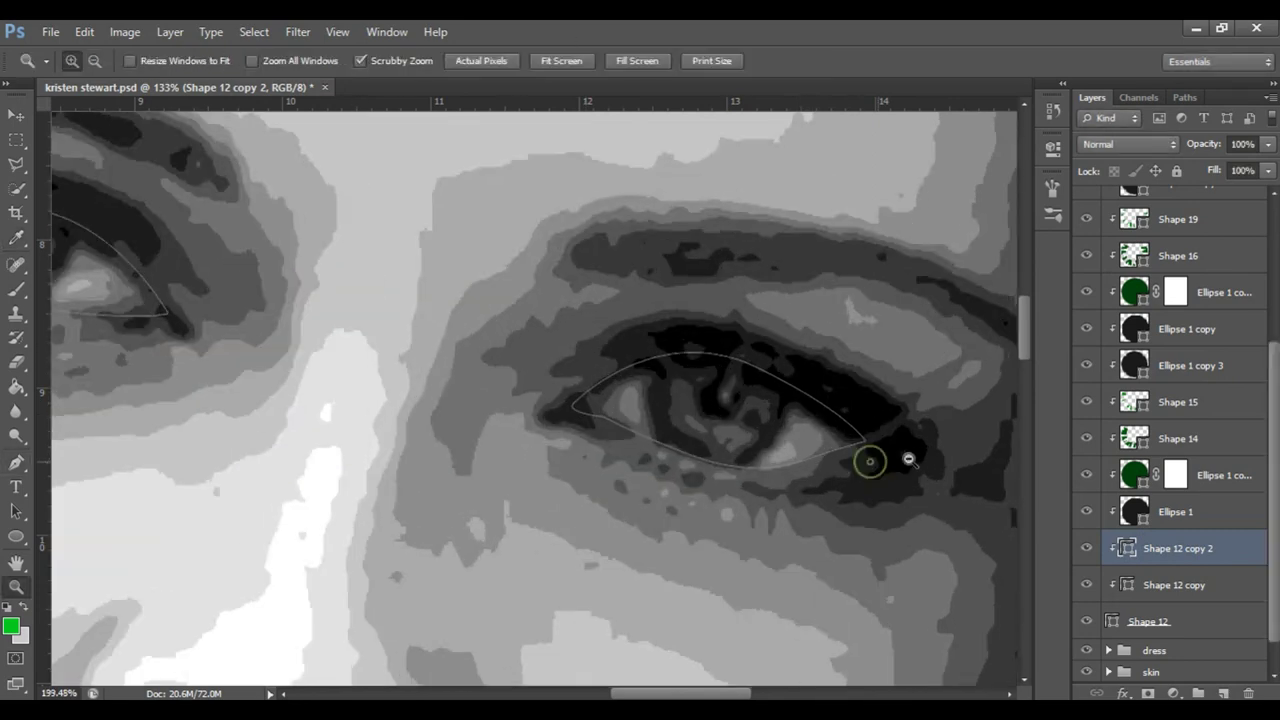
left_click(786, 441)
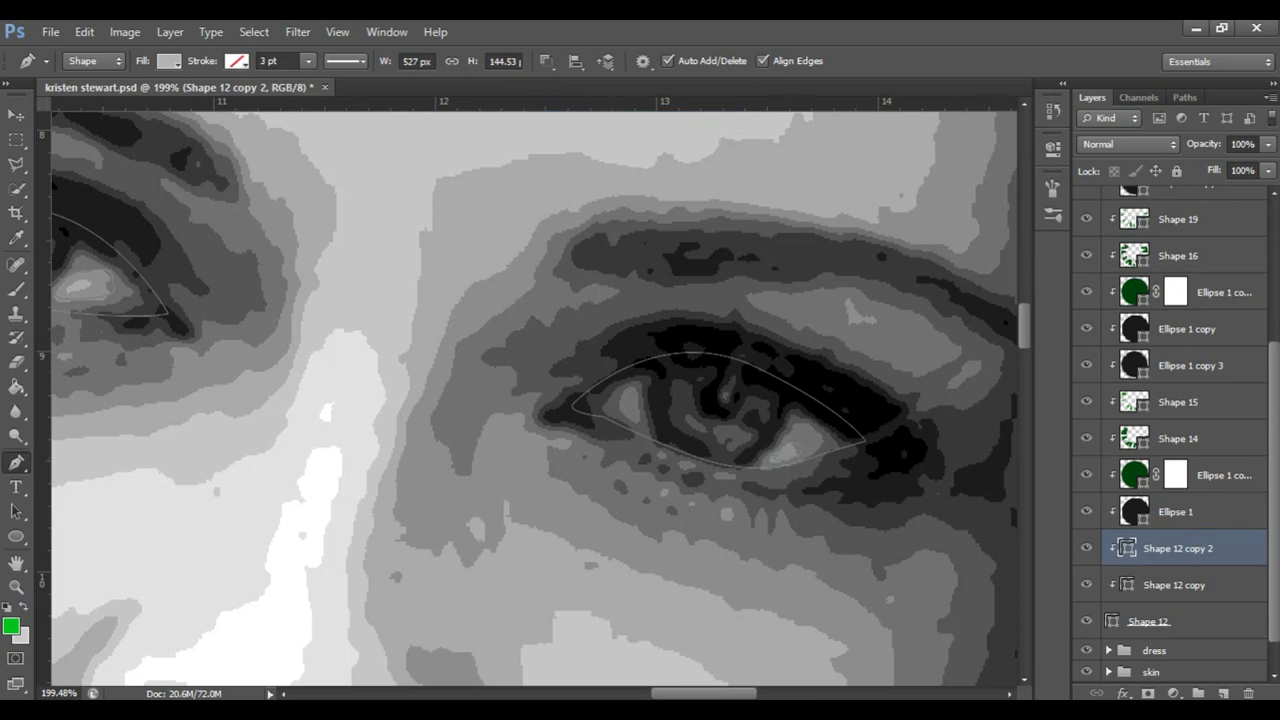
scroll(657, 293, "left", 3)
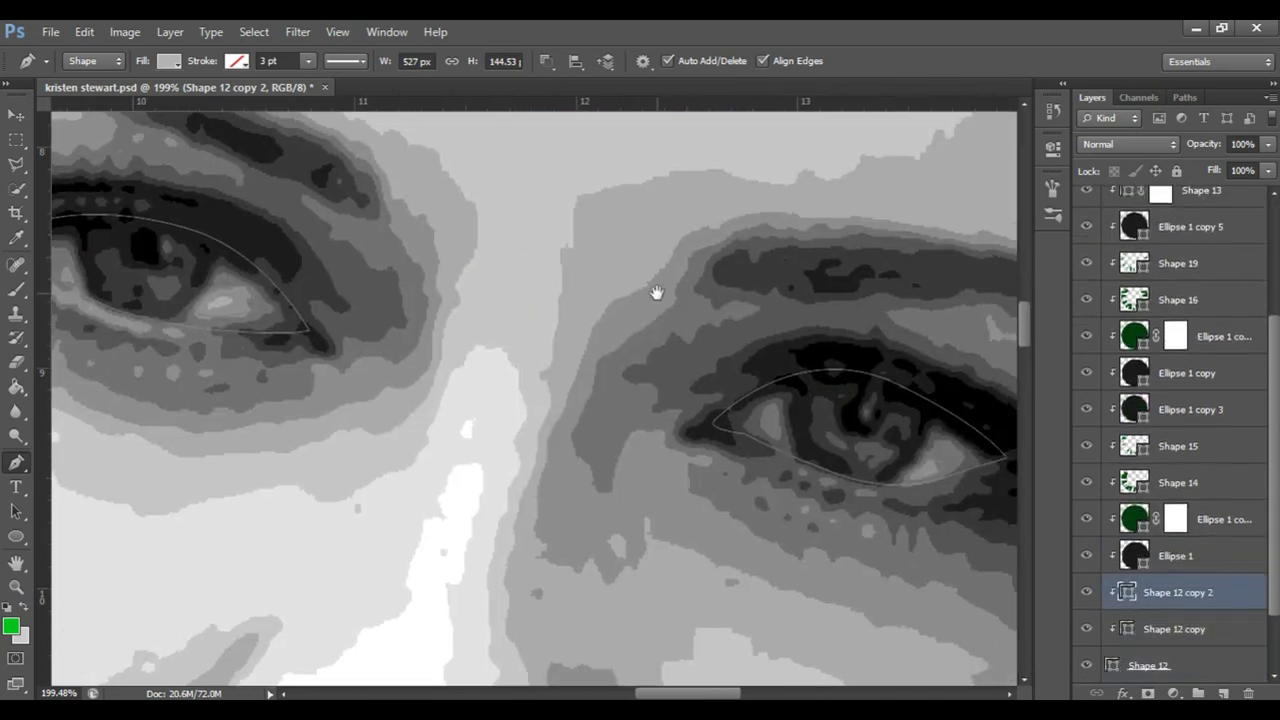
Step: Create Shape 12 copy 3 above copy 2 with a 60% brightness grey fill
left_click(1236, 666)
key("ctrl+j")
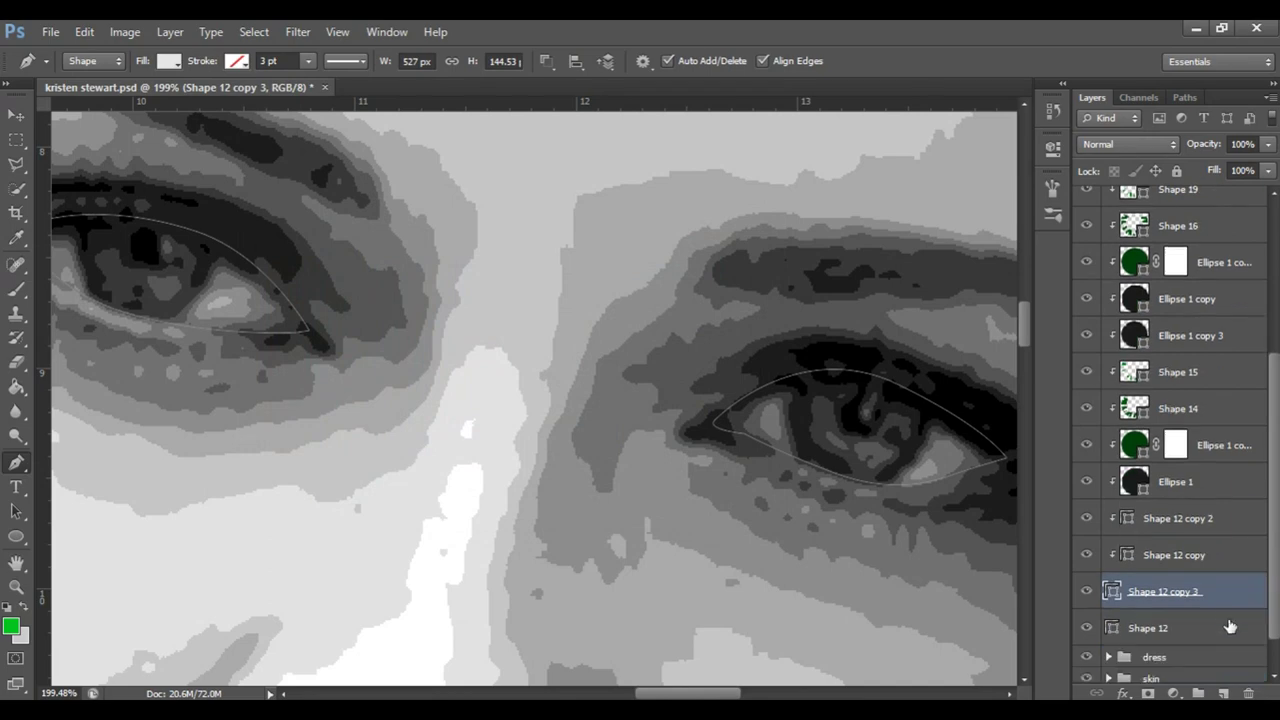
left_click_drag(1230, 601, 1200, 500)
double_click(1127, 518)
type("60")
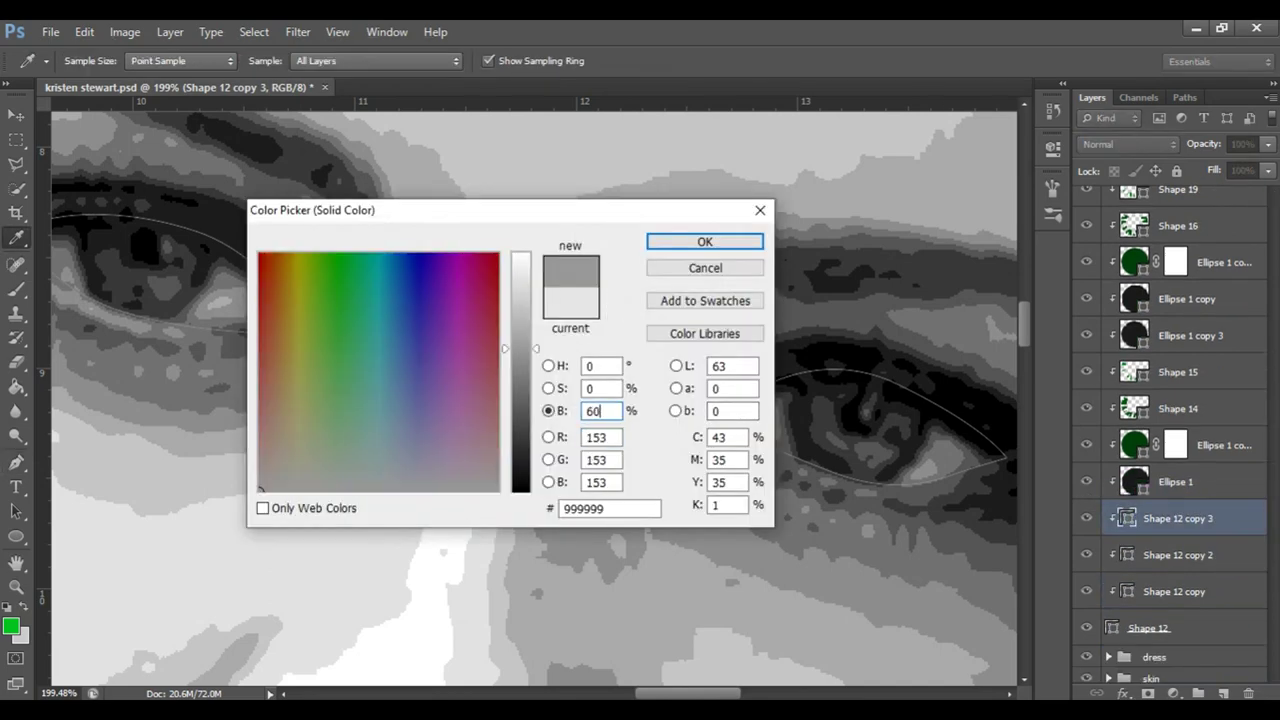
key("Return")
scroll(404, 390, "left", 3)
scroll(312, 280, "up", 1)
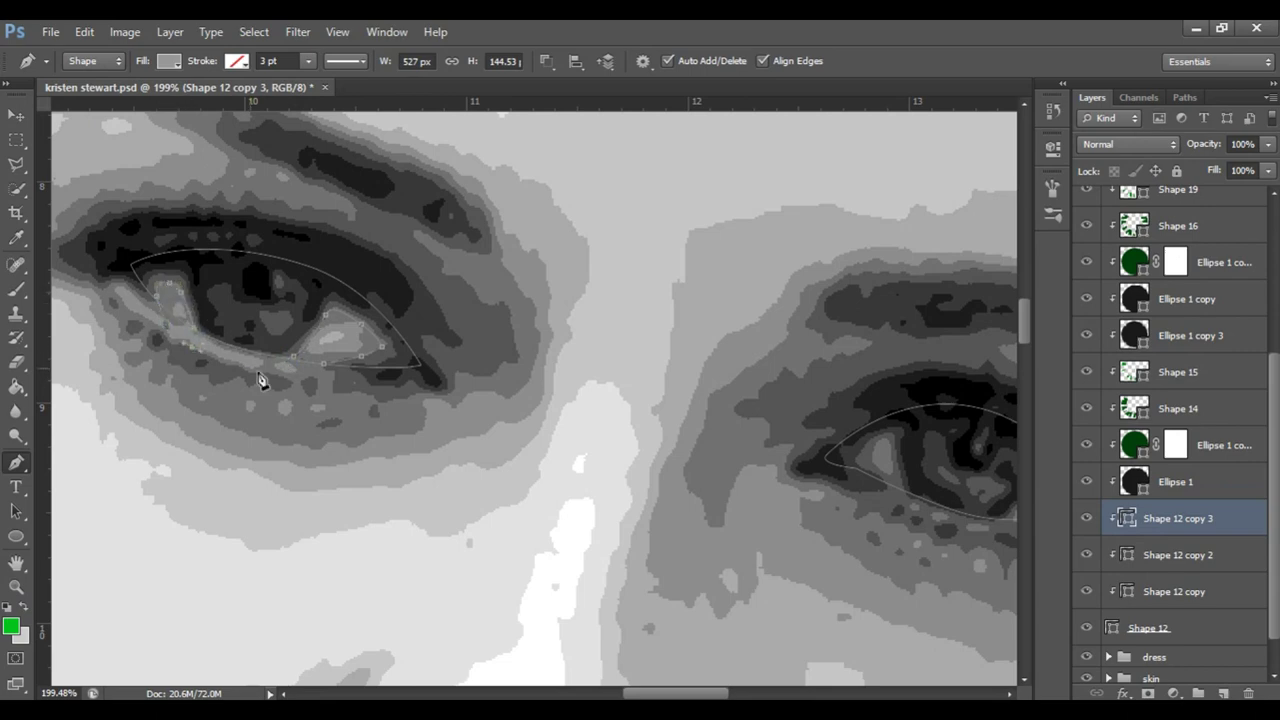
Step: Add Shape 12 copy 4 with its own fill colour, keeping both eyes in view
left_click(1152, 548)
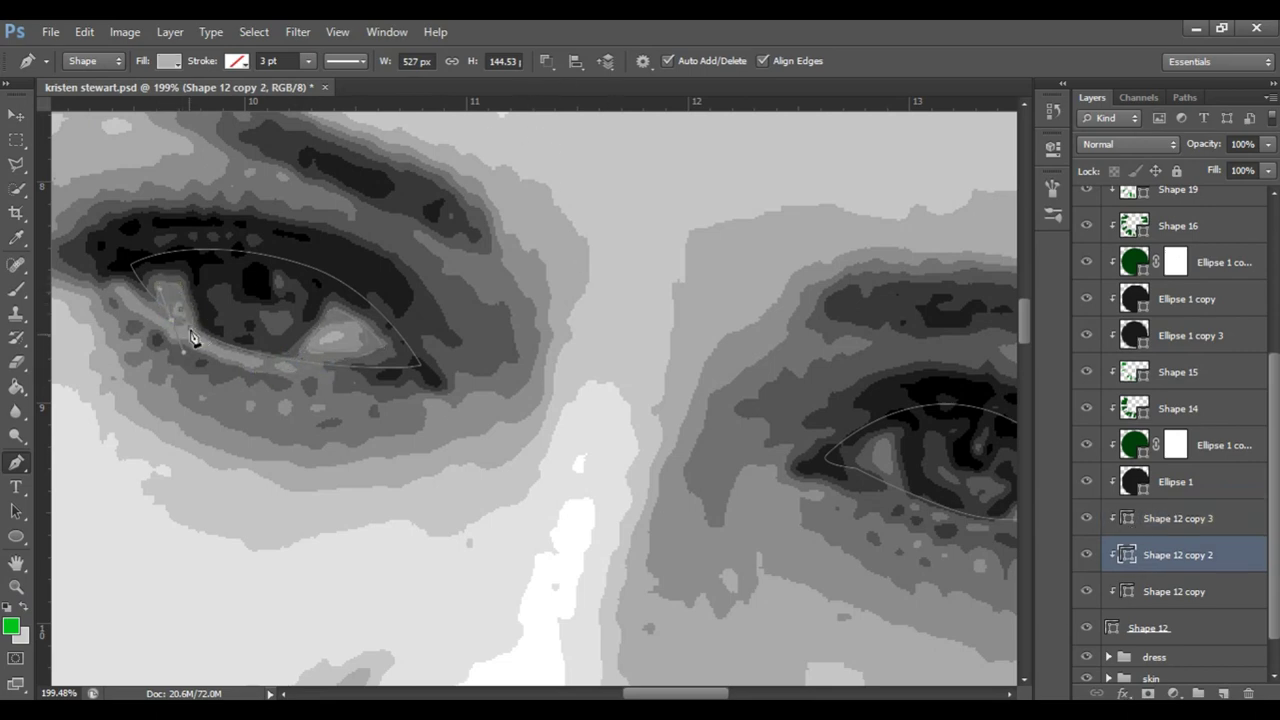
left_click(1137, 524)
scroll(283, 366, "right", 6)
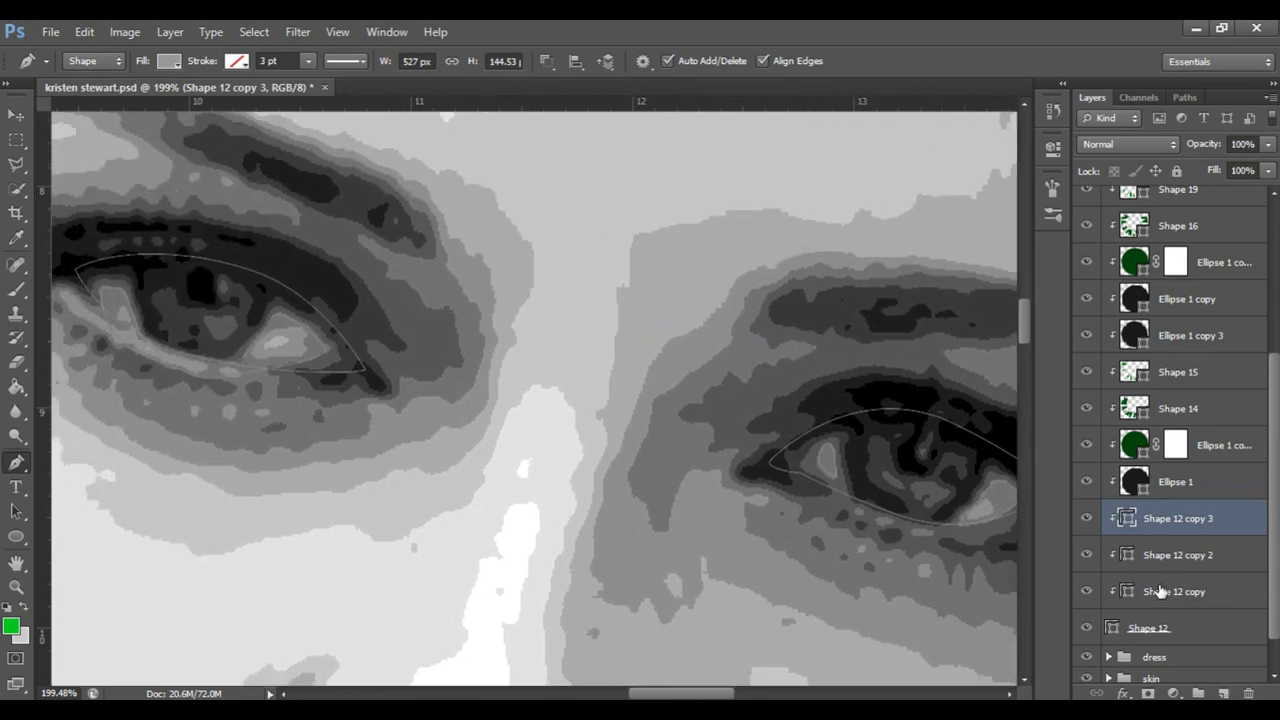
mouse_move(1178, 630)
left_mouse_down()
mouse_move(1226, 640)
mouse_move(1200, 500)
left_mouse_up()
double_click(1125, 518)
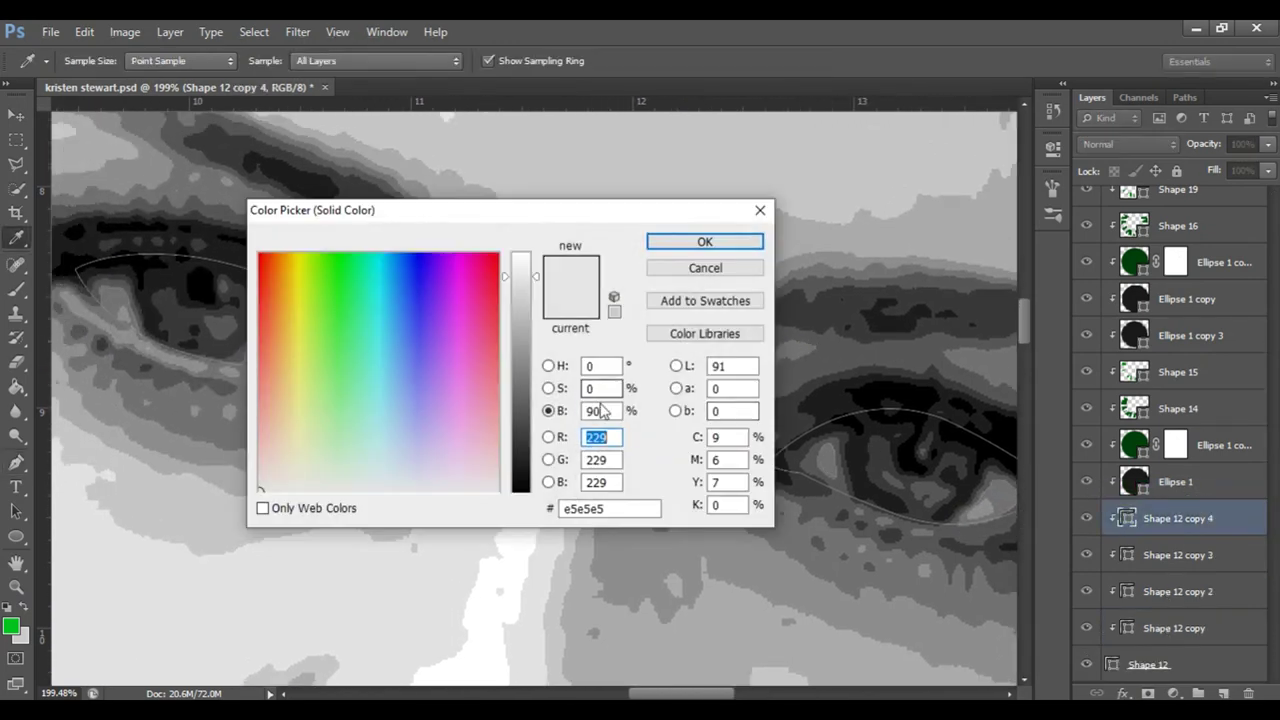
key("Escape")
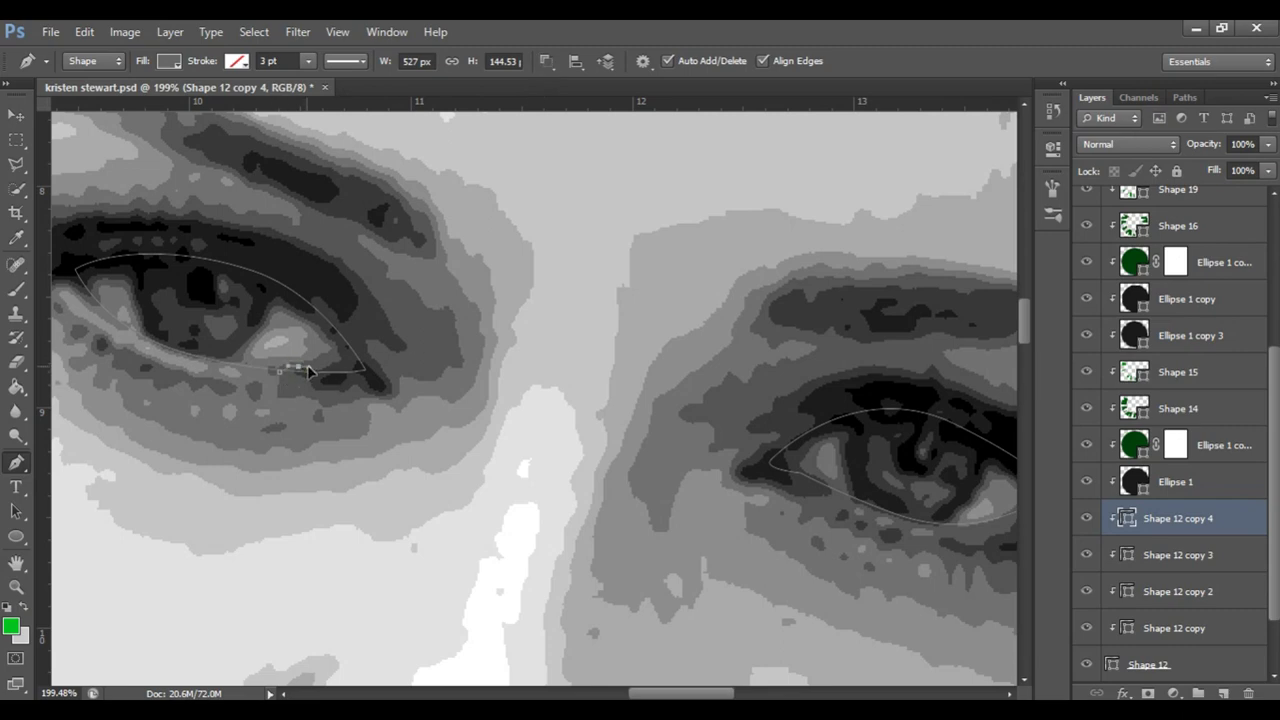
Step: Trace subtract paths along the left eye highlight and the right lower eyelid
left_click(272, 310)
left_click(236, 357)
scroll(751, 534, "right", 5)
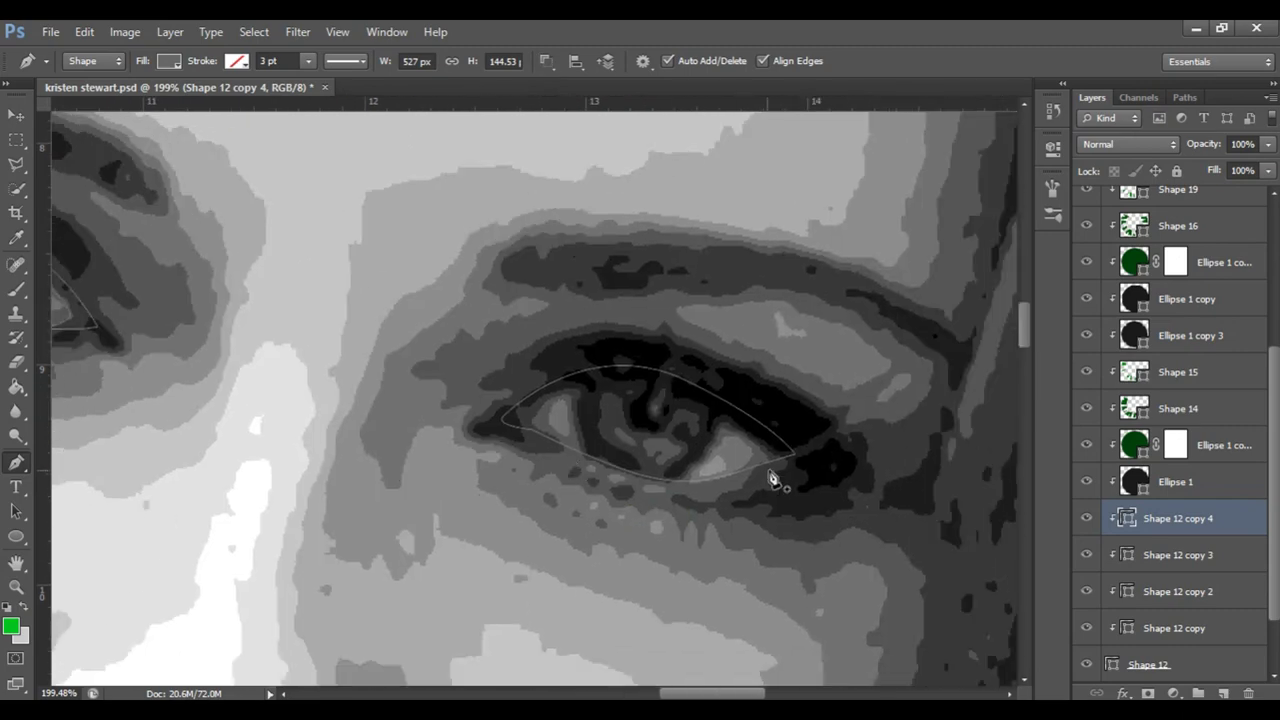
left_click(667, 484)
left_click(625, 498)
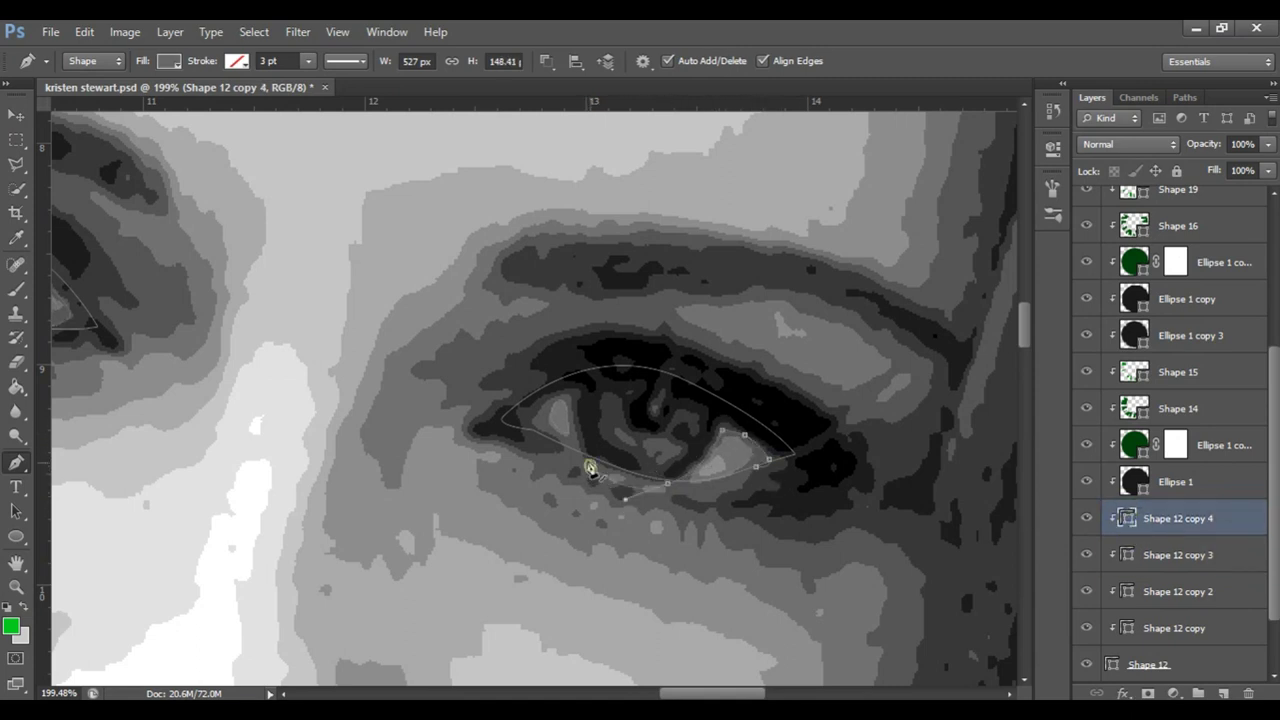
mouse_move(565, 450)
left_mouse_down()
mouse_move(757, 480)
mouse_move(771, 458)
left_mouse_up()
left_click(784, 467)
left_click(671, 485)
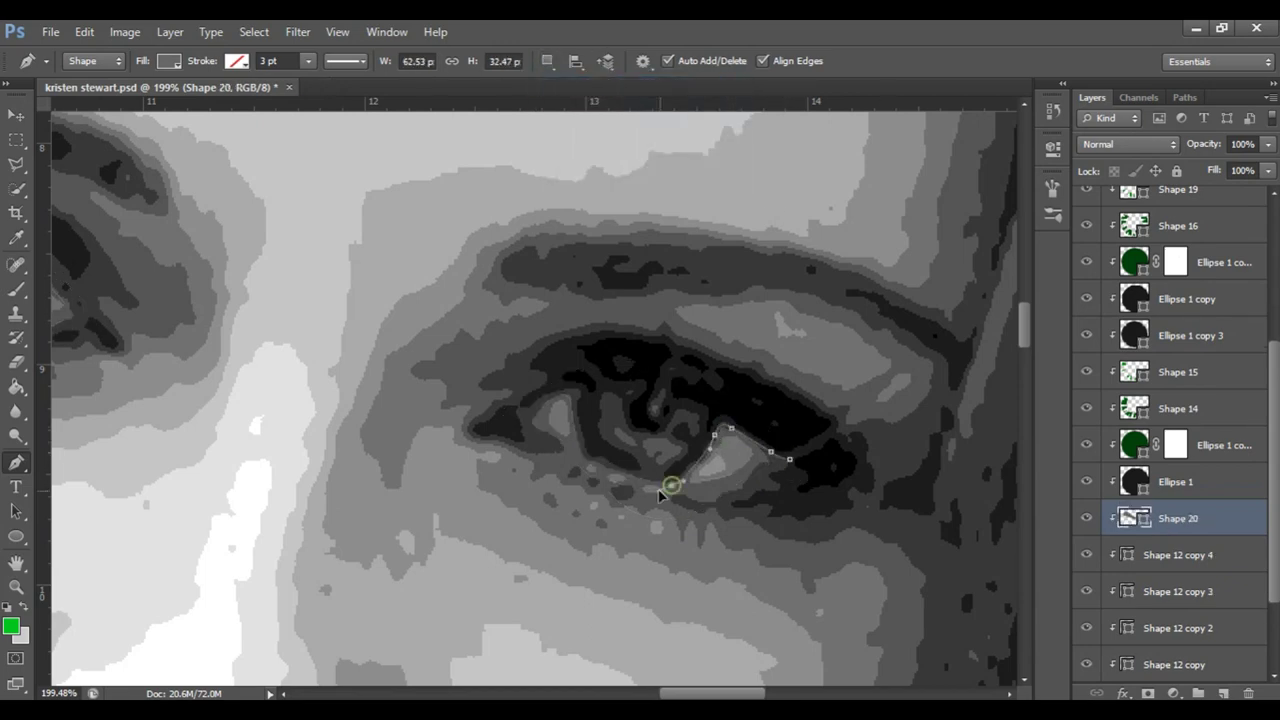
left_click(592, 463)
left_click(535, 402)
left_click(495, 432)
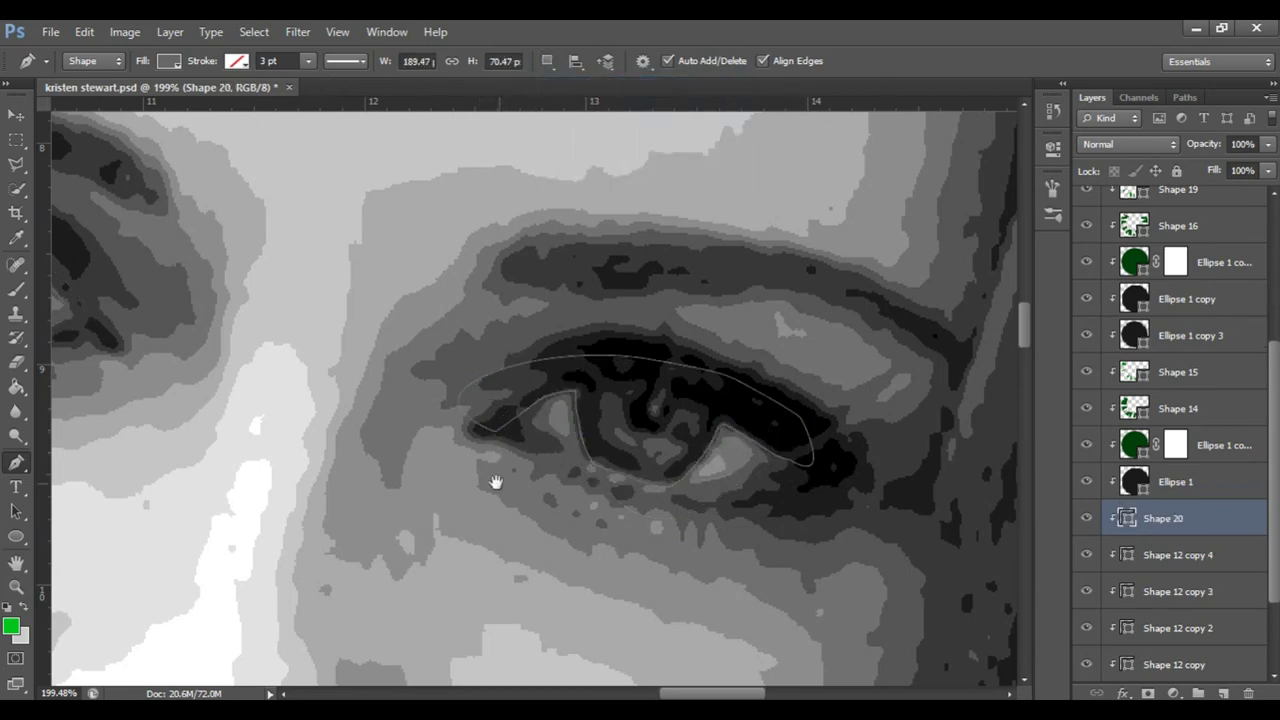
Step: Draw the new Shape 20 eyelid path along the other eye's lids
left_click_drag(590, 515, 1080, 615)
left_click(547, 61)
left_click(569, 407)
left_click_drag(505, 363, 495, 362)
left_click_drag(382, 377, 363, 346)
left_click(318, 335)
left_click_drag(245, 285, 277, 289)
left_click(569, 407)
Step: Hide the posterized reference photo to reveal the vector eyes
scroll(1117, 254, "up", 5)
left_click(1086, 241)
scroll(1170, 400, "down", 5)
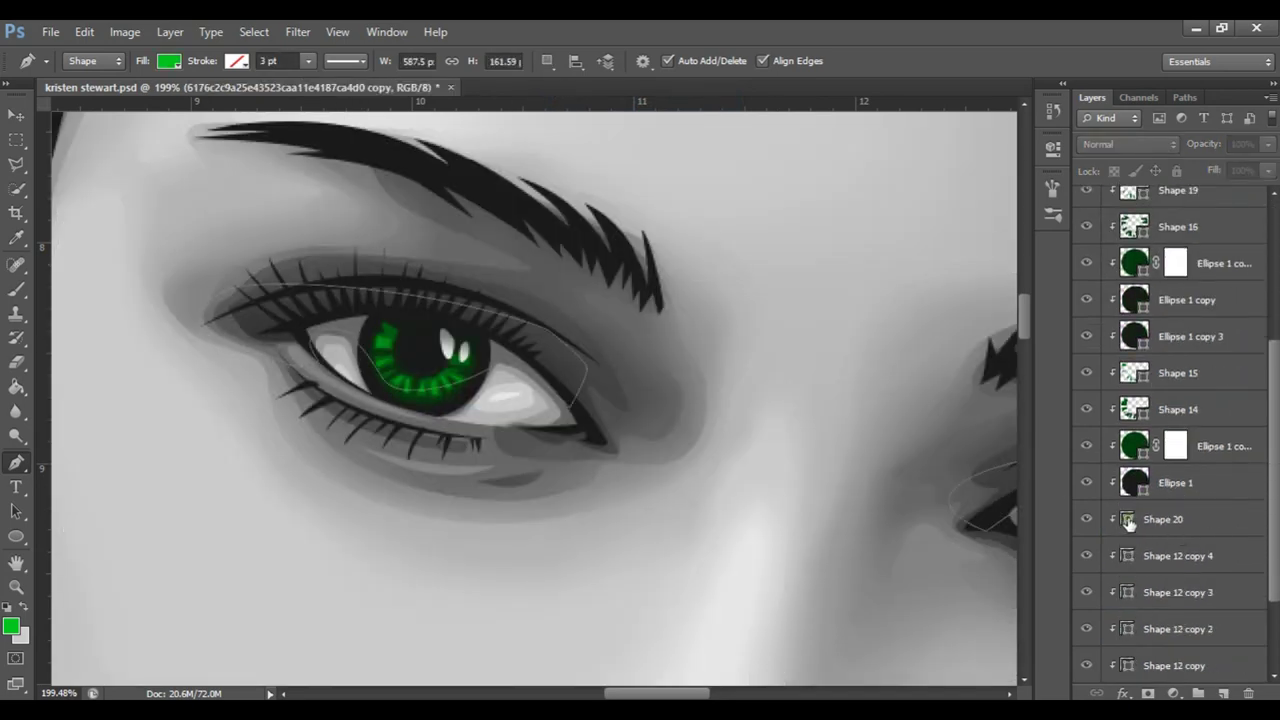
Step: Confirm Shape 20's dark fill and zoom out to the whole portrait
double_click(1126, 519)
key("Return")
key("z")
left_click_drag(571, 366, 803, 394)
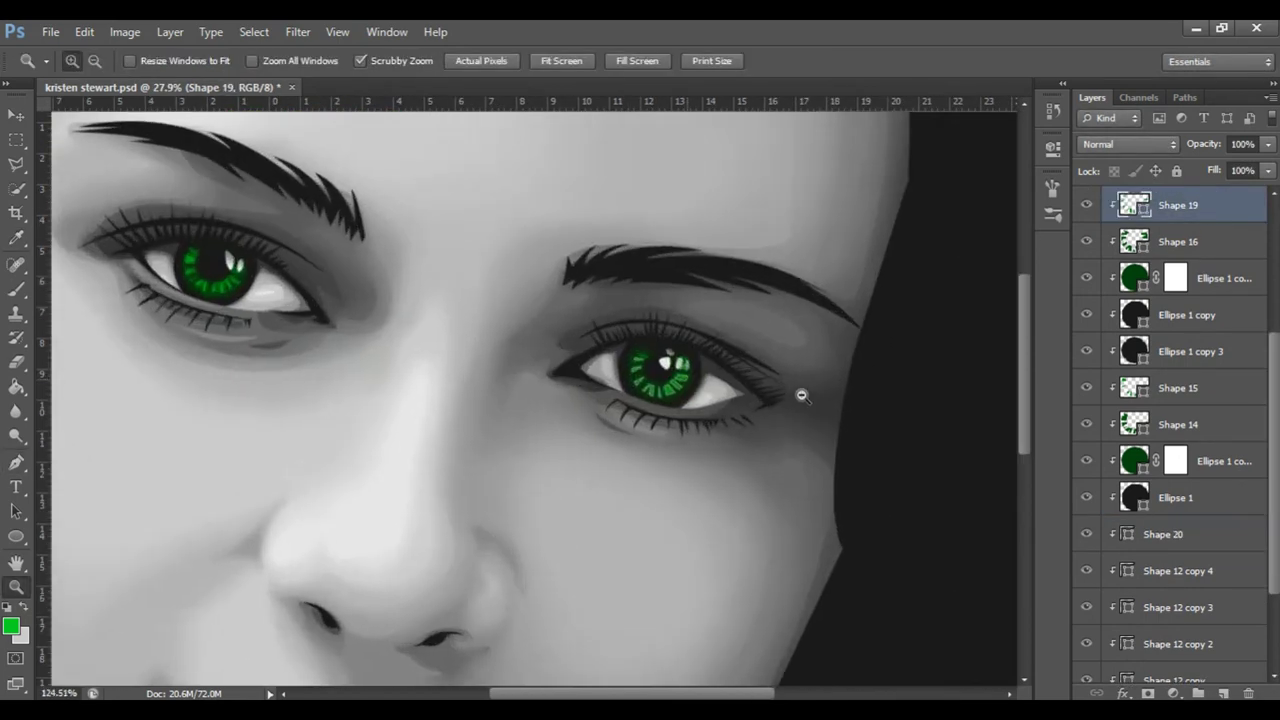
key("ctrl+0")
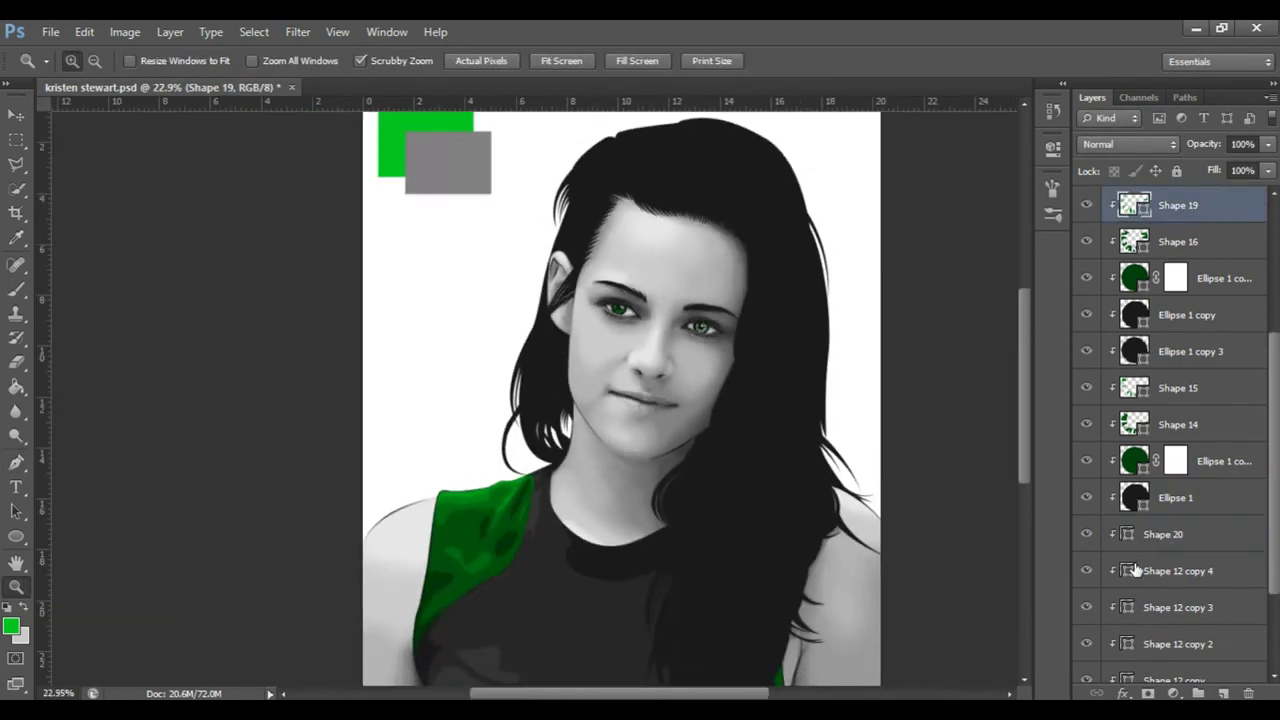
Step: Set fill brightness to 10 for copy 4, 50 for copy 3 and 70 for copy 2
double_click(1126, 570)
key("shift+Tab")
type("10")
key("Return")
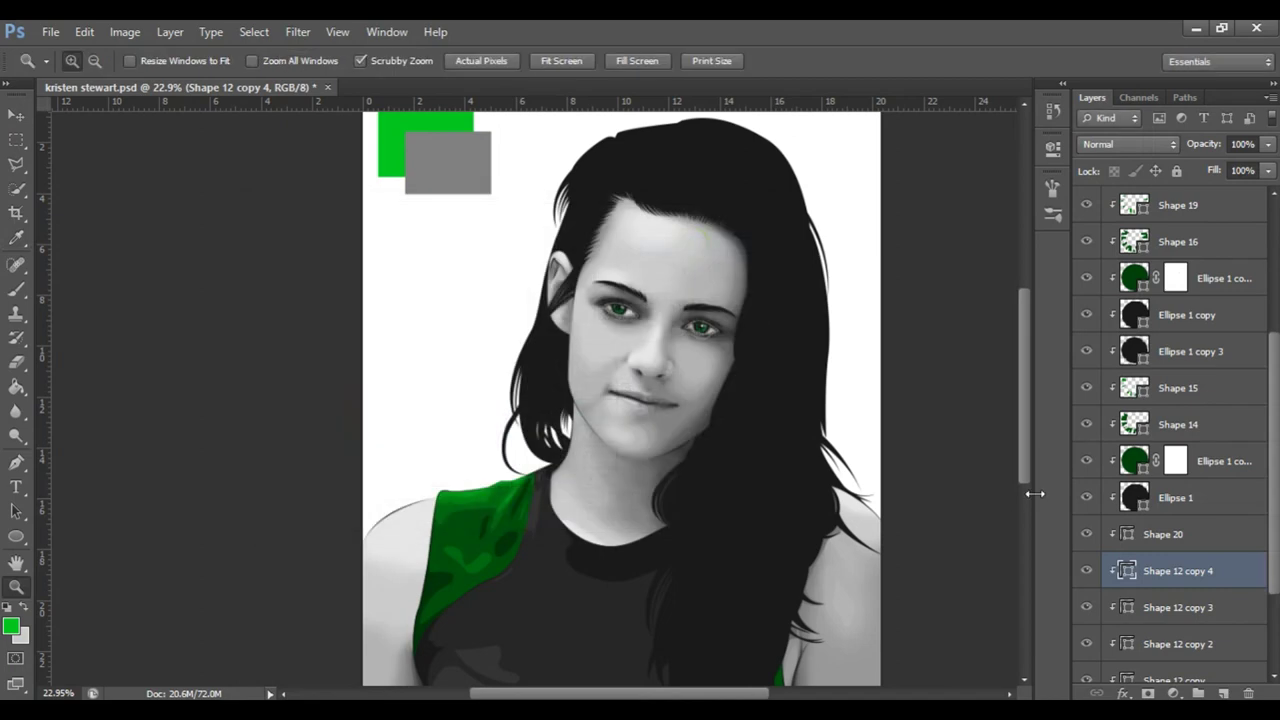
double_click(1126, 607)
key("shift+Tab")
type("50")
key("Return")
double_click(1126, 534)
type("70")
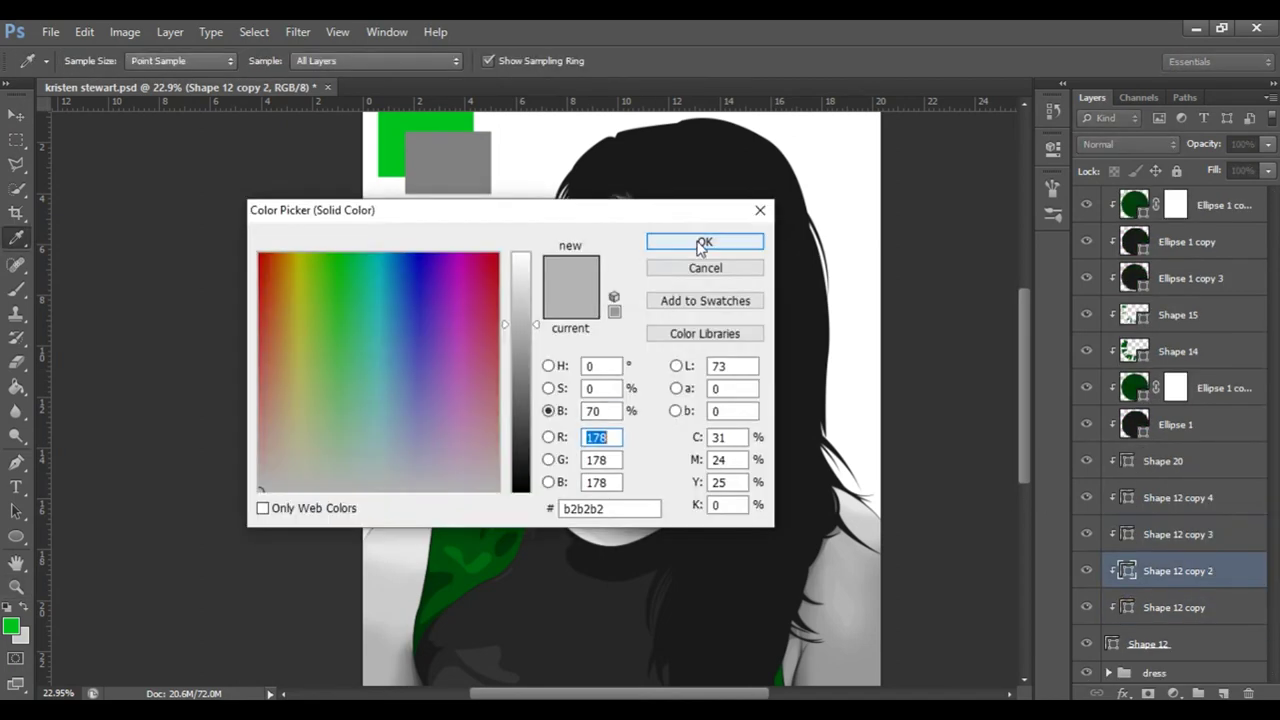
key("Return")
Step: Zoom in on the face and set the next eye layer's fill brightness to 90
key("z")
left_click(1190, 241)
left_click_drag(728, 368, 760, 368)
scroll(1170, 450, "down", 5)
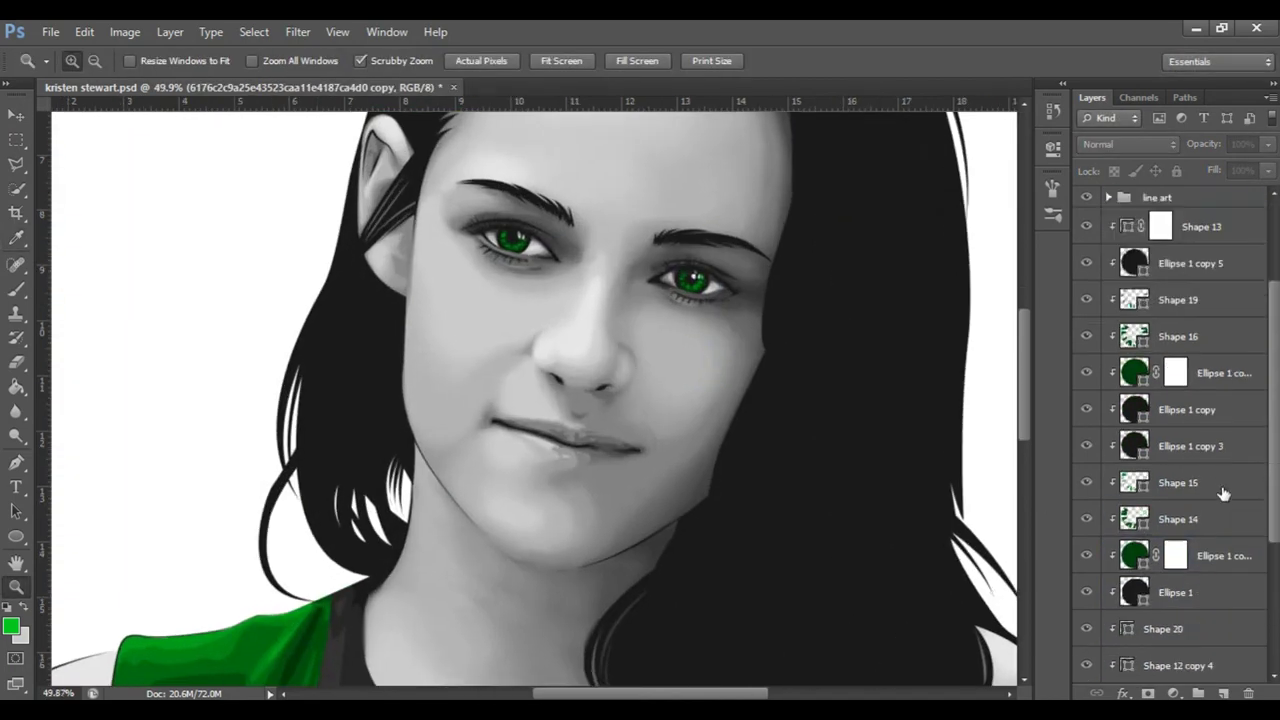
double_click(1126, 511)
key("shift+Tab")
type("90")
key("Return")
Step: Recolour Shape 12 to brightness 70 and return to the full portrait view
double_click(1126, 548)
type("70")
key("Return")
double_click(1112, 584)
key("Return")
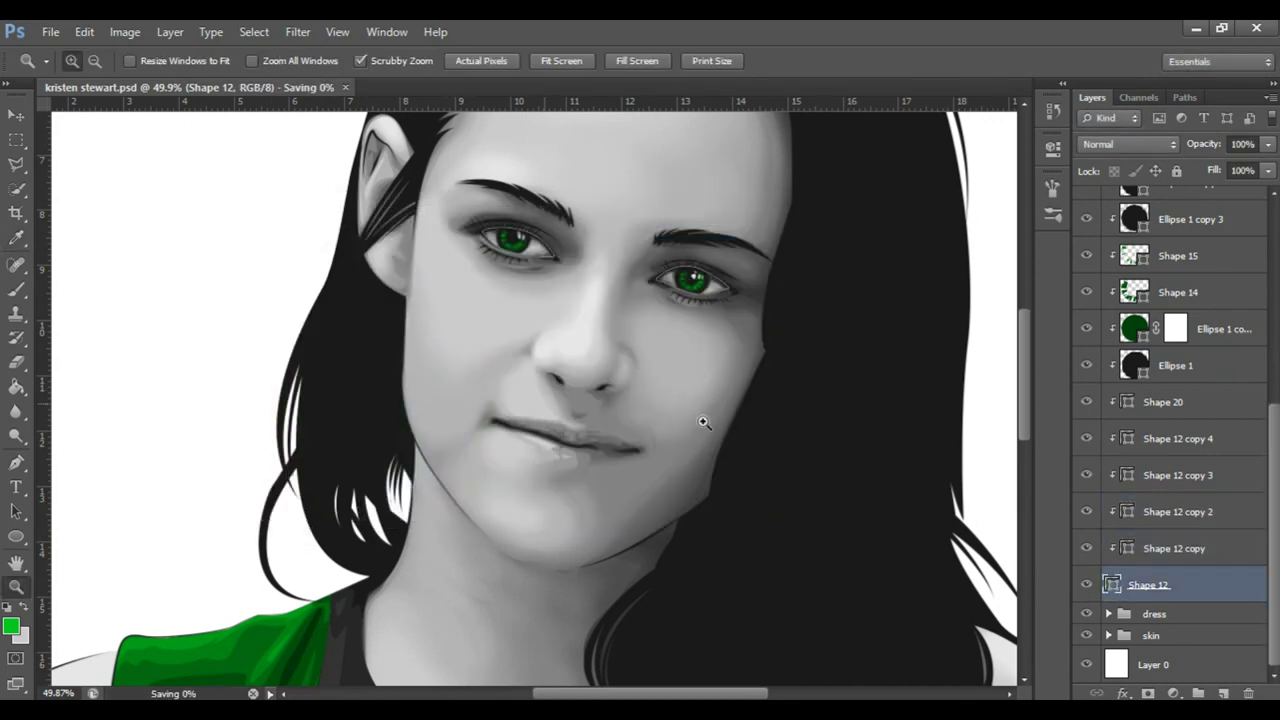
key("ctrl+0")
Step: Select Shape 13, the reference photo and Shape 4, then collapse the skin group
left_click(1190, 219)
scroll(1187, 287, "up", 5)
scroll(1187, 287, "up", 5)
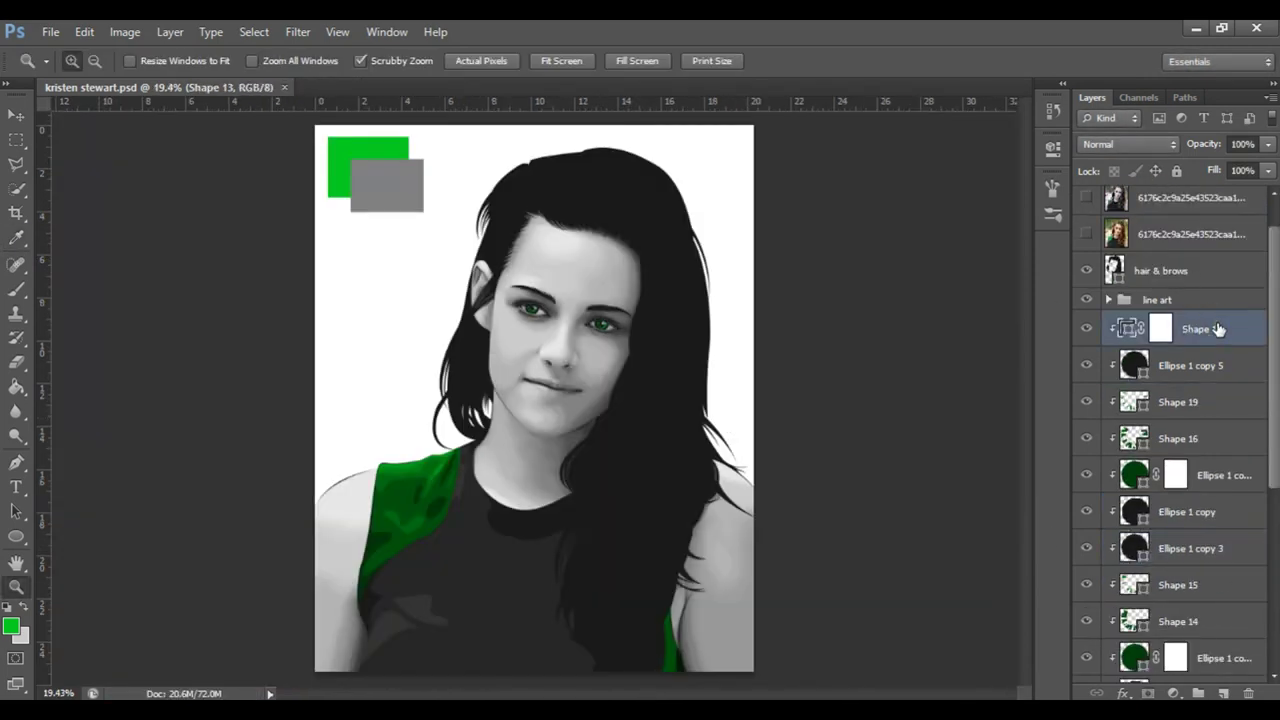
left_click(1178, 207)
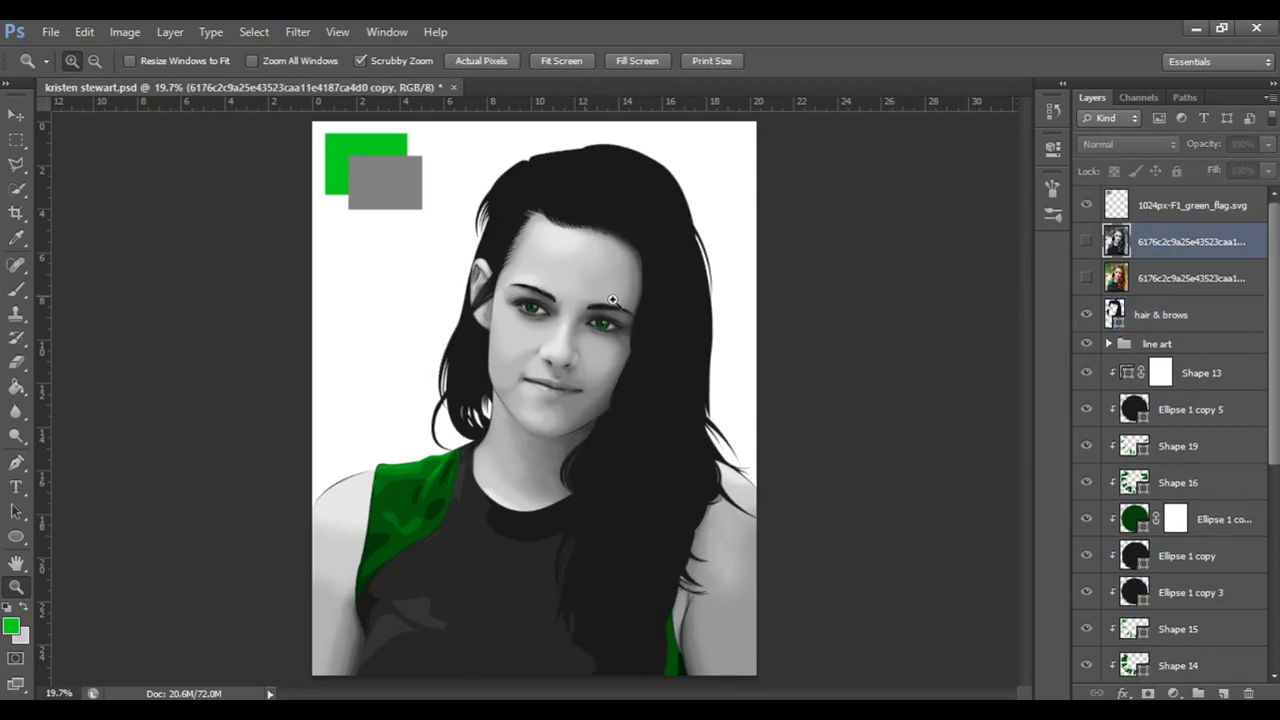
left_click_drag(608, 286, 900, 366)
scroll(1190, 513, "down", 5)
scroll(1190, 513, "down", 3)
left_click(1146, 482)
left_click(1143, 445)
key("p")
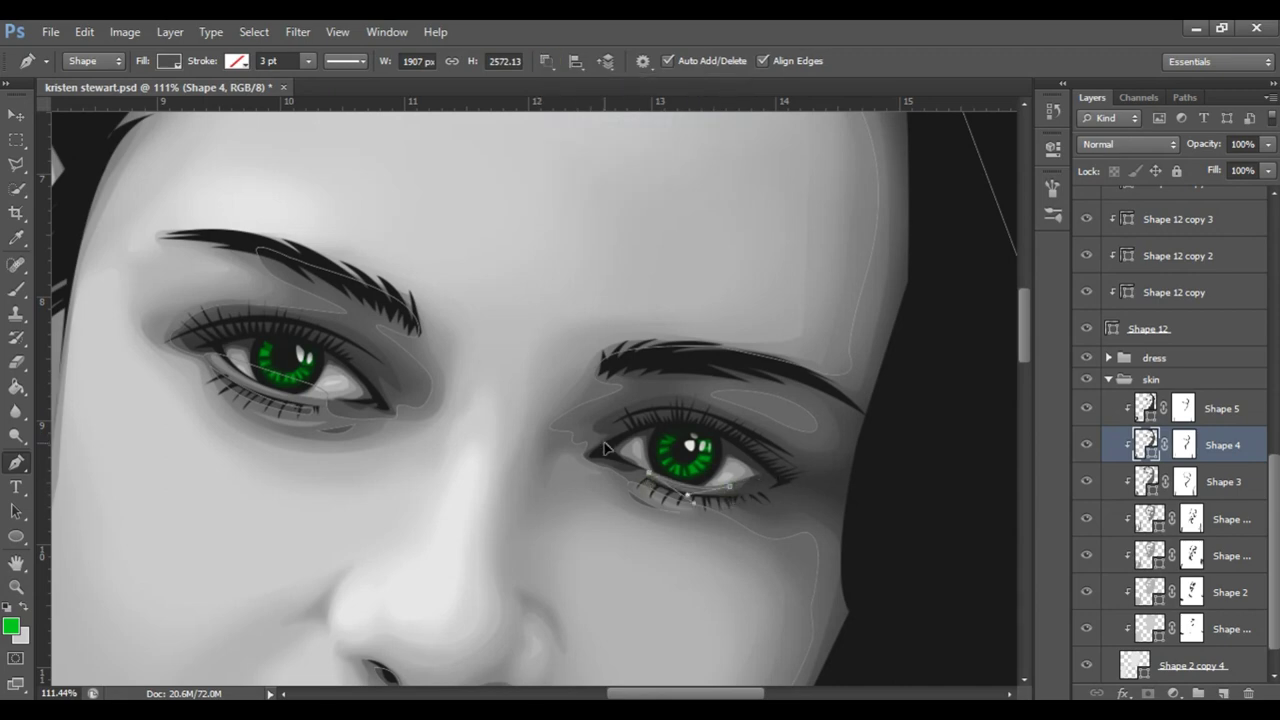
left_click(1178, 218)
Step: Group Shape 12 copy 3 through Shape 12 and name the group 'eyes'
left_click(1108, 379)
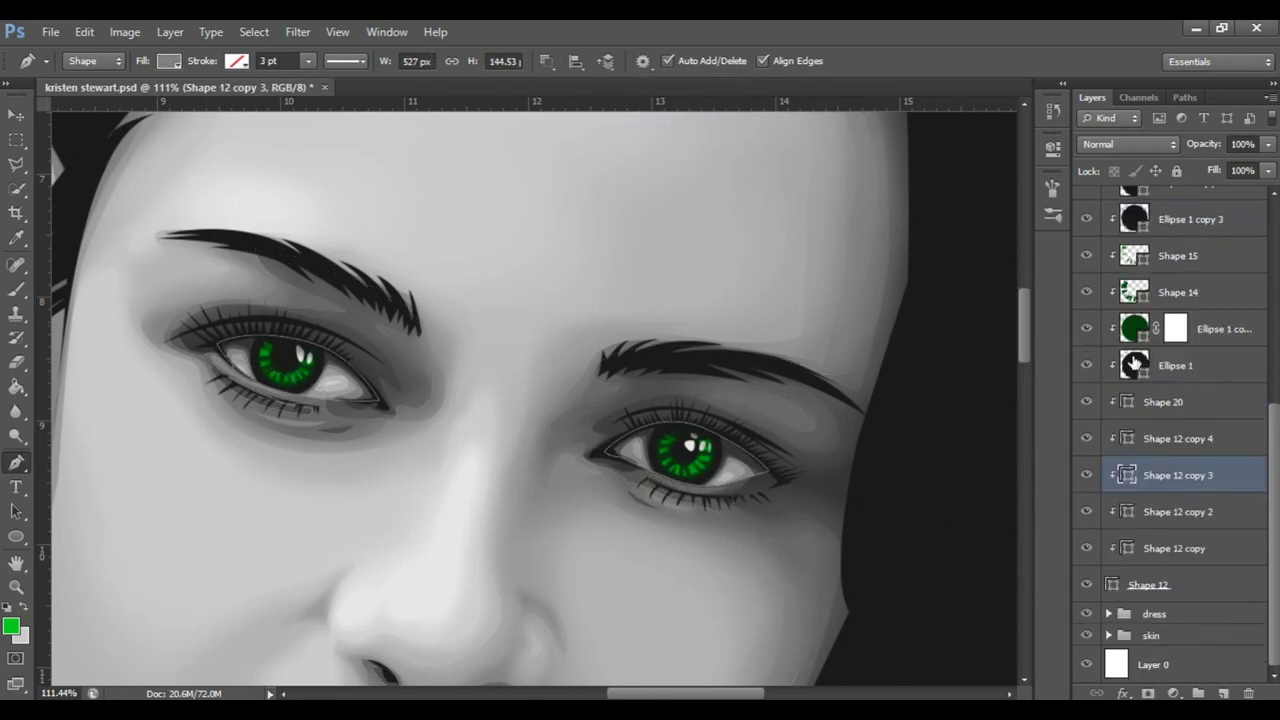
left_click(1205, 584)
scroll(1205, 500, "up", 5)
key("ctrl+g")
double_click(1152, 365)
type("eyes")
key("Return")
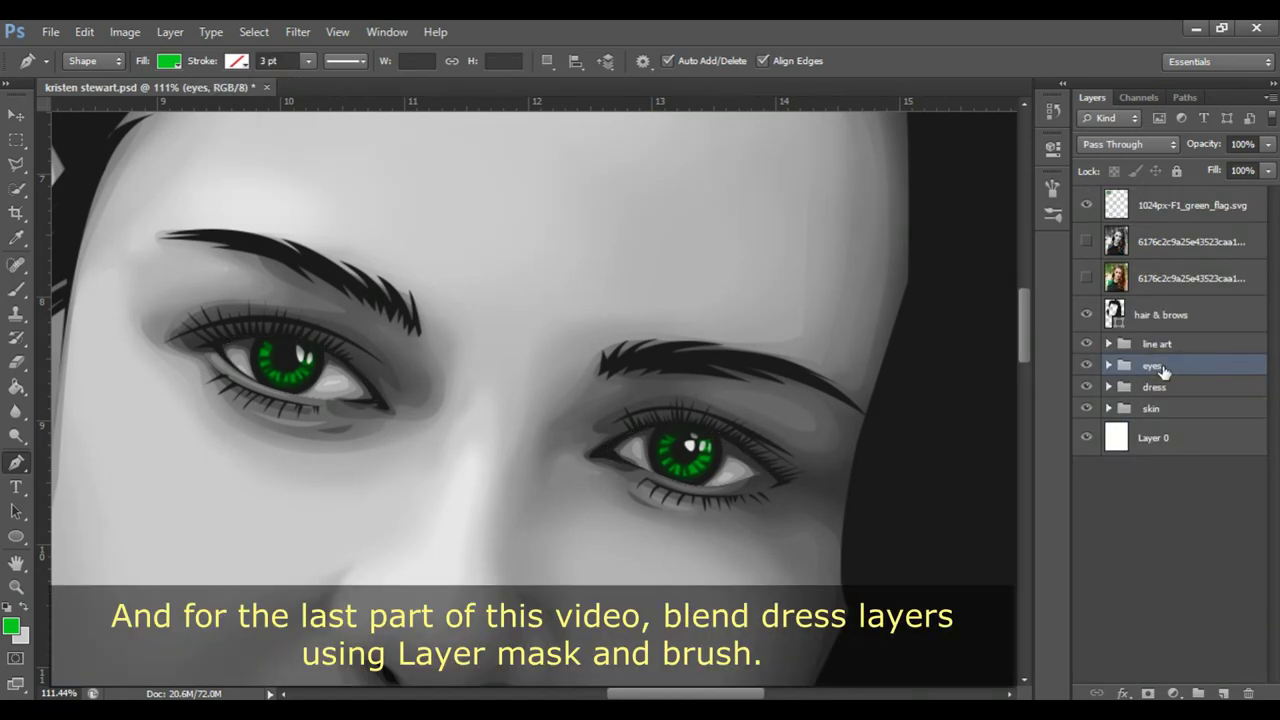
Step: Expand the dress group and add a layer mask to Shape 11
key("ctrl+0")
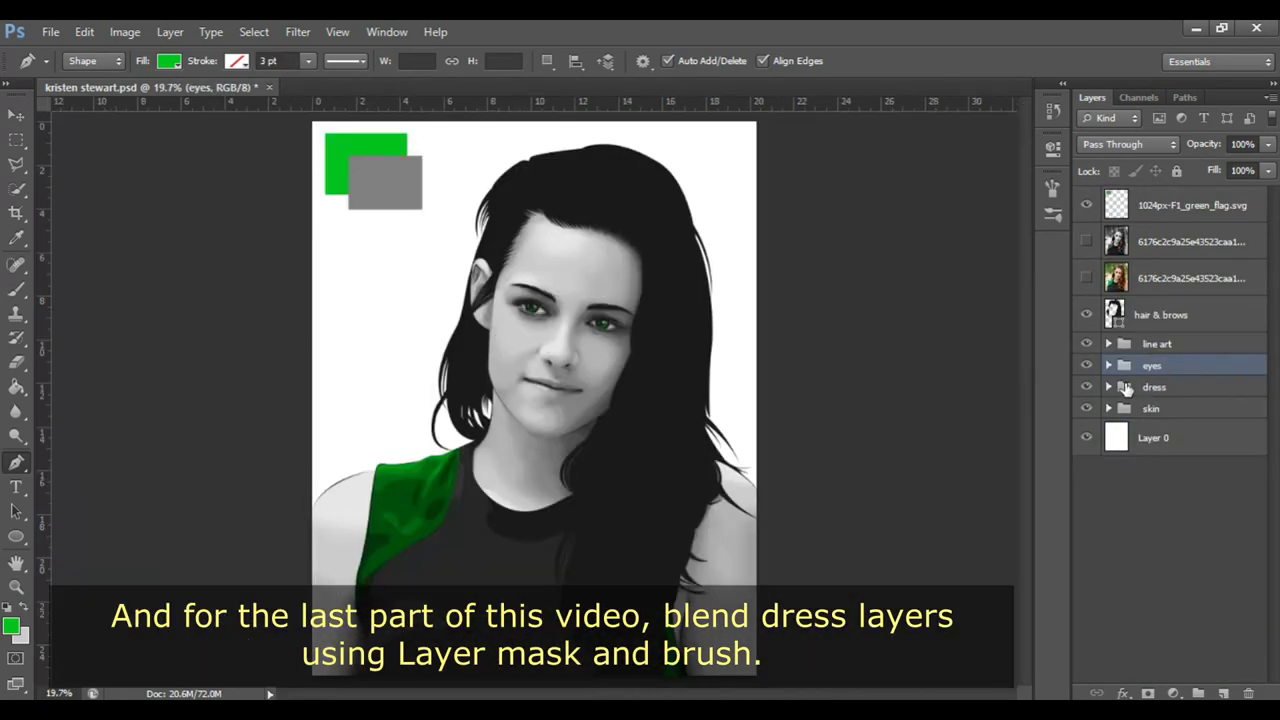
left_click(1108, 387)
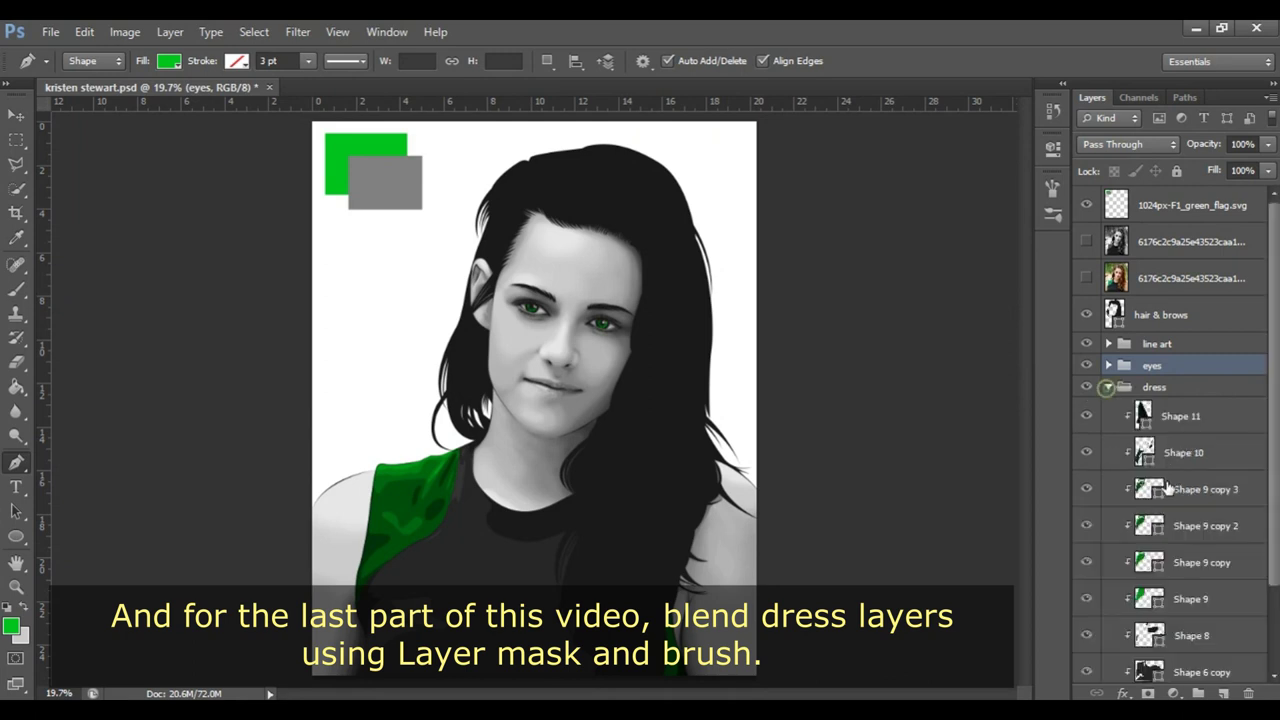
left_click(1201, 429)
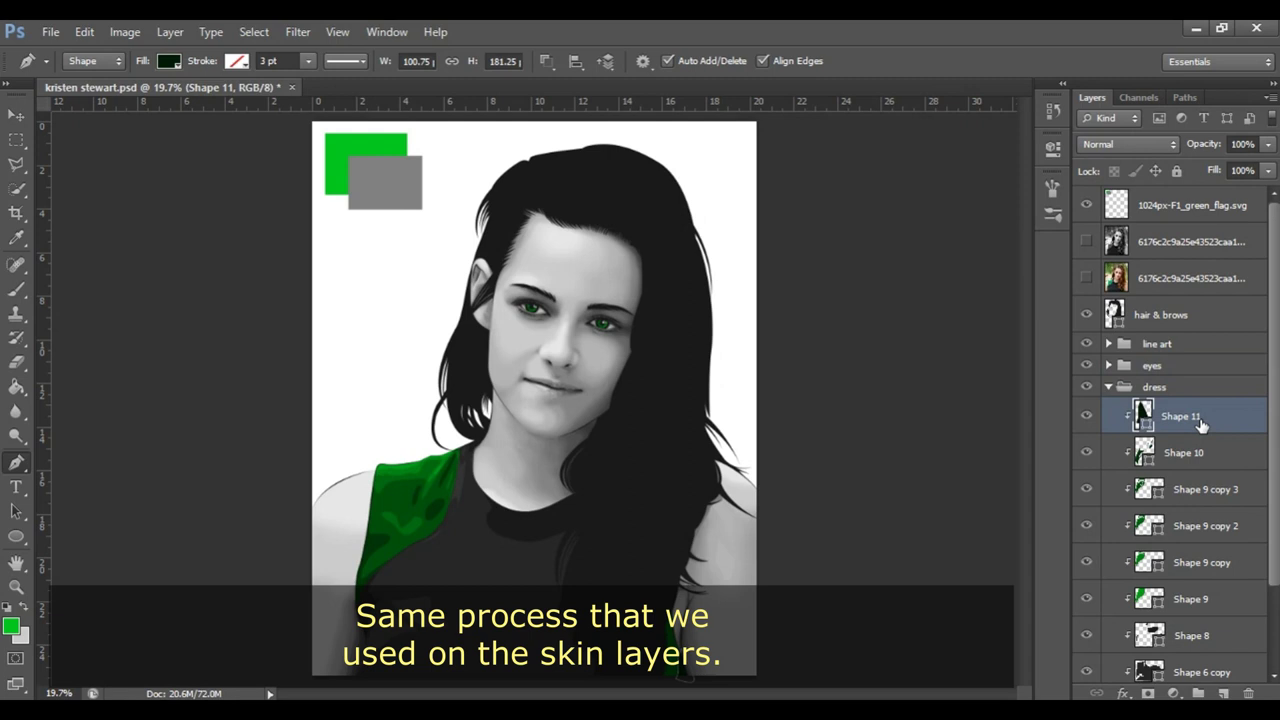
left_click(1150, 693)
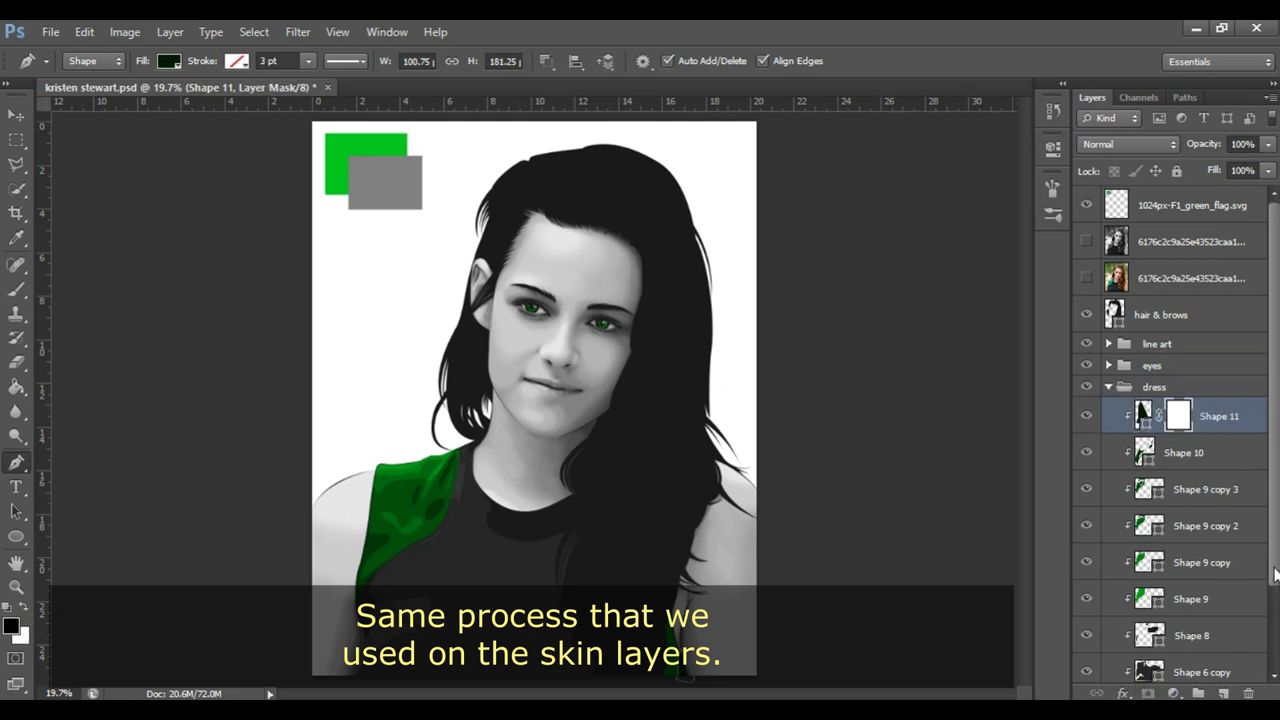
Step: Brush the Shape 11 mask at 30% opacity along the lower right green strap
key("b")
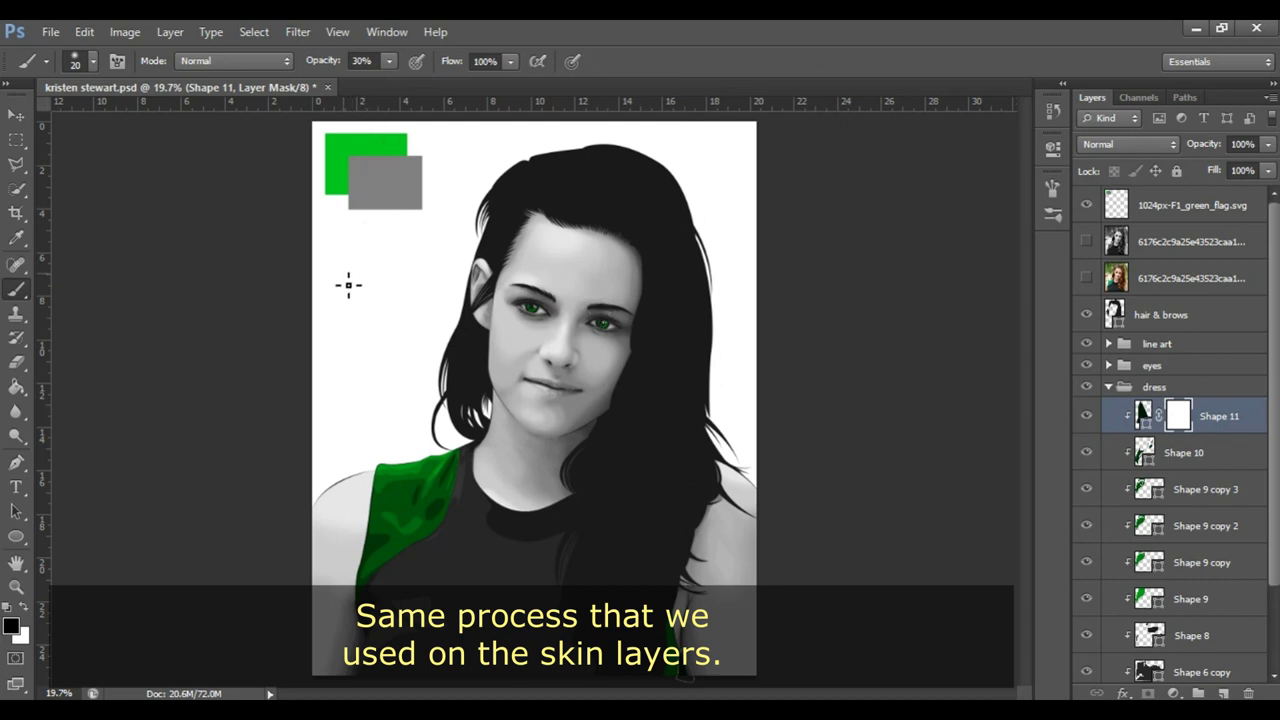
key("z")
left_click_drag(480, 378, 609, 388)
key("b")
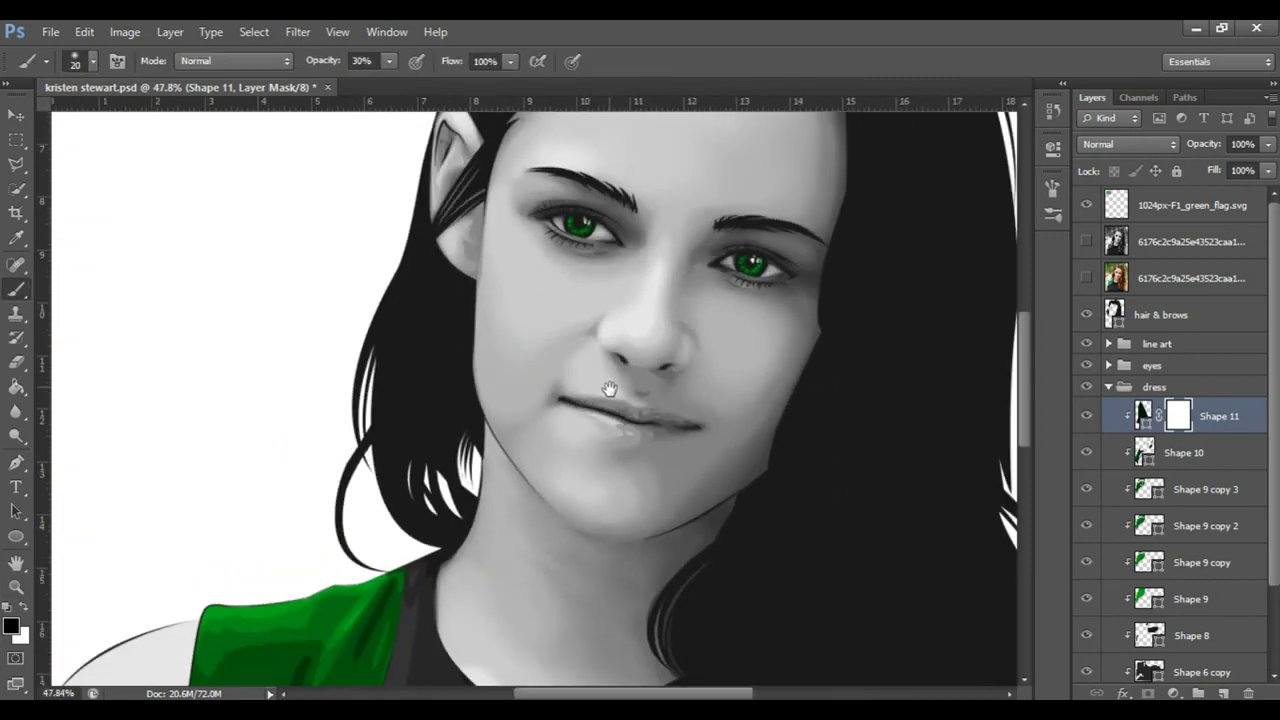
scroll(609, 388, "down", 5)
scroll(563, 414, "down", 5)
scroll(563, 431, "down", 3)
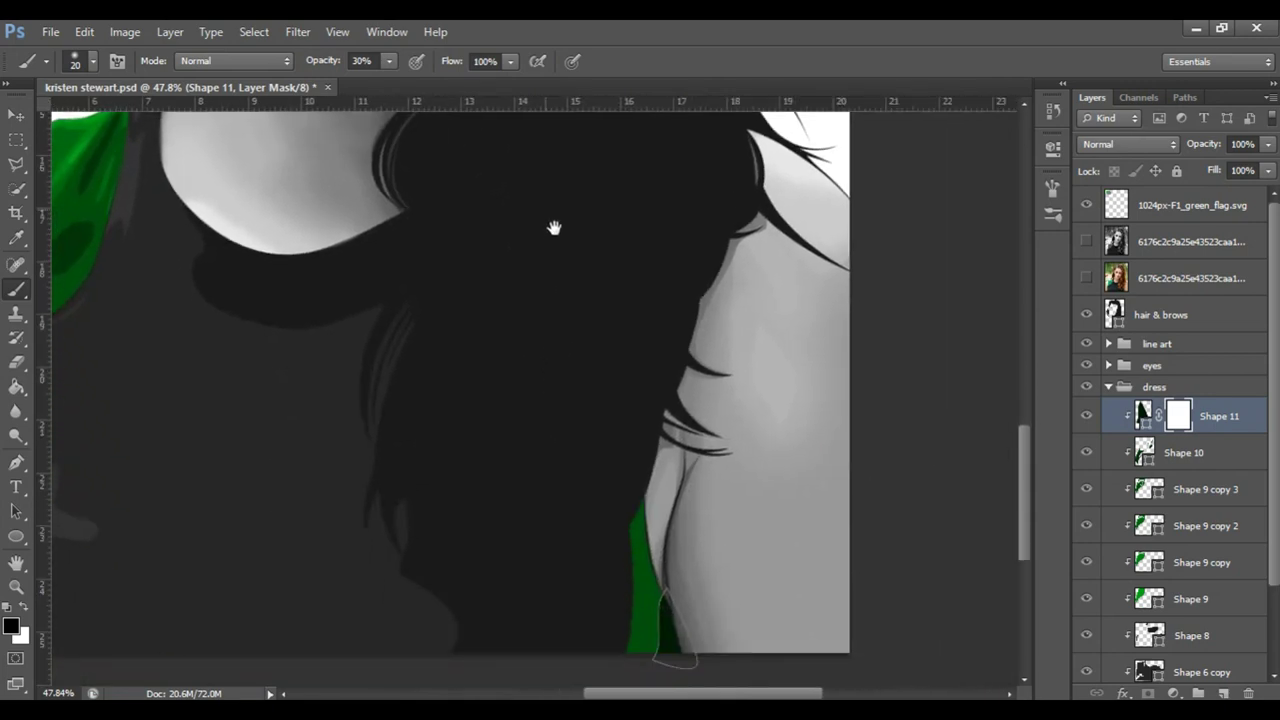
left_click_drag(554, 228, 534, 158)
key("bracketright")
left_click_drag(639, 520, 637, 556)
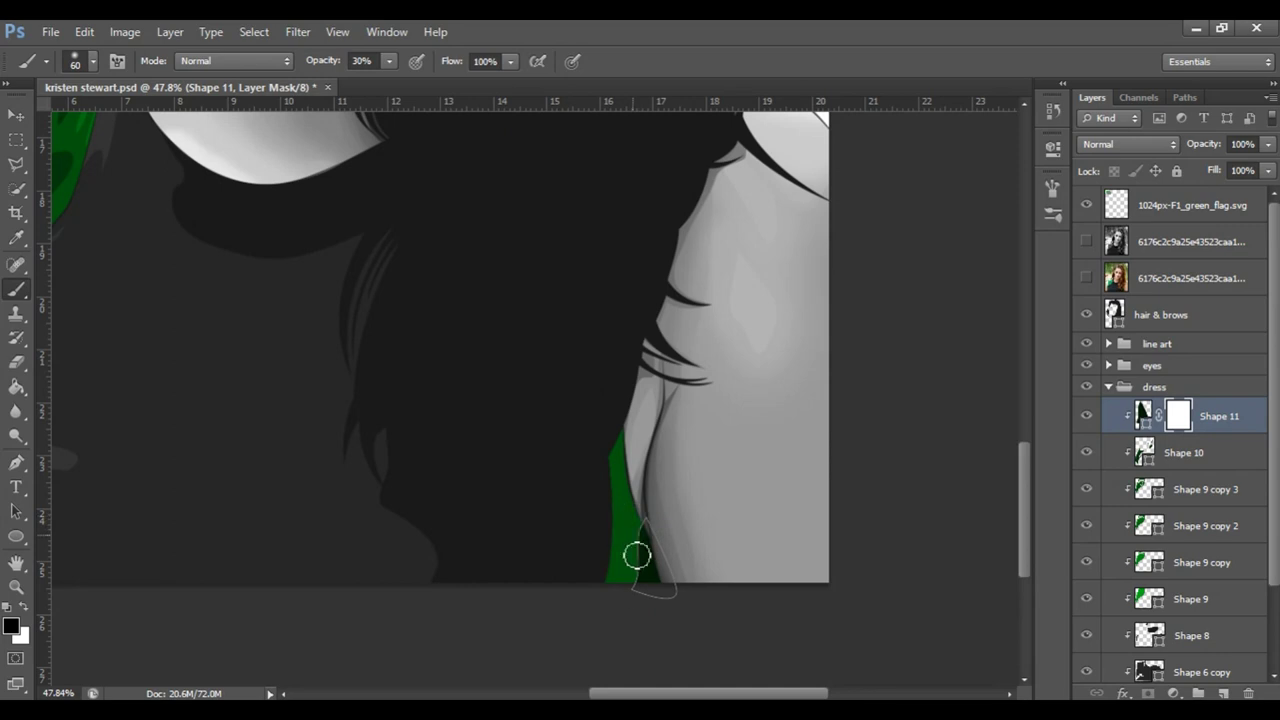
key("bracketright")
key("bracketright")
Step: Select Shape 10, zoom in on the dress, and set the pen to Combine Shapes
key("bracketleft")
key("bracketleft")
key("alt+bracketleft")
key("z")
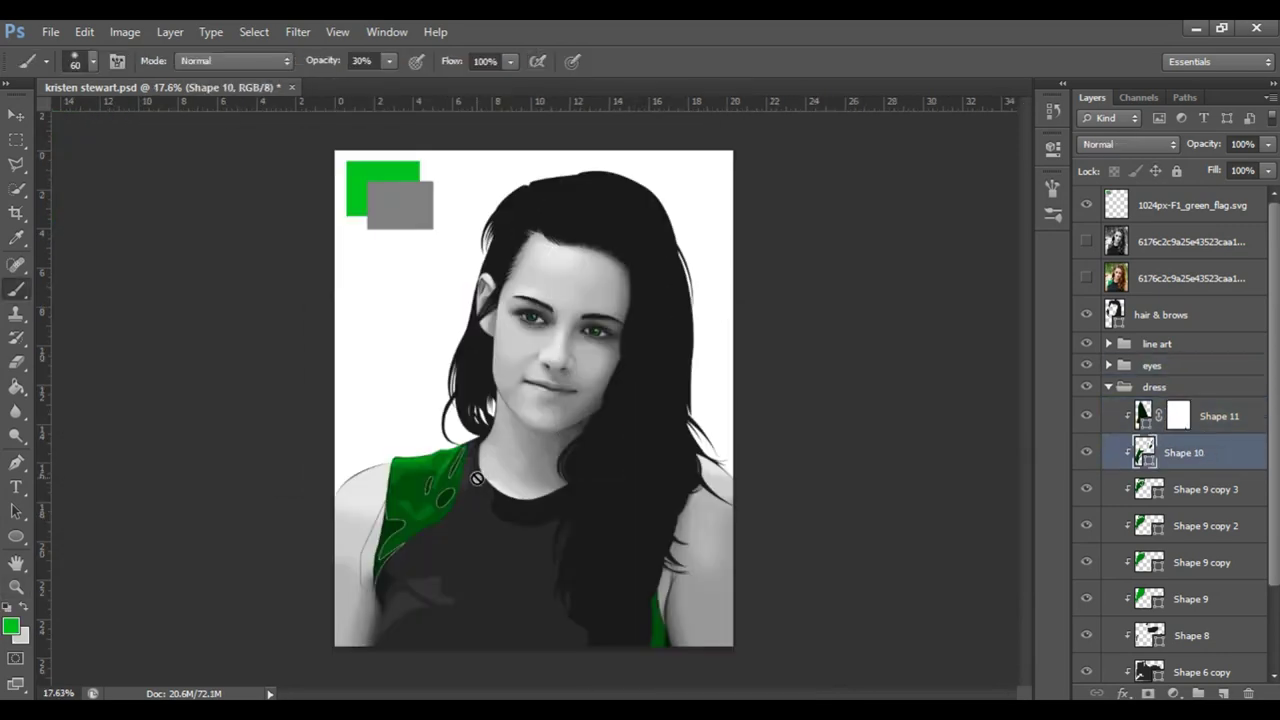
left_click_drag(653, 421, 486, 409)
key("p")
left_click(547, 61)
left_click(593, 102)
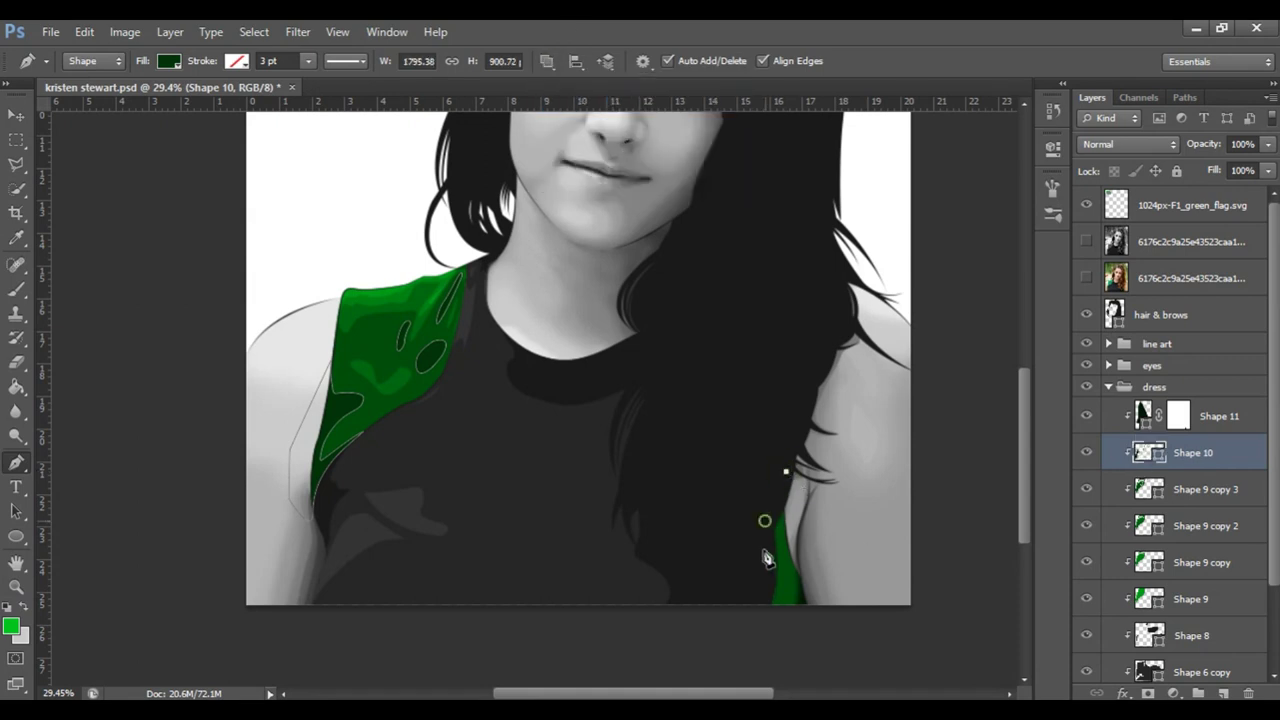
Step: Extend the right green strap's path with added straight and curved anchors and close it
left_click(786, 471)
left_click(765, 521)
left_click(760, 606)
left_click_drag(803, 636, 816, 636)
left_click_drag(843, 622, 845, 612)
scroll(845, 560, "up", 5)
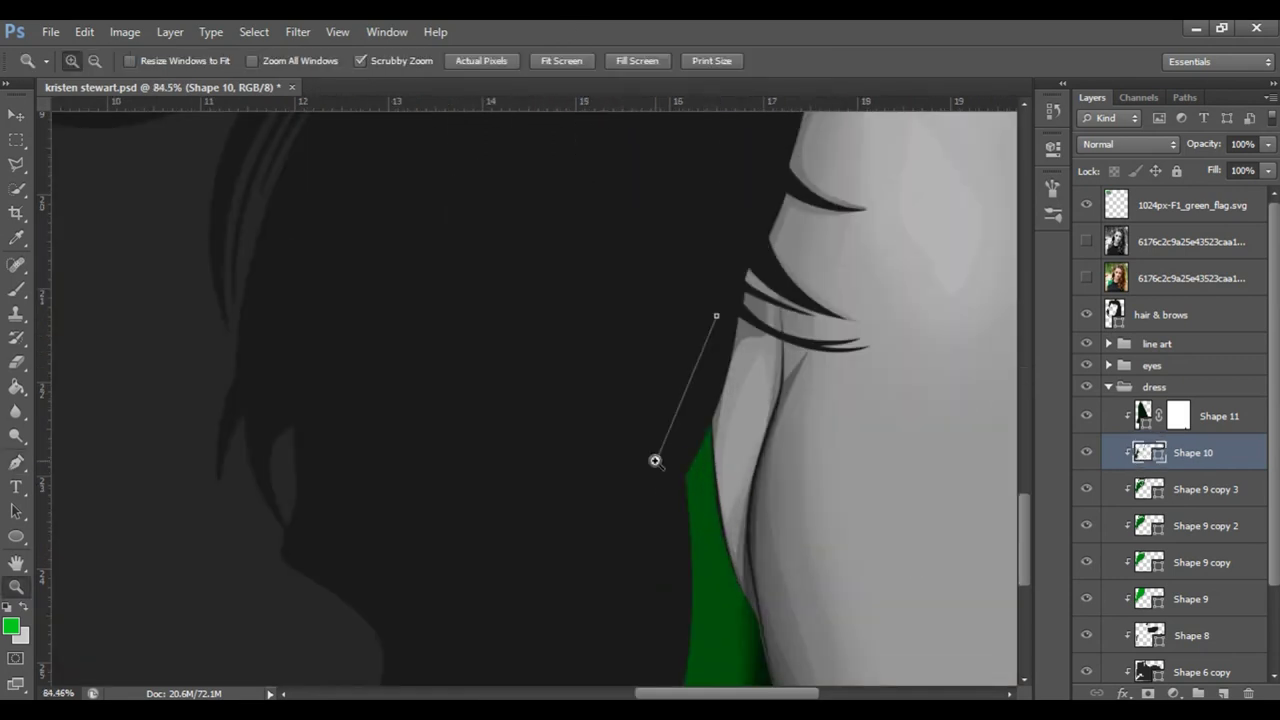
scroll(680, 340, "down", 2)
left_click_drag(680, 587, 655, 685)
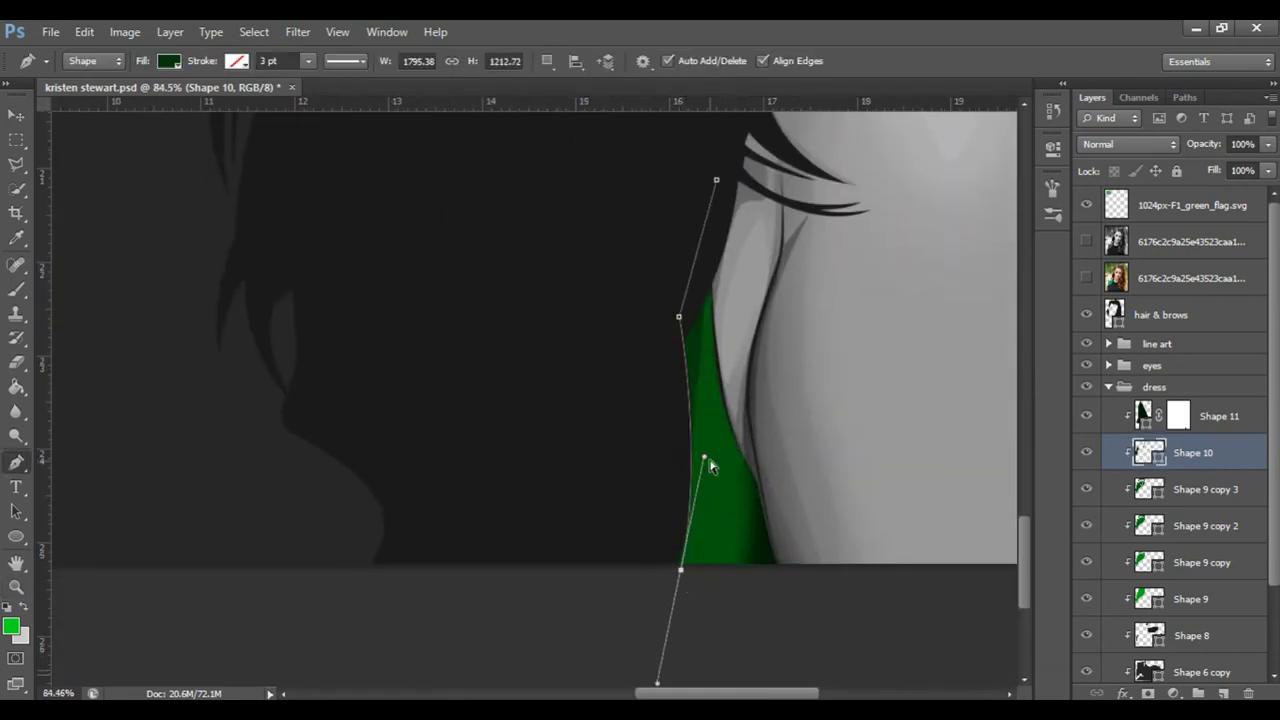
left_click(731, 582)
Step: Zoom to the left shoulder strap and add a layer mask to Shape 10
left_click(1190, 278)
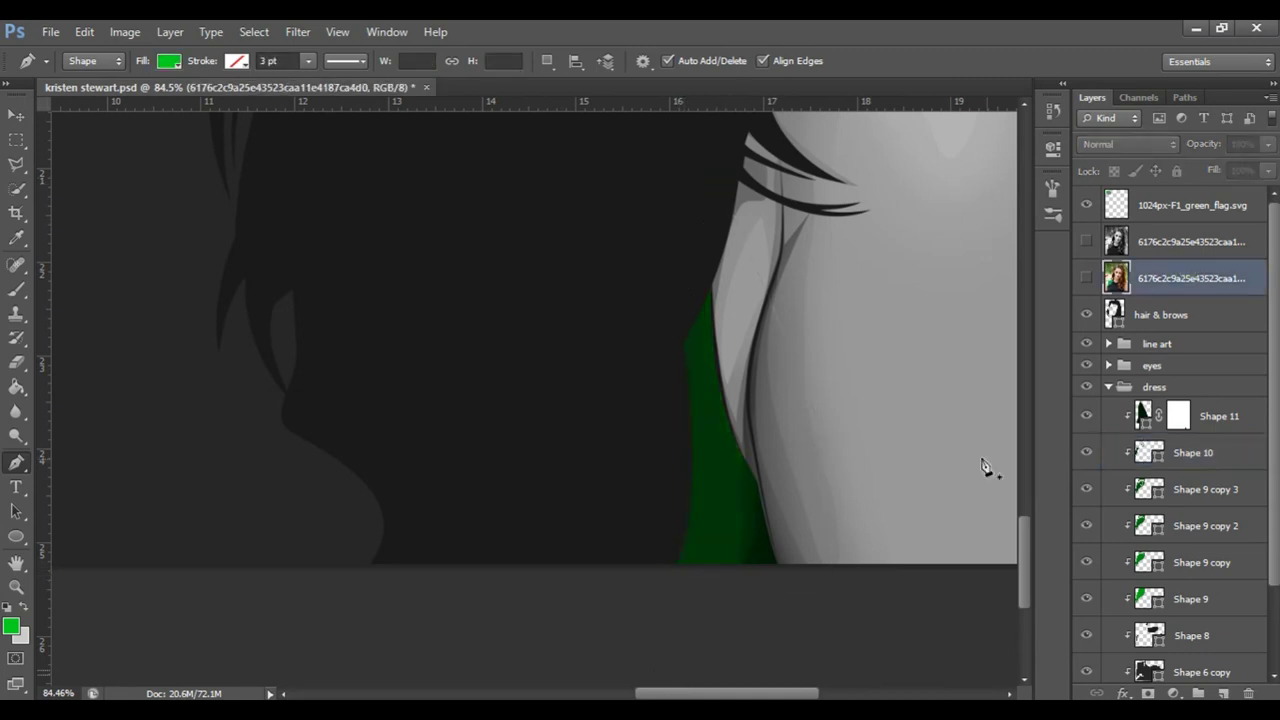
key("z")
key("ctrl+0")
scroll(551, 466, "up", 3)
left_click(1190, 452)
left_click(1148, 693)
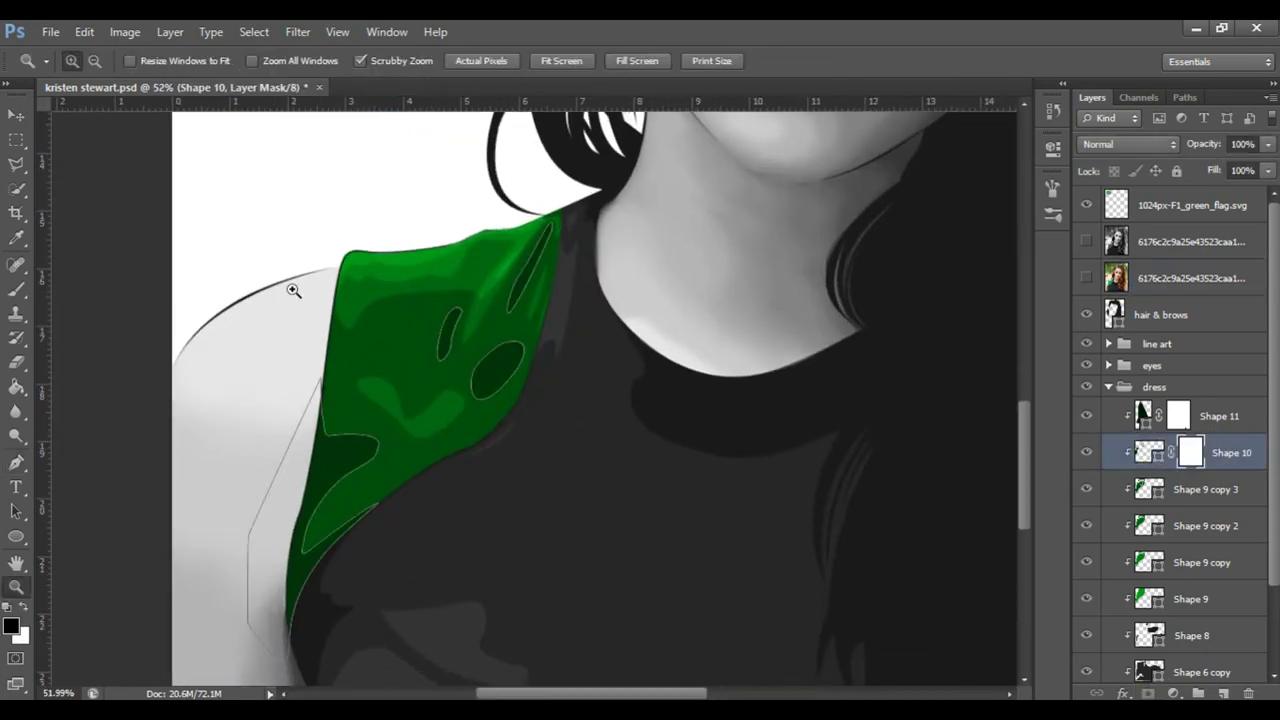
Step: Brush the Shape 10 mask in black at 30% opacity, undo a stroke, and shrink the brush
key("b")
key("d")
key("3")
left_click_drag(343, 428, 366, 474)
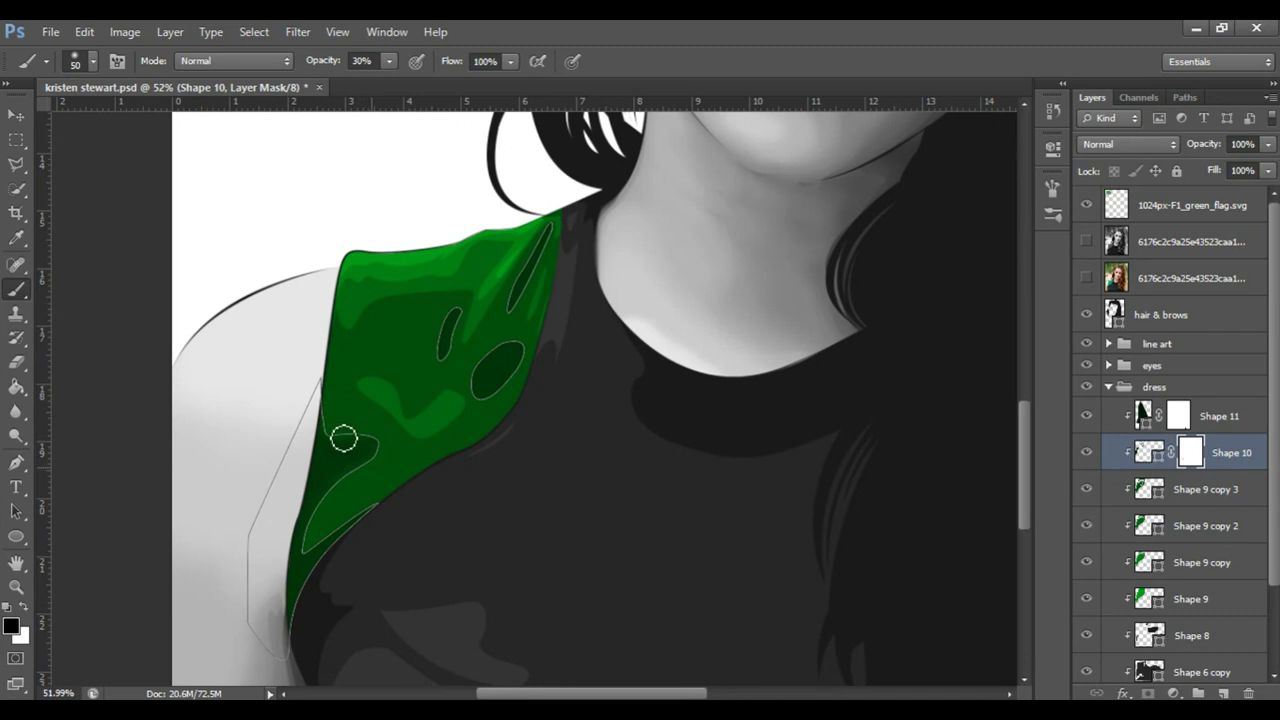
key("ctrl+z")
key("bracketleft")
key("bracketleft")
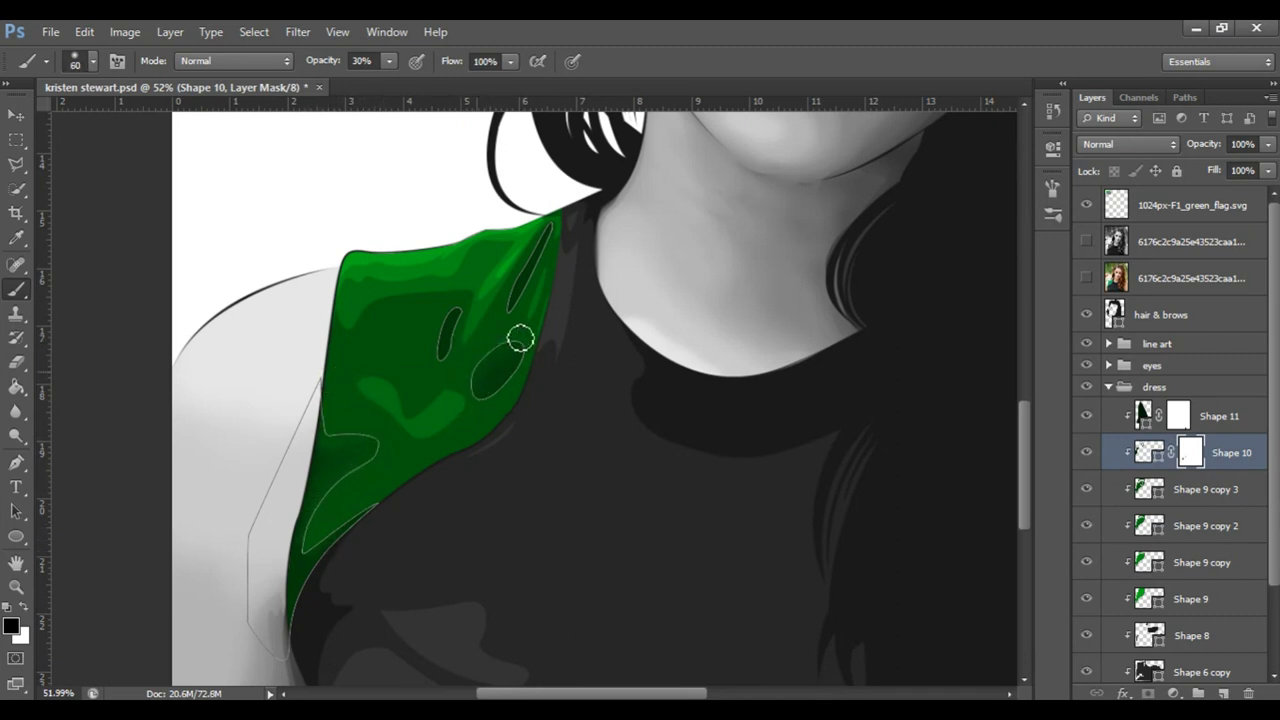
key("bracketleft")
key("bracketleft")
key("bracketleft")
Step: Select the Shape 9 copy 3 layer and zoom out to see the whole portrait
left_click(471, 300, "alt")
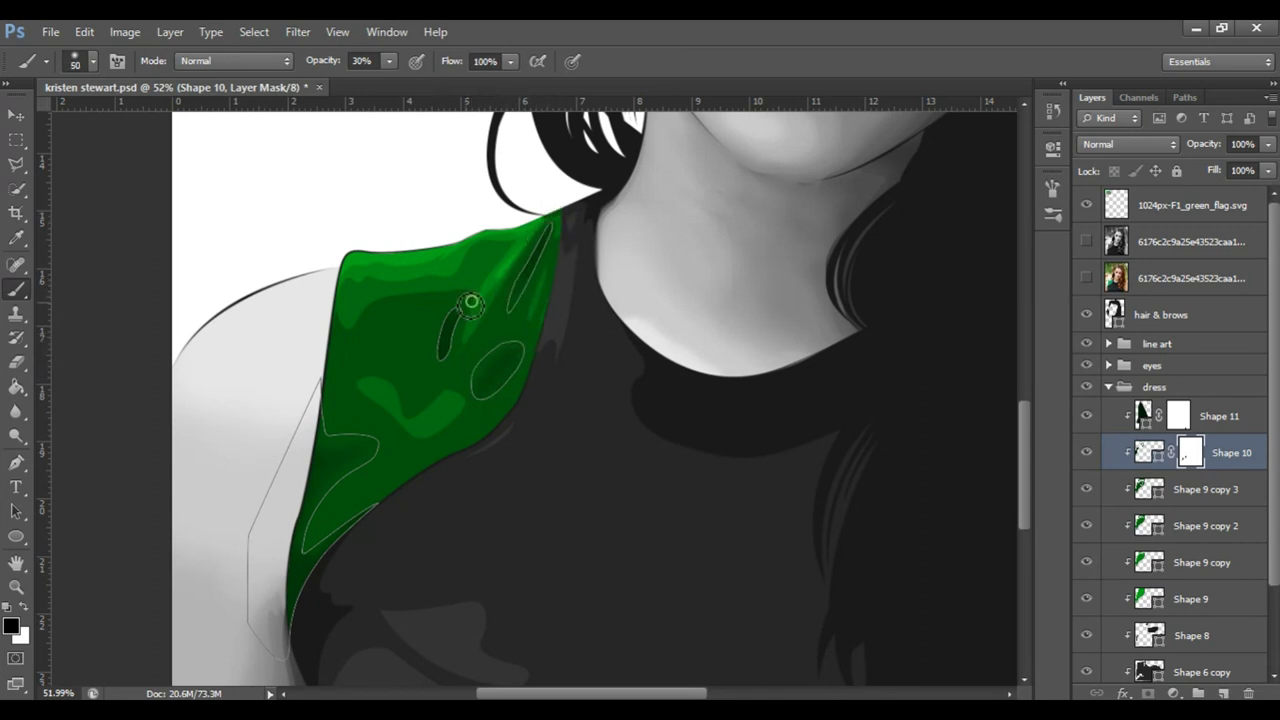
left_click(1186, 489)
left_click_drag(760, 330, 623, 443)
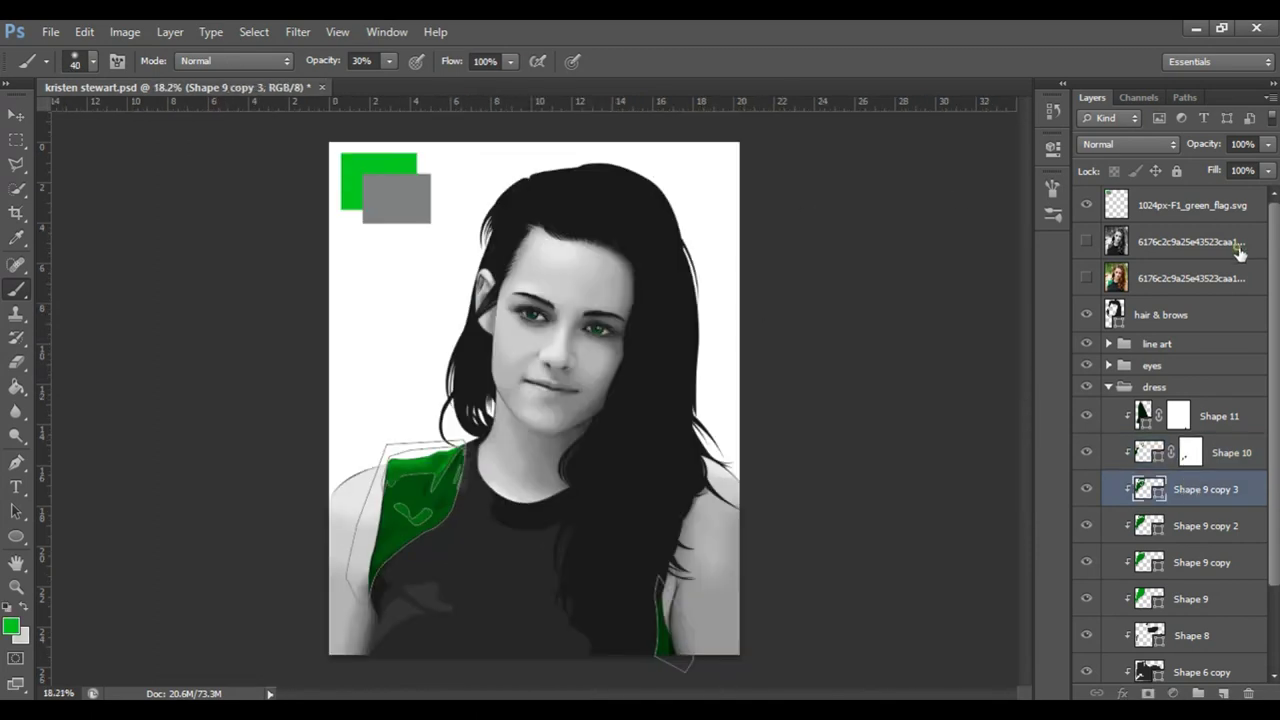
Step: Mask Shape 9 copy 3 and brush it to blend the strap's upper streaks
left_click(1148, 693)
left_click_drag(464, 524, 554, 418)
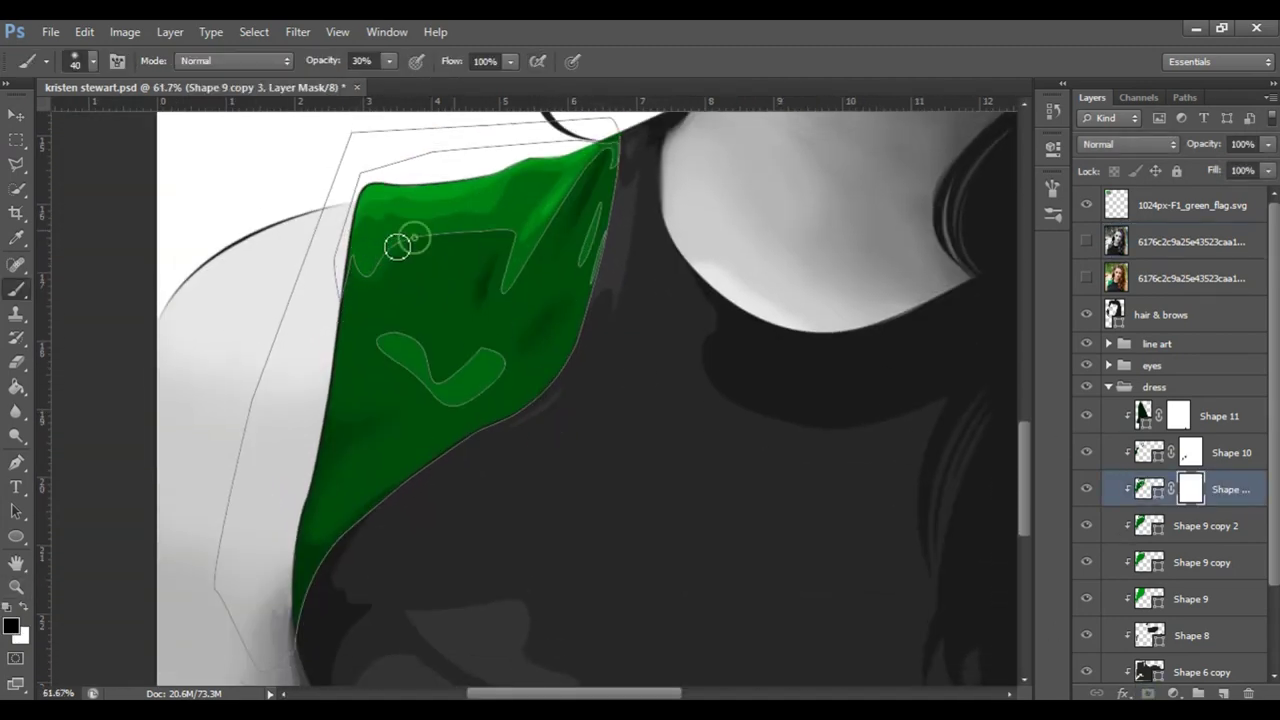
left_click_drag(533, 257, 583, 170)
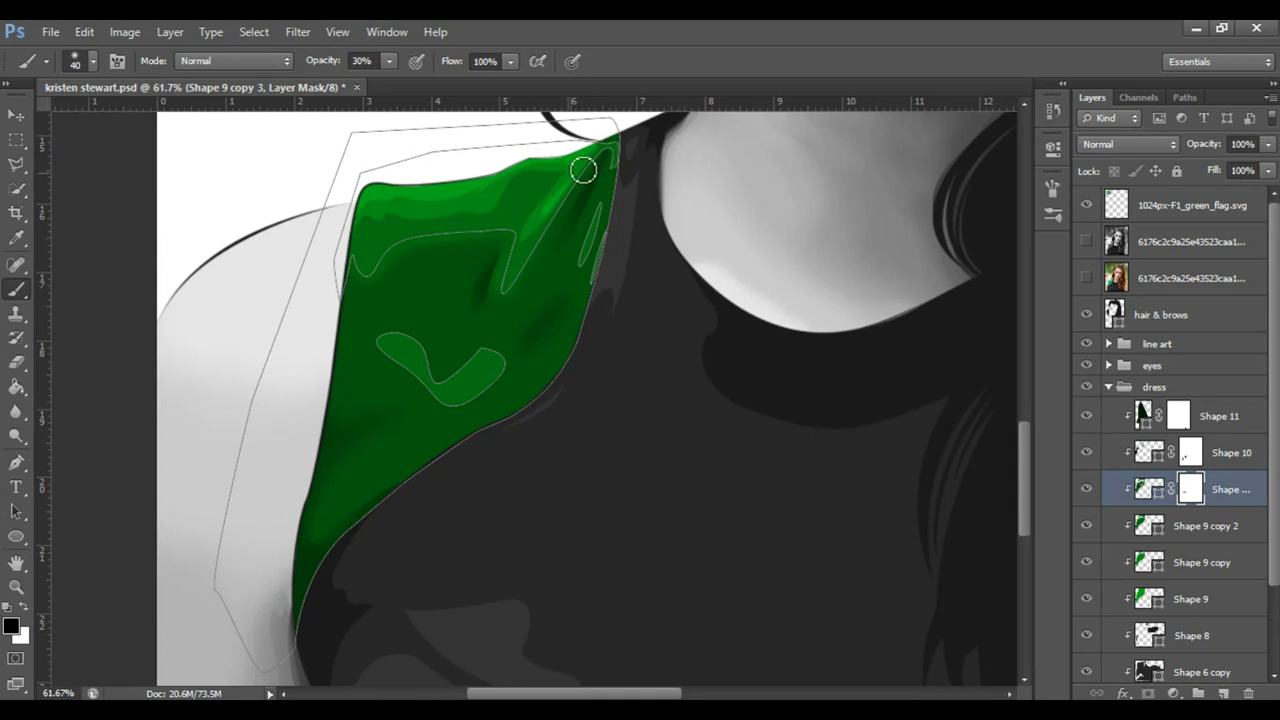
left_click_drag(500, 287, 476, 318)
key("alt+bracketright")
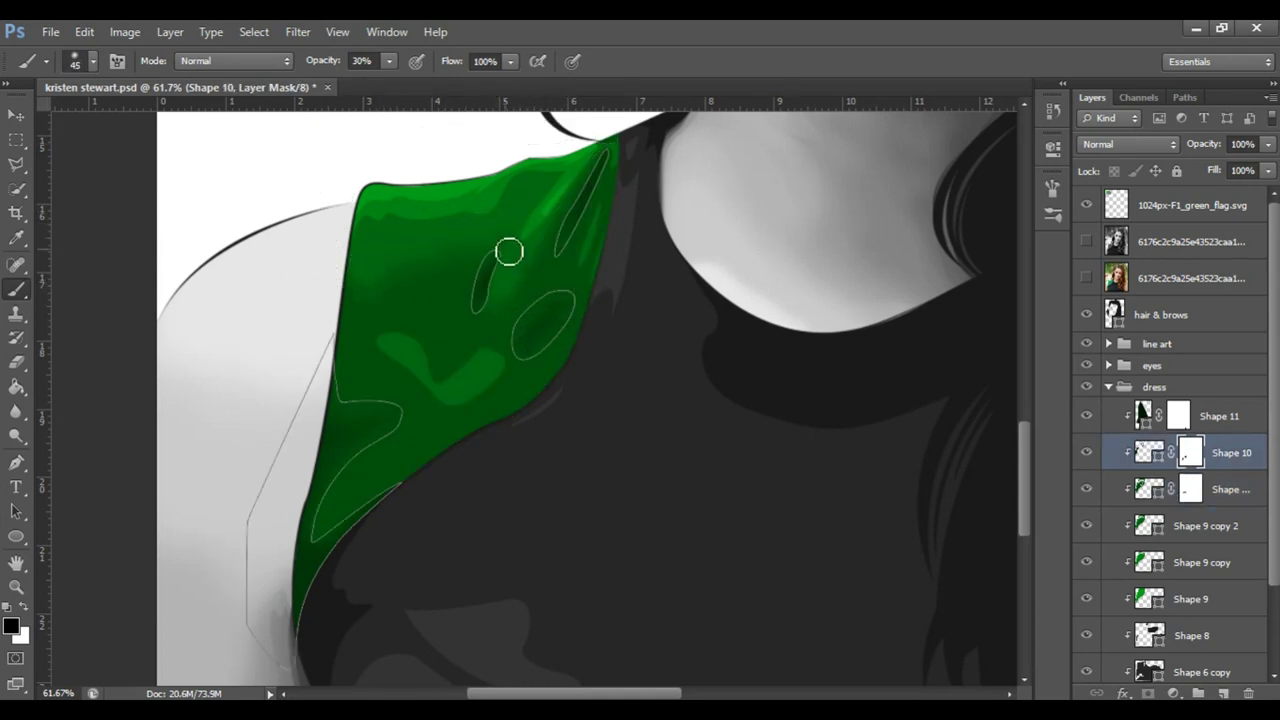
key("alt+bracketleft")
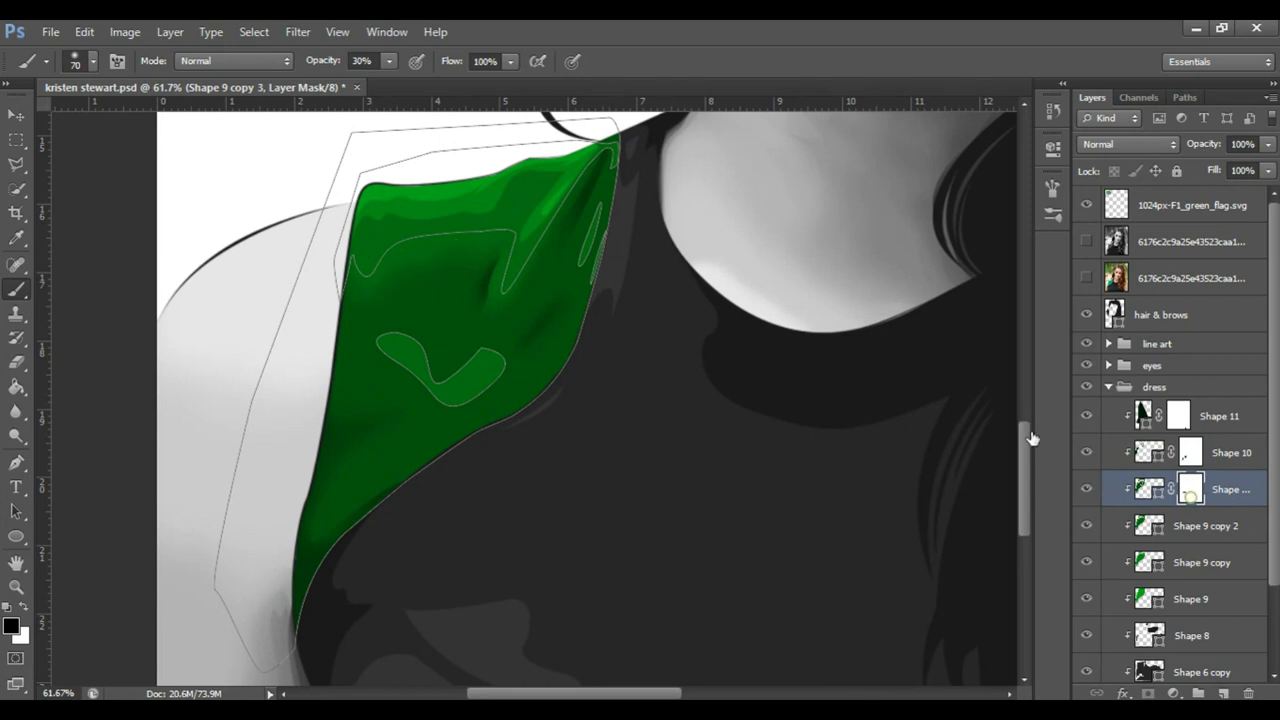
Step: Brush more of the Shape 9 copy 3 mask along the strap's edge and lower shading
left_click_drag(603, 195, 606, 225)
key("alt+bracketleft")
key("alt+bracketright")
key("bracketright")
left_click_drag(446, 398, 491, 375)
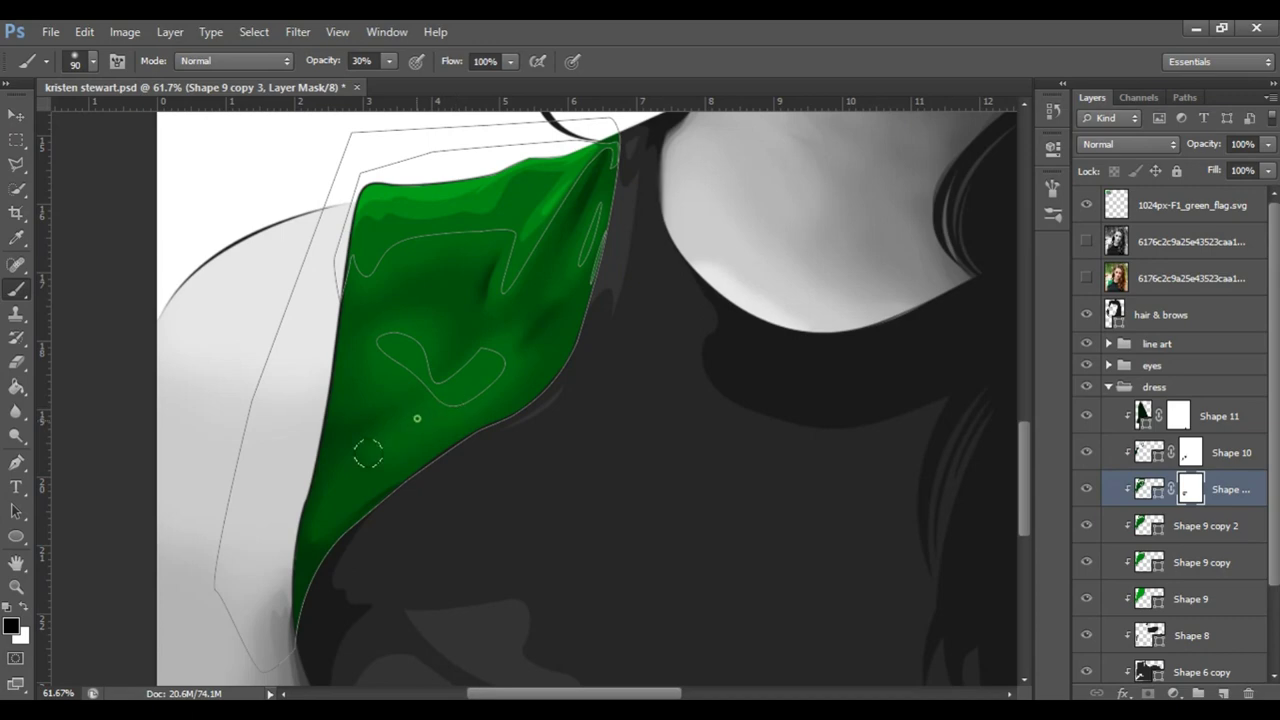
Step: Reframe on the green shoulder, check the Shape 10 and copy 3 masks, and select Shape 9 copy 2
left_click(1190, 278)
key("ctrl+0")
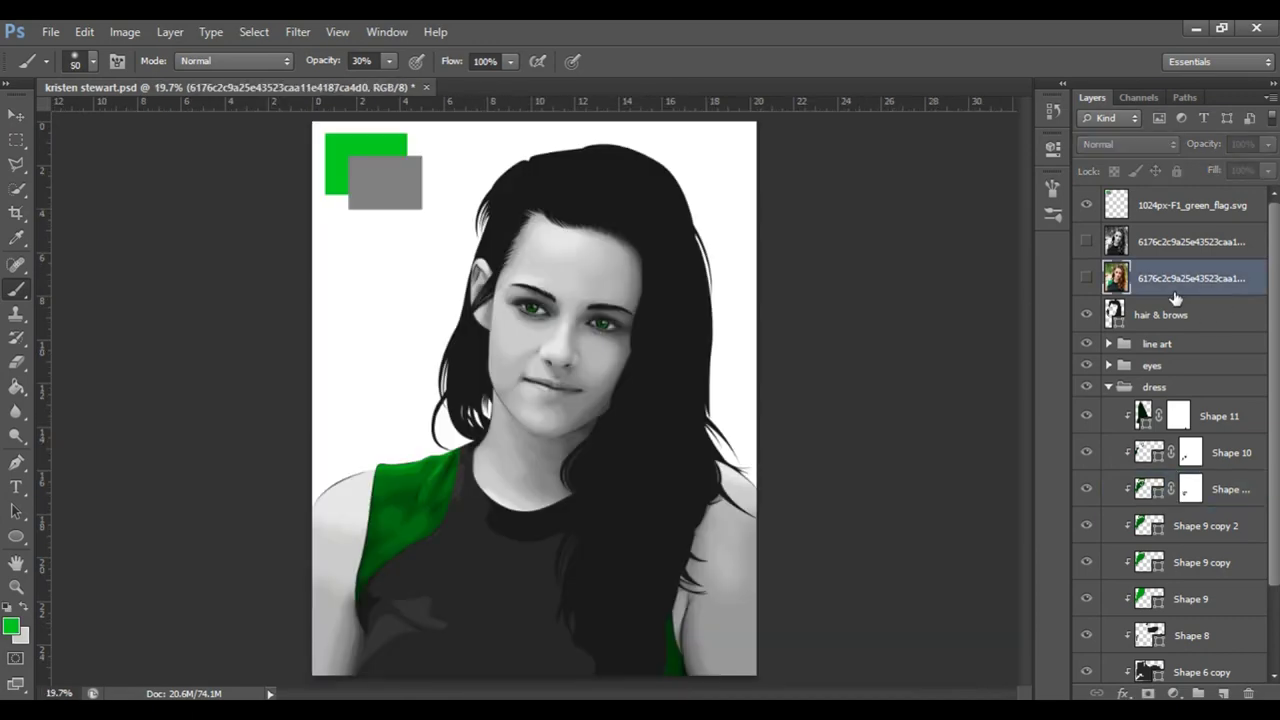
mouse_move(446, 396)
left_mouse_down()
mouse_move(443, 466)
mouse_move(797, 536)
left_mouse_up()
left_click(578, 328, "ctrl")
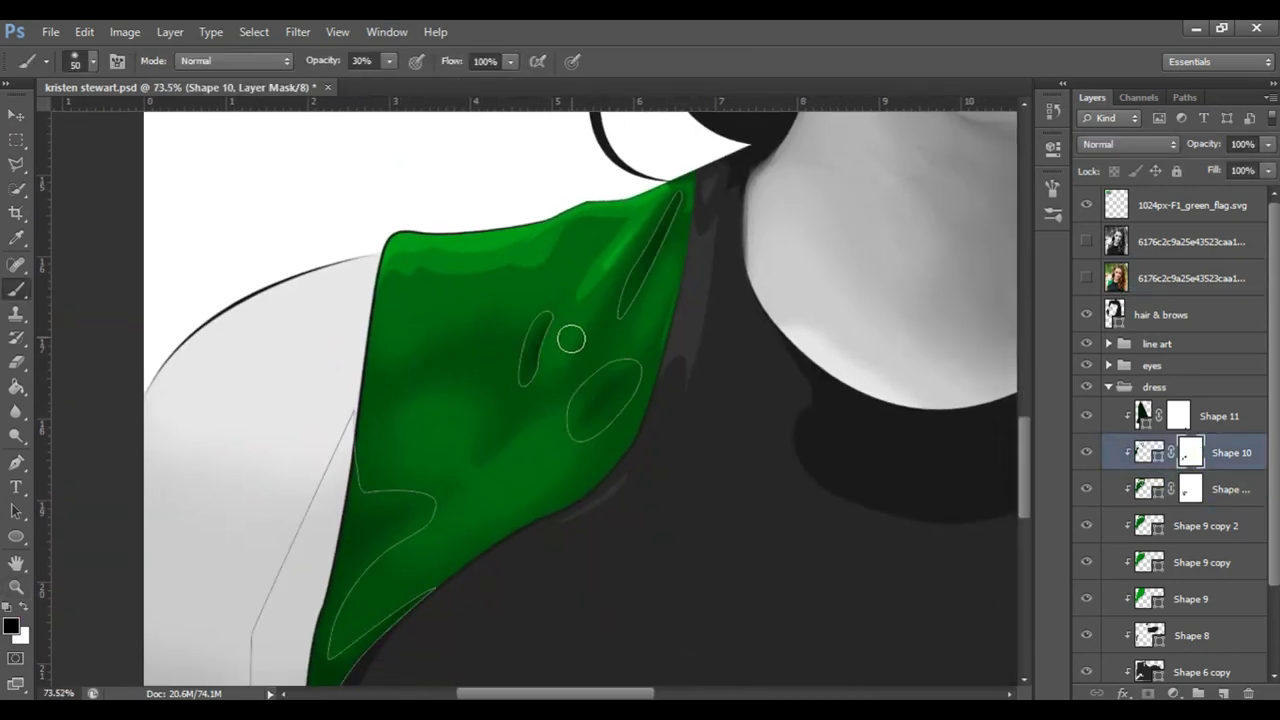
key("bracketright")
left_click(508, 298, "ctrl")
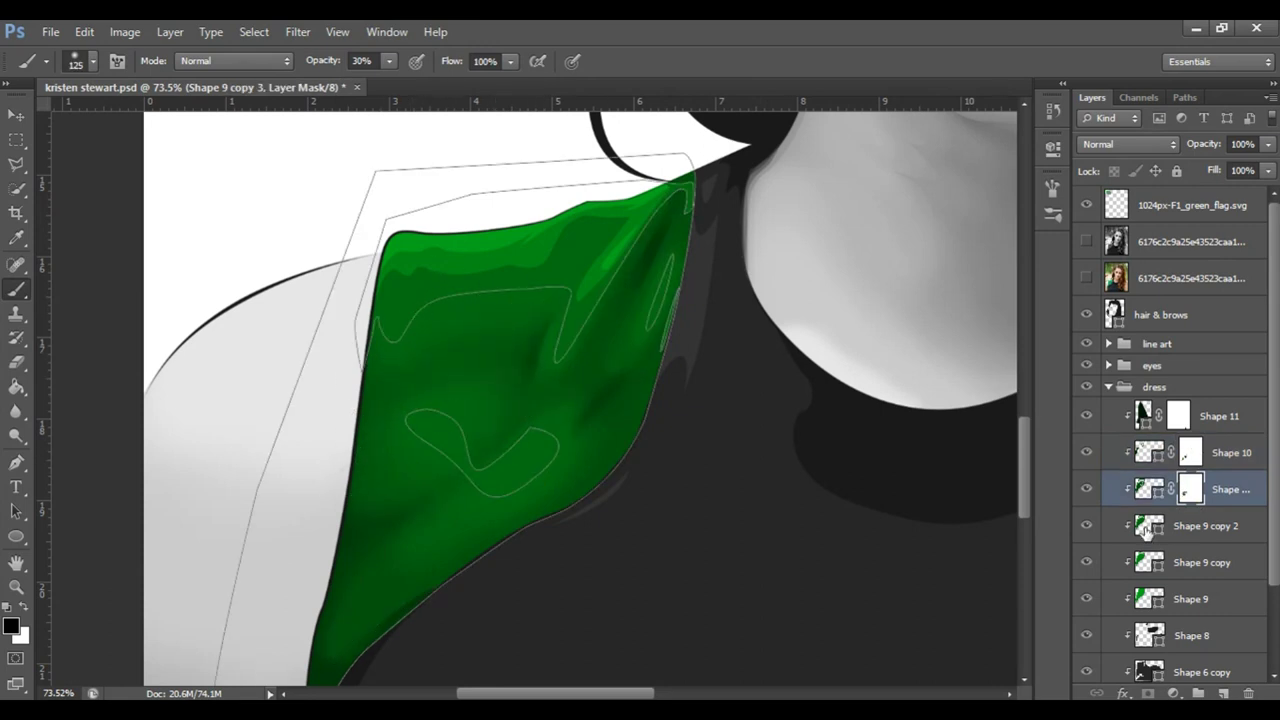
left_click(1192, 530)
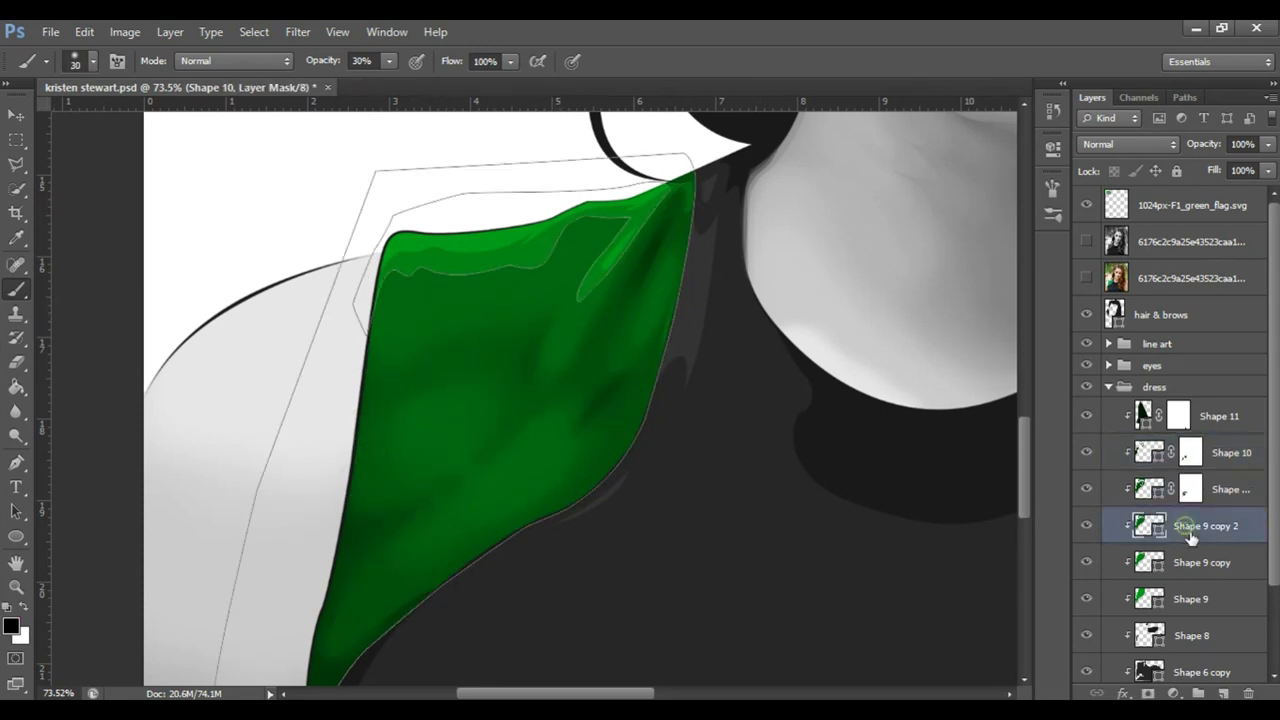
Step: Add layer masks to Shape 9 copy 2 and Shape 9 copy, then zoom into the green shoulder
left_click(1149, 693)
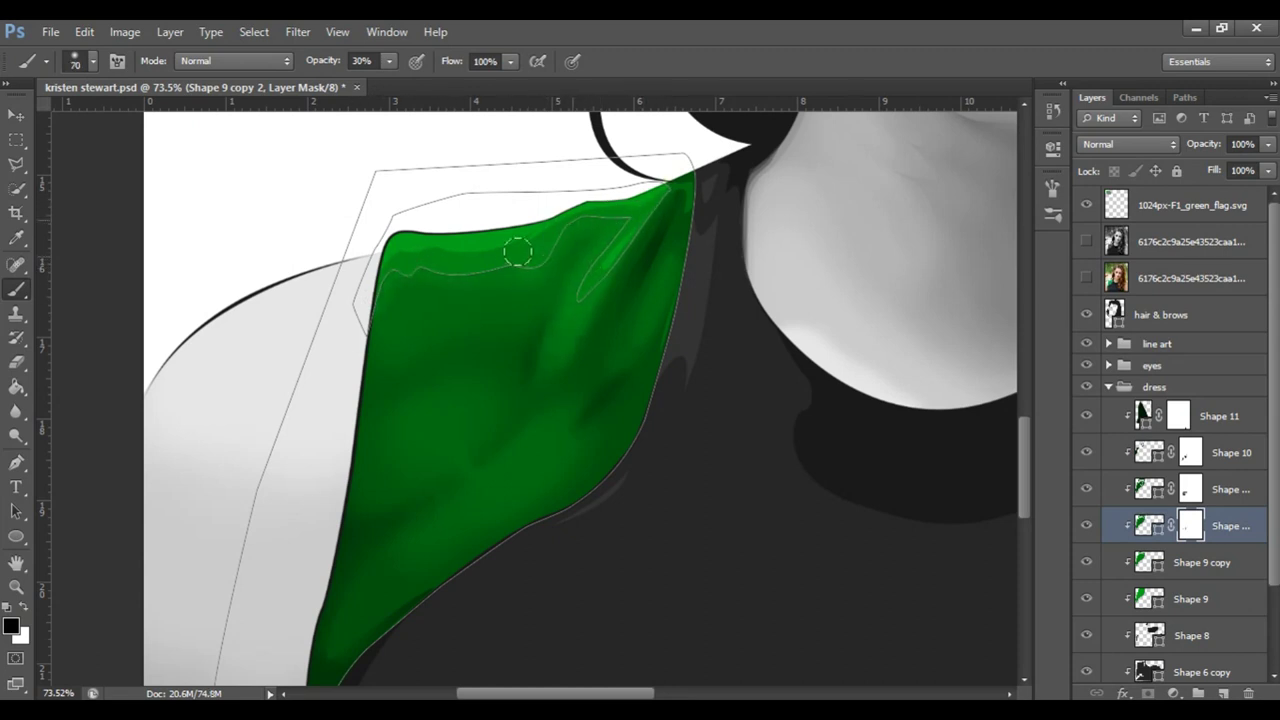
left_click(1143, 566)
left_click(1149, 693)
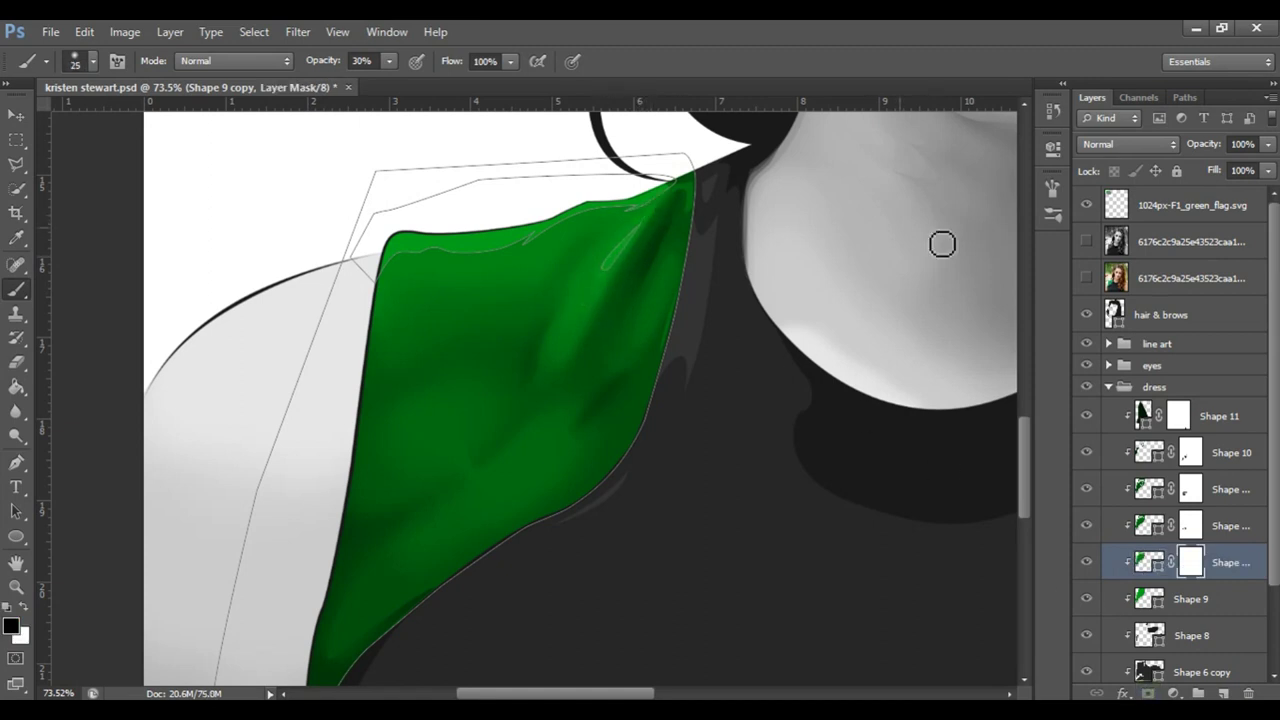
left_click(1150, 241)
key("ctrl+0")
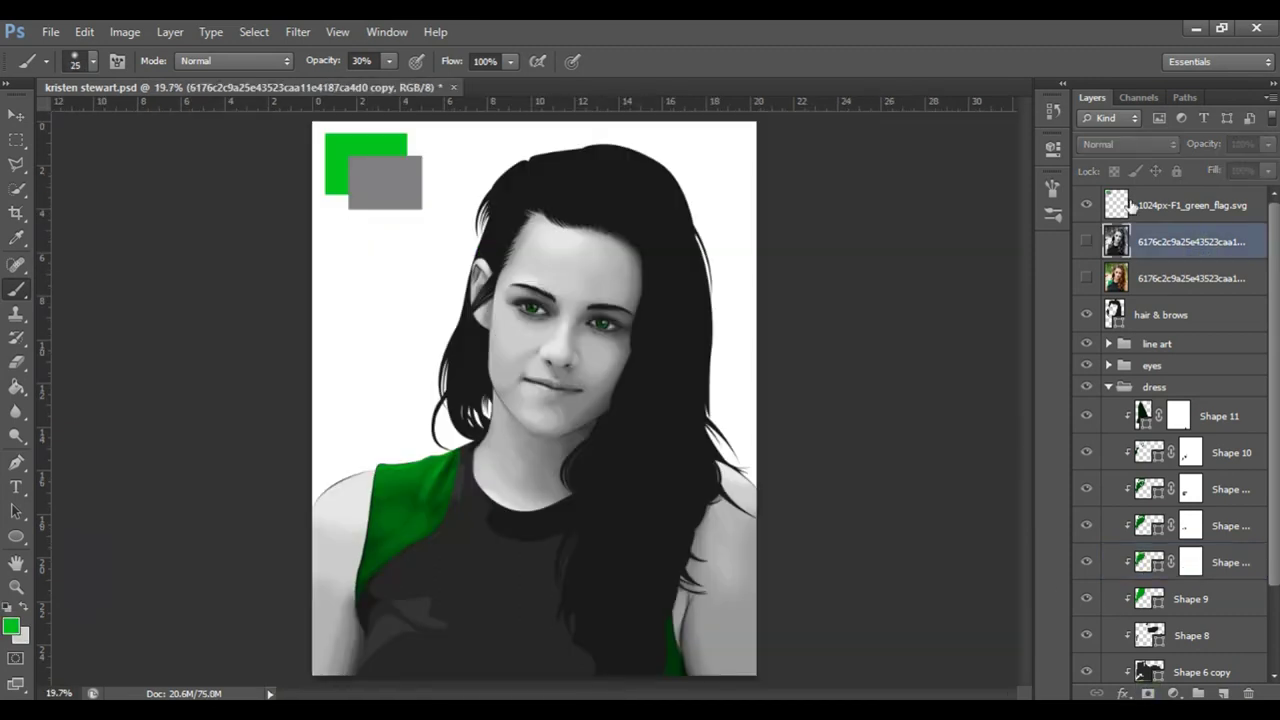
key("z")
left_click_drag(380, 530, 423, 523)
Step: Select the brush and step between the Shape 9 copy, copy 3 and Shape 10 masks
left_click(1190, 525)
left_click(1190, 562)
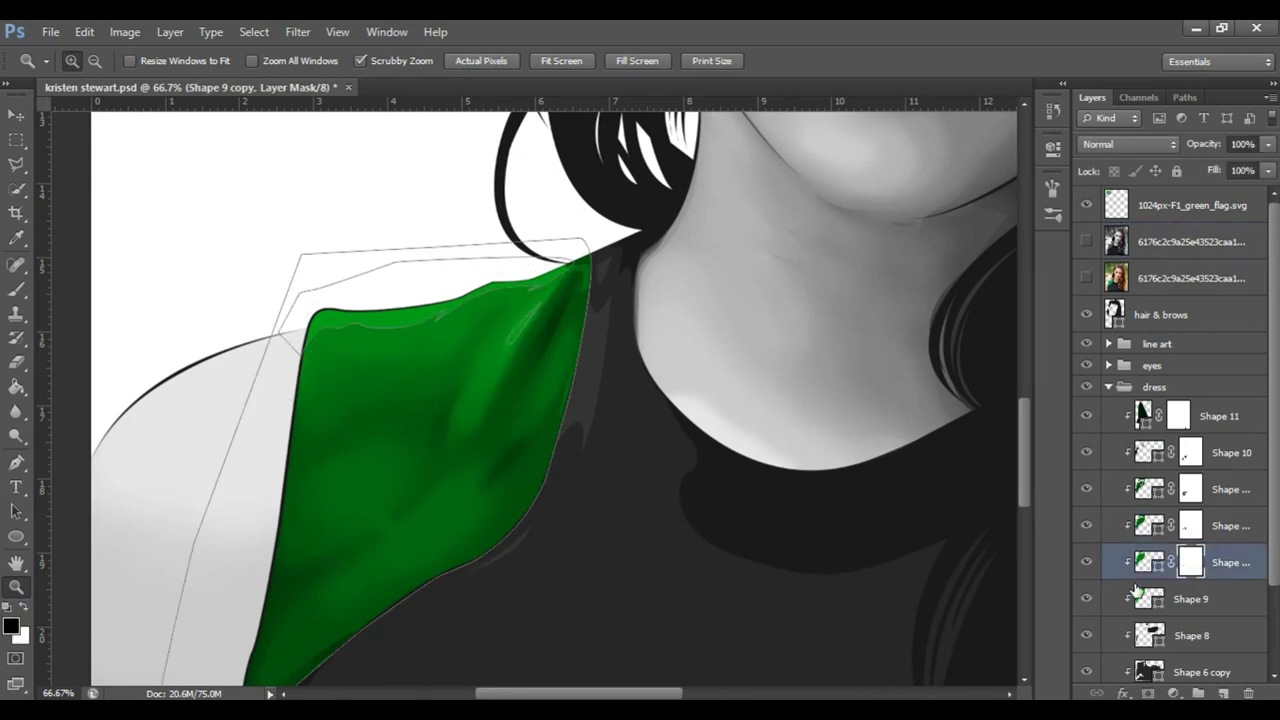
left_click(1190, 489)
key("b")
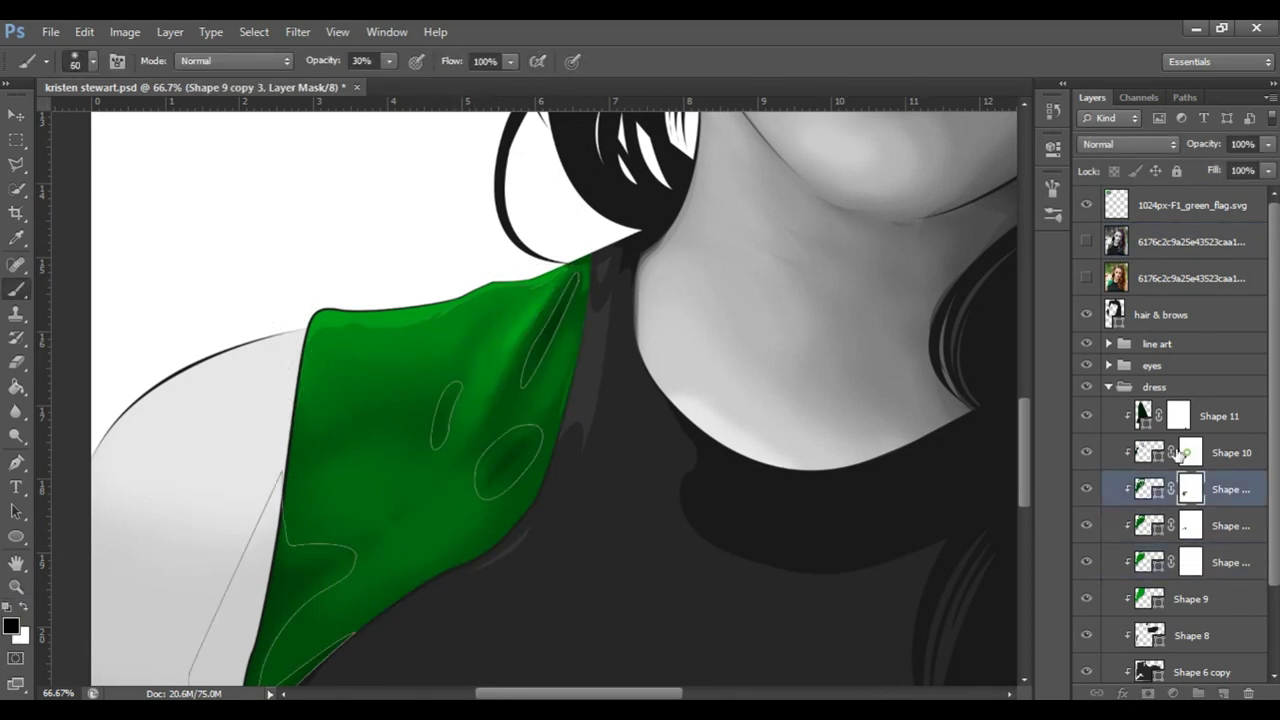
left_click(1188, 455)
key("alt+bracketleft")
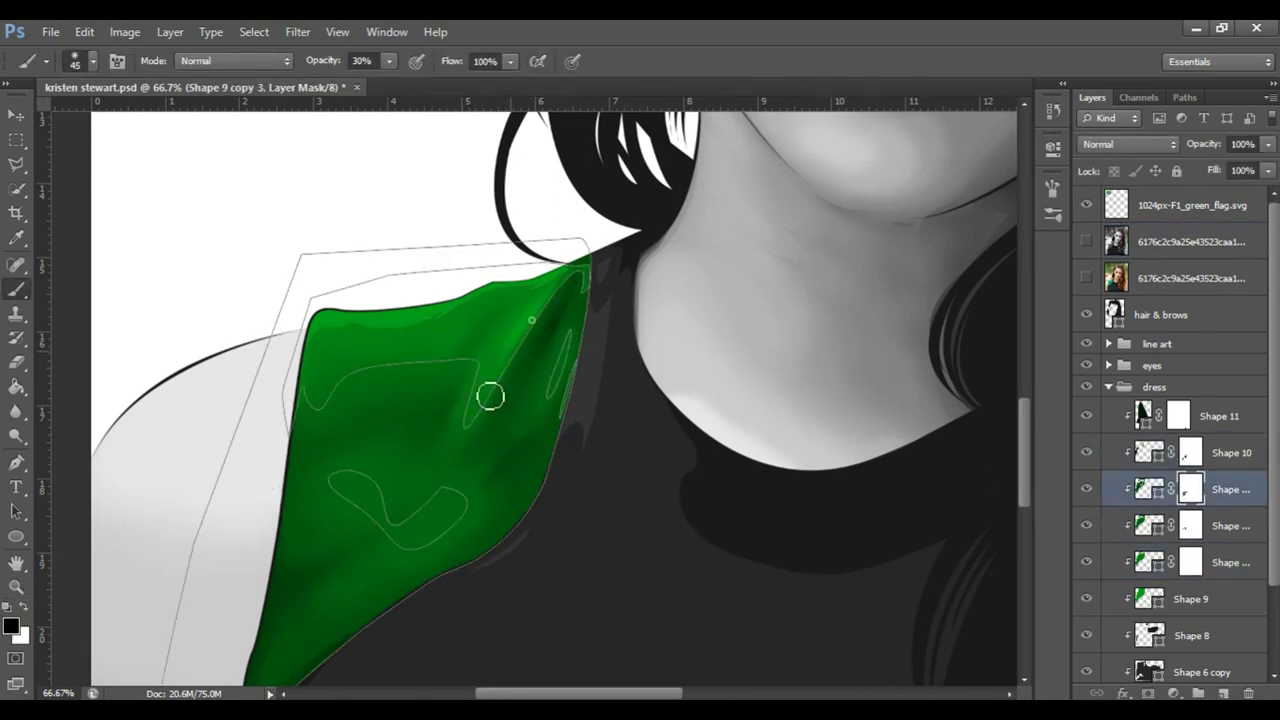
key("alt+bracketright")
Step: Resize the brush on the lower Shape masks, then fit the whole portrait in view
key("bracketright")
key("bracketright")
key("bracketright")
key("alt+bracketleft")
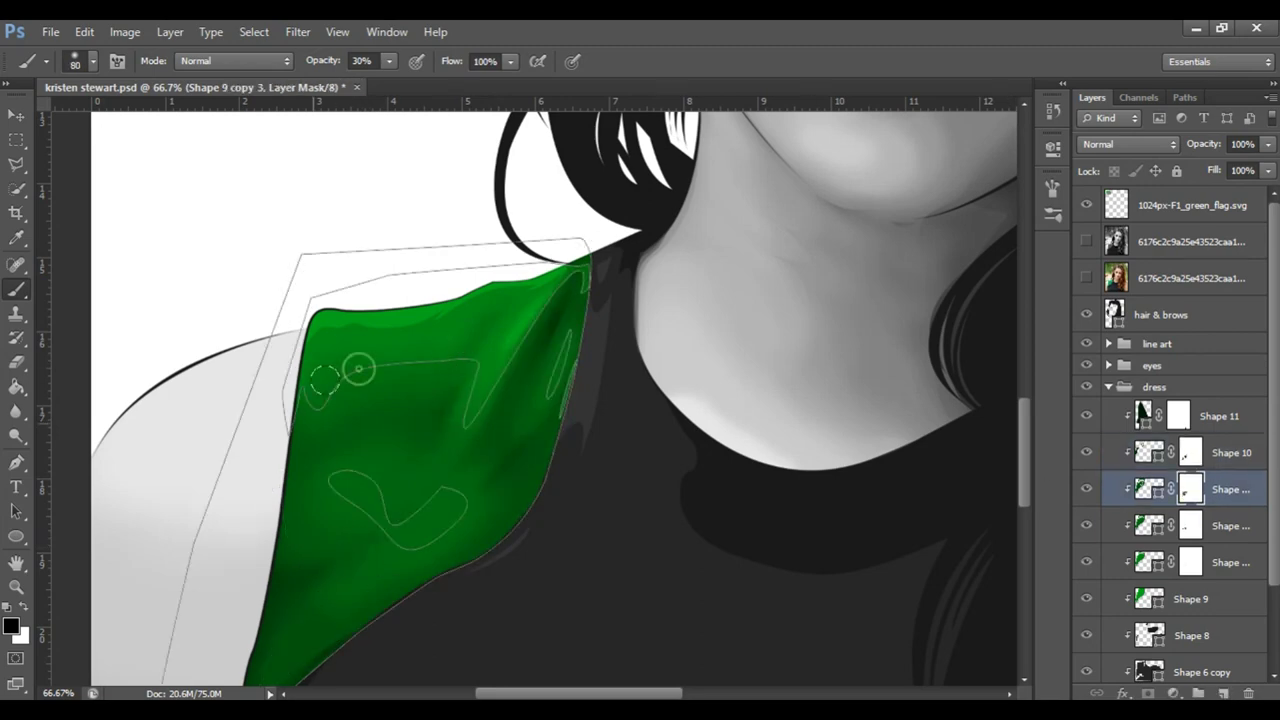
key("alt+bracketleft")
key("alt+bracketleft")
key("bracketleft")
key("bracketleft")
key("bracketleft")
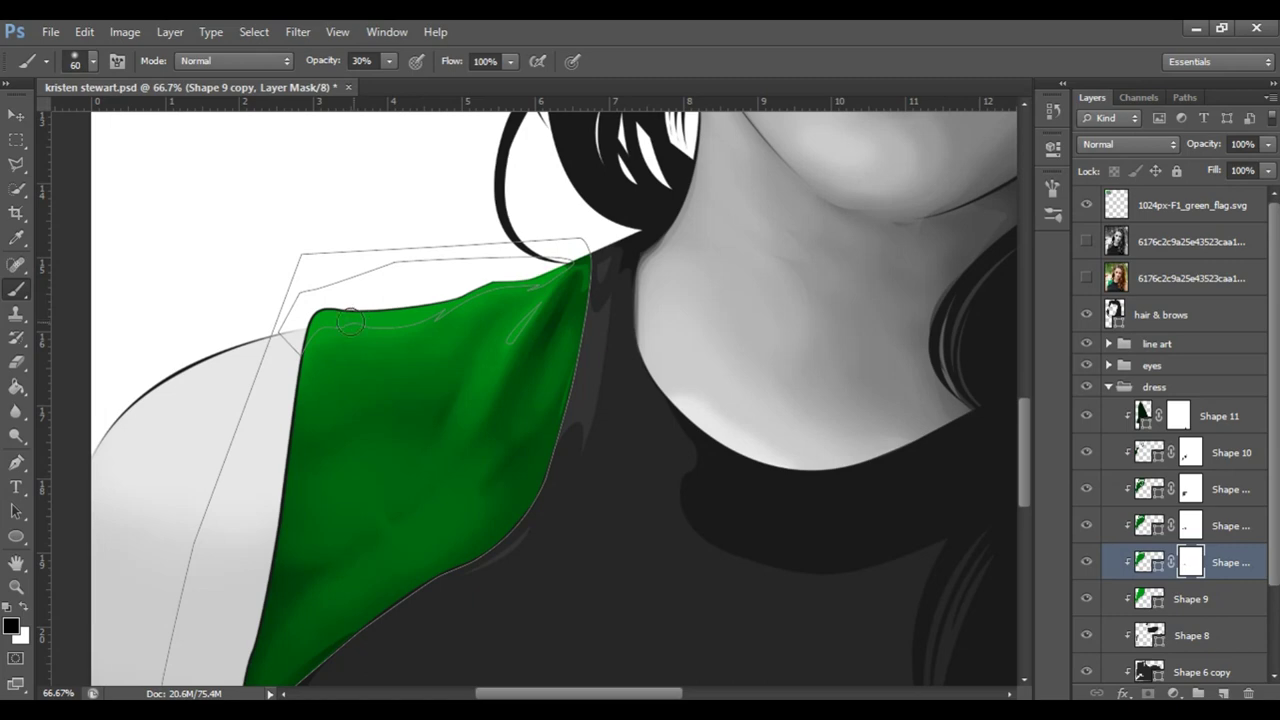
left_click(1187, 272)
key("ctrl+0")
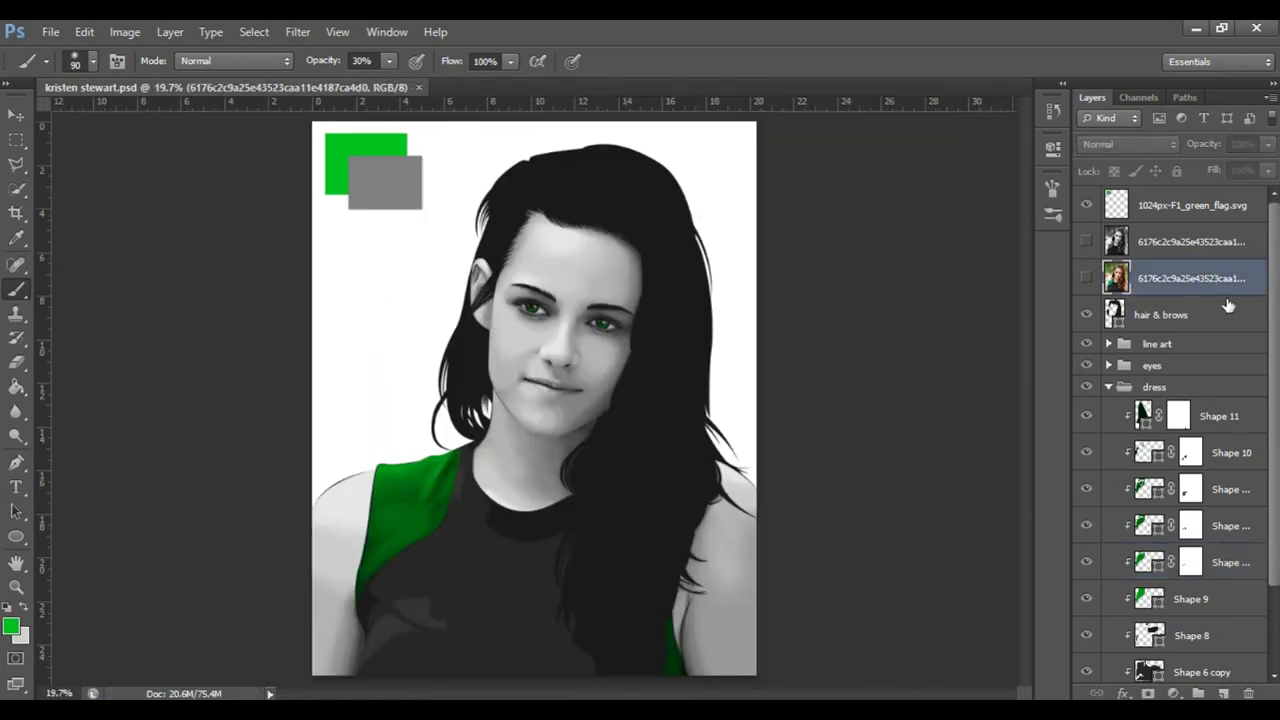
Step: Add a mask to Shape 8 and paint away part of it beside the green panel
scroll(427, 391, "up", 5)
scroll(523, 309, "down", 2)
key("alt+bracketleft")
key("alt+bracketleft")
key("alt+bracketleft")
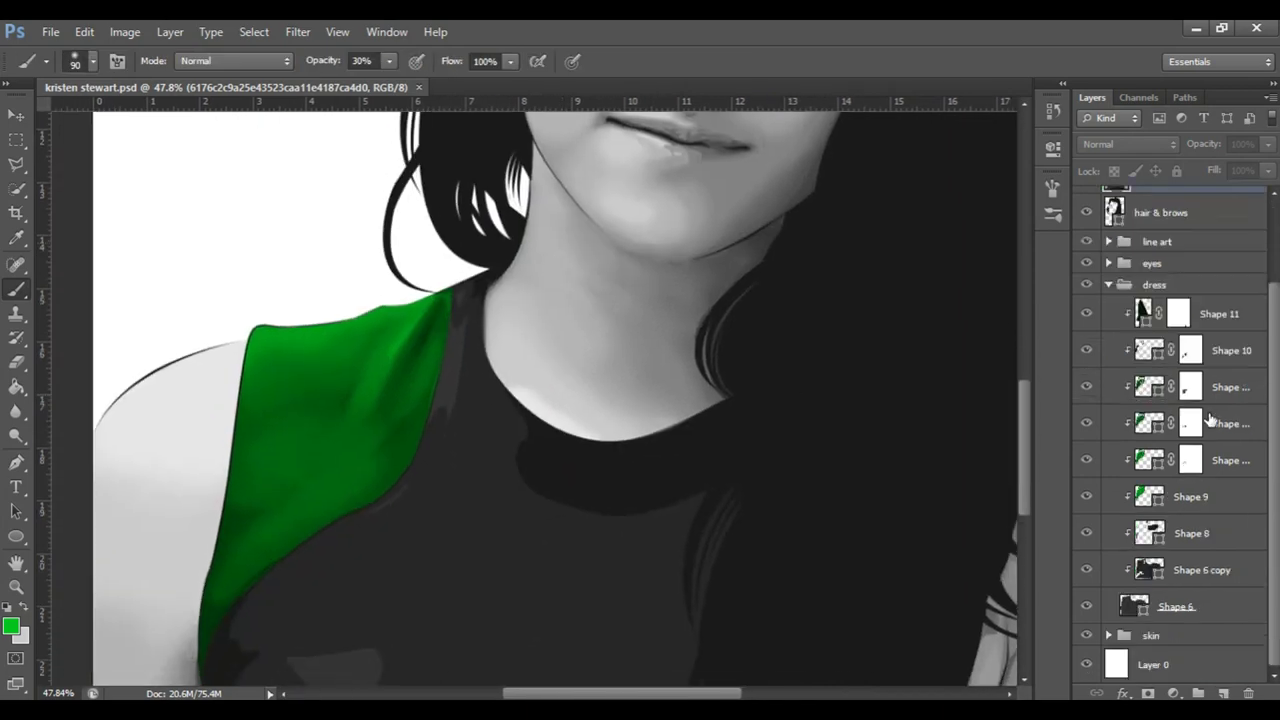
scroll(646, 400, "down", 2)
scroll(774, 560, "down", 1)
left_click(1147, 693)
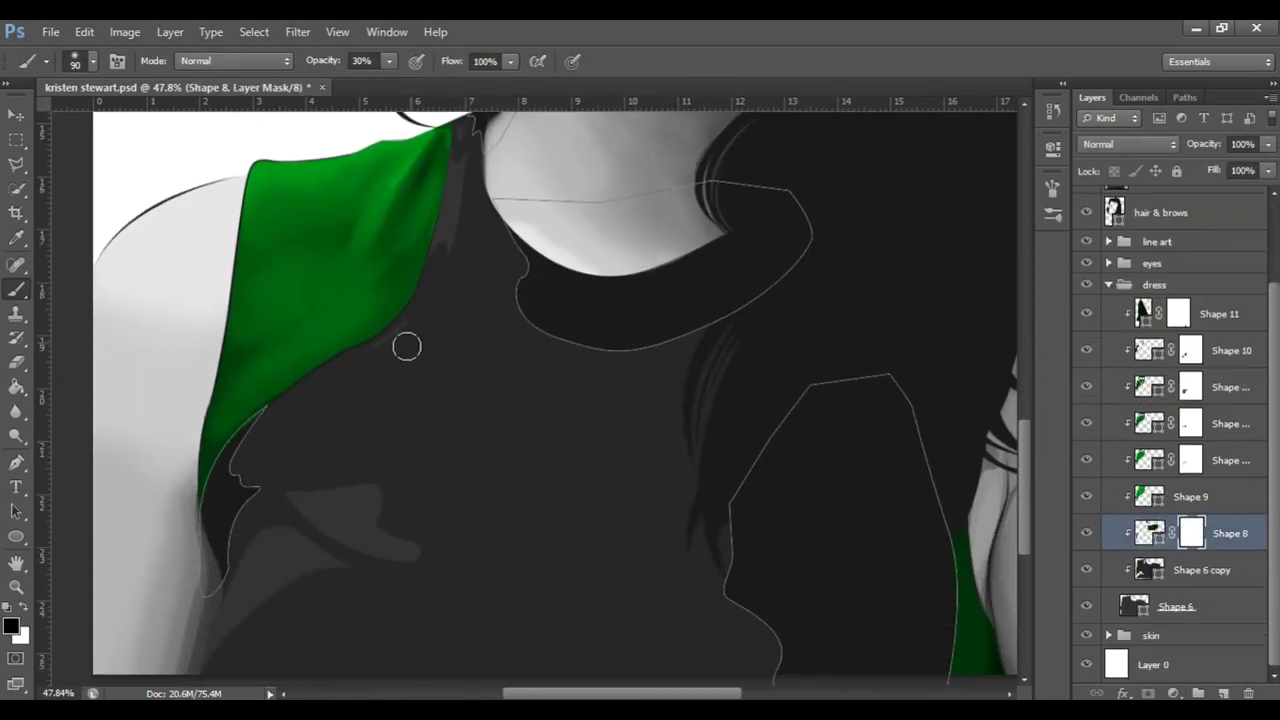
left_click_drag(249, 460, 260, 434)
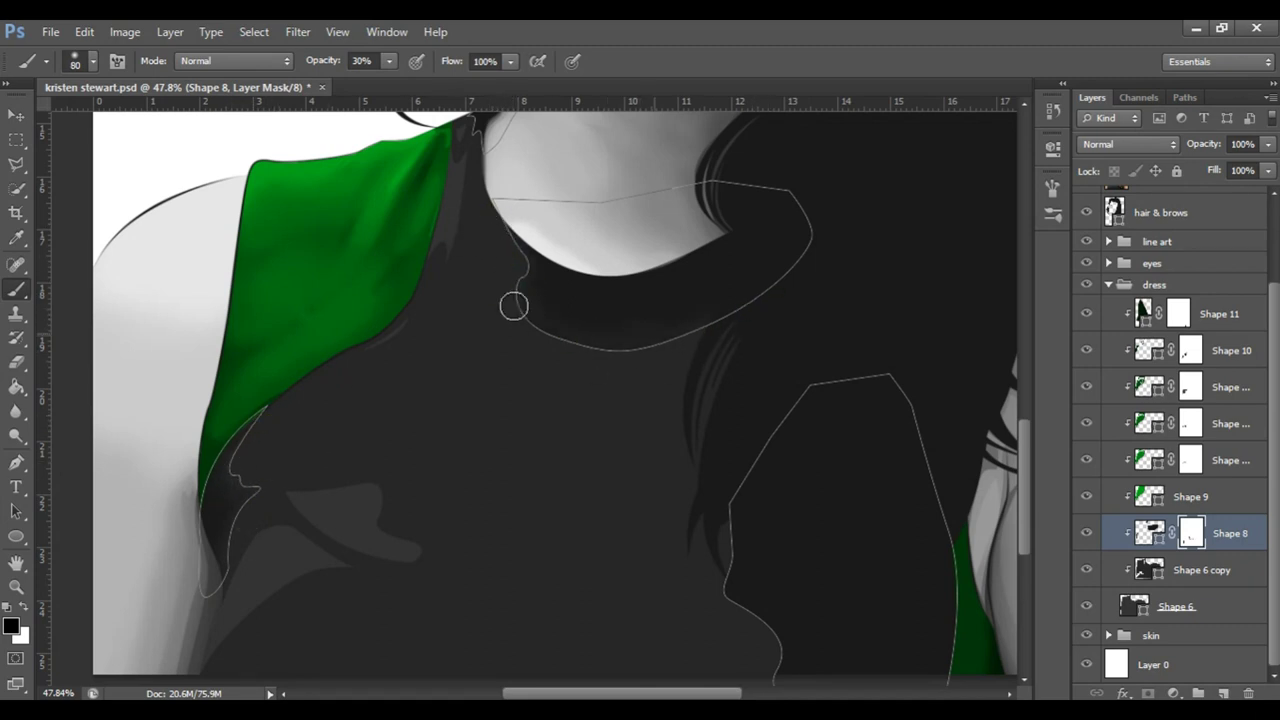
Step: Soften Shape 8 near the neckline, fade its right dark shape, and select Shape 6 copy
scroll(491, 251, "up", 3)
key("bracketleft")
key("bracketleft")
key("bracketleft")
left_click_drag(453, 233, 471, 250)
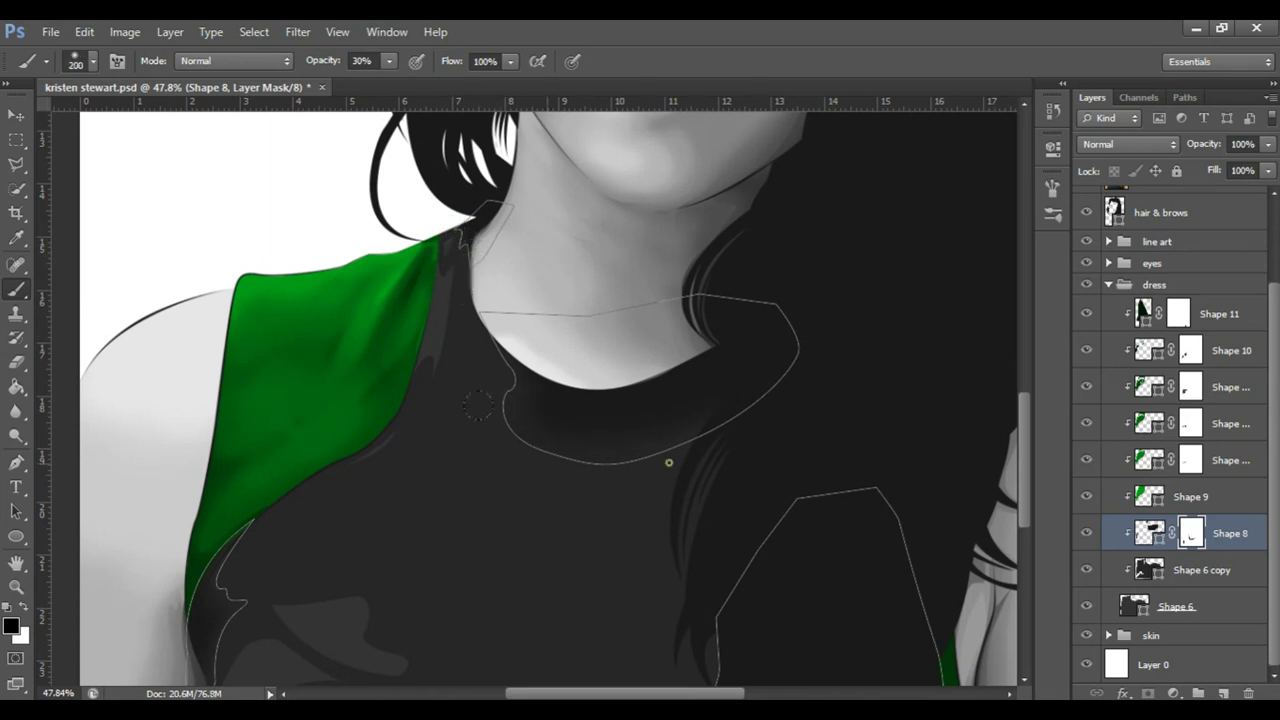
scroll(491, 257, "down", 5)
scroll(491, 257, "right", 2)
key("bracketleft")
key("bracketleft")
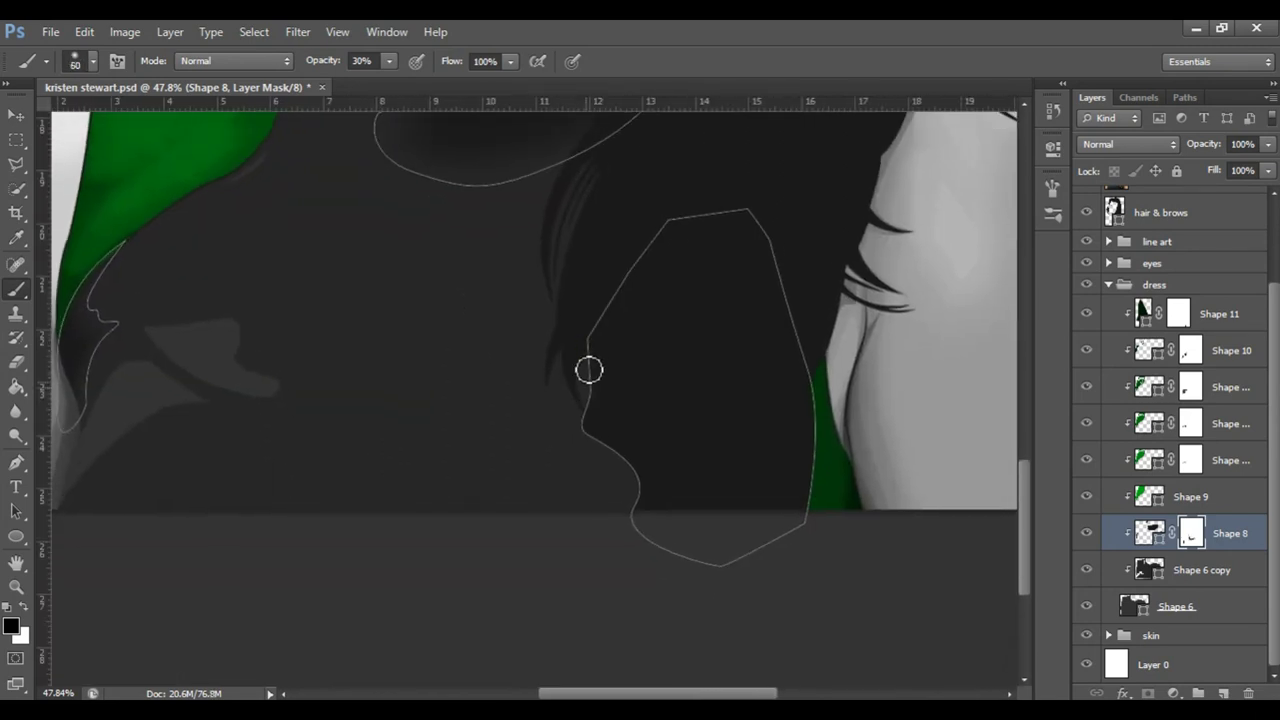
left_click_drag(586, 386, 600, 451)
key("bracketright")
key("bracketright")
key("bracketright")
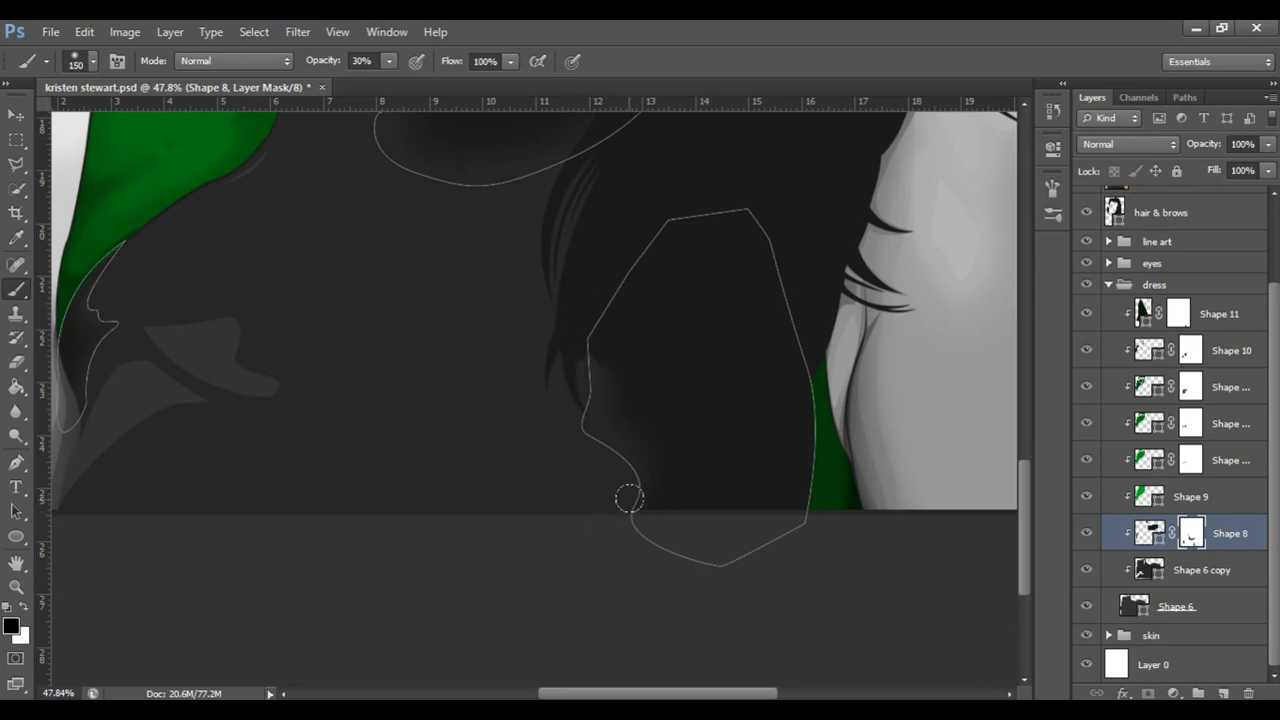
left_click(1200, 284)
left_click(1115, 567)
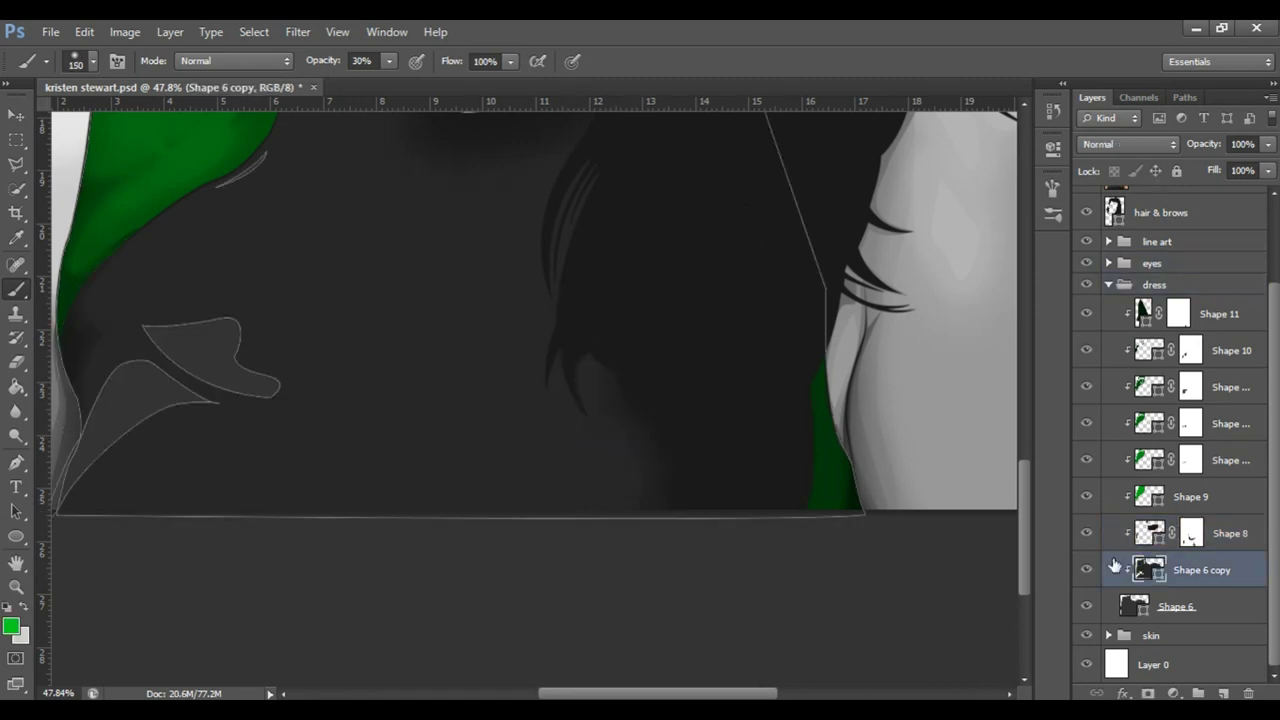
Step: Mask Shape 6 copy and fade its lower-left dark fold with a larger brush
left_click(1147, 692)
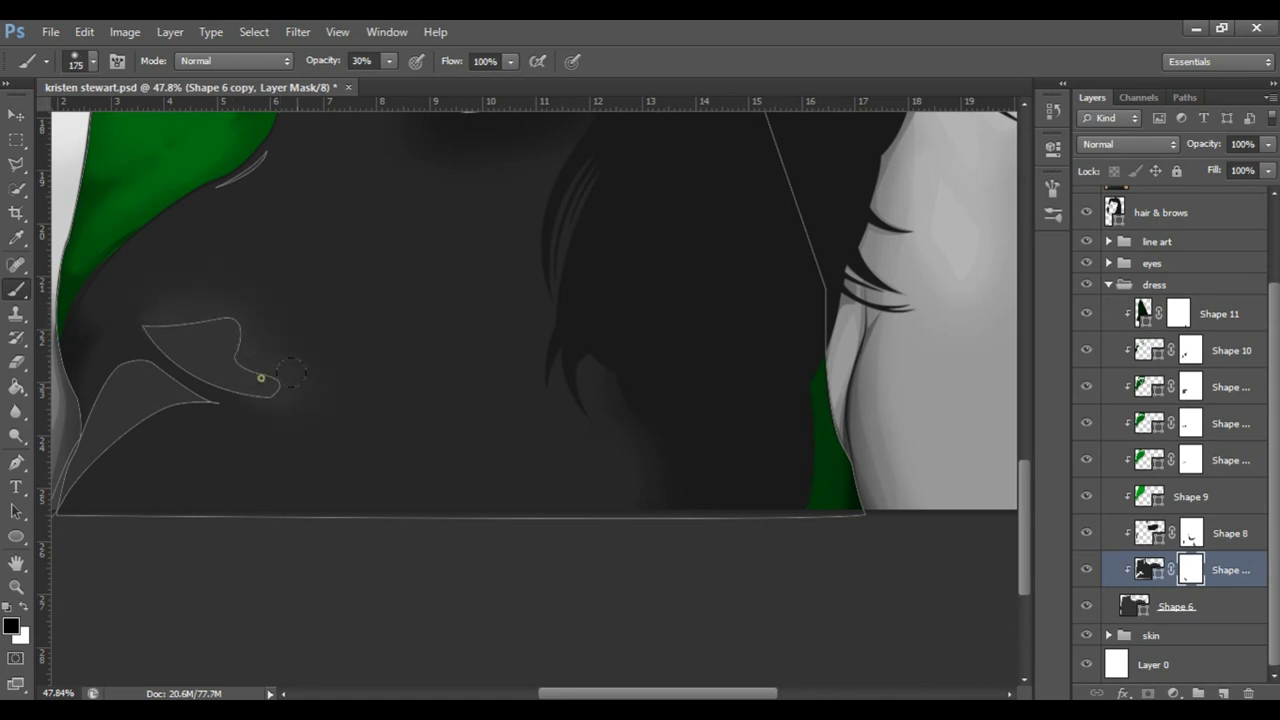
left_click(92, 61)
key("bracketright")
key("bracketright")
left_click_drag(140, 419, 210, 391)
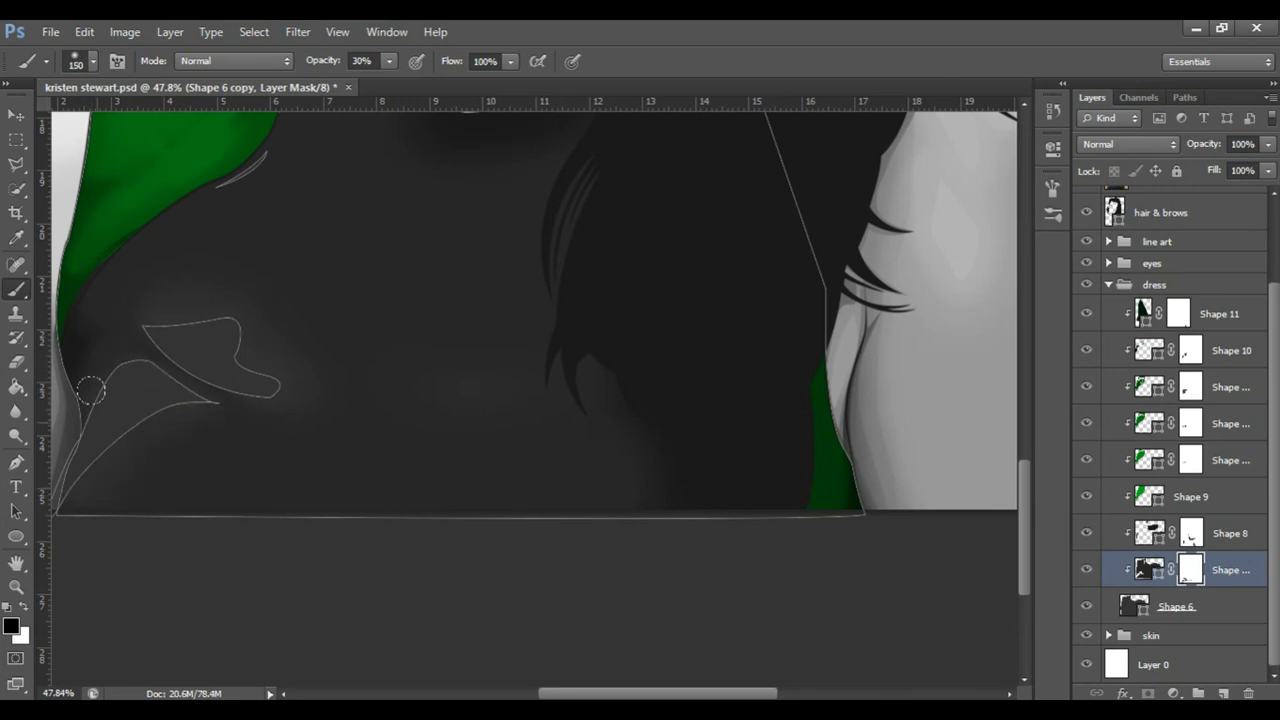
Step: Zoom in on the neckline and enlarge the painting brush
scroll(389, 289, "up", 5)
key("z")
left_click_drag(400, 256, 438, 256)
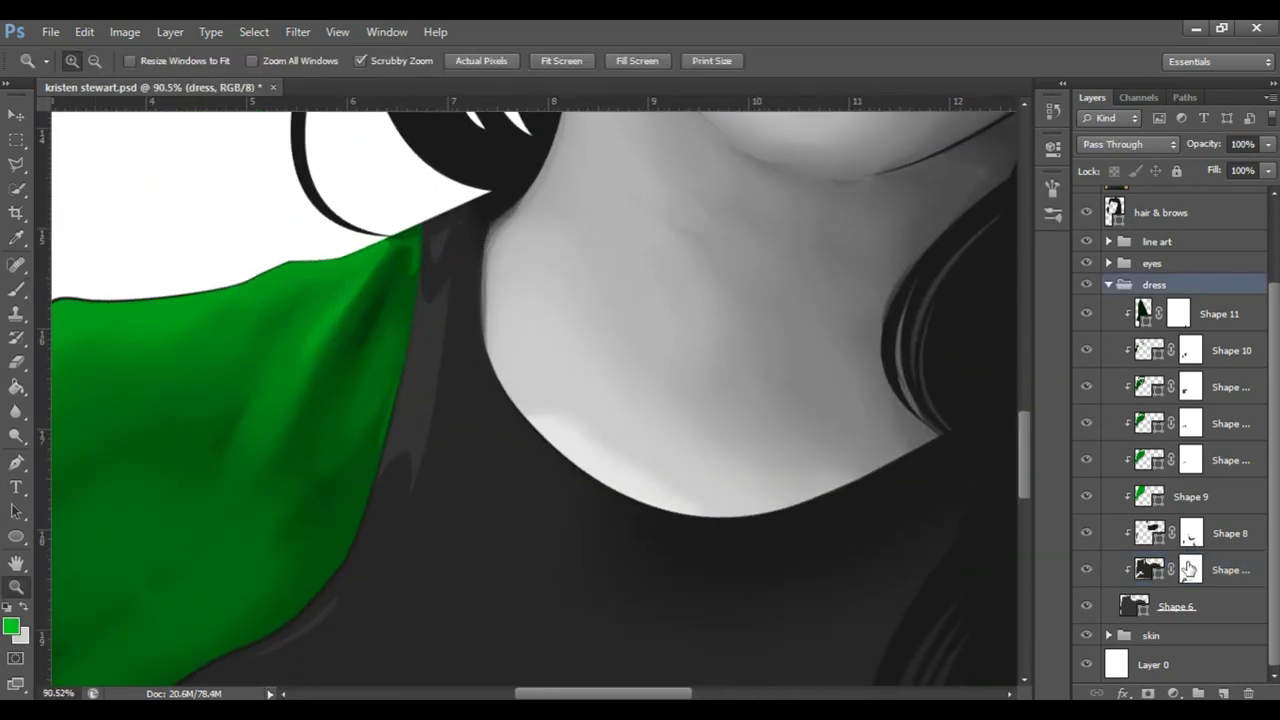
key("b")
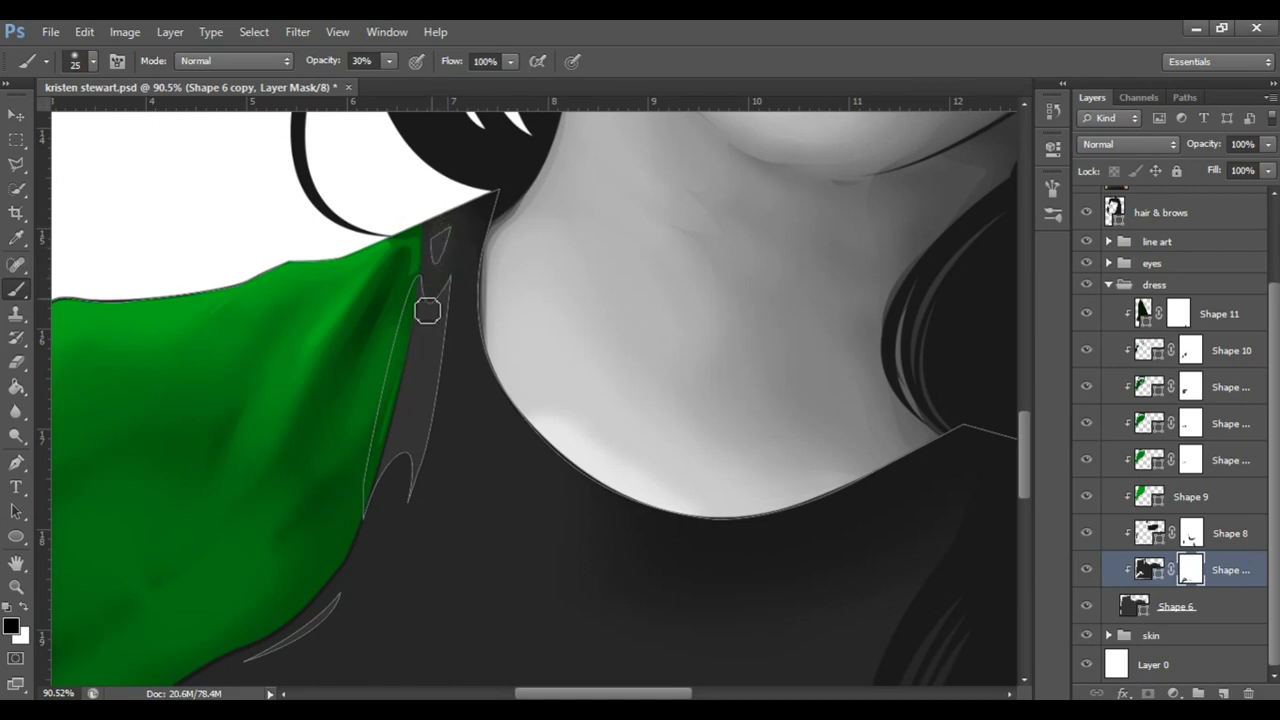
key("bracketright")
key("bracketright")
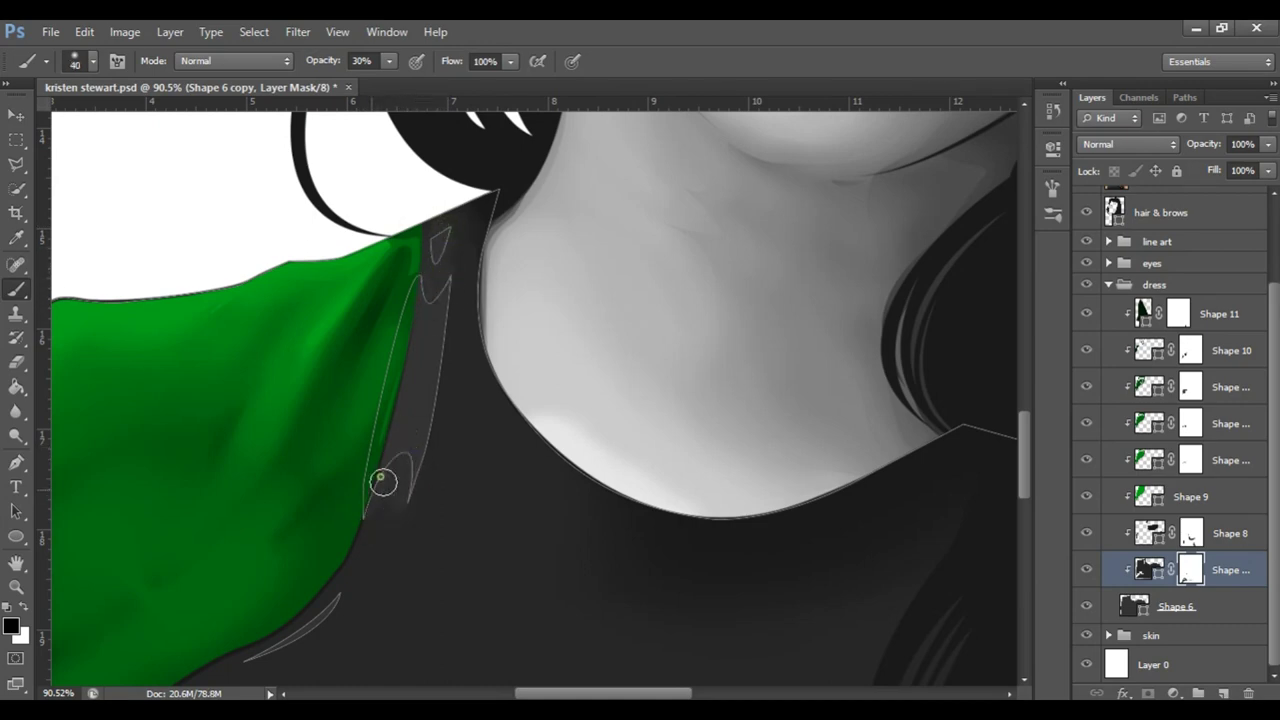
scroll(374, 477, "down", 3)
scroll(374, 477, "left", 1)
Step: Select the dress group, fit the portrait in view, and save the document
left_click(1152, 285)
key("ctrl+0")
key("ctrl+s")
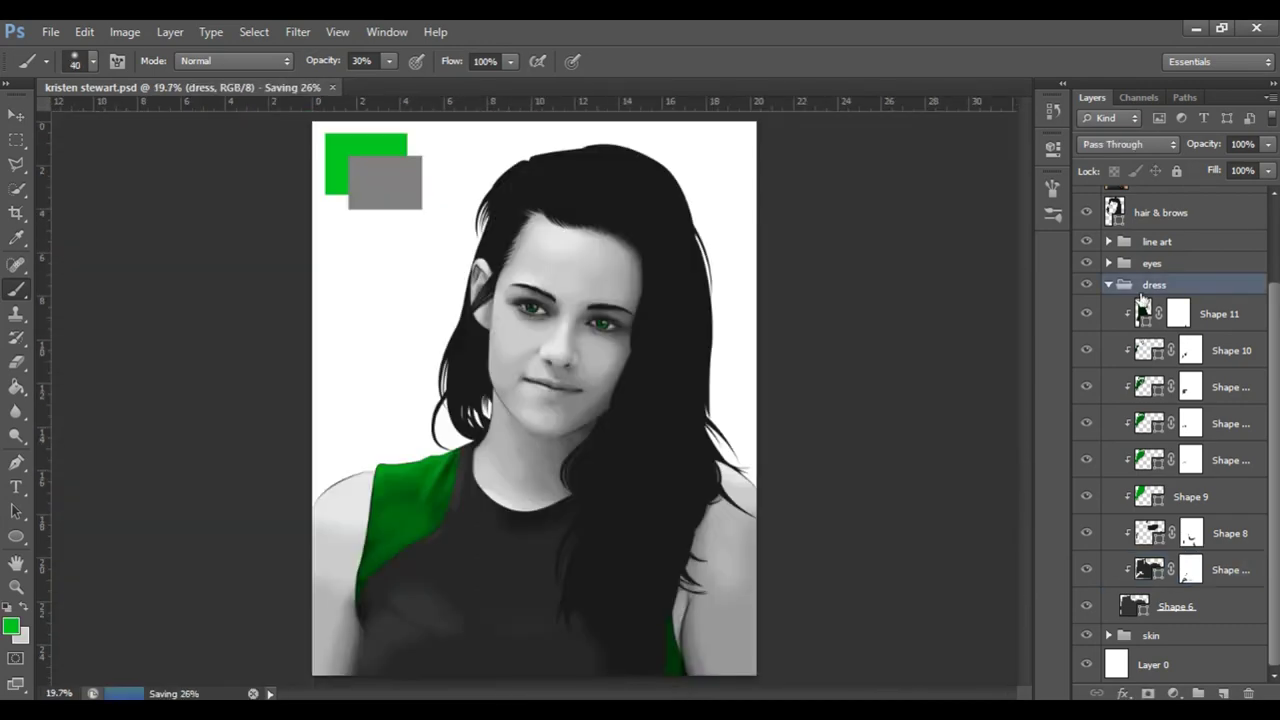
Step: Brush Shape 6 copy's mask along the dark edge beside the green shoulder, then save
scroll(557, 404, "up", 3)
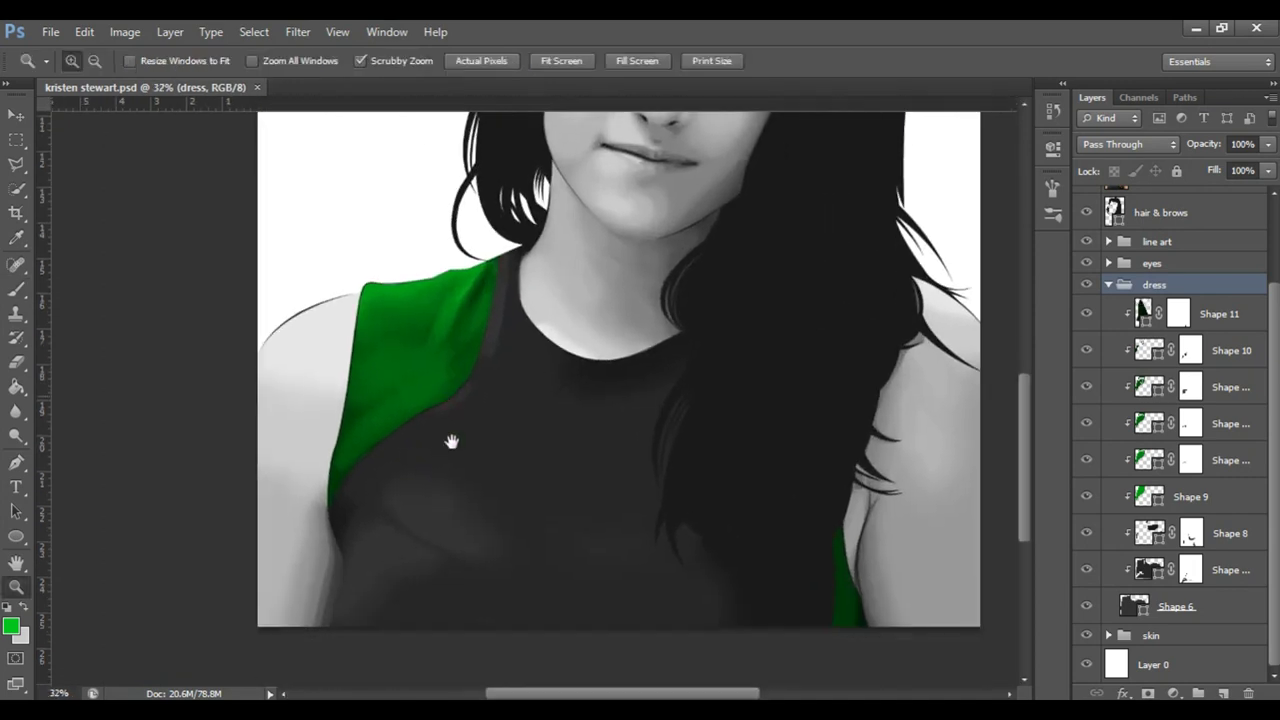
left_click(451, 443, "ctrl")
left_click_drag(378, 464, 343, 515)
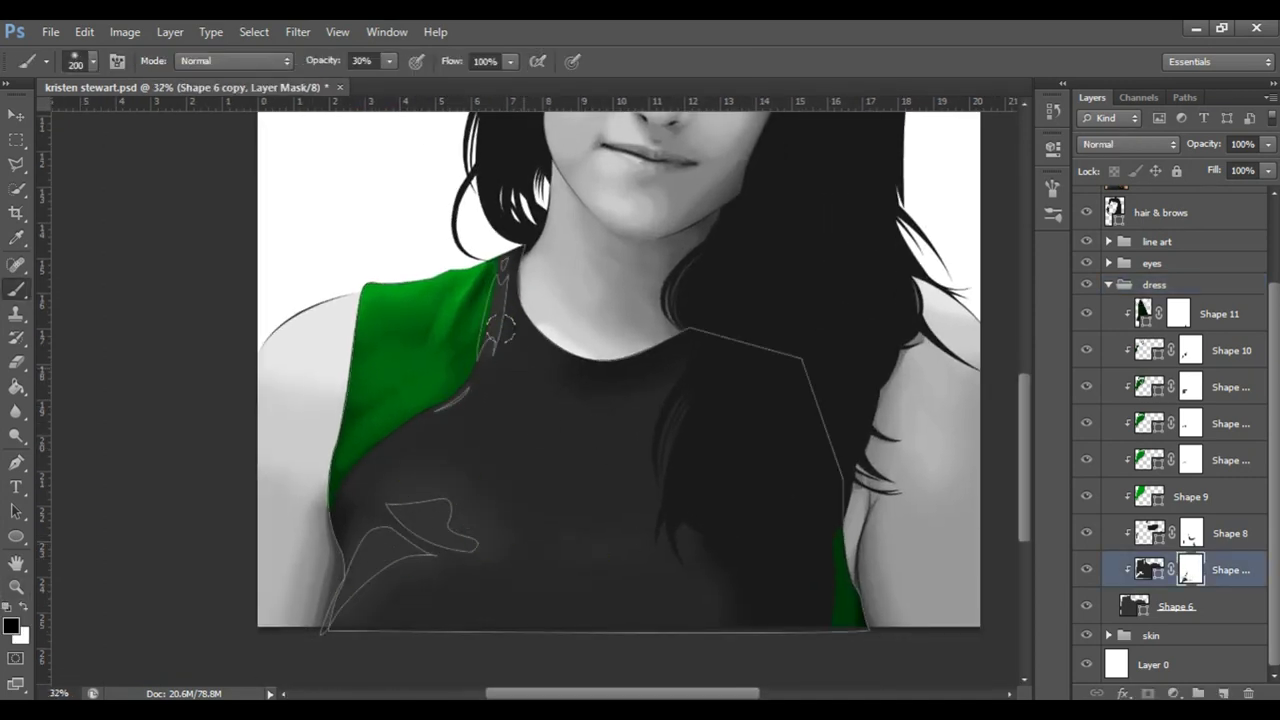
left_click(1150, 285)
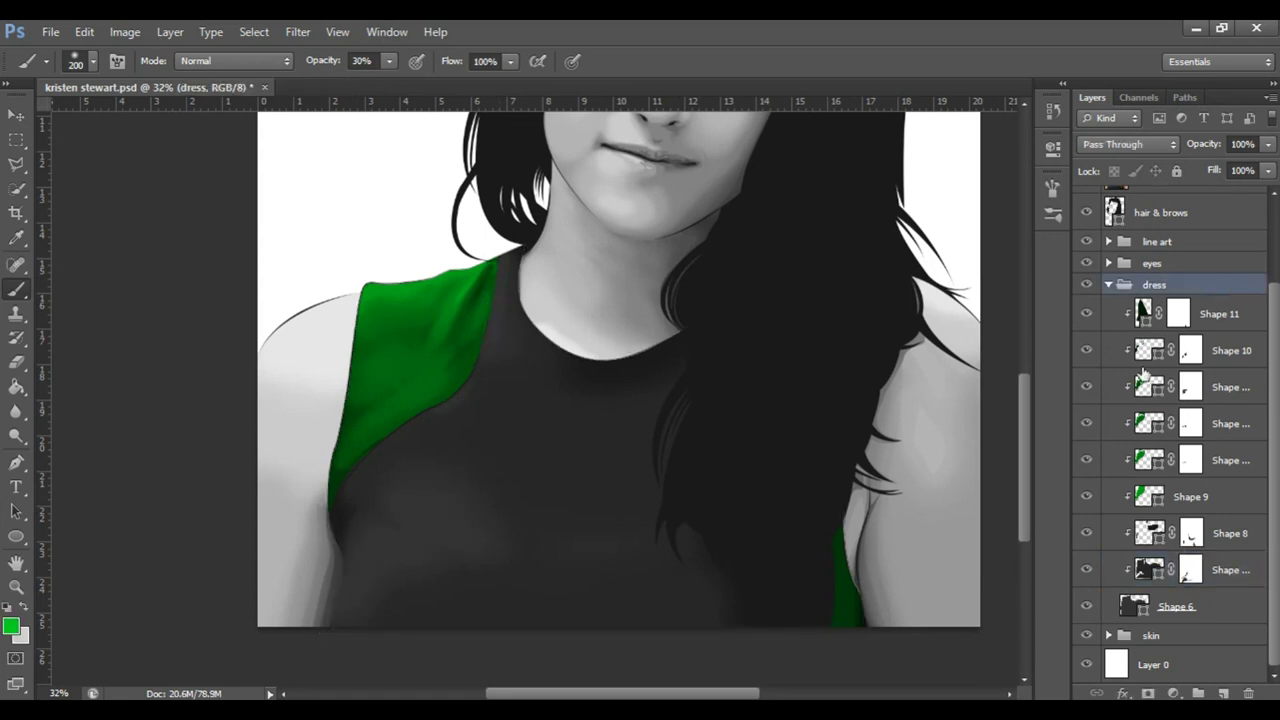
key("ctrl+0")
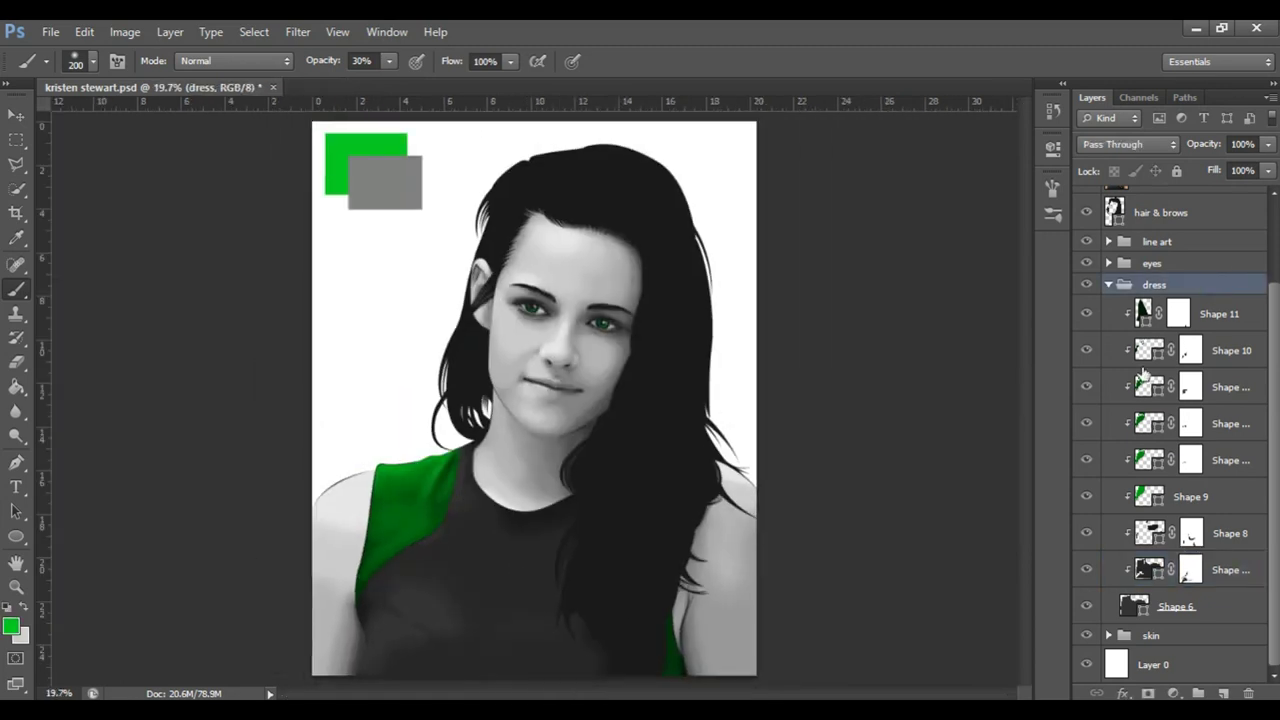
key("ctrl+s")
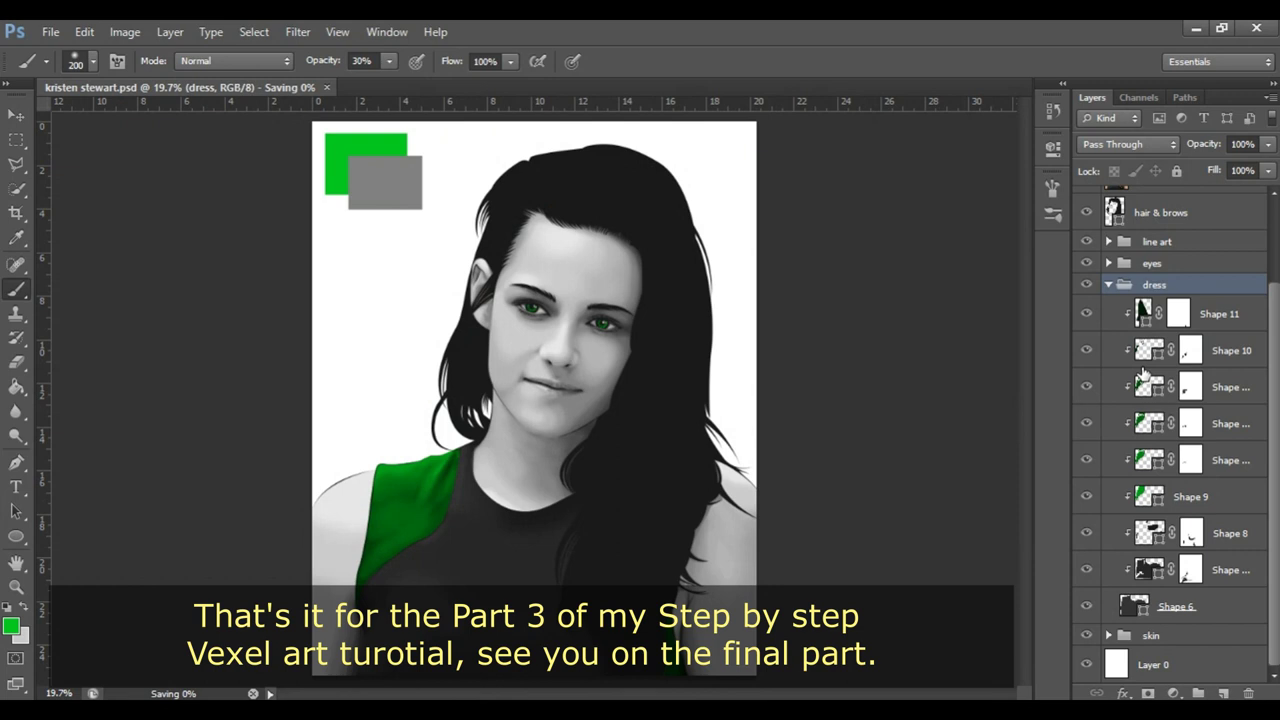